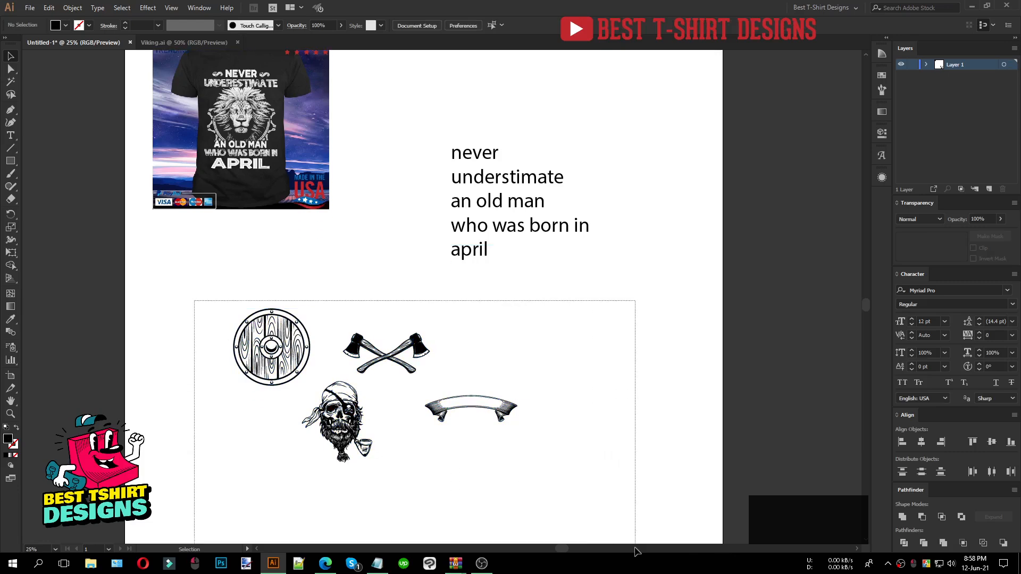
Examine the reference T-shirt image with the lion artwork and its text arrangement.
{"action": "left_click", "coordinate": [618, 374]}
{"action": "scroll", "coordinate": [408, 317], "scroll_direction": "up", "scroll_amount": 3}
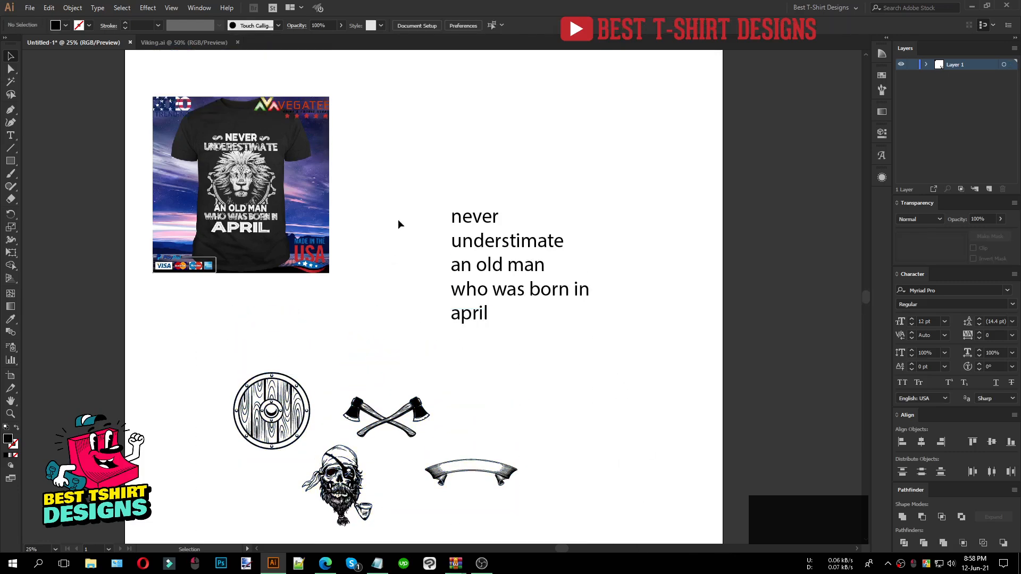
{"action": "scroll", "coordinate": [207, 118], "scroll_direction": "up", "scroll_amount": 2}
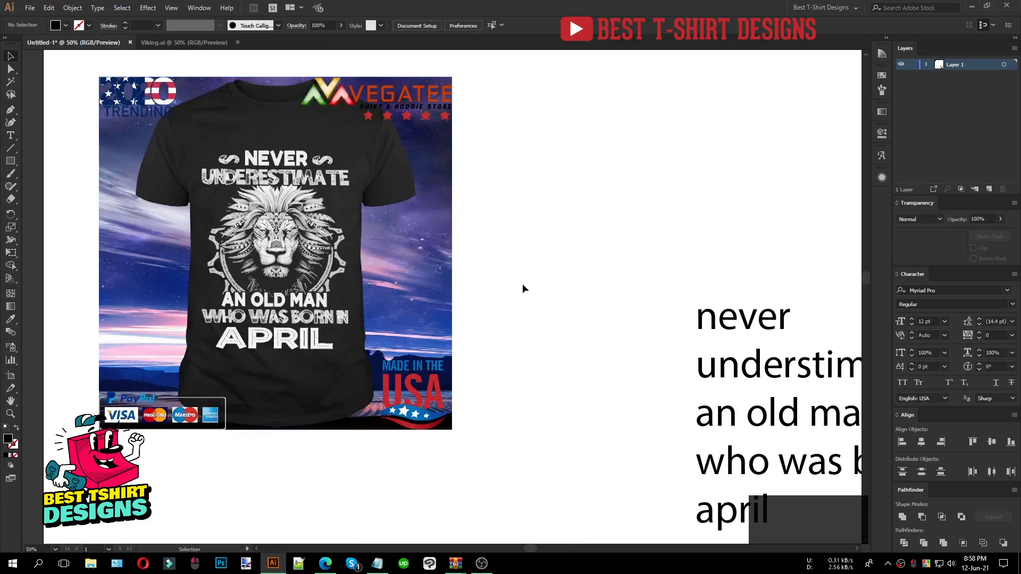
{"action": "scroll", "coordinate": [522, 283], "scroll_direction": "up", "scroll_amount": 1}
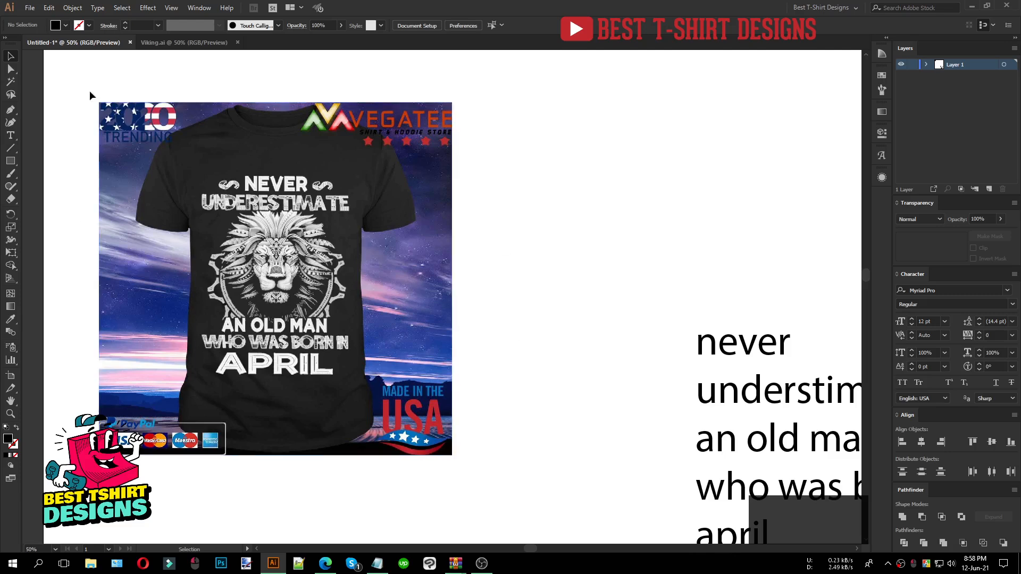
{"action": "left_click_drag", "start_coordinate": [62, 78], "coordinate": [503, 478]}
{"action": "left_click", "coordinate": [505, 446]}
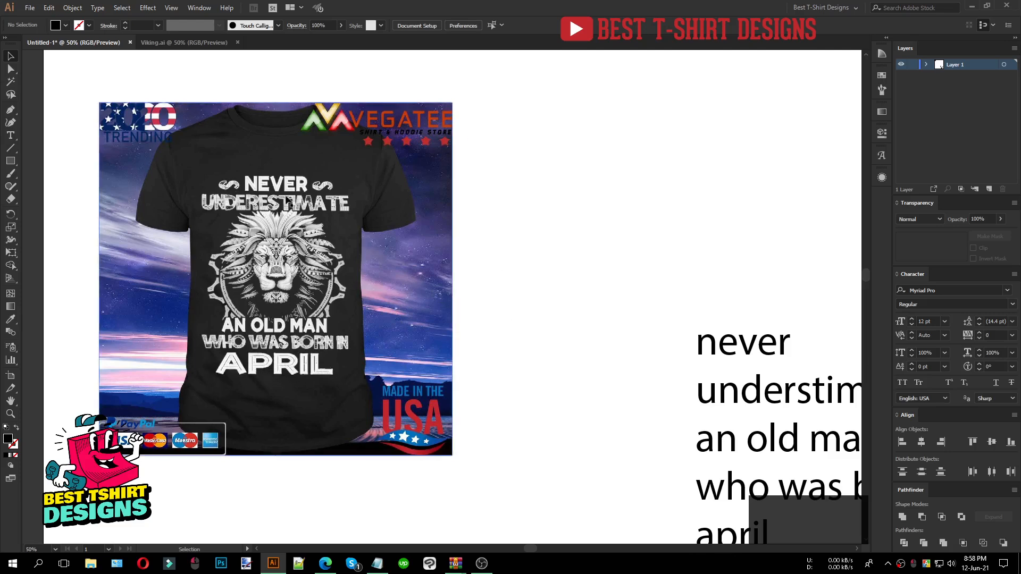
Move the reference T-shirt image up into the artboard's upper-left corner.
{"action": "scroll", "coordinate": [321, 276], "scroll_direction": "down", "scroll_amount": 2}
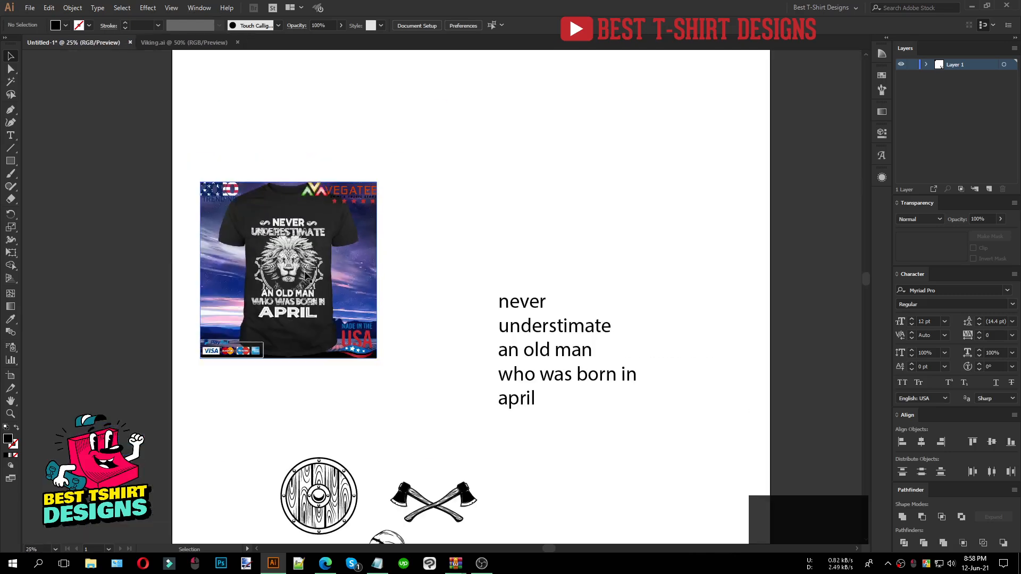
{"action": "scroll", "coordinate": [269, 312], "scroll_direction": "down", "scroll_amount": 1}
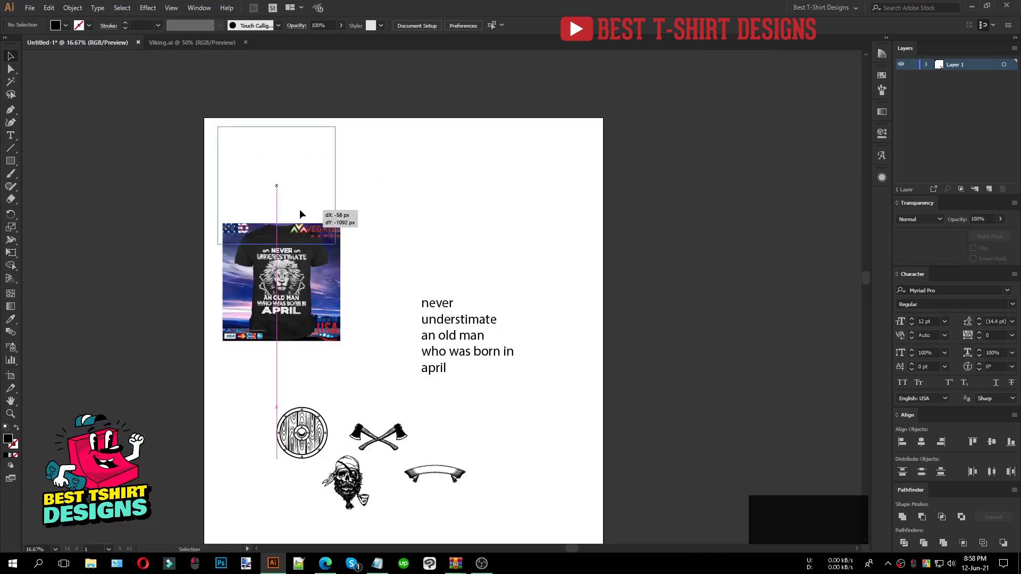
{"action": "left_click_drag", "start_coordinate": [400, 256], "coordinate": [528, 383]}
{"action": "left_click", "coordinate": [460, 387]}
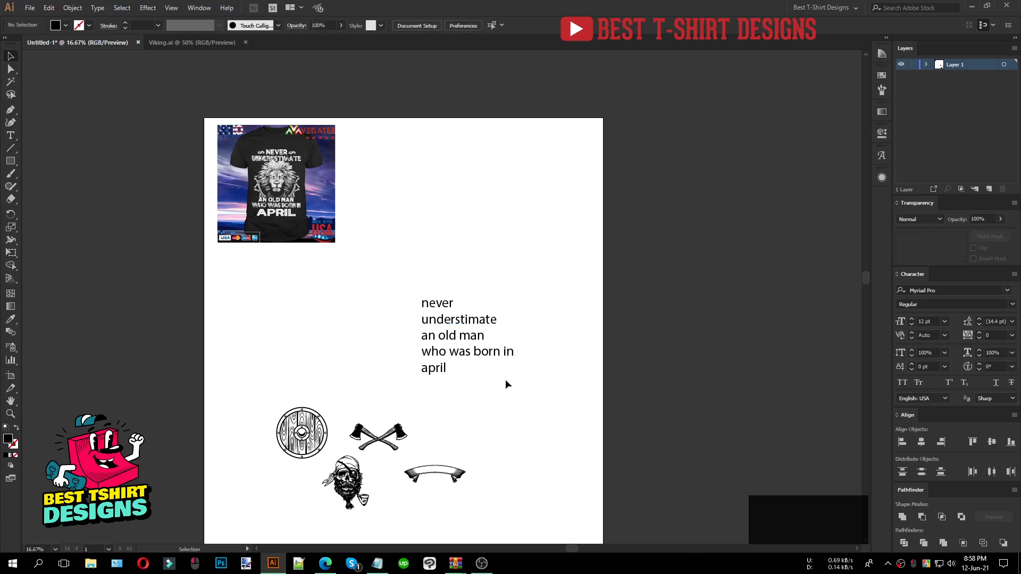
Move the five-line slogan text up beside the reference T-shirt image.
{"action": "left_click_drag", "start_coordinate": [374, 261], "coordinate": [570, 407]}
{"action": "left_click_drag", "start_coordinate": [461, 336], "coordinate": [471, 269]}
{"action": "left_click", "coordinate": [477, 357]}
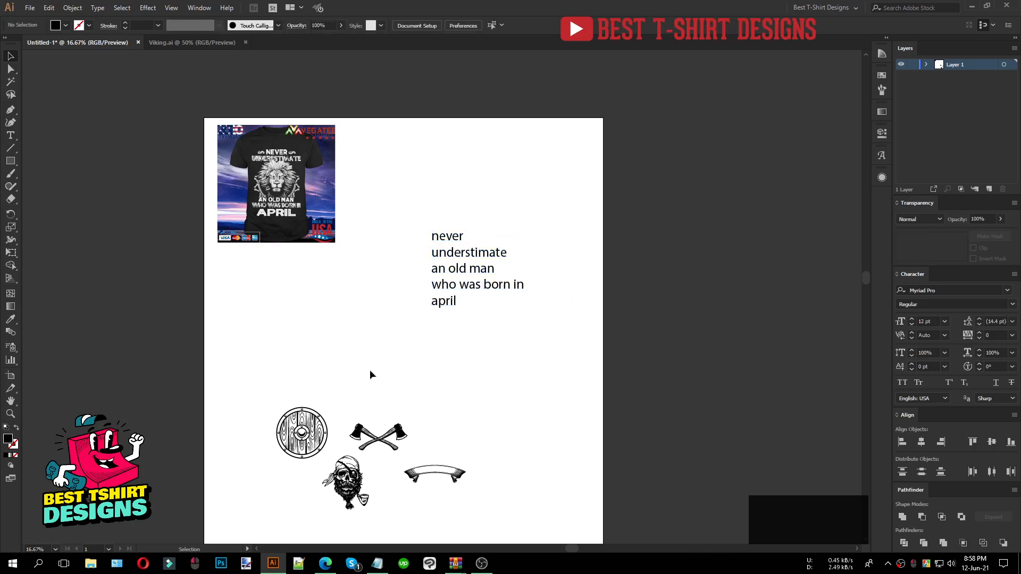
Move the shield, crossed axes, pirate skull and ribbon graphics up together, closer to the slogan text.
{"action": "scroll", "coordinate": [270, 368], "scroll_direction": "down", "scroll_amount": 5}
{"action": "left_click_drag", "start_coordinate": [254, 329], "coordinate": [506, 469]}
{"action": "left_click_drag", "start_coordinate": [451, 409], "coordinate": [455, 346]}
{"action": "left_click", "coordinate": [520, 330]}
Examine the shield, crossed axes, pirate skull and ribbon graphics available for the design.
{"action": "scroll", "coordinate": [377, 327], "scroll_direction": "up", "scroll_amount": 4}
{"action": "scroll", "coordinate": [438, 394], "scroll_direction": "down", "scroll_amount": 1}
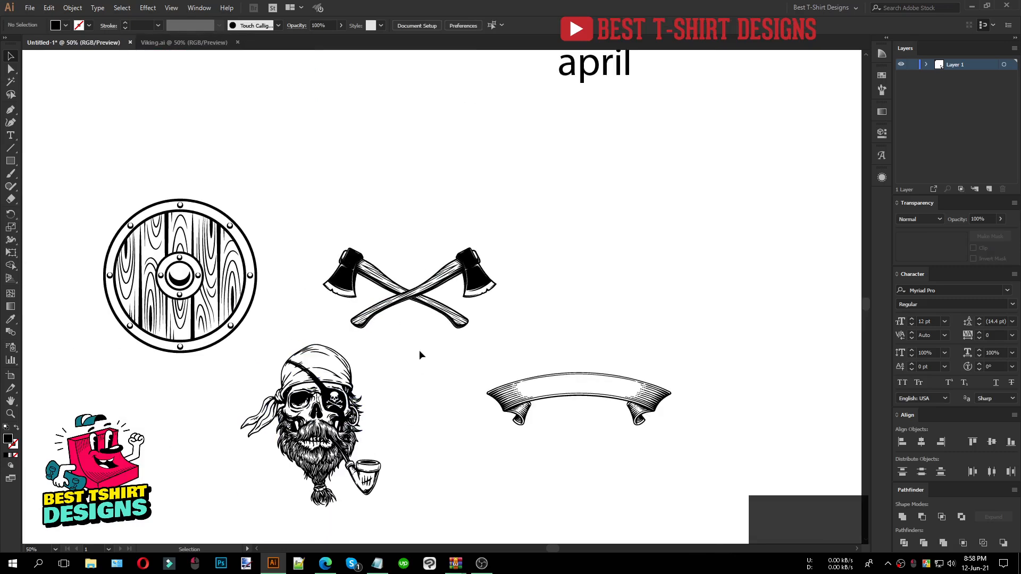
{"action": "scroll", "coordinate": [419, 355], "scroll_direction": "down", "scroll_amount": 1}
{"action": "left_click_drag", "start_coordinate": [199, 237], "coordinate": [629, 460]}
{"action": "left_click", "coordinate": [579, 438]}
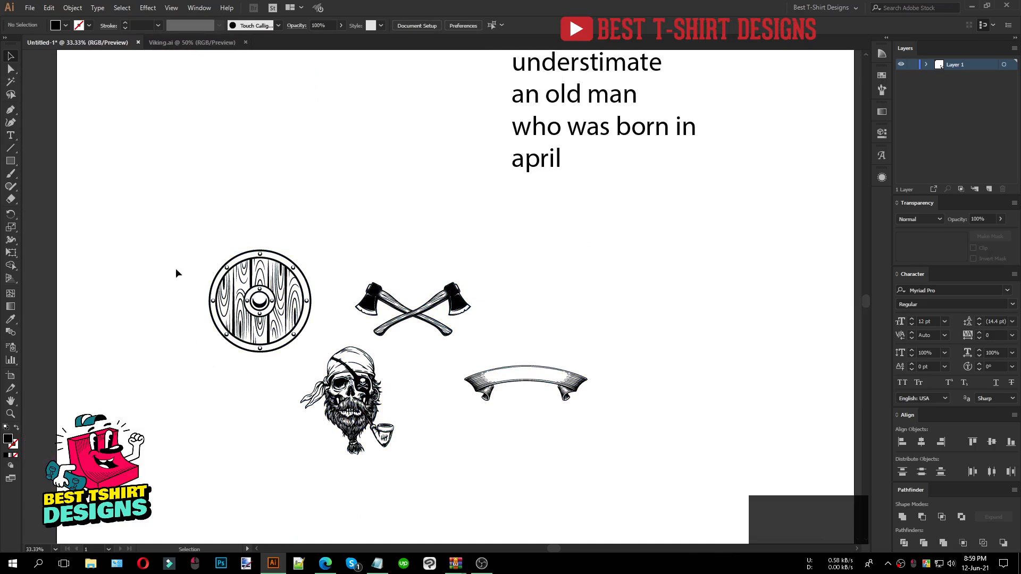
{"action": "left_click_drag", "start_coordinate": [213, 248], "coordinate": [457, 479]}
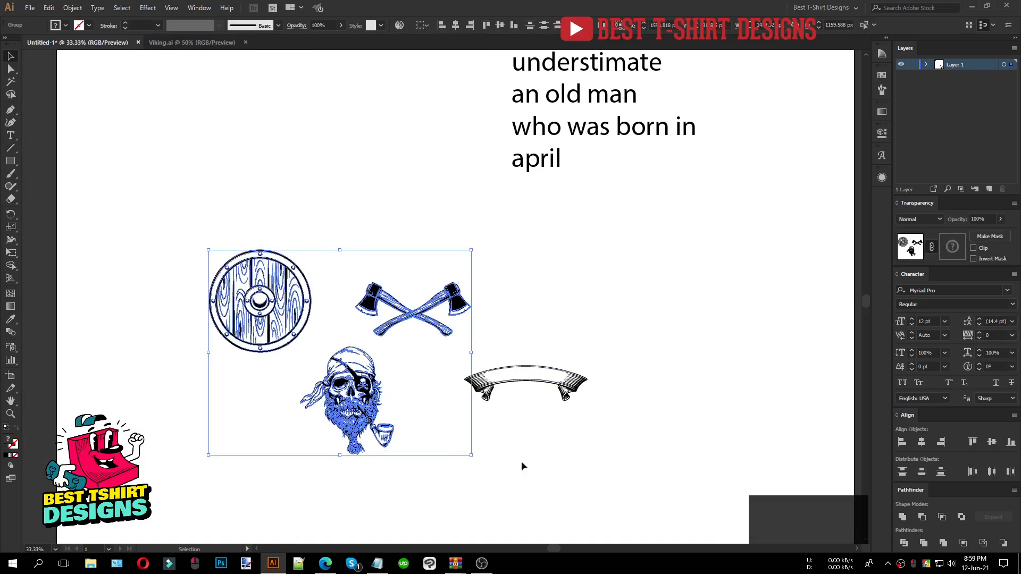
{"action": "left_click", "coordinate": [404, 404]}
{"action": "left_click_drag", "start_coordinate": [159, 216], "coordinate": [449, 466]}
{"action": "left_click", "coordinate": [528, 453]}
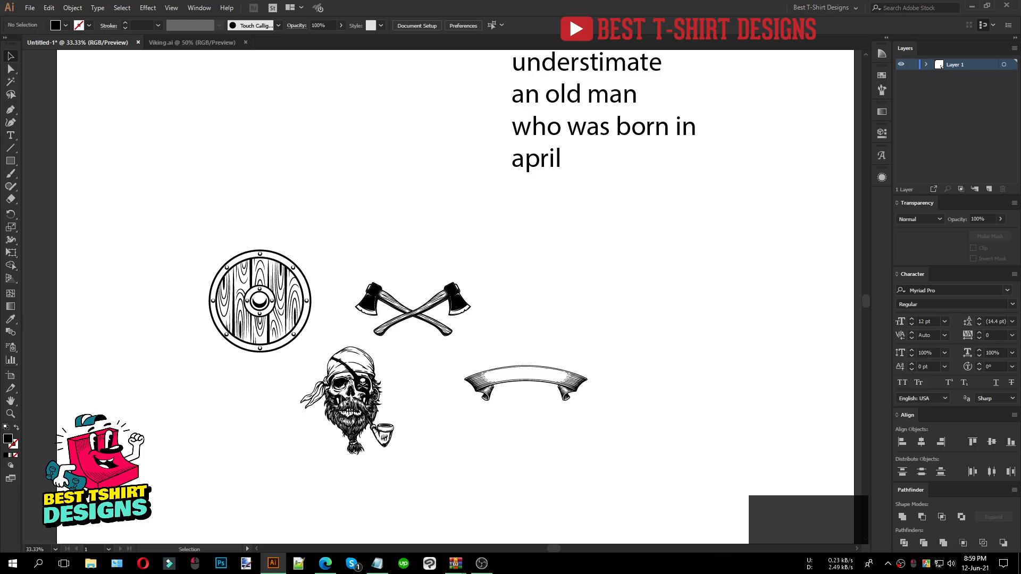
{"action": "left_click_drag", "start_coordinate": [149, 195], "coordinate": [446, 487]}
{"action": "left_click", "coordinate": [551, 467]}
{"action": "scroll", "coordinate": [393, 461], "scroll_direction": "down", "scroll_amount": 1}
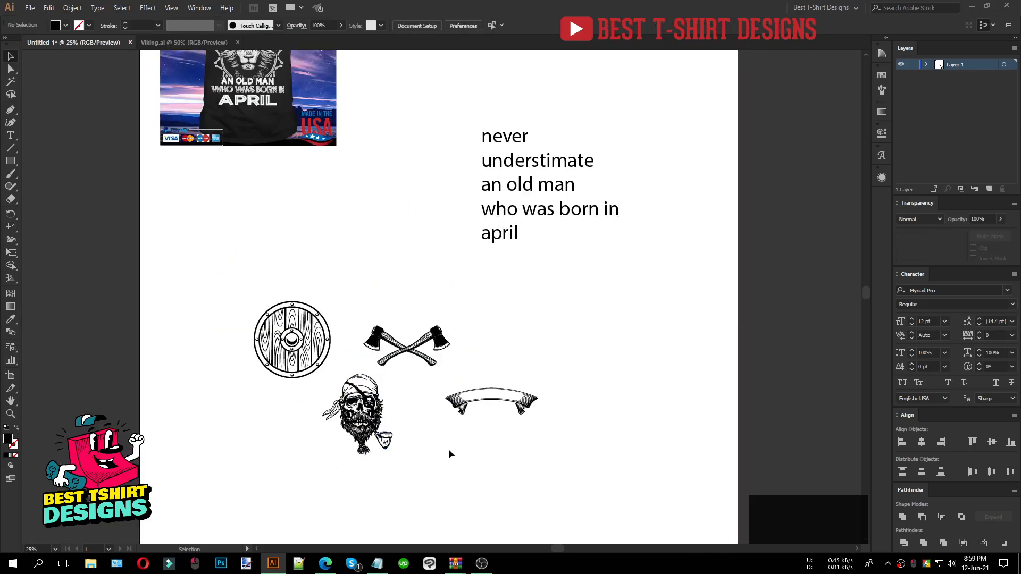
{"action": "scroll", "coordinate": [448, 449], "scroll_direction": "up", "scroll_amount": 2}
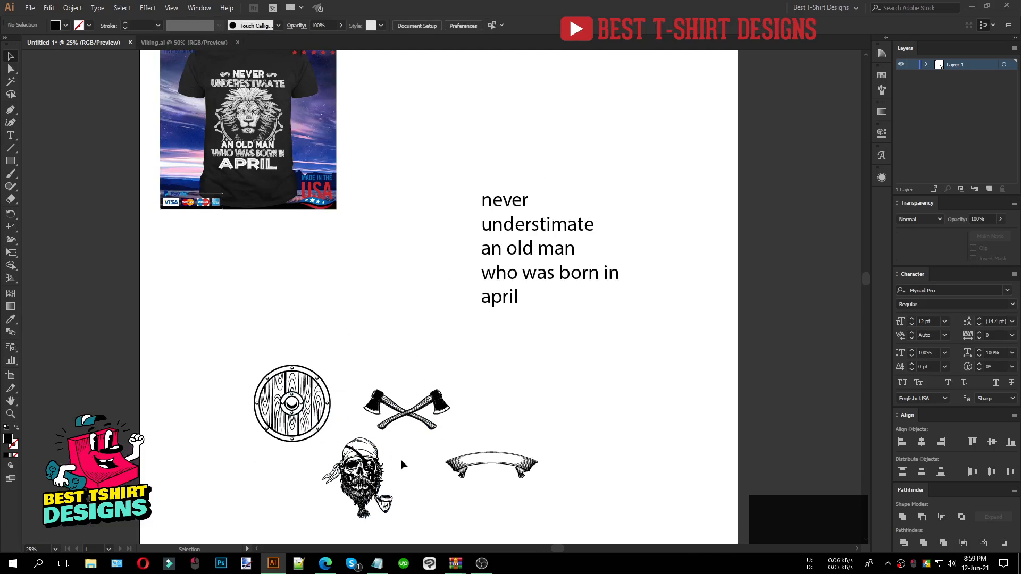
{"action": "scroll", "coordinate": [401, 465], "scroll_direction": "down", "scroll_amount": 2}
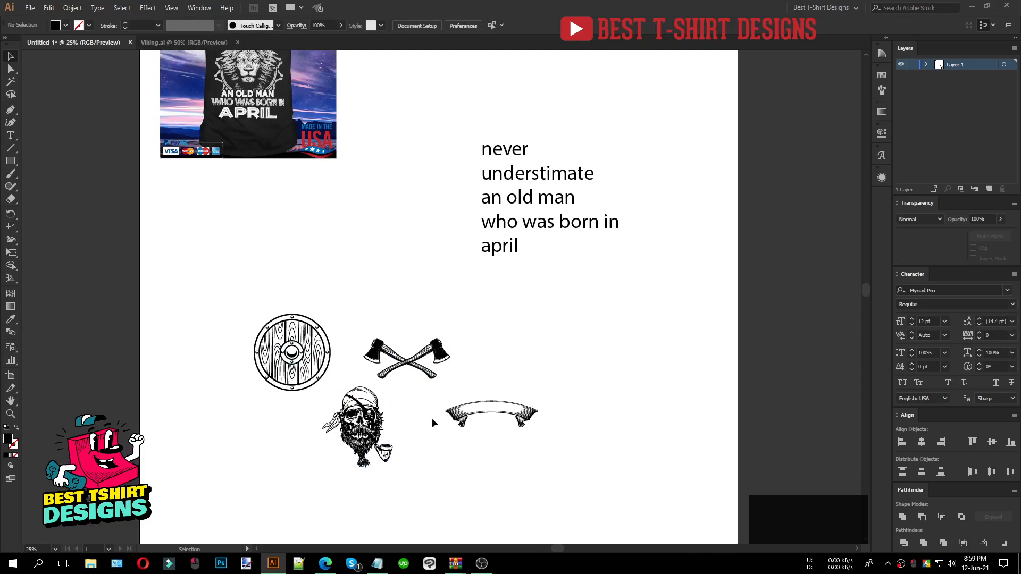
Split the slogan text block into separate lines with the divideTextFrame script.
{"action": "left_click", "coordinate": [529, 180]}
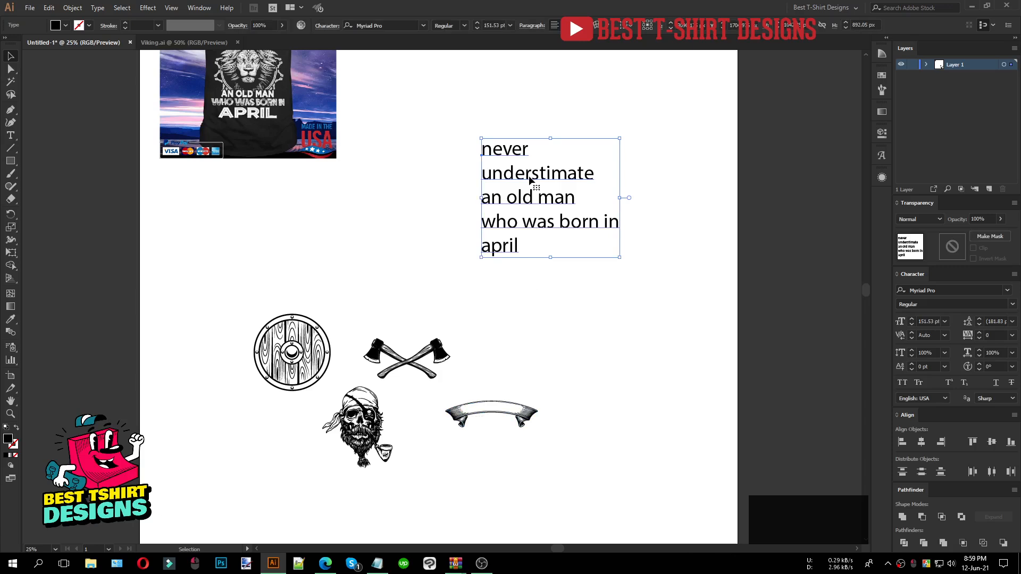
{"action": "left_click", "coordinate": [30, 7]}
{"action": "mouse_move", "coordinate": [135, 237]}
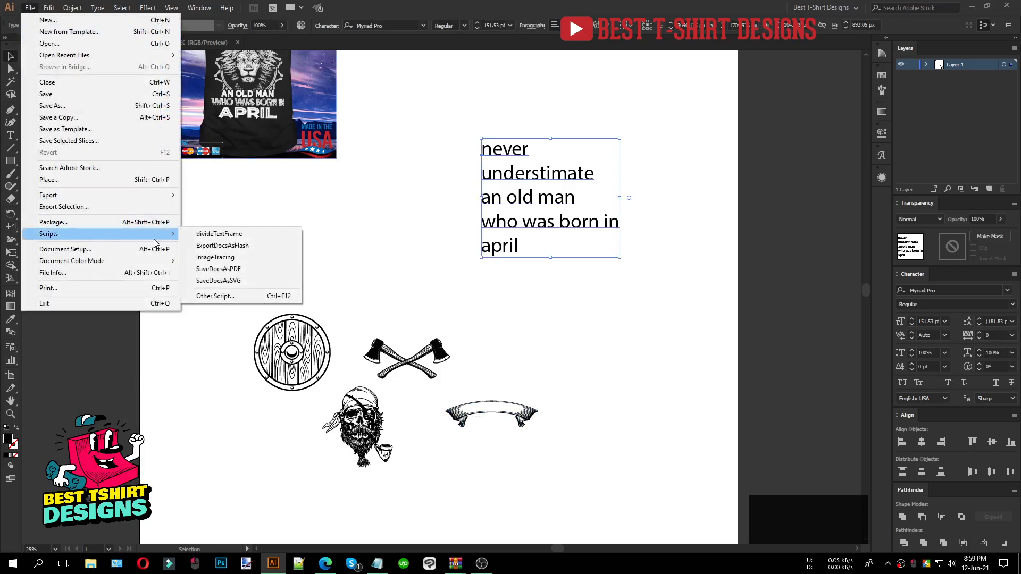
{"action": "left_click", "coordinate": [220, 234]}
Move all the separated slogan lines together down and slightly to the left, above the graphics.
{"action": "left_click_drag", "start_coordinate": [491, 105], "coordinate": [557, 305]}
{"action": "left_click_drag", "start_coordinate": [546, 171], "coordinate": [521, 226]}
{"action": "left_click", "coordinate": [431, 189]}
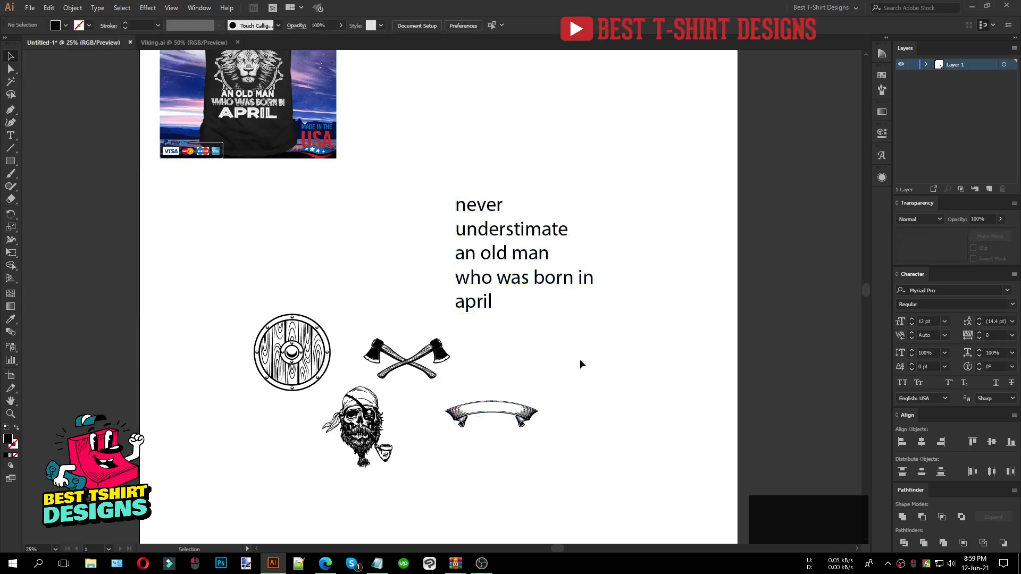
Move the ribbon onto the upper edge of the round shield.
{"action": "scroll", "coordinate": [611, 238], "scroll_direction": "up", "scroll_amount": 1}
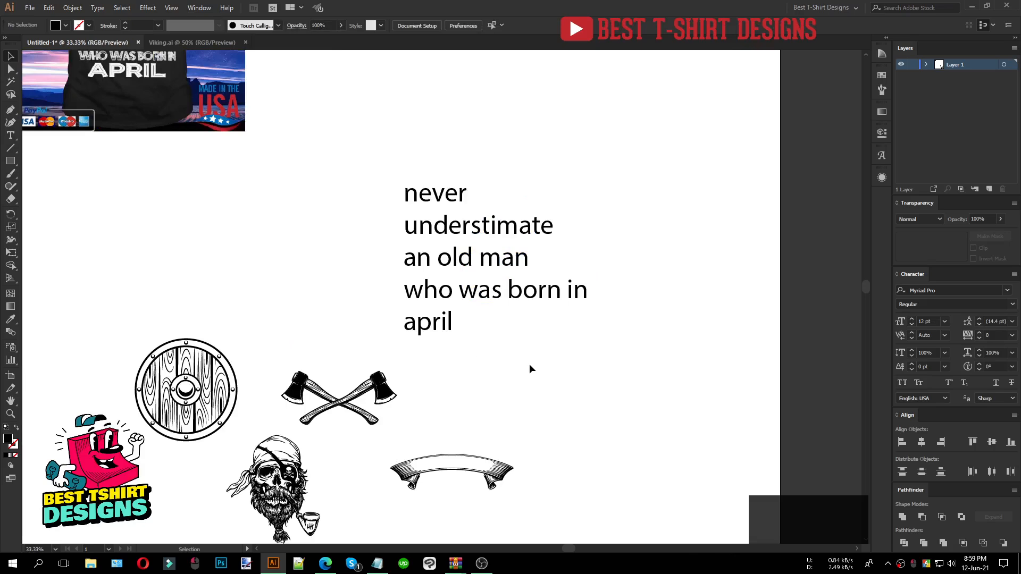
{"action": "scroll", "coordinate": [550, 362], "scroll_direction": "down", "scroll_amount": 1}
{"action": "left_click_drag", "start_coordinate": [466, 429], "coordinate": [197, 303]}
{"action": "left_click", "coordinate": [92, 290]}
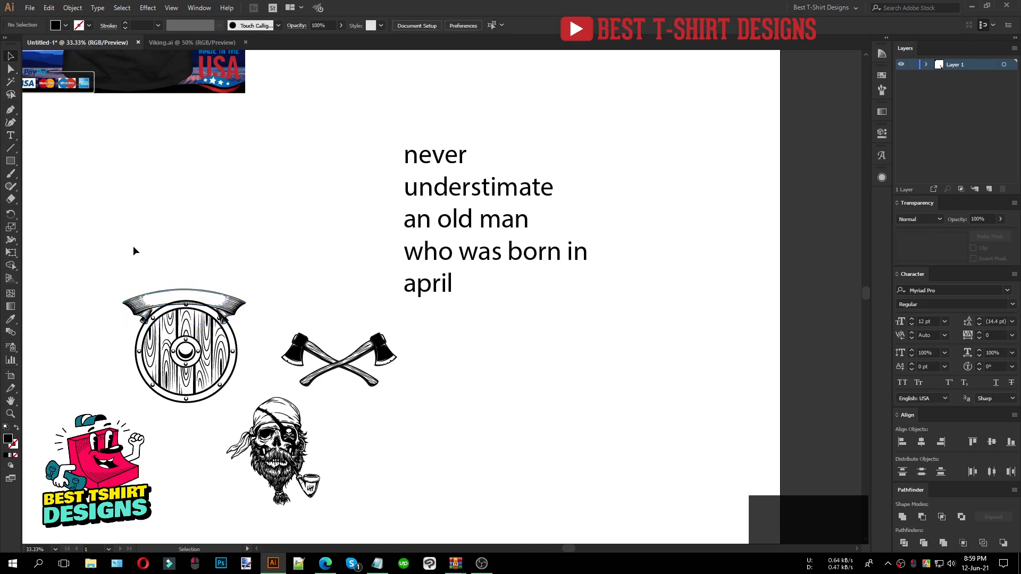
Place a vertically mirrored copy of the ribbon on the shield's lower edge and nudge the ribbons into position.
{"action": "left_click_drag", "start_coordinate": [132, 245], "coordinate": [124, 408]}
{"action": "left_click", "coordinate": [453, 28]}
{"action": "left_click", "coordinate": [250, 311]}
{"action": "key", "text": "shift+Up"}
{"action": "key", "text": "shift+Up"}
{"action": "key", "text": "shift+Up"}
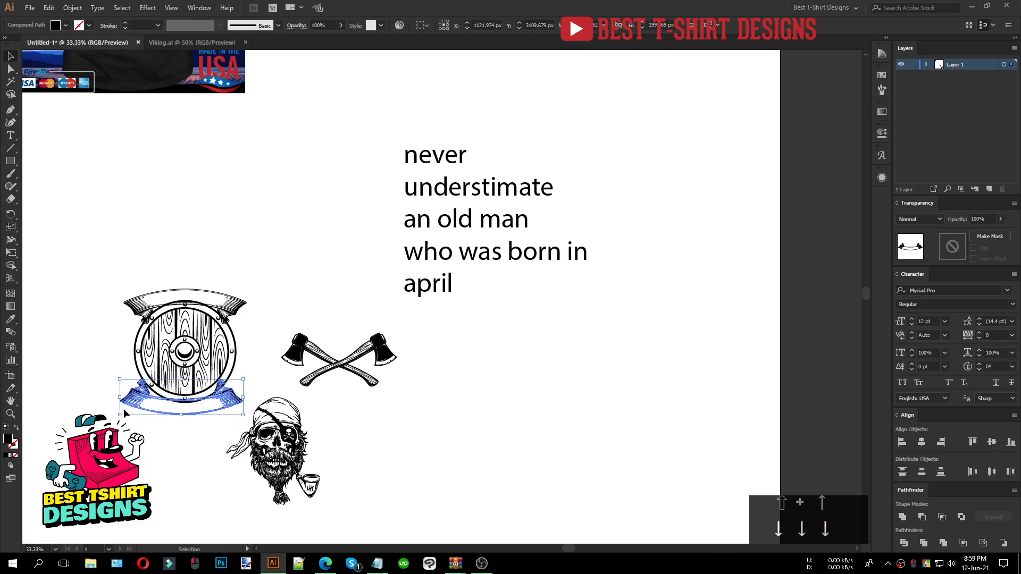
Centre the shield and both ribbons horizontally on each other and move them together beneath the slogan lines.
{"action": "left_click_drag", "start_coordinate": [189, 446], "coordinate": [235, 229]}
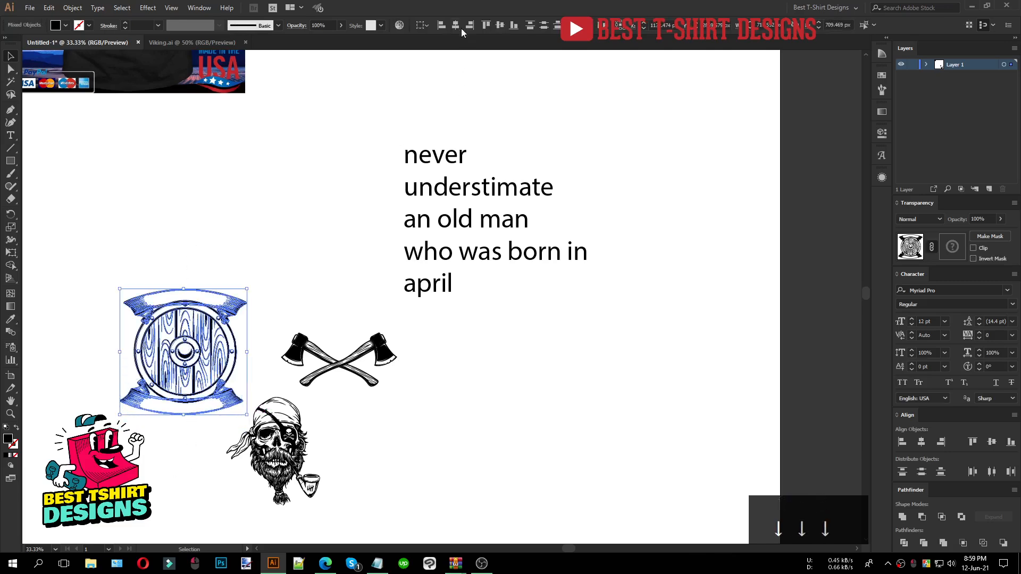
{"action": "left_click_drag", "start_coordinate": [231, 327], "coordinate": [556, 330]}
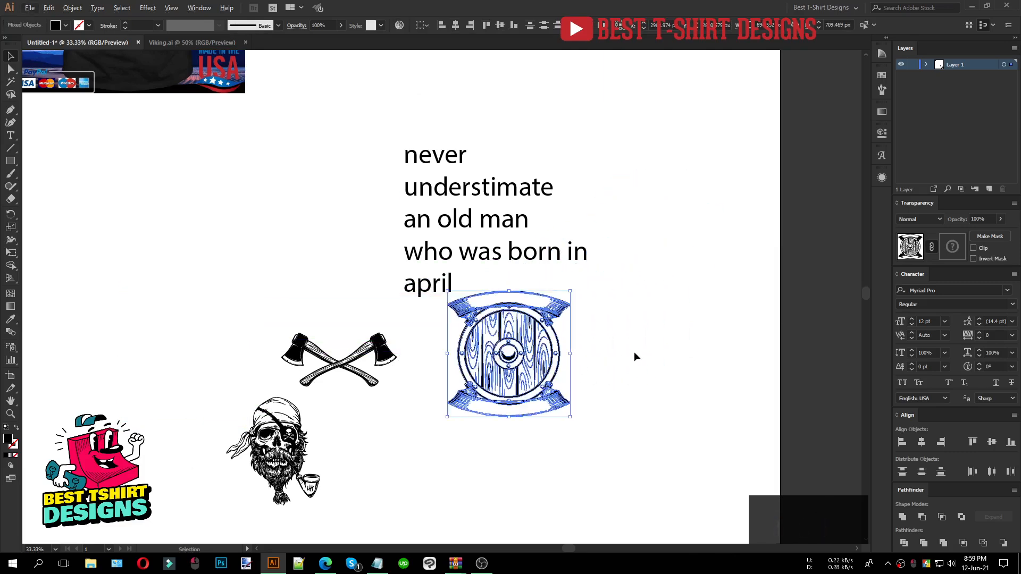
{"action": "scroll", "coordinate": [609, 352], "scroll_direction": "up", "scroll_amount": 2}
{"action": "left_click", "coordinate": [608, 352]}
{"action": "scroll", "coordinate": [396, 210], "scroll_direction": "up", "scroll_amount": 2}
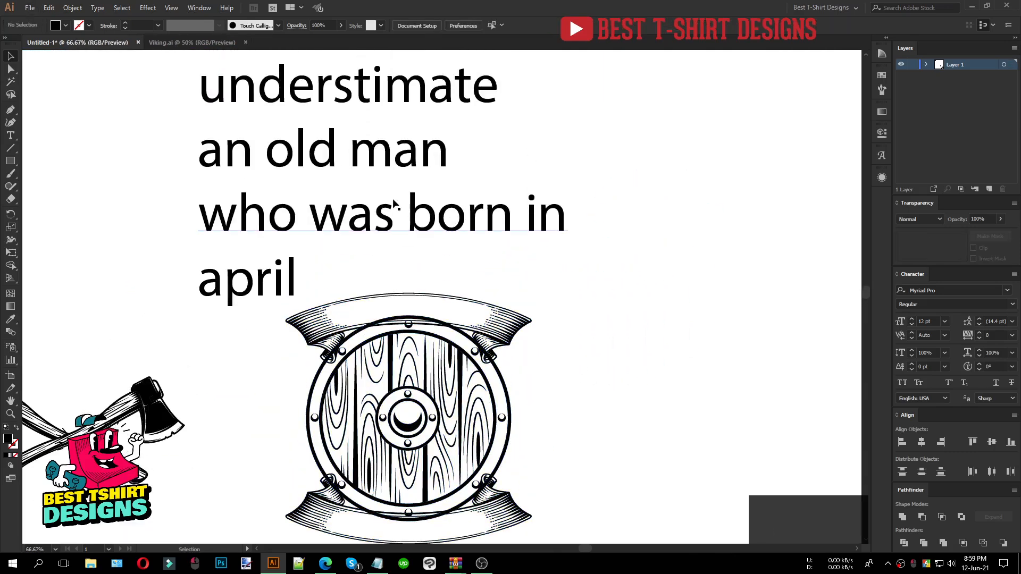
Move the "understimate" line onto the upper ribbon and the "never" line just above it.
{"action": "scroll", "coordinate": [396, 207], "scroll_direction": "down", "scroll_amount": 1}
{"action": "scroll", "coordinate": [396, 207], "scroll_direction": "up", "scroll_amount": 1}
{"action": "left_click_drag", "start_coordinate": [314, 97], "coordinate": [645, 170]}
{"action": "left_click_drag", "start_coordinate": [430, 137], "coordinate": [477, 311]}
{"action": "left_click_drag", "start_coordinate": [640, 171], "coordinate": [425, 279]}
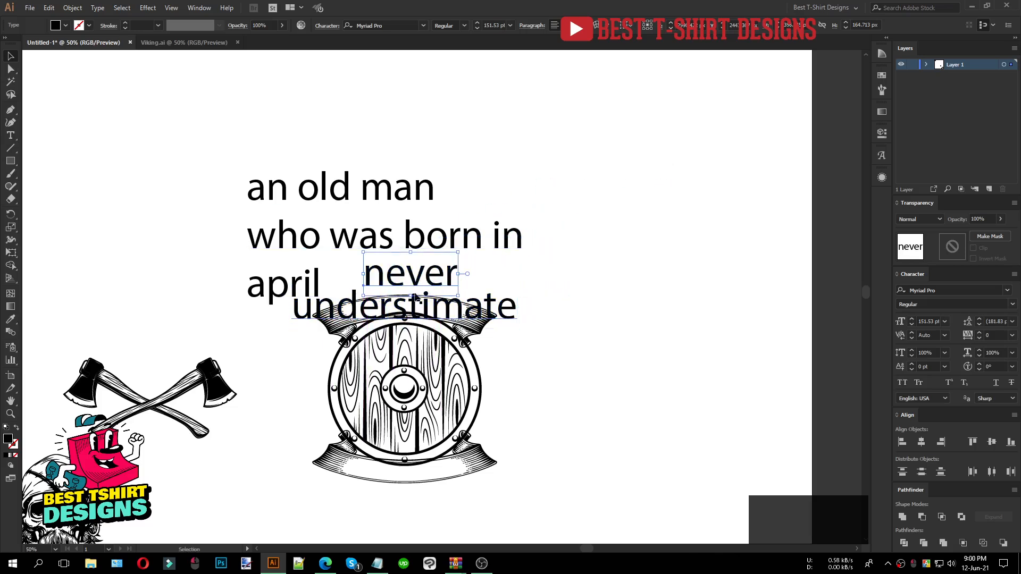
Stack the "an old man", "who was born in" and "april" lines from the lower ribbon downwards.
{"action": "left_click_drag", "start_coordinate": [347, 195], "coordinate": [422, 476]}
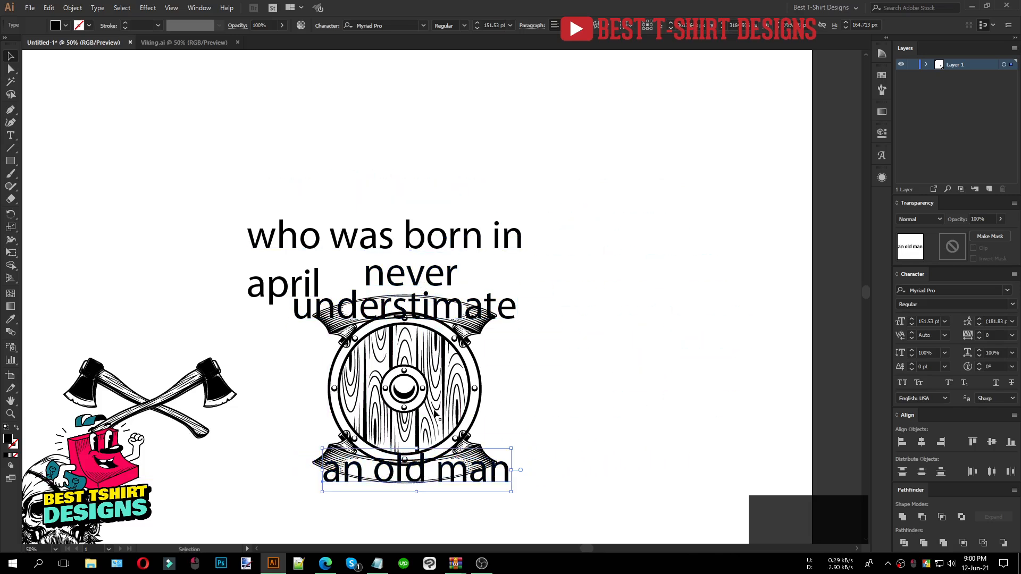
{"action": "left_click_drag", "start_coordinate": [467, 241], "coordinate": [494, 516]}
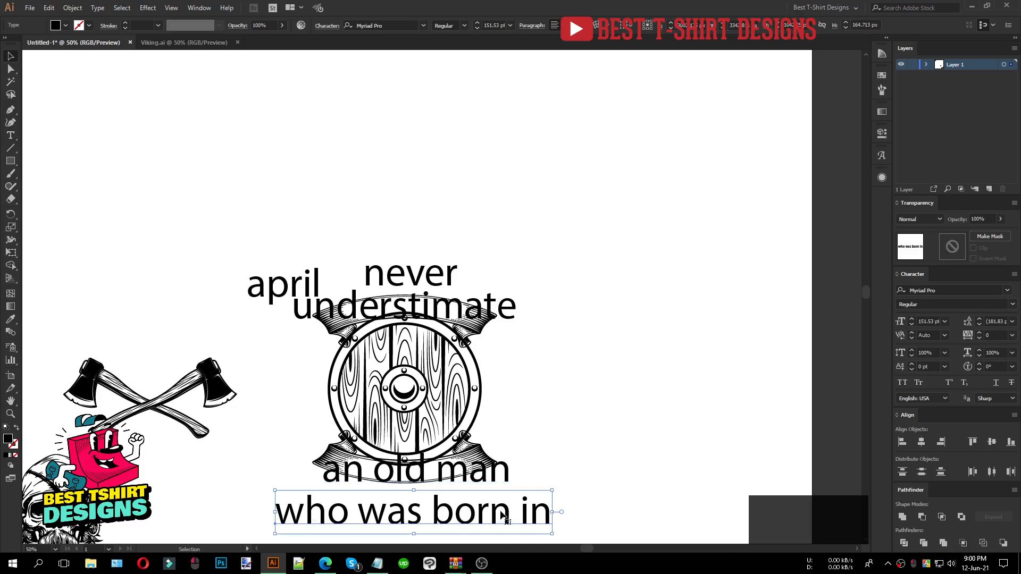
{"action": "left_click_drag", "start_coordinate": [296, 290], "coordinate": [480, 526]}
Place a copy of the "april" text in the empty area above and left of the shield composition.
{"action": "scroll", "coordinate": [477, 481], "scroll_direction": "down", "scroll_amount": 2}
{"action": "left_click_drag", "start_coordinate": [468, 466], "coordinate": [259, 109]}
{"action": "scroll", "coordinate": [380, 234], "scroll_direction": "up", "scroll_amount": 2}
{"action": "scroll", "coordinate": [514, 223], "scroll_direction": "down", "scroll_amount": 1}
{"action": "scroll", "coordinate": [300, 253], "scroll_direction": "up", "scroll_amount": 1}
{"action": "scroll", "coordinate": [512, 298], "scroll_direction": "up", "scroll_amount": 1}
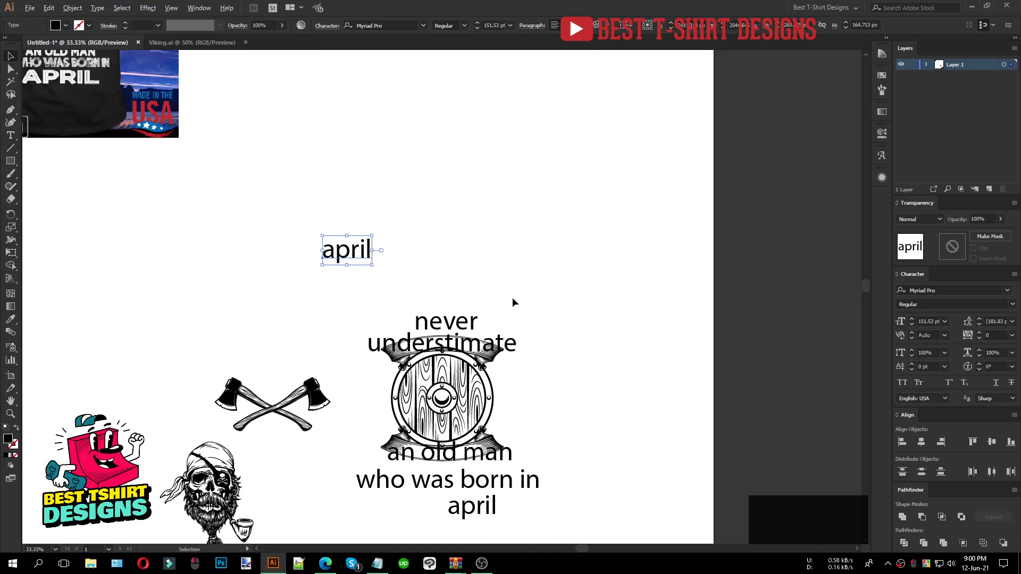
Compare the text hierarchy and central artwork of the reference T-shirt with the new composition.
{"action": "scroll", "coordinate": [512, 297], "scroll_direction": "down", "scroll_amount": 1}
{"action": "scroll", "coordinate": [332, 298], "scroll_direction": "up", "scroll_amount": 2}
{"action": "scroll", "coordinate": [123, 132], "scroll_direction": "up", "scroll_amount": 3}
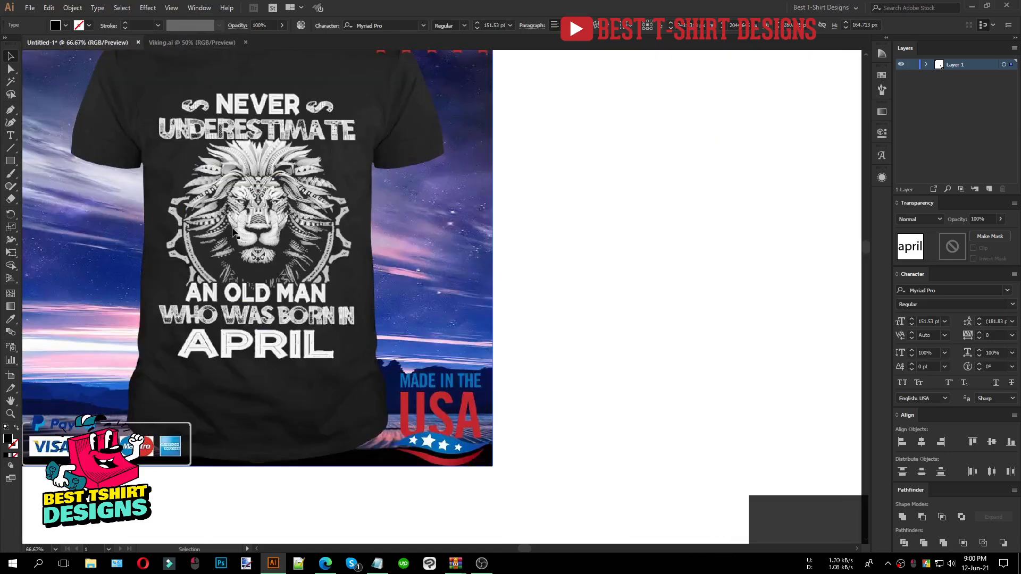
{"action": "scroll", "coordinate": [177, 226], "scroll_direction": "down", "scroll_amount": 1}
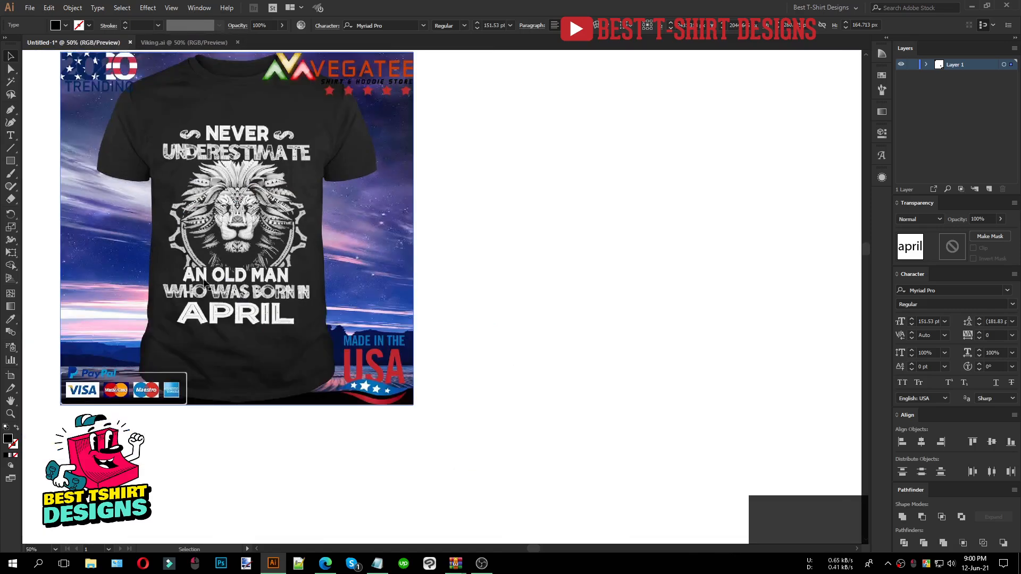
{"action": "scroll", "coordinate": [178, 192], "scroll_direction": "up", "scroll_amount": 1}
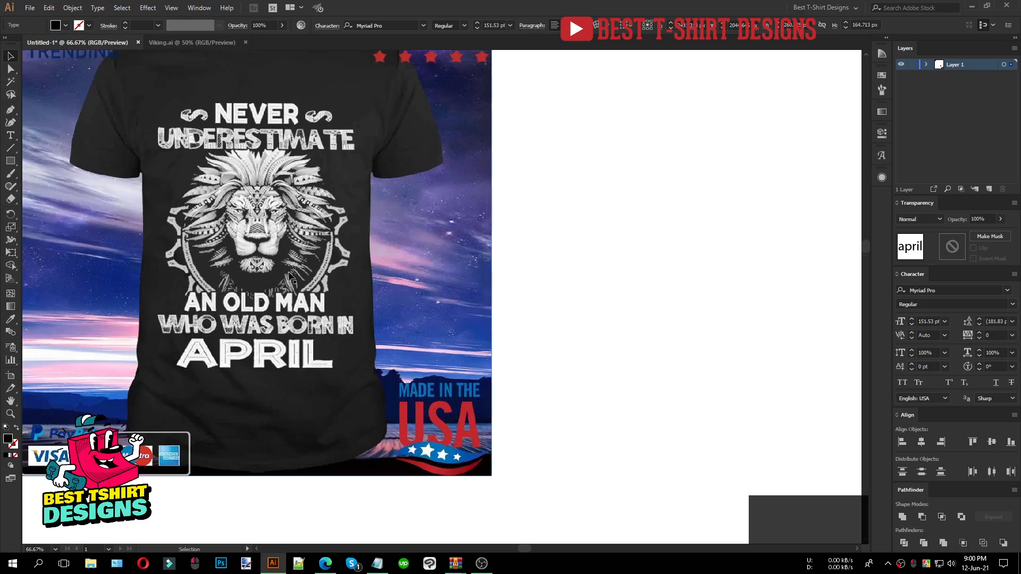
{"action": "scroll", "coordinate": [130, 186], "scroll_direction": "down", "scroll_amount": 2}
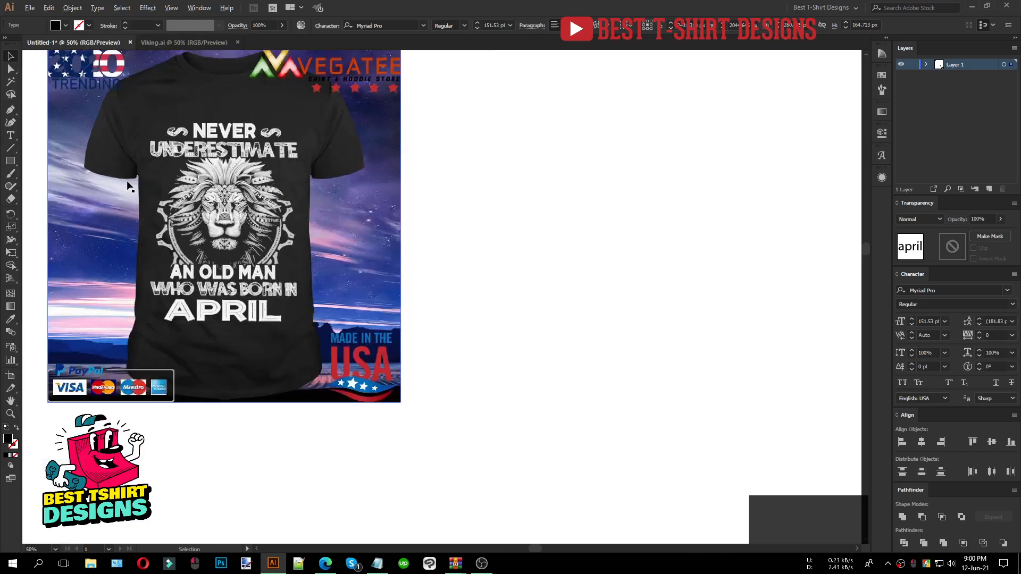
{"action": "scroll", "coordinate": [130, 187], "scroll_direction": "down", "scroll_amount": 1}
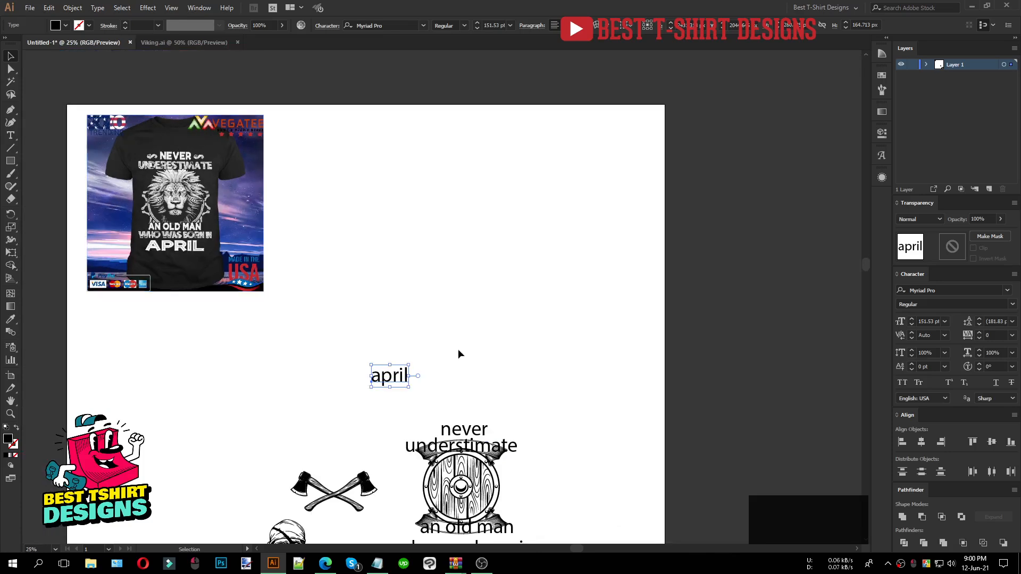
Move the pirate skull to the empty area above and right of the shield composition.
{"action": "scroll", "coordinate": [468, 359], "scroll_direction": "down", "scroll_amount": 2}
{"action": "scroll", "coordinate": [512, 400], "scroll_direction": "up", "scroll_amount": 1}
{"action": "left_click_drag", "start_coordinate": [550, 379], "coordinate": [507, 325]}
{"action": "scroll", "coordinate": [486, 366], "scroll_direction": "up", "scroll_amount": 1}
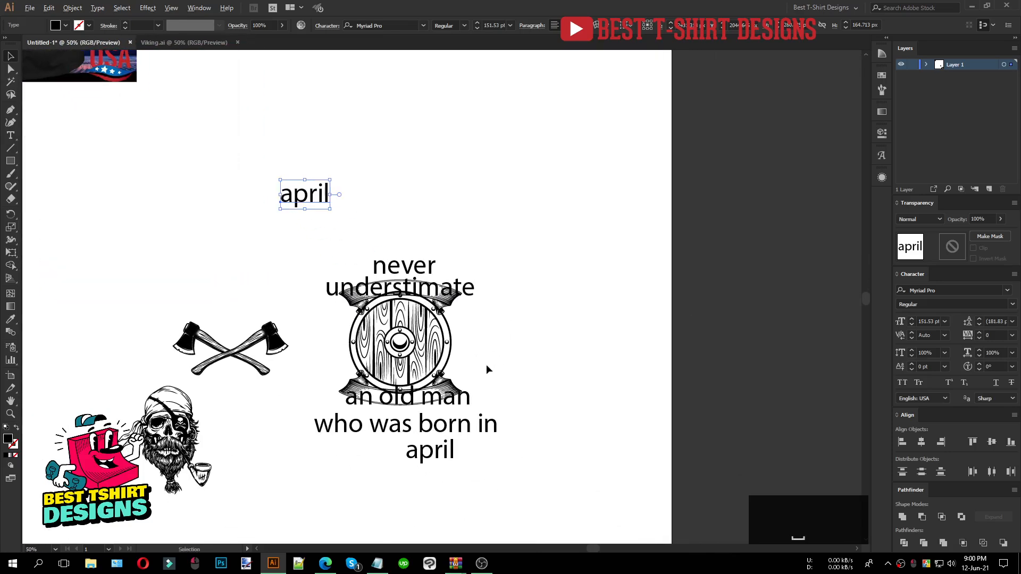
{"action": "left_click_drag", "start_coordinate": [222, 121], "coordinate": [327, 134]}
{"action": "left_click_drag", "start_coordinate": [43, 450], "coordinate": [662, 174]}
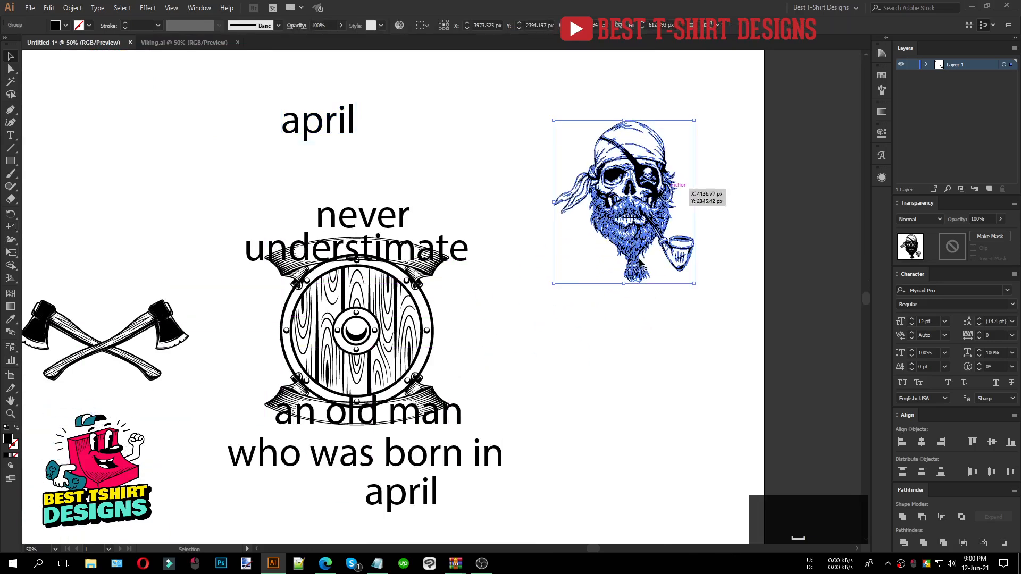
Move the crossed axes onto the lower part of the pirate skull.
{"action": "left_click", "coordinate": [614, 322]}
{"action": "left_click_drag", "start_coordinate": [175, 335], "coordinate": [700, 230]}
{"action": "left_click", "coordinate": [654, 362]}
Set the font of the "april" copy above the shield to Texas Tango BOLD PERSONAL USE.
{"action": "scroll", "coordinate": [654, 362], "scroll_direction": "up", "scroll_amount": 2}
{"action": "scroll", "coordinate": [654, 363], "scroll_direction": "up", "scroll_amount": 1}
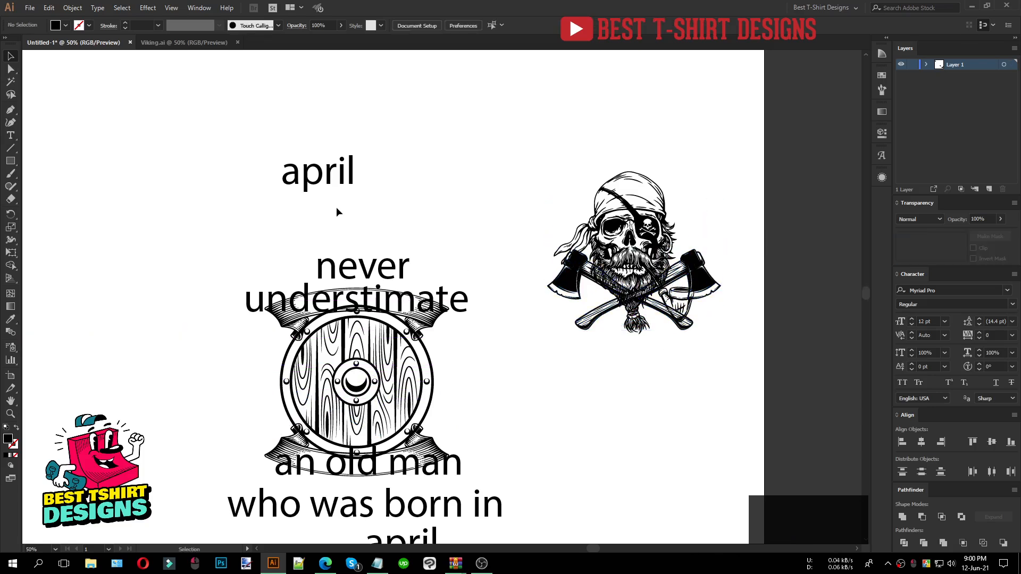
{"action": "left_click", "coordinate": [337, 177]}
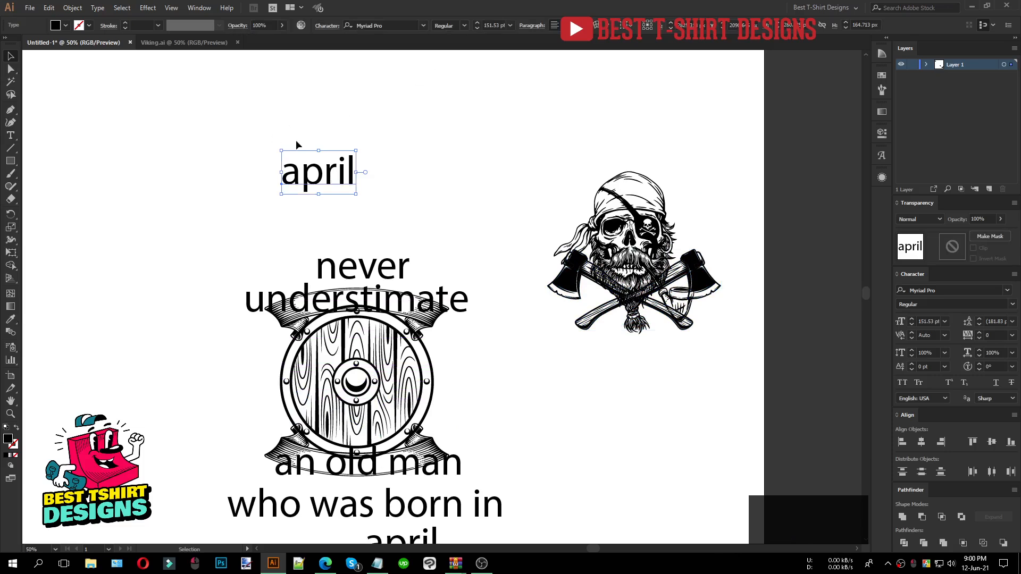
{"action": "left_click", "coordinate": [396, 25]}
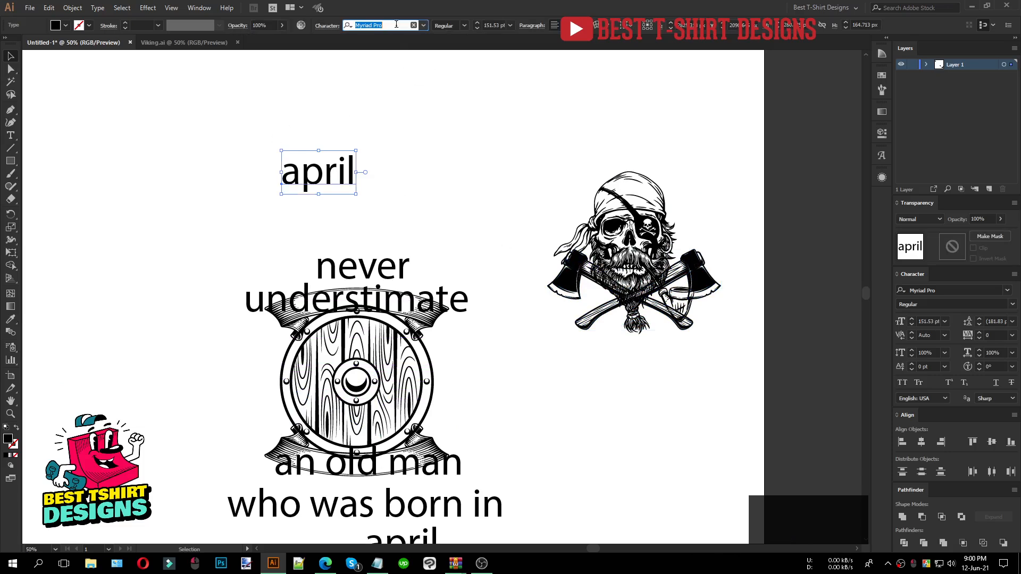
{"action": "type", "text": "tex"}
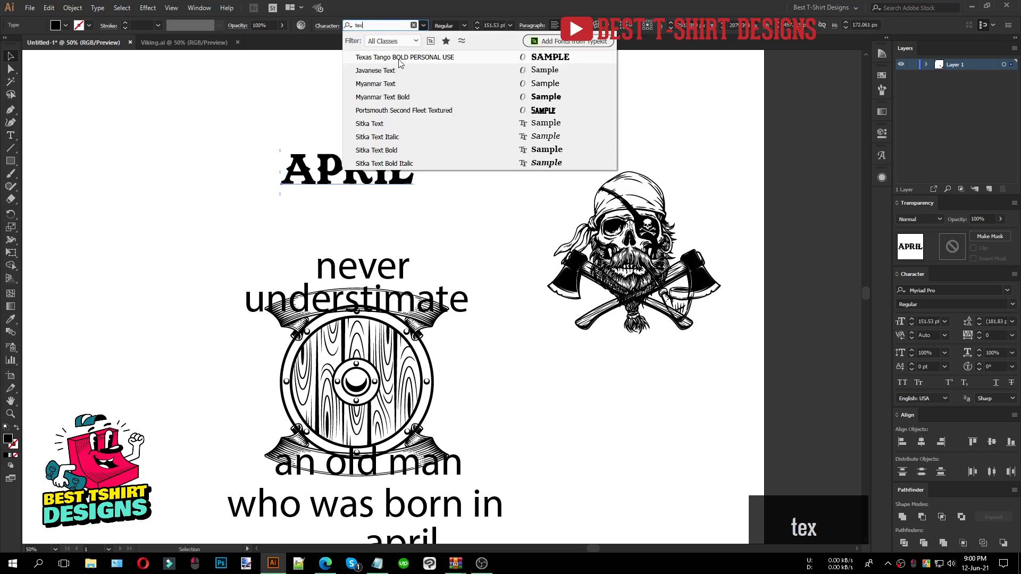
{"action": "left_click", "coordinate": [398, 57]}
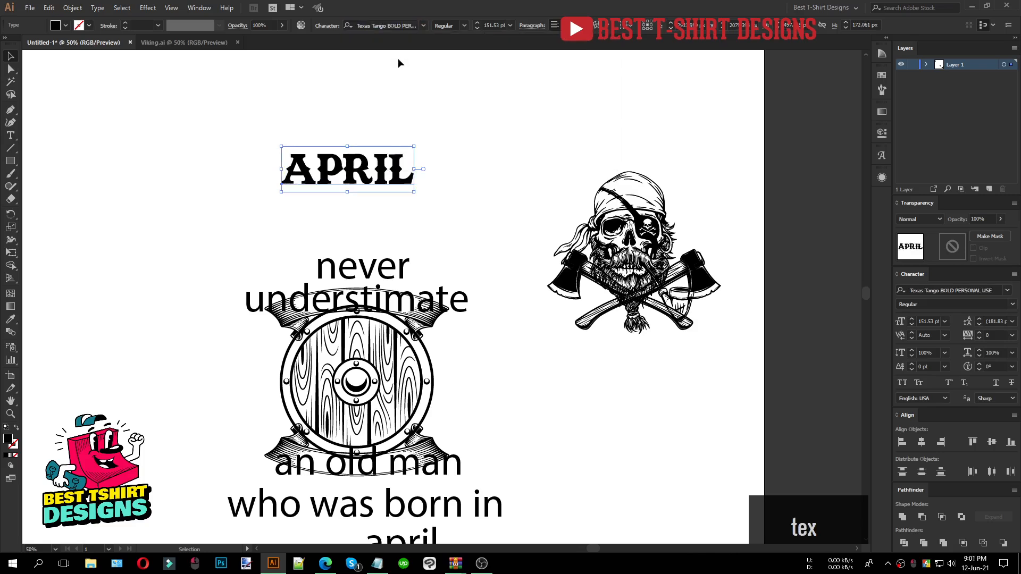
Move the restyled "APRIL" beside the "an old man" line and copy its text style onto "understimate".
{"action": "scroll", "coordinate": [435, 196], "scroll_direction": "down", "scroll_amount": 1}
{"action": "left_click_drag", "start_coordinate": [394, 149], "coordinate": [616, 441]}
{"action": "left_click", "coordinate": [468, 290]}
{"action": "key", "text": "i"}
{"action": "left_click", "coordinate": [550, 427]}
{"action": "key", "text": "v"}
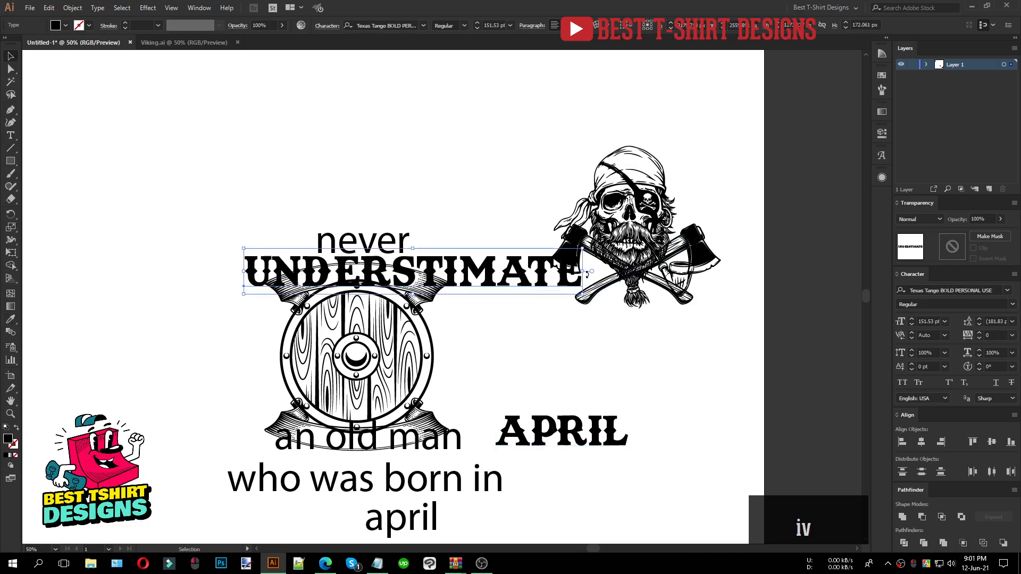
Shrink "UNDERSTIMATE" to about 87 pt above "never", and move the upper ribbon to the empty area left of the shield.
{"action": "left_click_drag", "start_coordinate": [585, 274], "coordinate": [432, 201]}
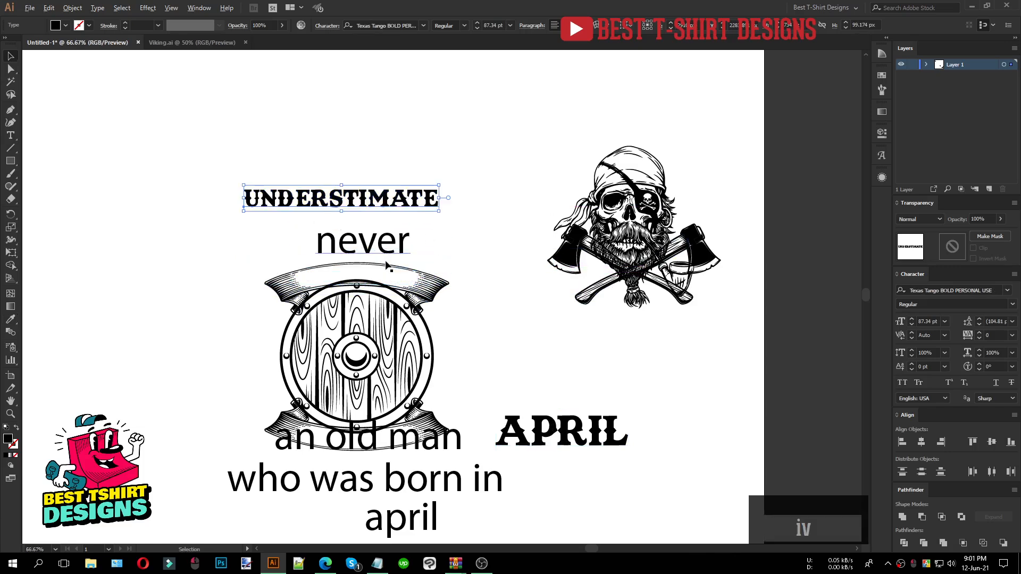
{"action": "key", "text": "ctrl+plus"}
{"action": "scroll", "coordinate": [367, 302], "scroll_direction": "up", "scroll_amount": 1}
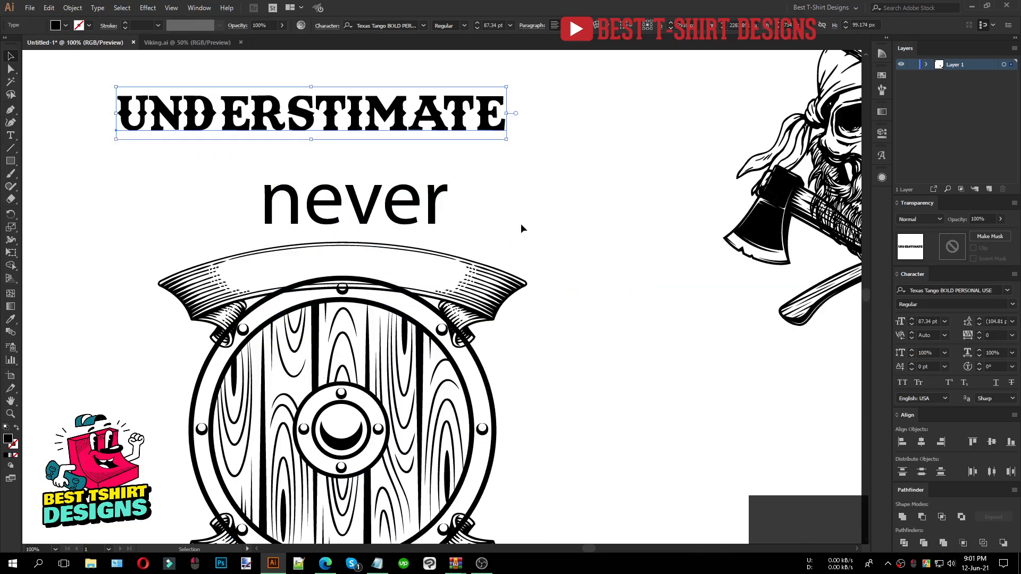
{"action": "scroll", "coordinate": [542, 244], "scroll_direction": "down", "scroll_amount": 2}
{"action": "left_click_drag", "start_coordinate": [522, 270], "coordinate": [347, 235]}
{"action": "scroll", "coordinate": [197, 201], "scroll_direction": "up", "scroll_amount": 1}
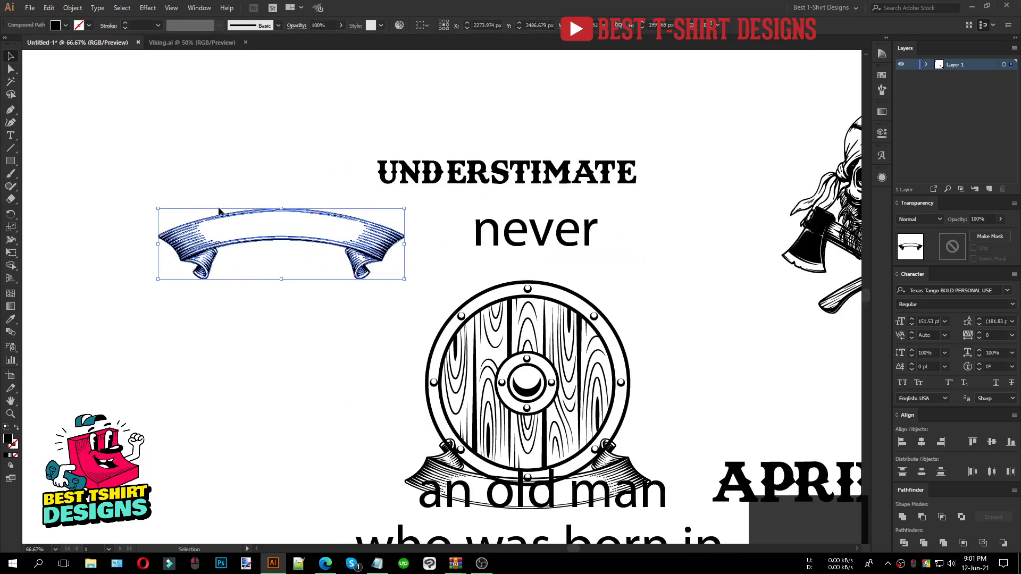
Place "UNDERSTIMATE" over the separated ribbon and scale it down to about 76 pt.
{"action": "left_click_drag", "start_coordinate": [561, 184], "coordinate": [344, 247]}
{"action": "scroll", "coordinate": [210, 240], "scroll_direction": "up", "scroll_amount": 2}
{"action": "left_click_drag", "start_coordinate": [686, 212], "coordinate": [645, 209]}
{"action": "scroll", "coordinate": [455, 308], "scroll_direction": "down", "scroll_amount": 2}
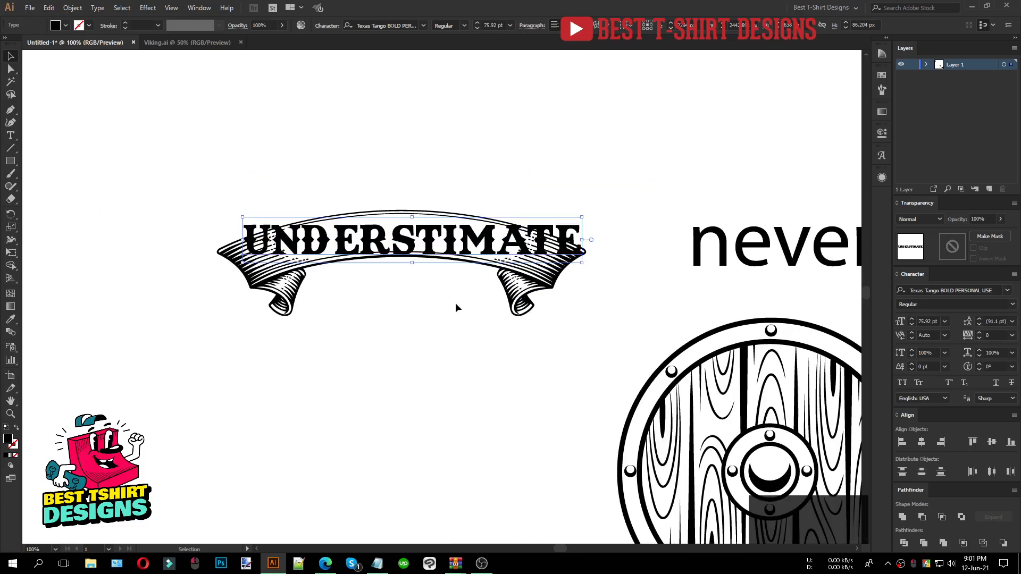
{"action": "scroll", "coordinate": [456, 308], "scroll_direction": "up", "scroll_amount": 1}
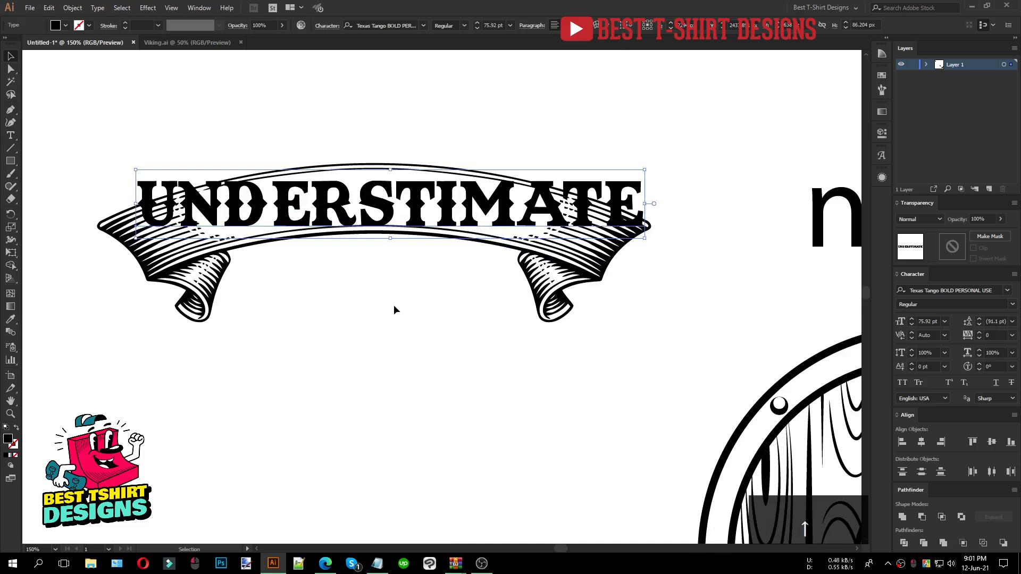
Align the "UNDERSTIMATE" text and its ribbon to each other's horizontal centre.
{"action": "left_click_drag", "start_coordinate": [394, 309], "coordinate": [310, 105]}
{"action": "left_click", "coordinate": [358, 28]}
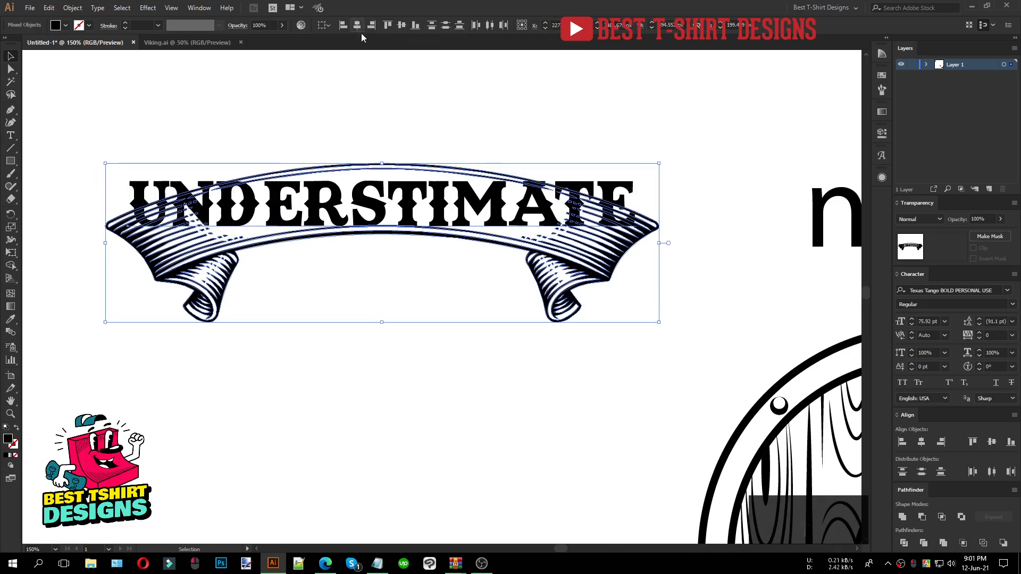
{"action": "left_click", "coordinate": [419, 95]}
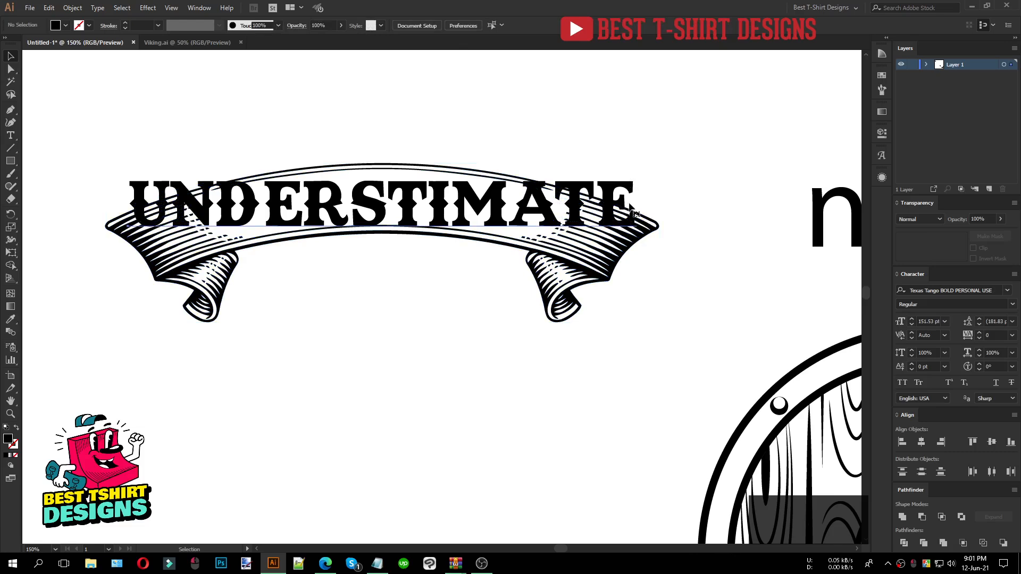
Scale "UNDERSTIMATE" down around its centre and stretch it slightly taller, to about 73 pt with 91.58% horizontal scale.
{"action": "left_click", "coordinate": [625, 202]}
{"action": "left_click_drag", "start_coordinate": [637, 204], "coordinate": [607, 203]}
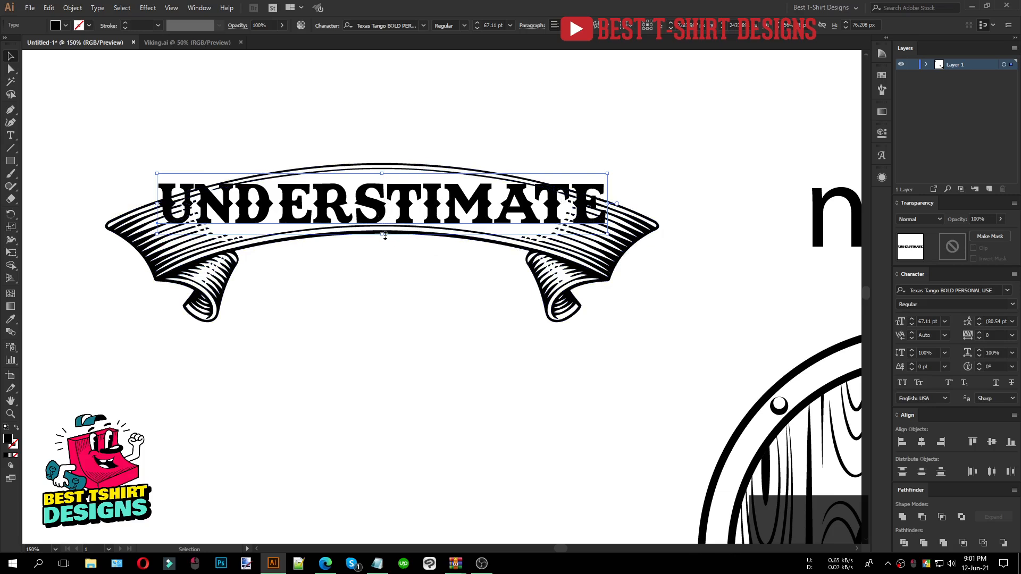
{"action": "left_click_drag", "start_coordinate": [381, 235], "coordinate": [381, 239]}
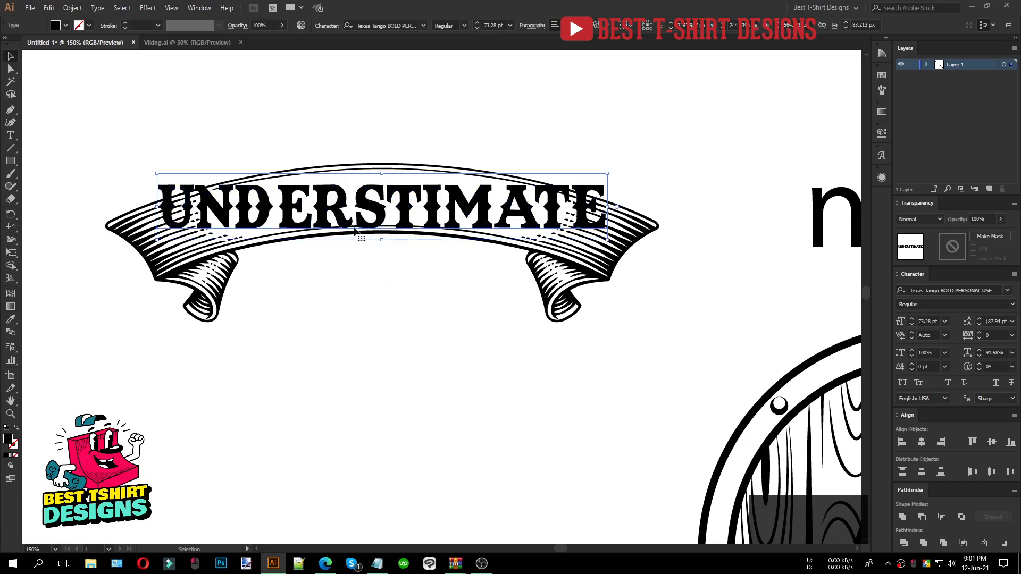
Apply a horizontal Arc warp with a 20% bend to the "UNDERSTIMATE" text.
{"action": "left_click", "coordinate": [147, 9]}
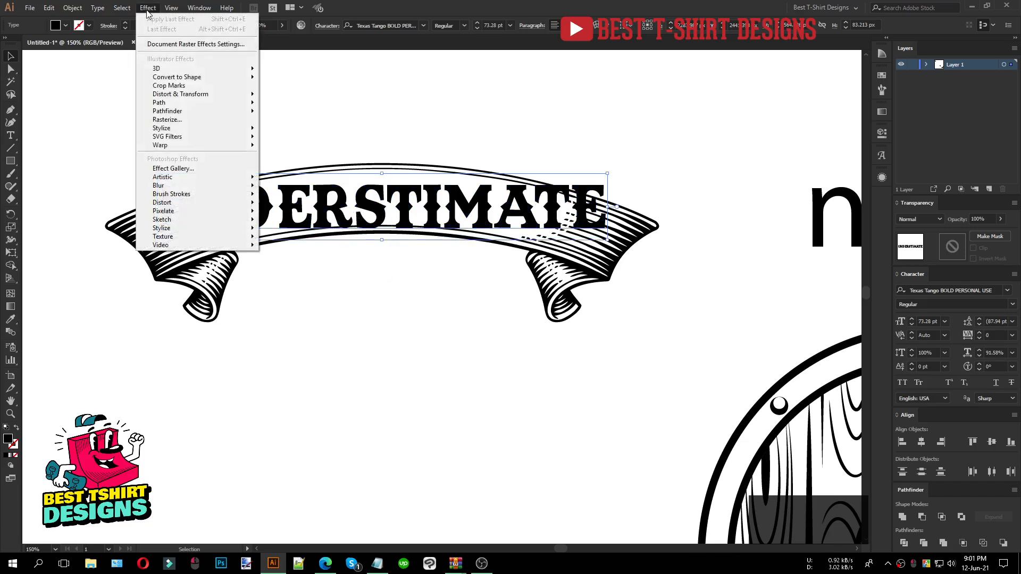
{"action": "mouse_move", "coordinate": [187, 145]}
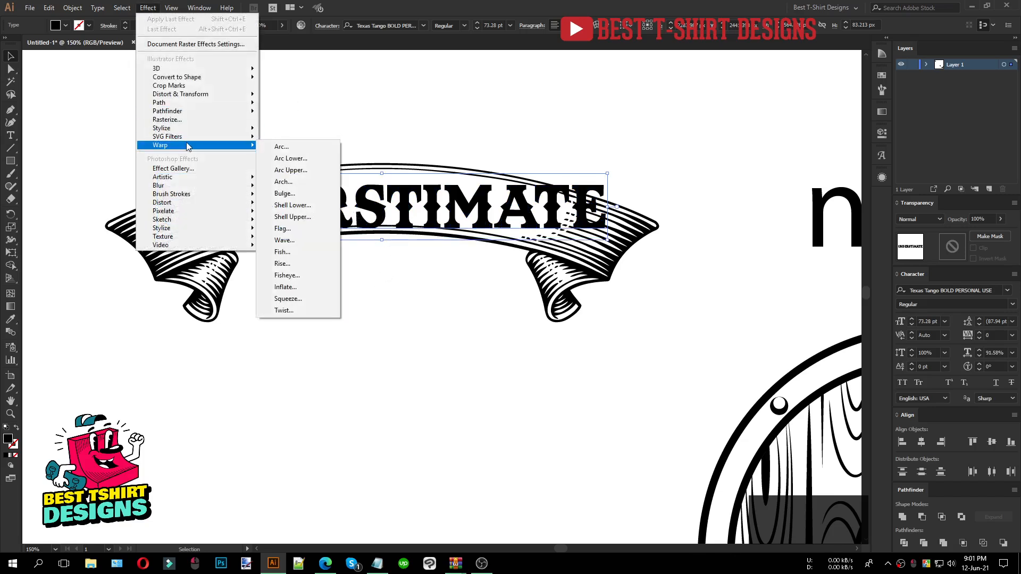
{"action": "left_click", "coordinate": [303, 146]}
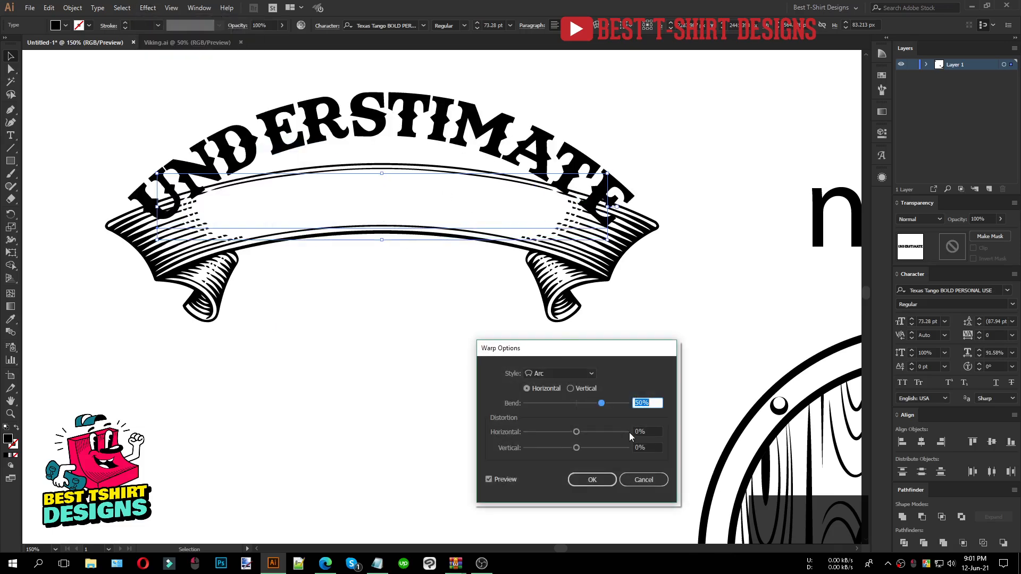
{"action": "key", "text": "shift+Down"}
{"action": "key", "text": "shift+Down"}
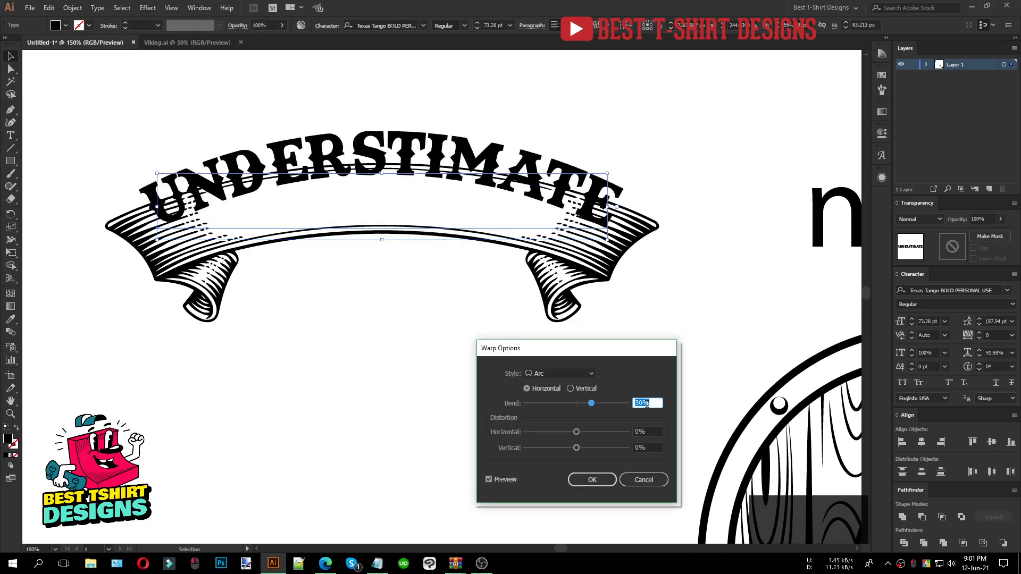
{"action": "key", "text": "shift+Down"}
{"action": "left_click", "coordinate": [593, 480]}
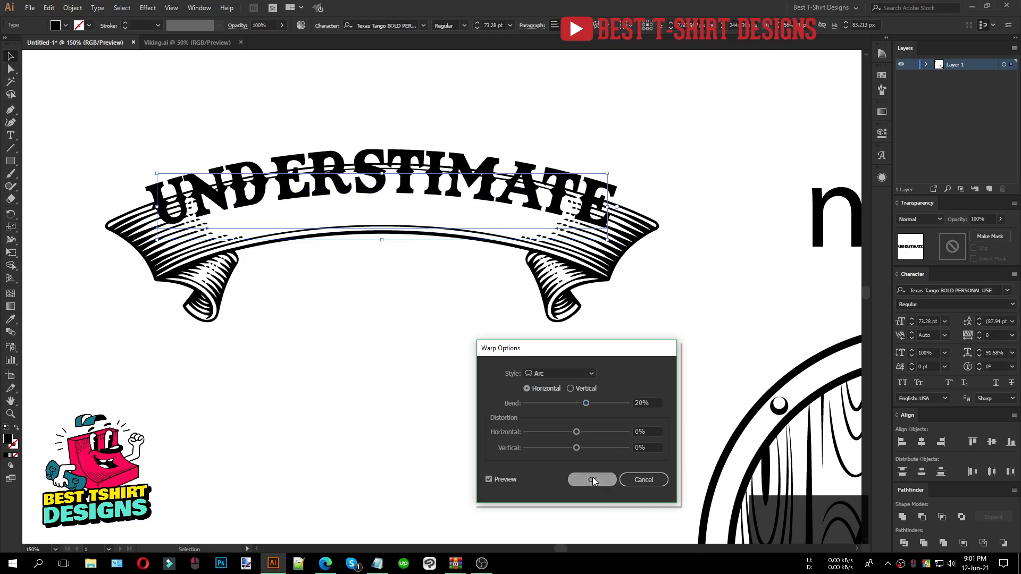
Nudge the arched "UNDERSTIMATE" text down until it sits inside the ribbon's curved band.
{"action": "key", "text": "Down"}
{"action": "key", "text": "Down"}
{"action": "key", "text": "Down"}
{"action": "key", "text": "Down"}
{"action": "key", "text": "Down"}
{"action": "key", "text": "Down"}
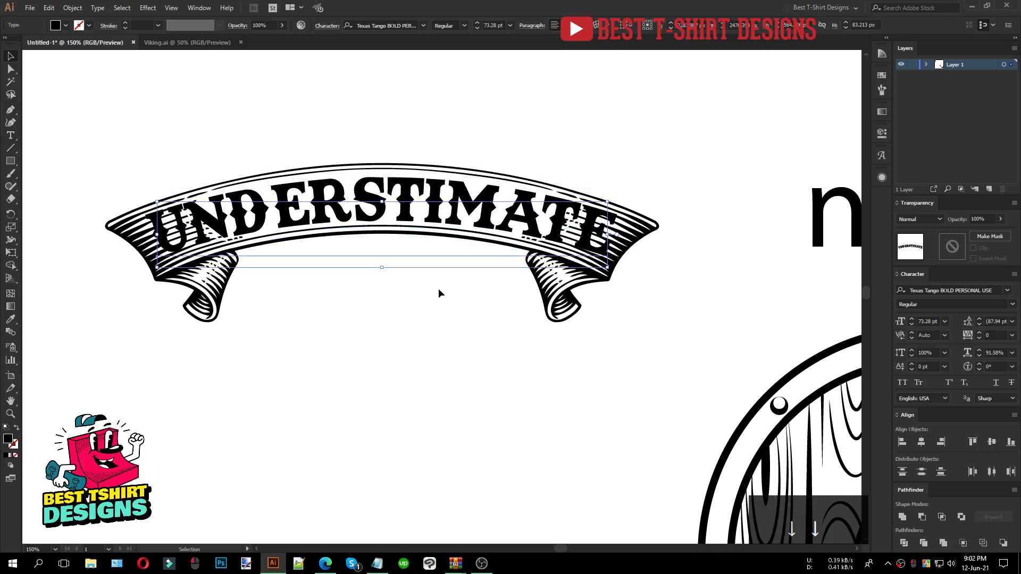
Reopen the Arc warp effect of "UNDERSTIMATE" from its properties and set the bend to 22%.
{"action": "scroll", "coordinate": [401, 254], "scroll_direction": "up", "scroll_amount": 1}
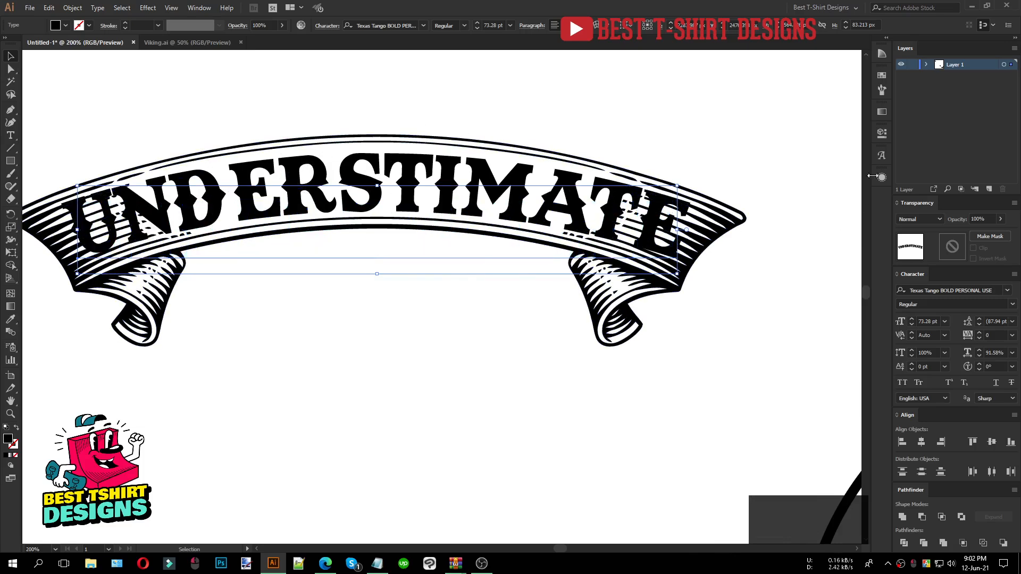
{"action": "left_click", "coordinate": [882, 133]}
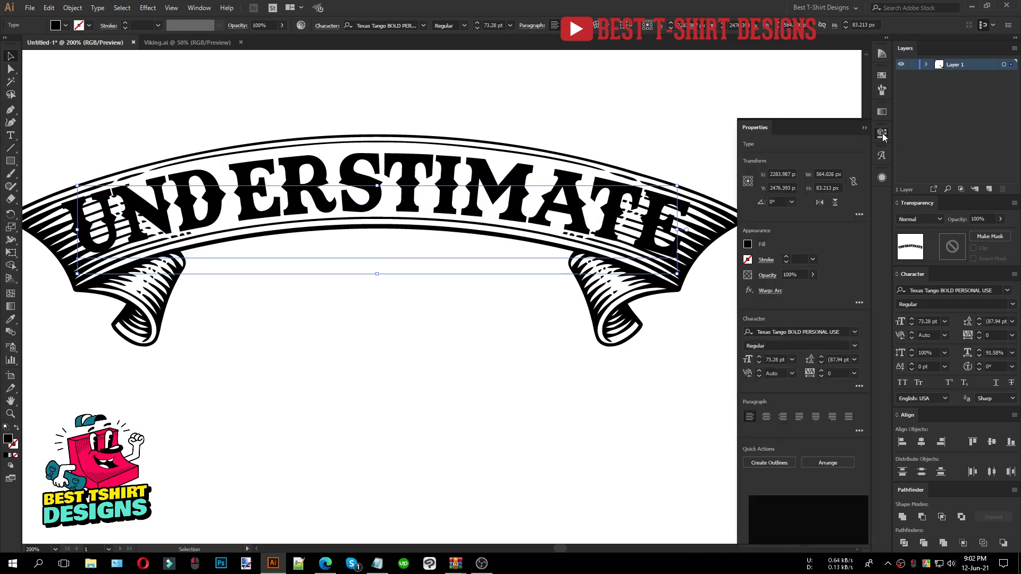
{"action": "left_click", "coordinate": [198, 8]}
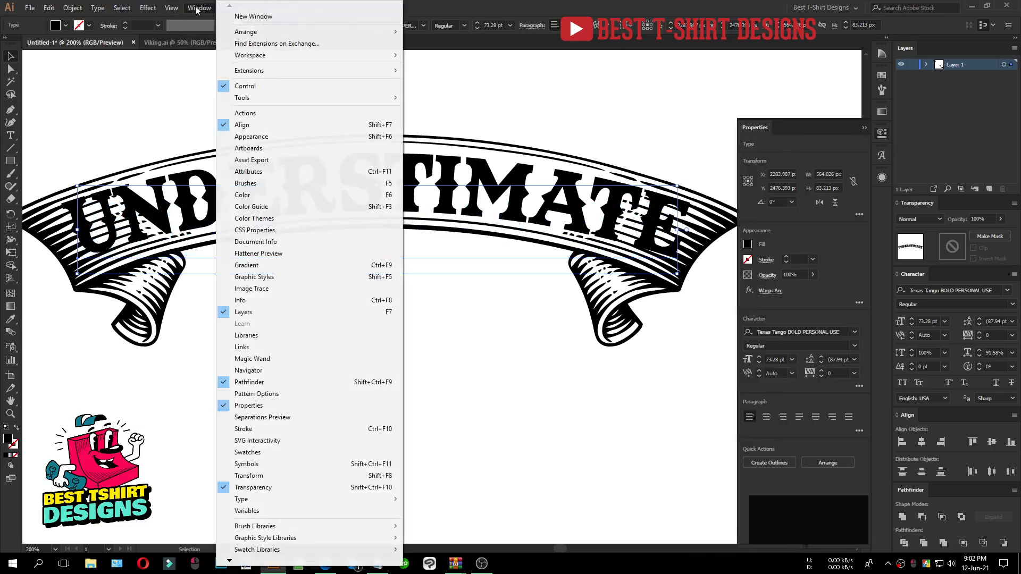
{"action": "left_click", "coordinate": [261, 407]}
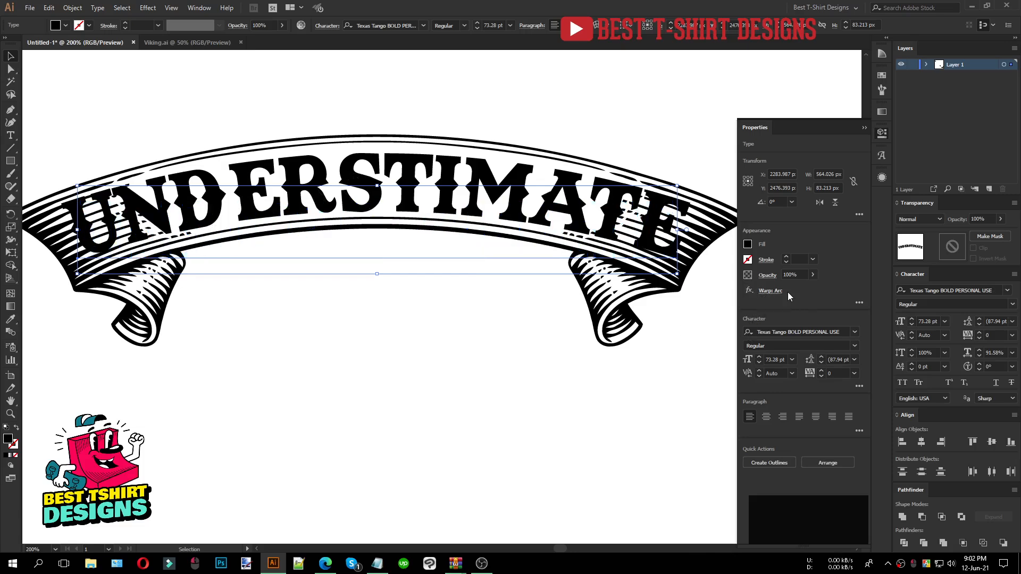
{"action": "left_click", "coordinate": [148, 7]}
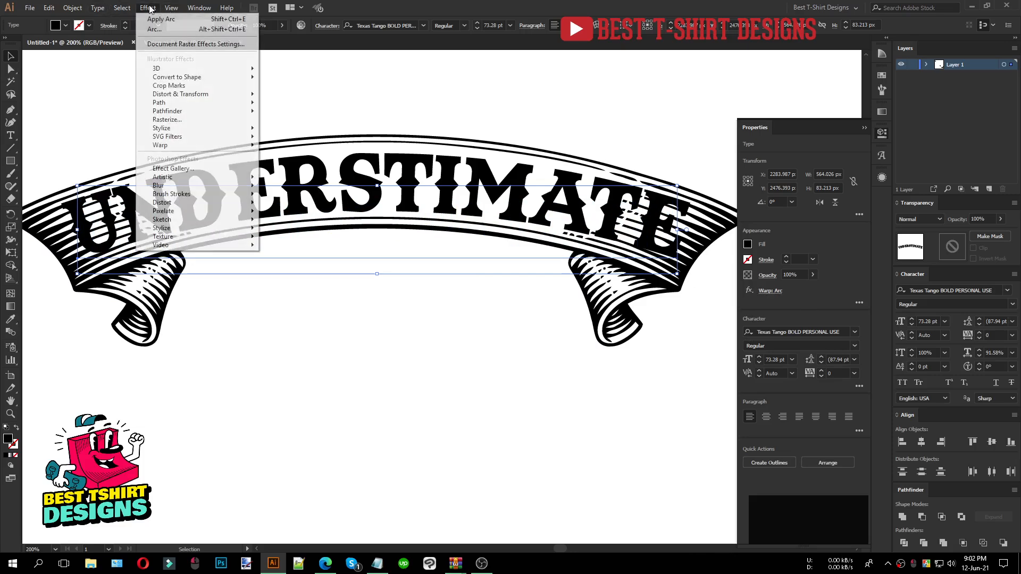
{"action": "left_click", "coordinate": [524, 6]}
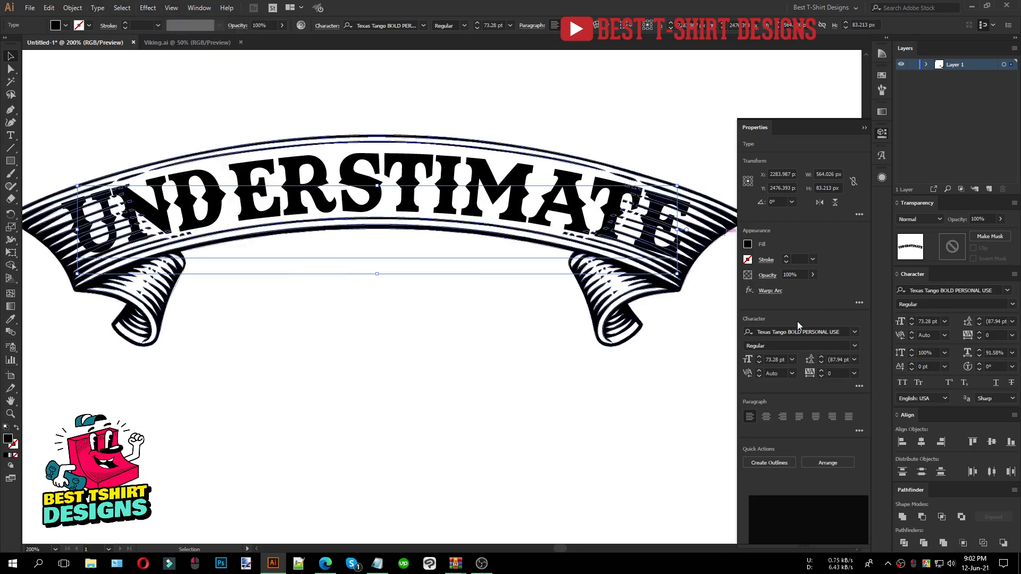
{"action": "left_click", "coordinate": [774, 290]}
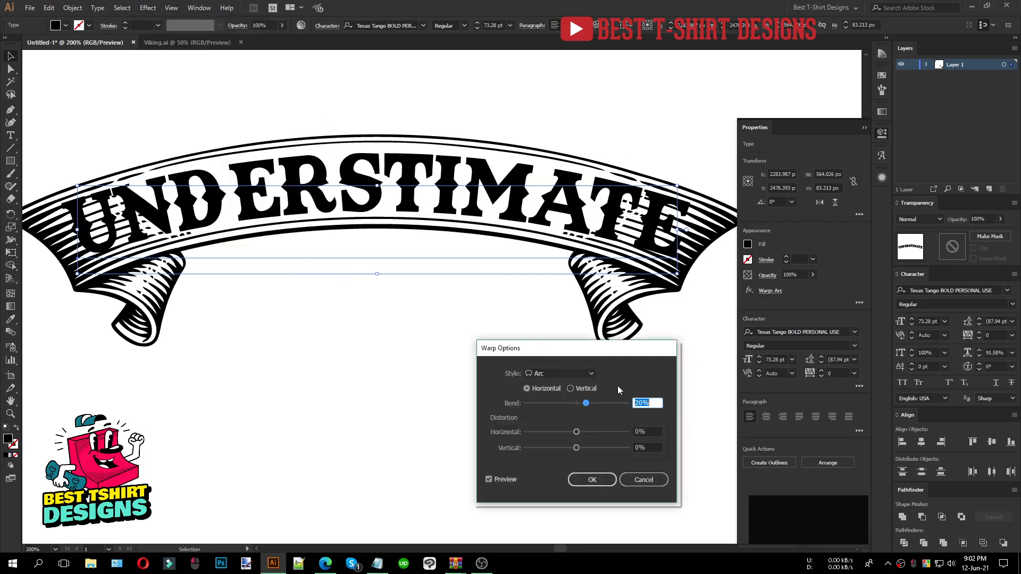
{"action": "left_click_drag", "start_coordinate": [566, 355], "coordinate": [410, 338]}
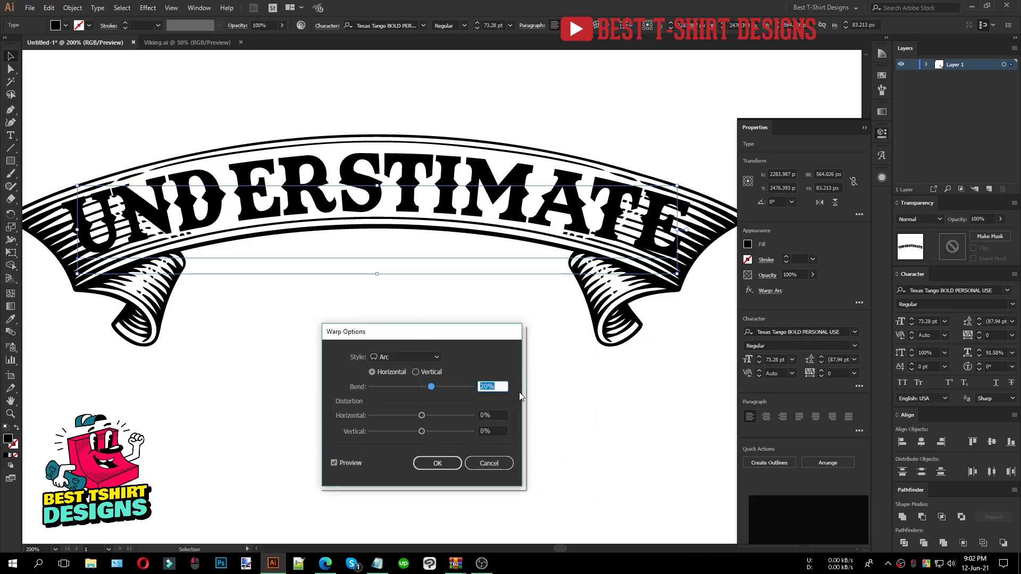
{"action": "key", "text": "Up"}
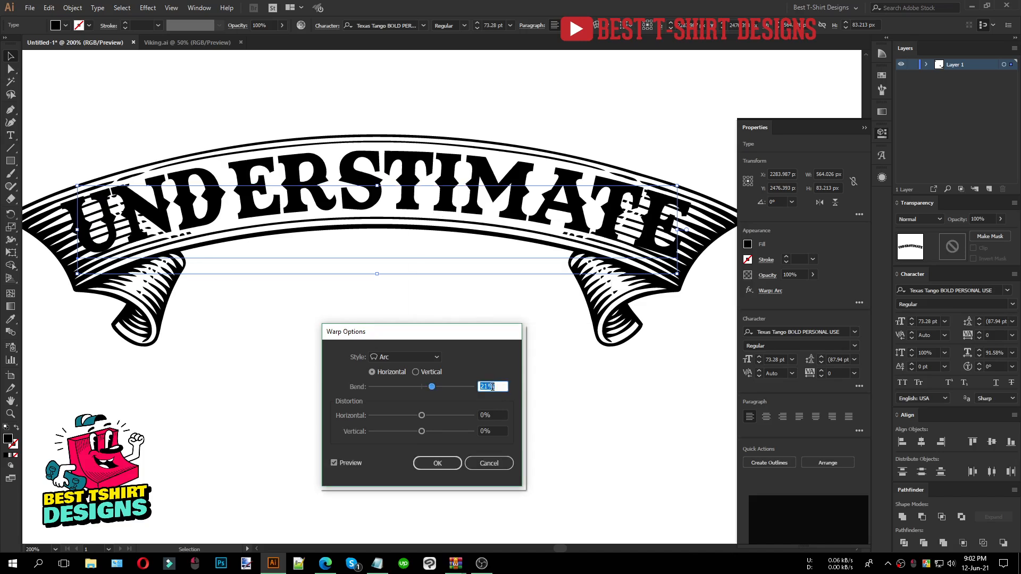
{"action": "key", "text": "Up"}
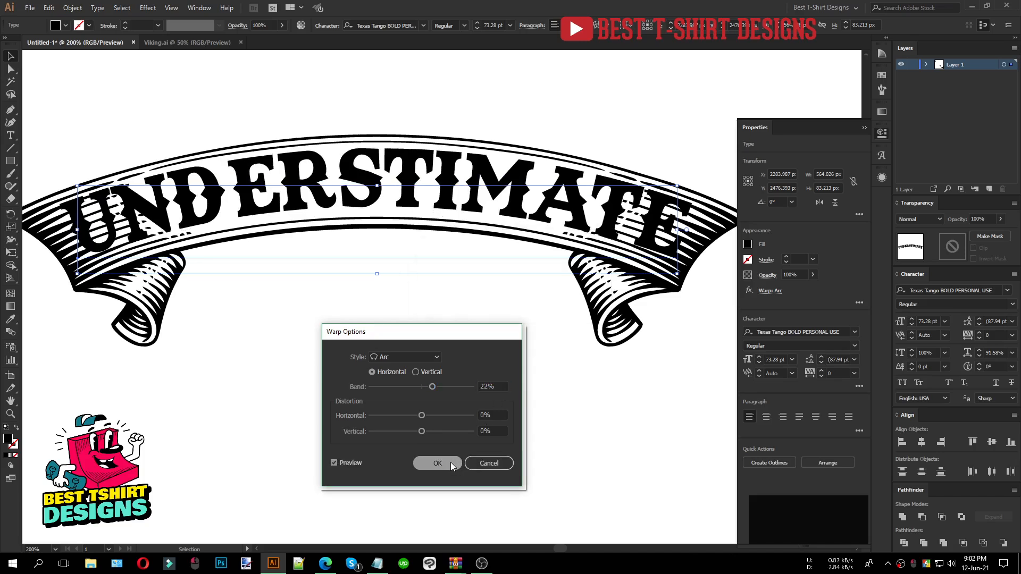
{"action": "left_click", "coordinate": [449, 465]}
Nudge "UNDERSTIMATE" slightly down to even out its spacing within the ribbon, and deselect it.
{"action": "key", "text": "Down"}
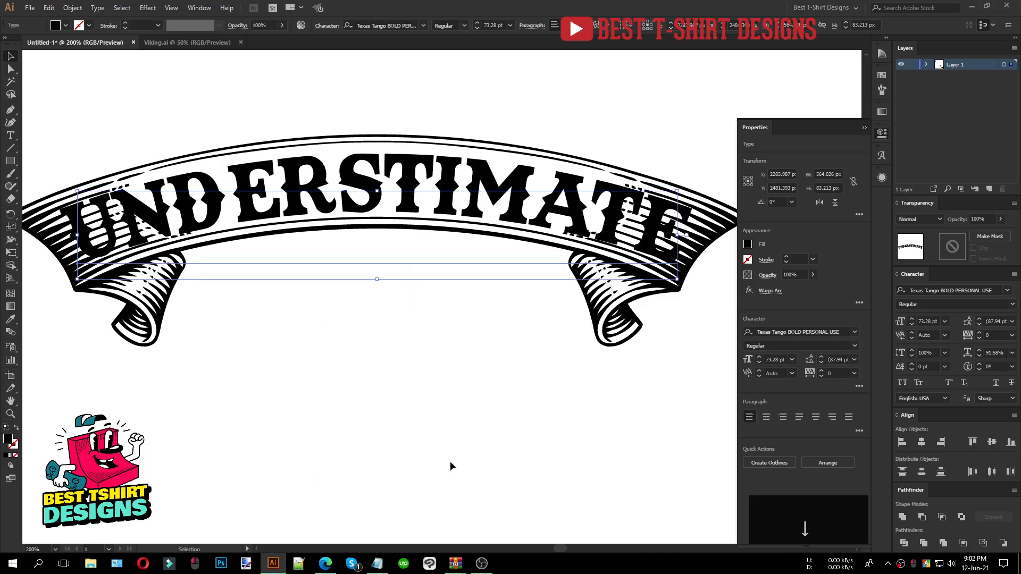
{"action": "scroll", "coordinate": [331, 218], "scroll_direction": "up", "scroll_amount": 1}
{"action": "left_click_drag", "start_coordinate": [383, 236], "coordinate": [382, 231]}
{"action": "scroll", "coordinate": [467, 287], "scroll_direction": "down", "scroll_amount": 1}
{"action": "left_click", "coordinate": [426, 362]}
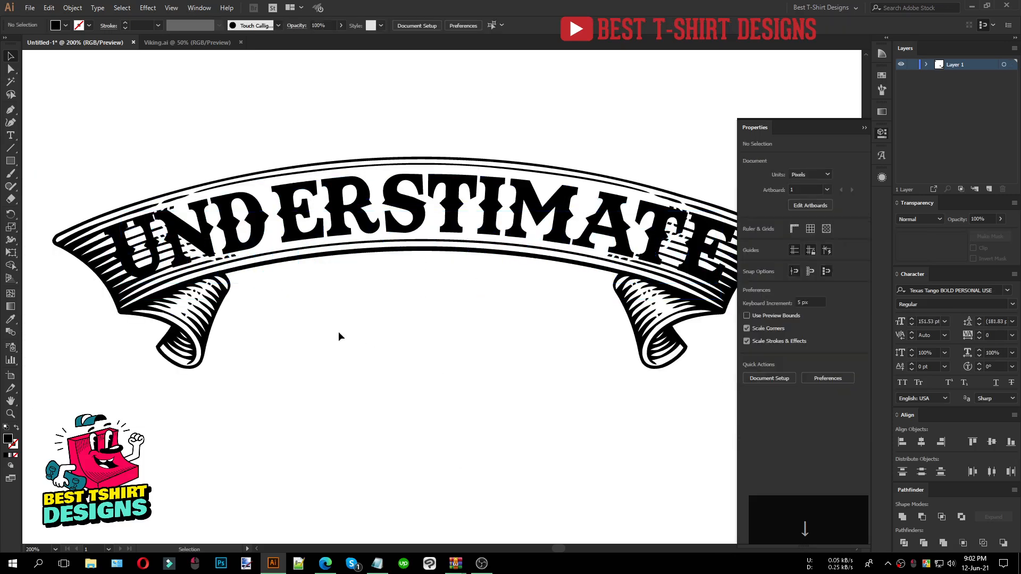
Centre the arched "UNDERSTIMATE" text and the ribbon horizontally on each other again.
{"action": "scroll", "coordinate": [345, 339], "scroll_direction": "down", "scroll_amount": 1}
{"action": "left_click_drag", "start_coordinate": [431, 367], "coordinate": [340, 138]}
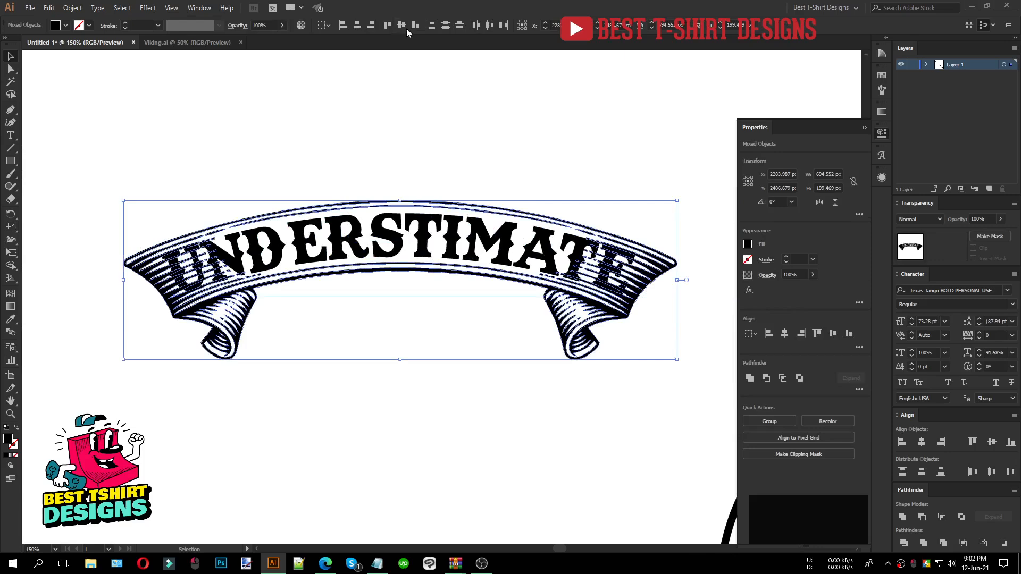
{"action": "left_click", "coordinate": [362, 26]}
{"action": "left_click", "coordinate": [442, 87]}
{"action": "scroll", "coordinate": [253, 149], "scroll_direction": "down", "scroll_amount": 2}
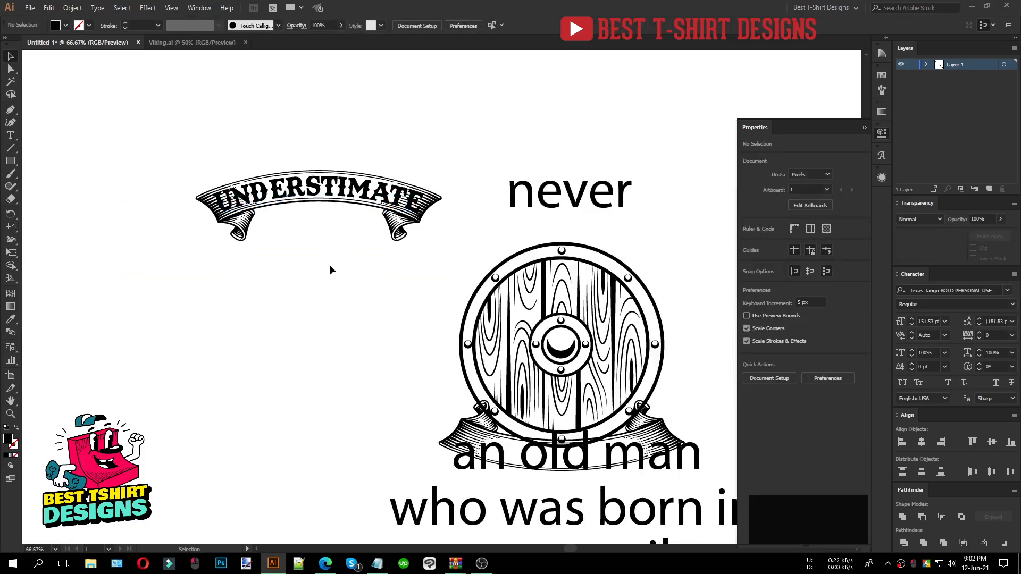
Move "an old man" and the lower ribbon off the shield into the empty area below the "UNDERSTIMATE" ribbon.
{"action": "scroll", "coordinate": [316, 167], "scroll_direction": "down", "scroll_amount": 1}
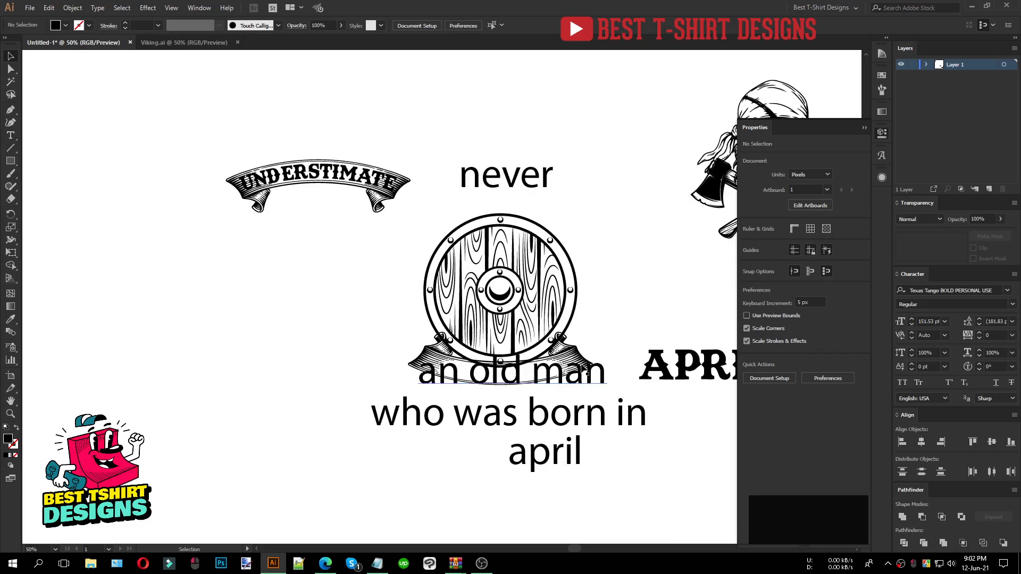
{"action": "left_click_drag", "start_coordinate": [584, 370], "coordinate": [330, 376]}
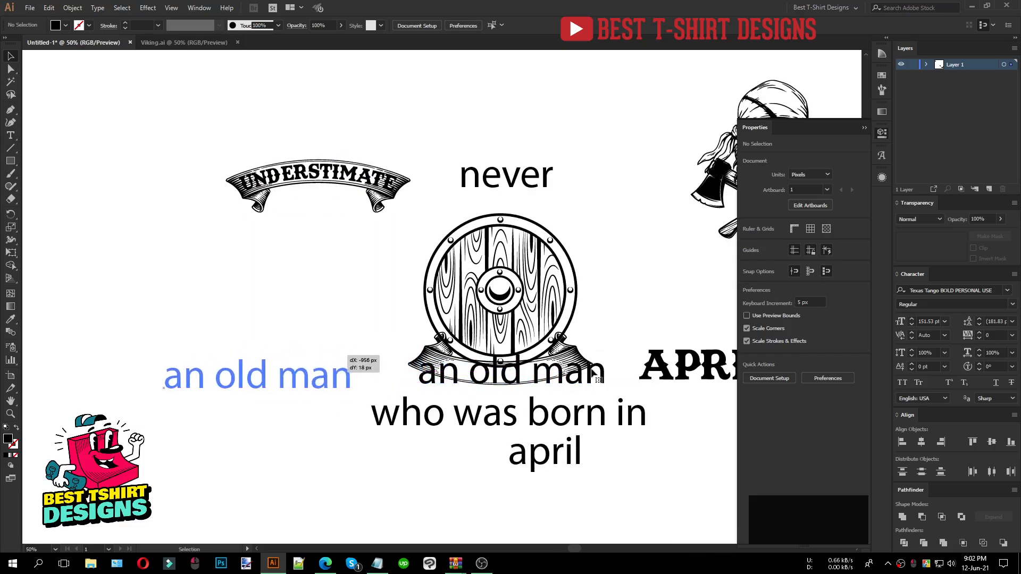
{"action": "left_click_drag", "start_coordinate": [583, 361], "coordinate": [330, 301]}
{"action": "scroll", "coordinate": [320, 300], "scroll_direction": "up", "scroll_amount": 1}
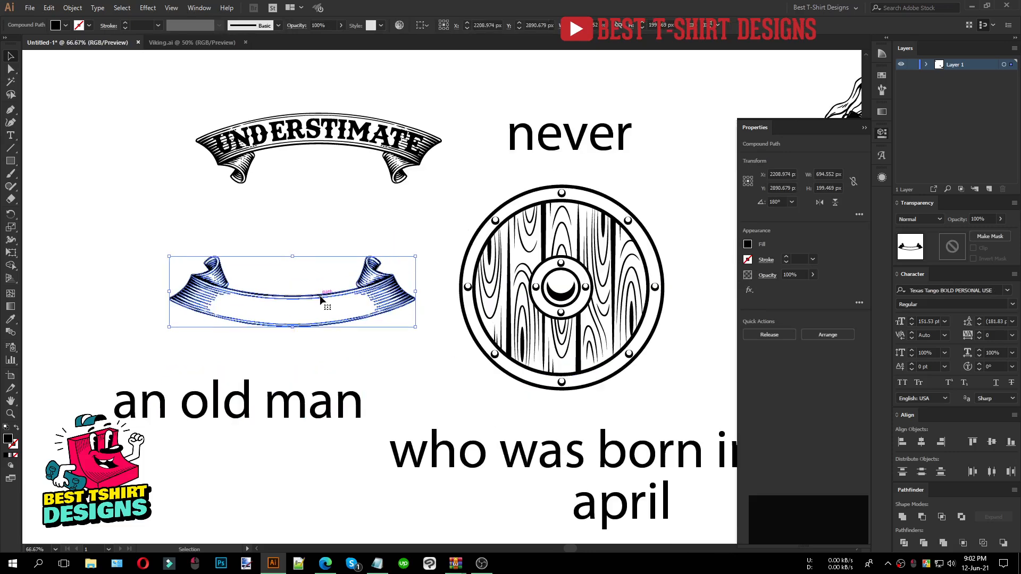
Copy the "UNDERSTIMATE" lettering style onto "an old man" with the Eyedropper and place the text between the two ribbons.
{"action": "scroll", "coordinate": [300, 364], "scroll_direction": "down", "scroll_amount": 1}
{"action": "left_click_drag", "start_coordinate": [332, 406], "coordinate": [373, 378]}
{"action": "key", "text": "i"}
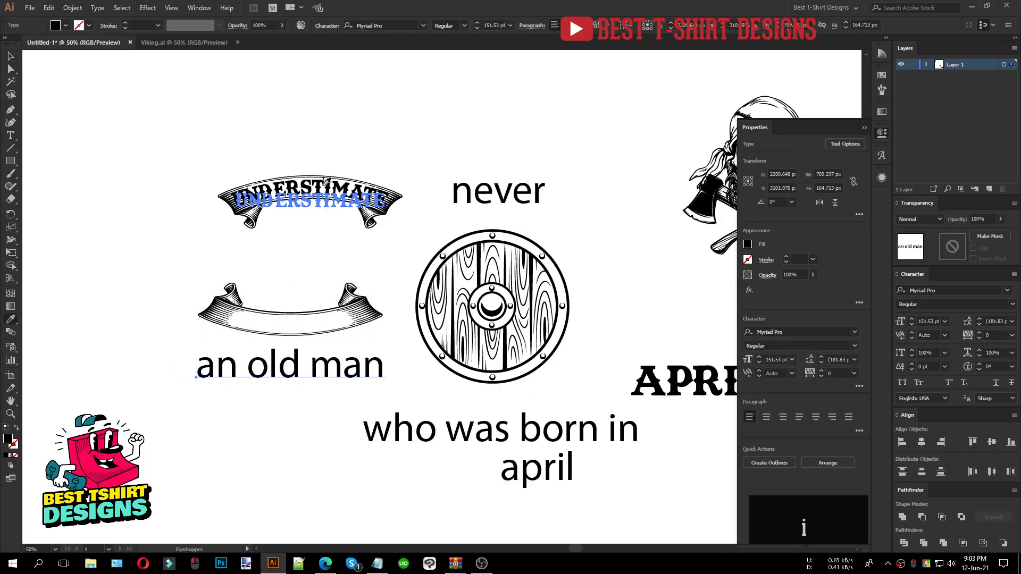
{"action": "left_click", "coordinate": [325, 182]}
{"action": "key", "text": "v"}
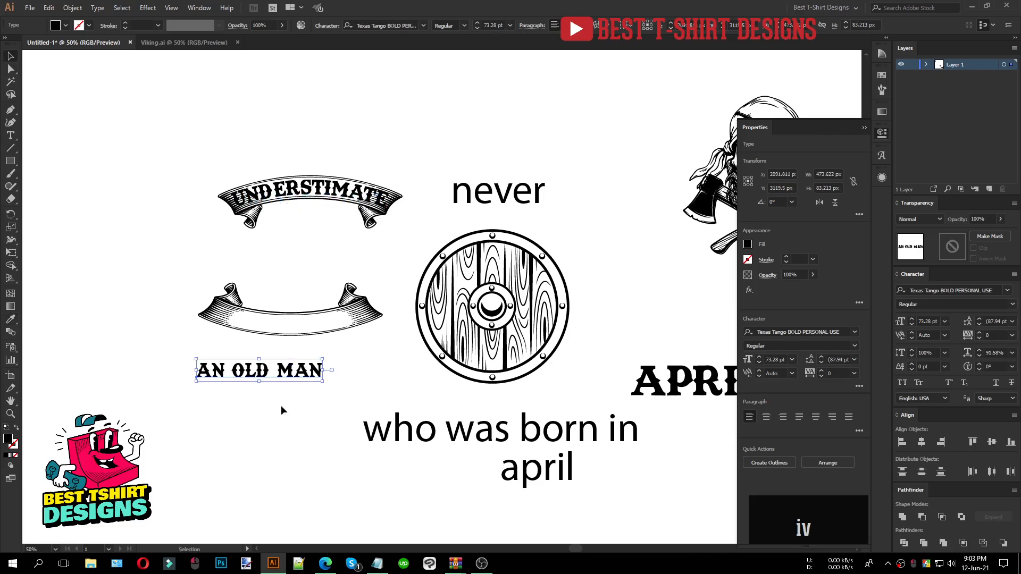
{"action": "scroll", "coordinate": [253, 364], "scroll_direction": "up", "scroll_amount": 1}
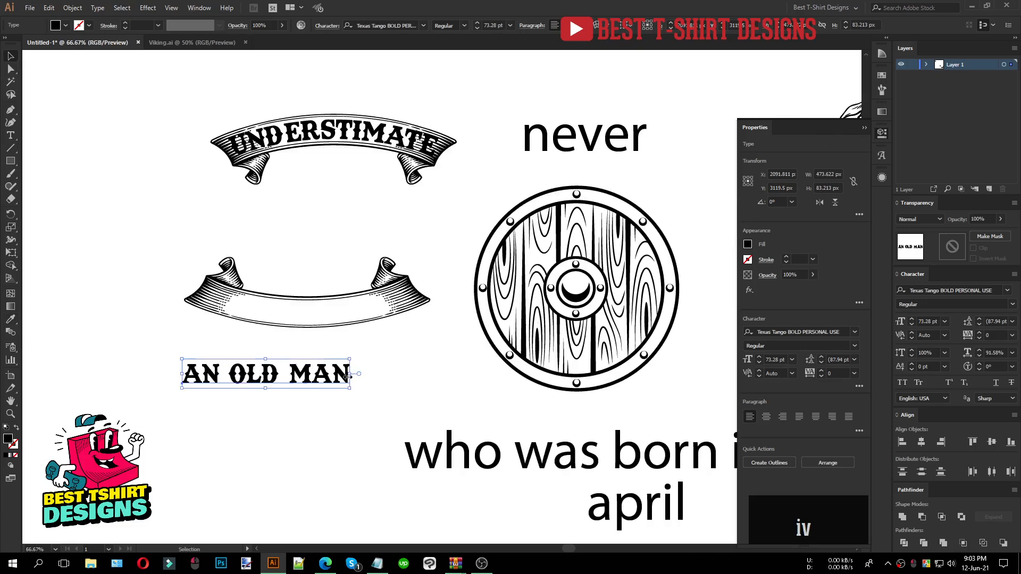
{"action": "left_click_drag", "start_coordinate": [340, 375], "coordinate": [393, 221]}
Match "who was born in" to the "AN OLD MAN" lettering with the Eyedropper and place it just beneath the lower ribbon.
{"action": "left_click_drag", "start_coordinate": [536, 458], "coordinate": [267, 425]}
{"action": "key", "text": "i"}
{"action": "left_click", "coordinate": [325, 234]}
{"action": "key", "text": "v"}
{"action": "left_click_drag", "start_coordinate": [327, 436], "coordinate": [387, 311]}
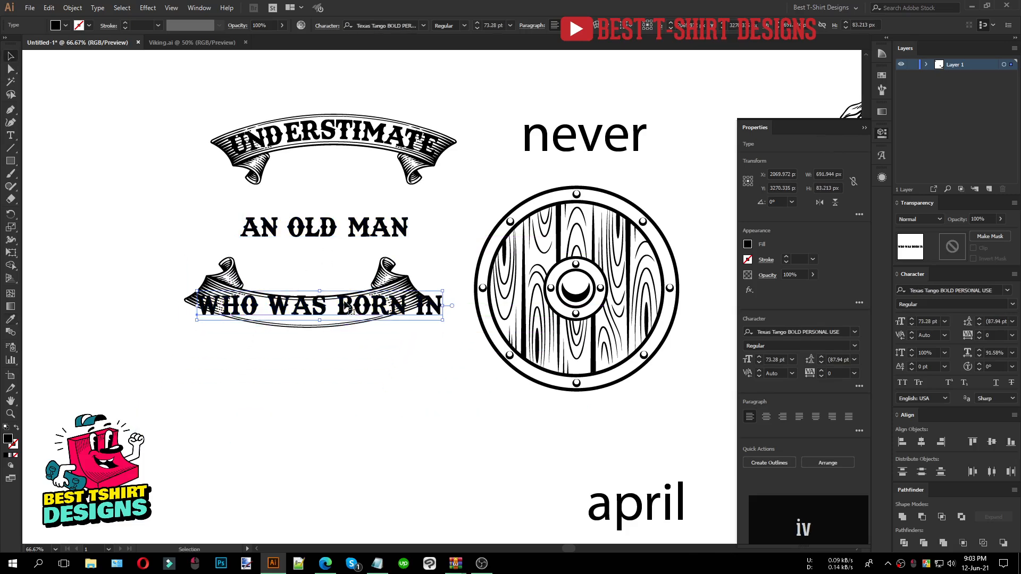
{"action": "scroll", "coordinate": [266, 276], "scroll_direction": "up", "scroll_amount": 2}
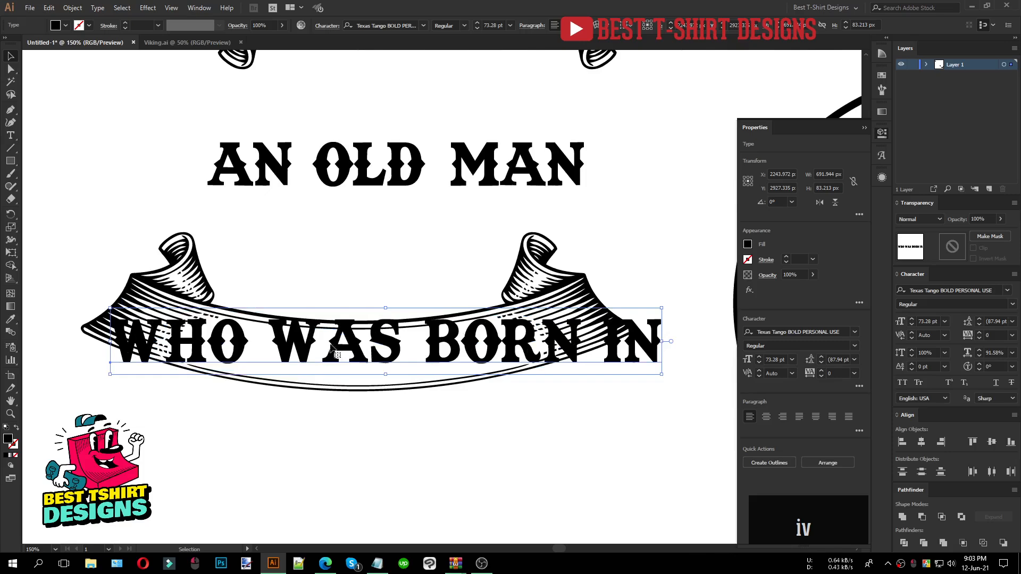
{"action": "scroll", "coordinate": [340, 351], "scroll_direction": "down", "scroll_amount": 1}
{"action": "left_click_drag", "start_coordinate": [341, 342], "coordinate": [336, 445]}
{"action": "scroll", "coordinate": [383, 119], "scroll_direction": "up", "scroll_amount": 3}
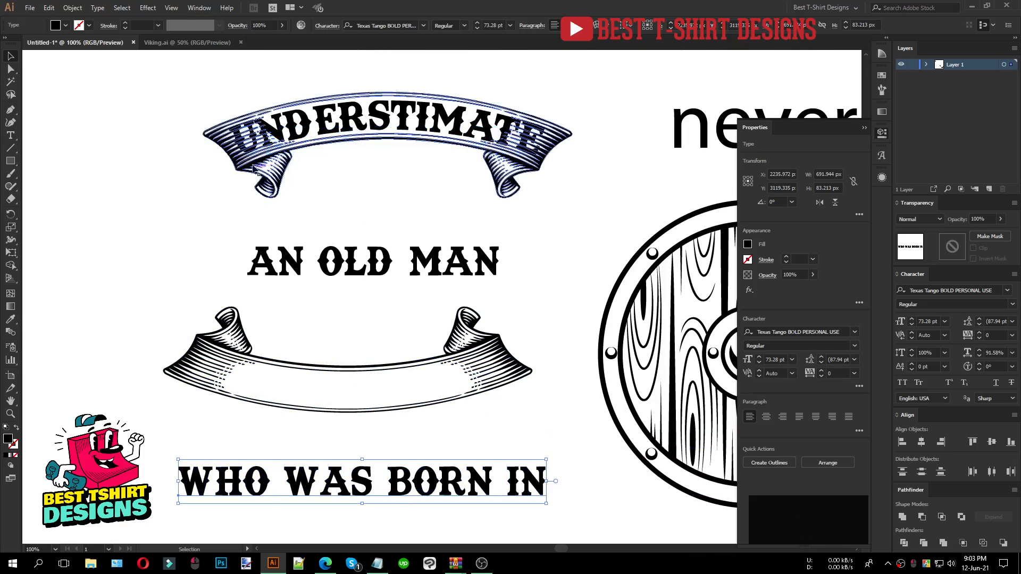
Tighten the gaps between the words of "WHO WAS BORN IN" by shifting the W, B and I with the Touch Type tool.
{"action": "scroll", "coordinate": [420, 223], "scroll_direction": "down", "scroll_amount": 2}
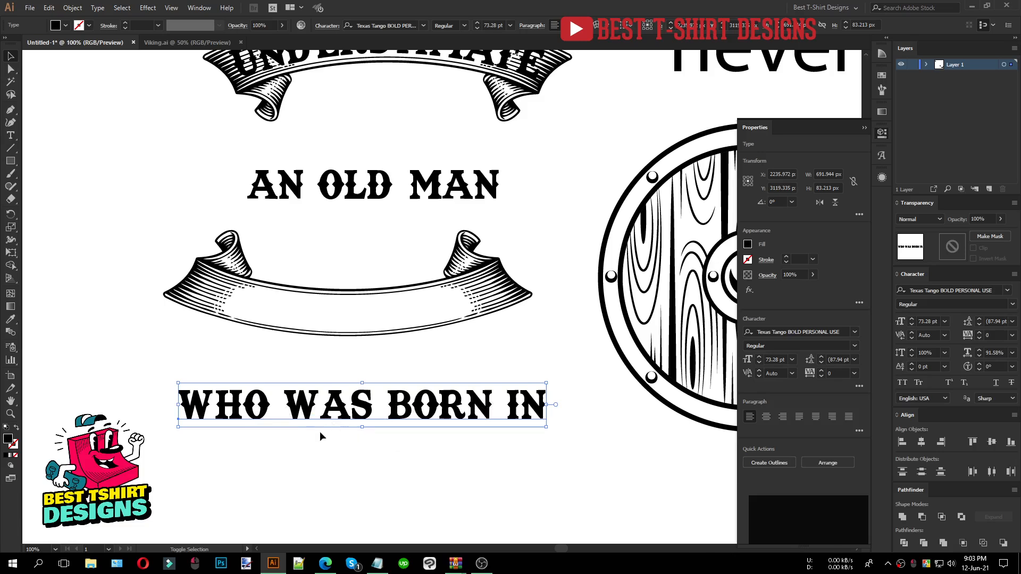
{"action": "key", "text": "shift+t"}
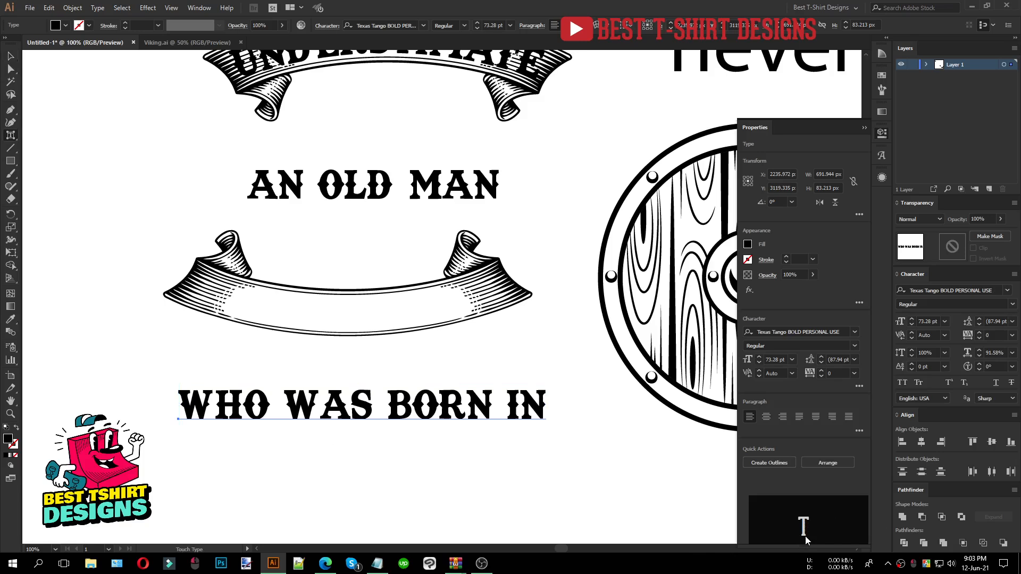
{"action": "key", "text": "shift+t"}
{"action": "key", "text": "ctrl+t"}
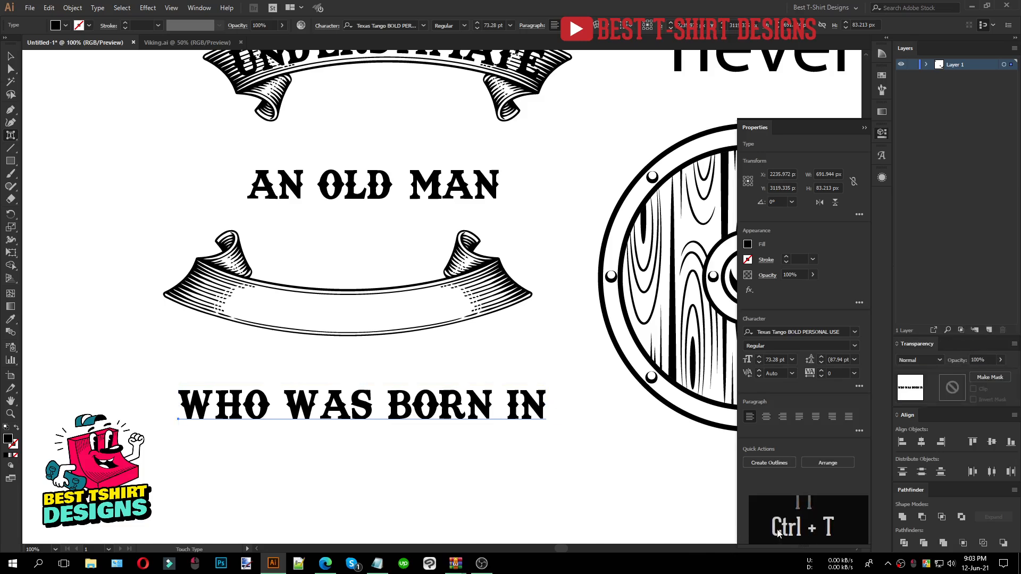
{"action": "key", "text": "t"}
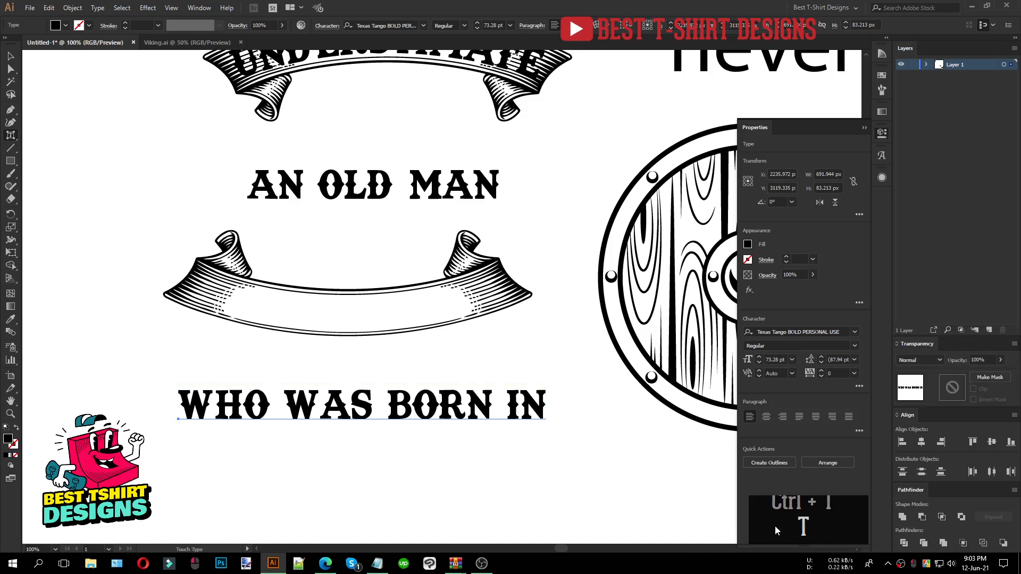
{"action": "left_click", "coordinate": [296, 408]}
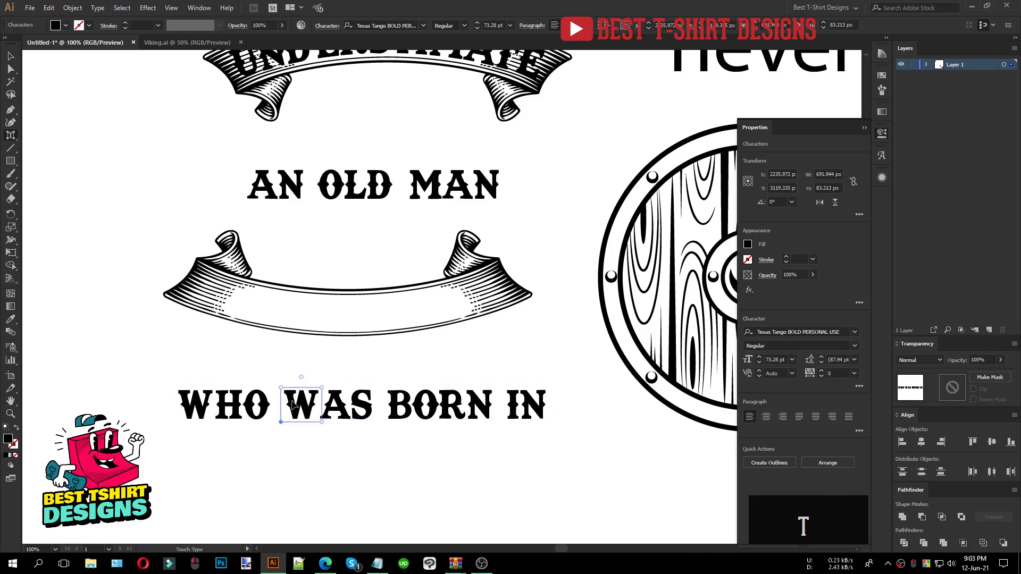
{"action": "key", "text": "Left"}
{"action": "key", "text": "Left"}
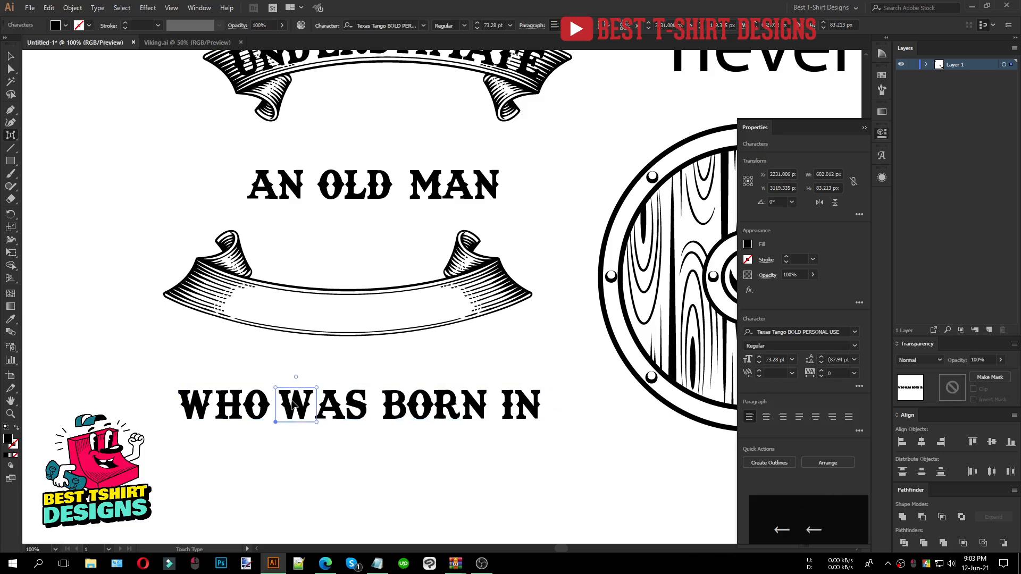
{"action": "left_click", "coordinate": [394, 416]}
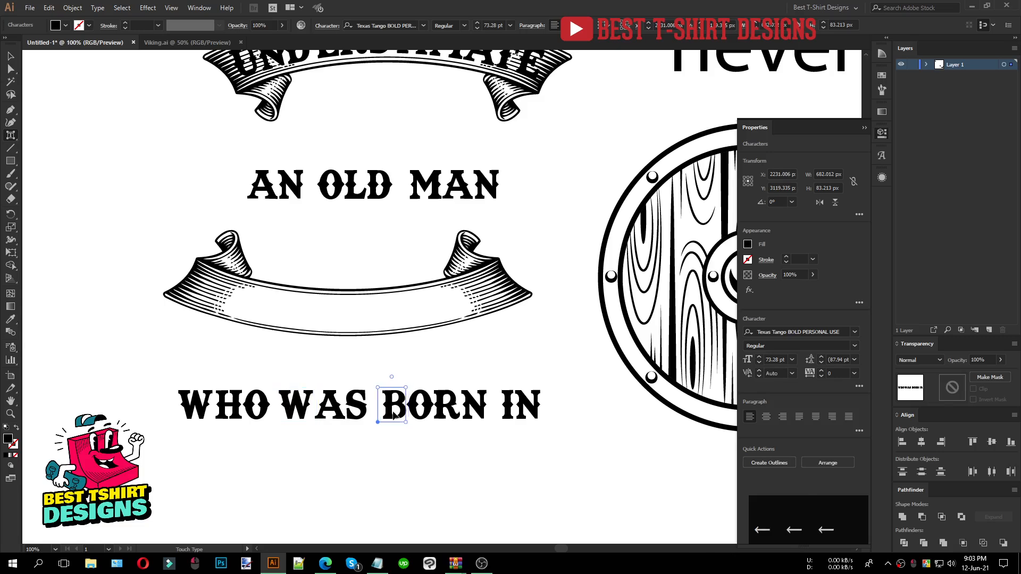
{"action": "key", "text": "Left"}
{"action": "left_click", "coordinate": [500, 414]}
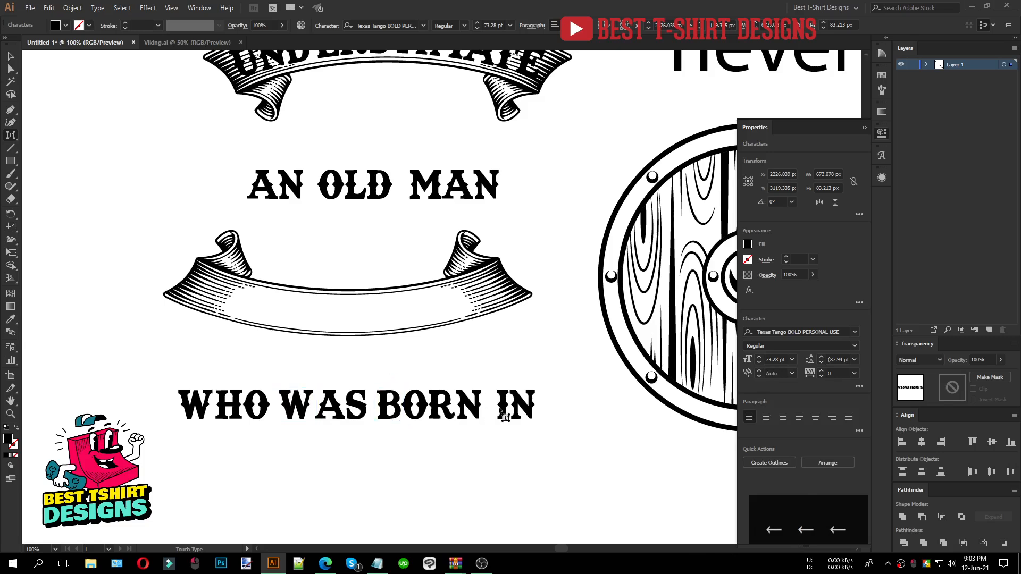
{"action": "key", "text": "Left"}
{"action": "key", "text": "v"}
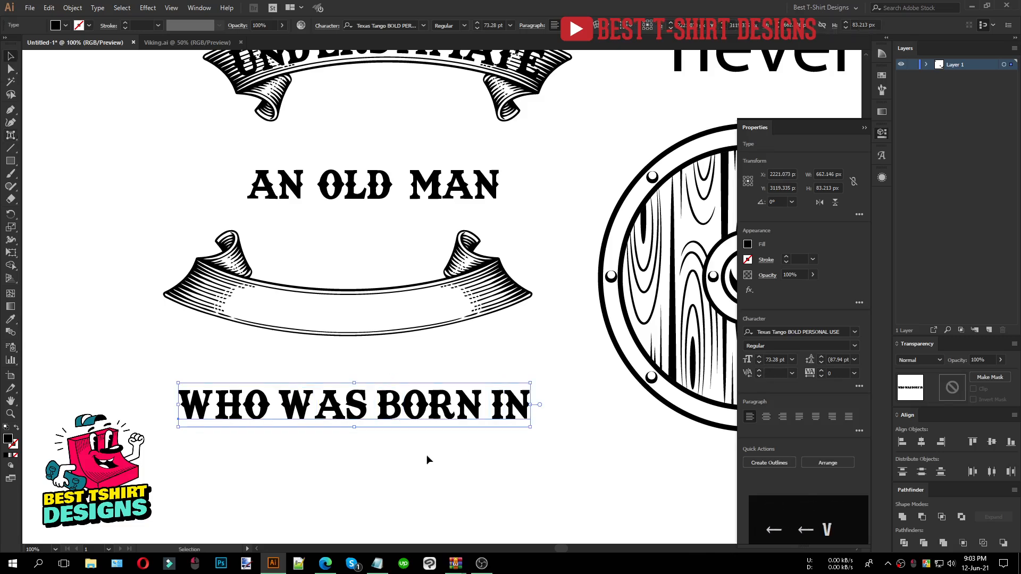
{"action": "left_click", "coordinate": [427, 455]}
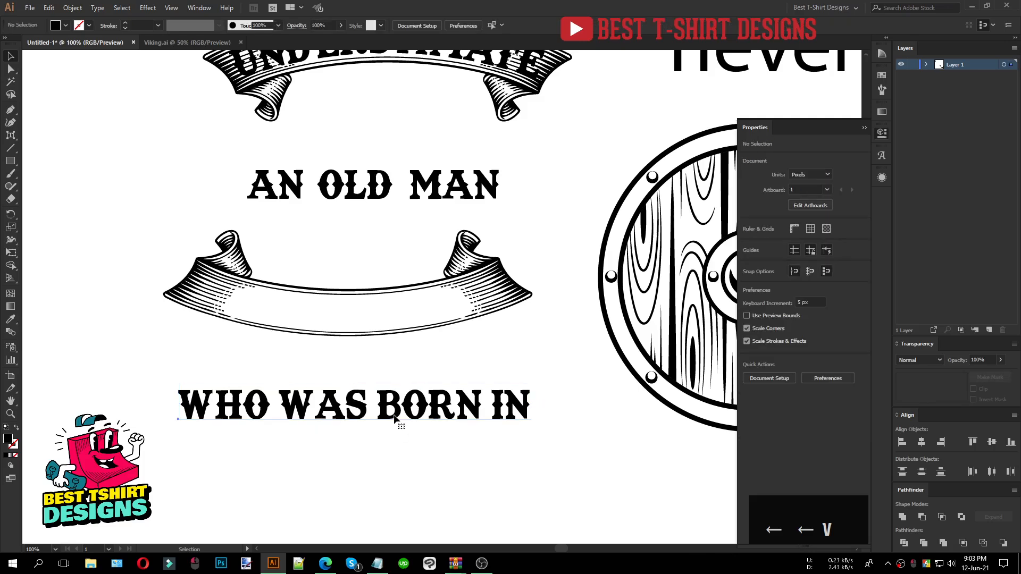
Place "WHO WAS BORN IN" on the lower ribbon and narrow it to about 588 px wide, keeping it about 83 px high.
{"action": "left_click", "coordinate": [435, 407]}
{"action": "left_click_drag", "start_coordinate": [435, 407], "coordinate": [437, 317]}
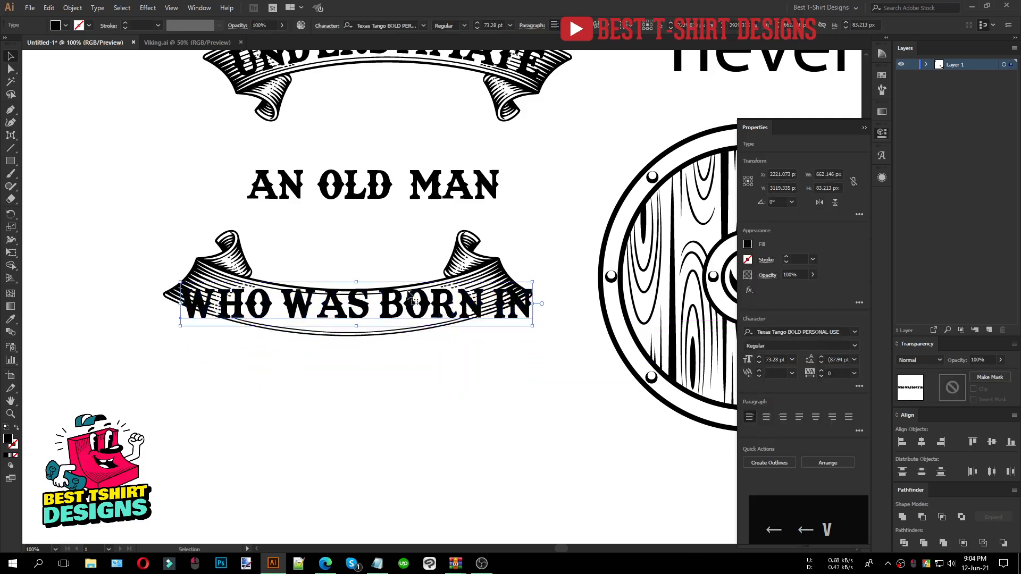
{"action": "key", "text": "ctrl+plus"}
{"action": "left_click_drag", "start_coordinate": [628, 327], "coordinate": [599, 328]}
{"action": "left_click_drag", "start_coordinate": [364, 360], "coordinate": [365, 367]}
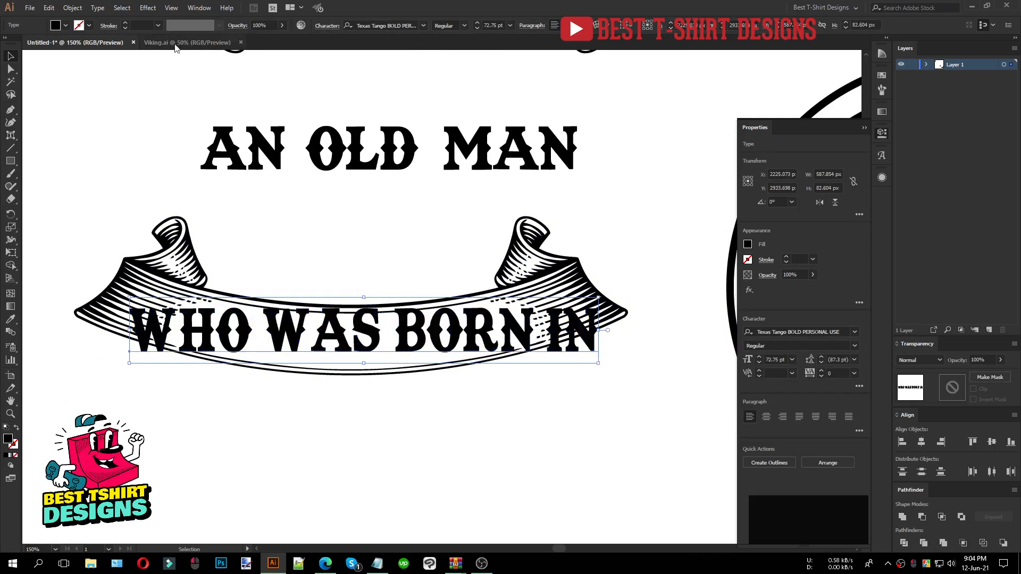
Centre "WHO WAS BORN IN" and the lower ribbon horizontally on each other and deselect them.
{"action": "scroll", "coordinate": [356, 281], "scroll_direction": "up", "scroll_amount": 1}
{"action": "left_click_drag", "start_coordinate": [348, 287], "coordinate": [430, 475]}
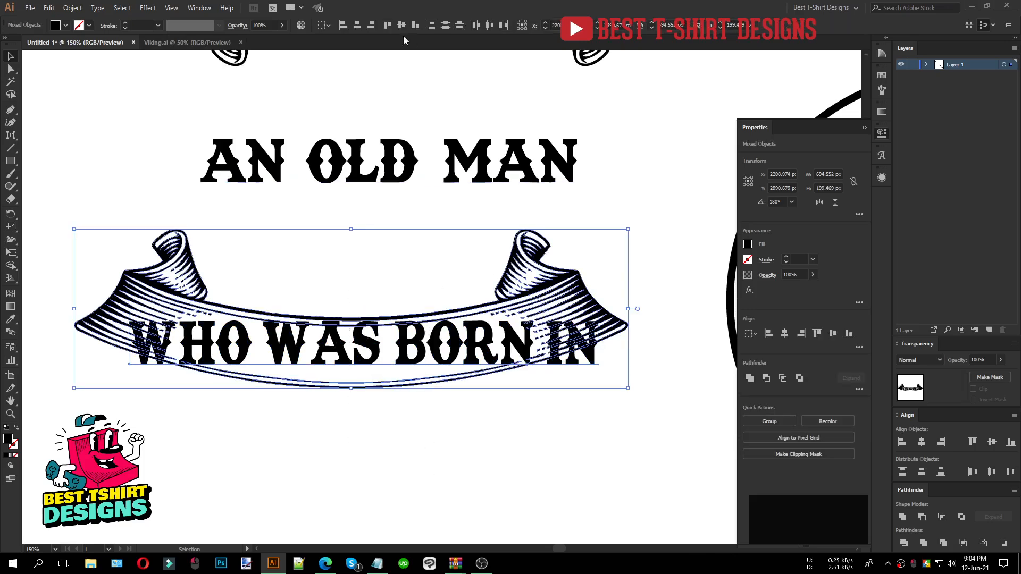
{"action": "left_click", "coordinate": [357, 25]}
{"action": "left_click", "coordinate": [357, 260]}
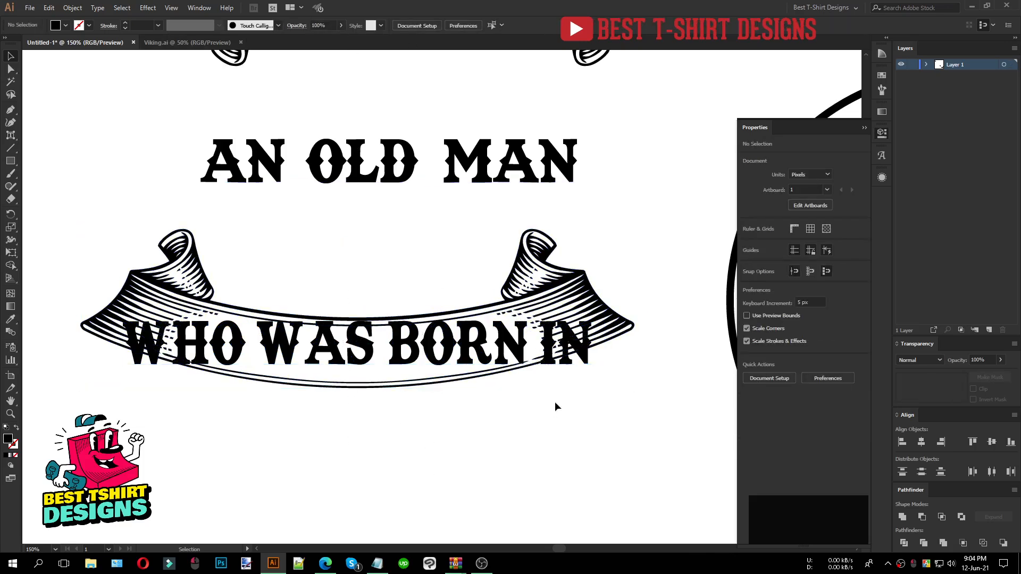
Apply an Arc warp to "WHO WAS BORN IN" with a horizontal bend of -22%.
{"action": "left_click", "coordinate": [471, 361]}
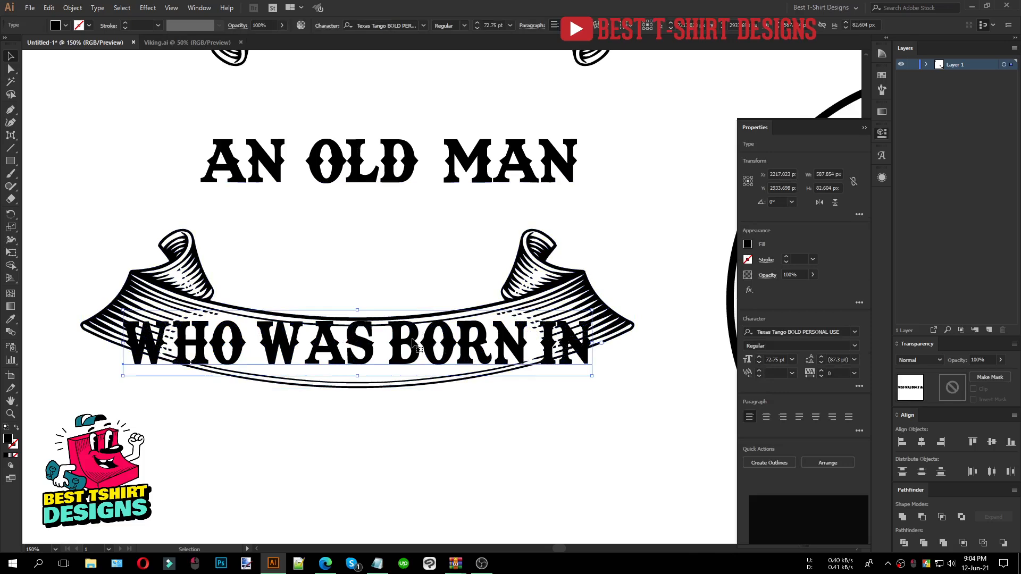
{"action": "scroll", "coordinate": [318, 342], "scroll_direction": "down", "scroll_amount": 1}
{"action": "scroll", "coordinate": [327, 287], "scroll_direction": "up", "scroll_amount": 6}
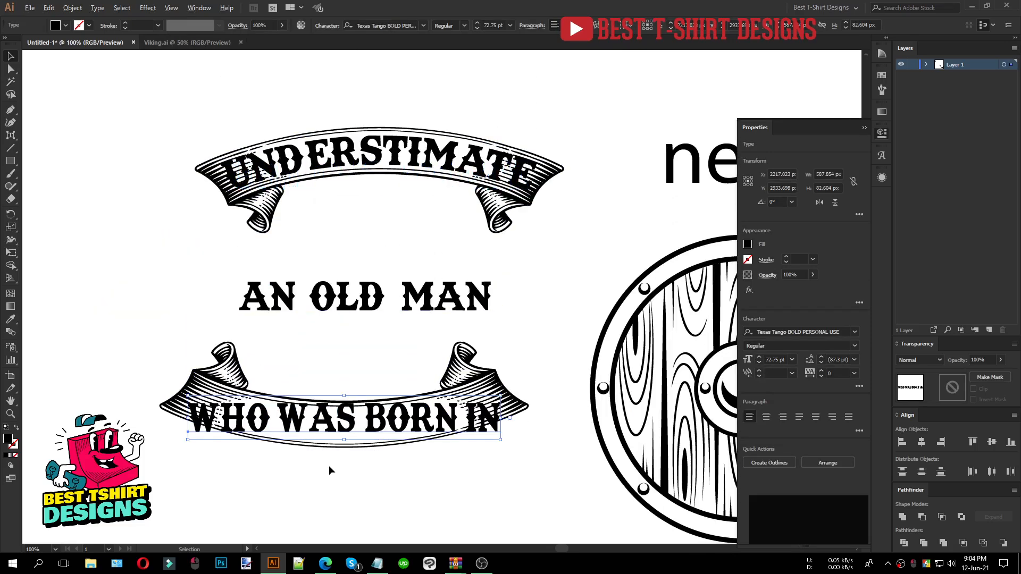
{"action": "scroll", "coordinate": [328, 464], "scroll_direction": "up", "scroll_amount": 1}
{"action": "left_click", "coordinate": [148, 7]}
{"action": "mouse_move", "coordinate": [187, 147]}
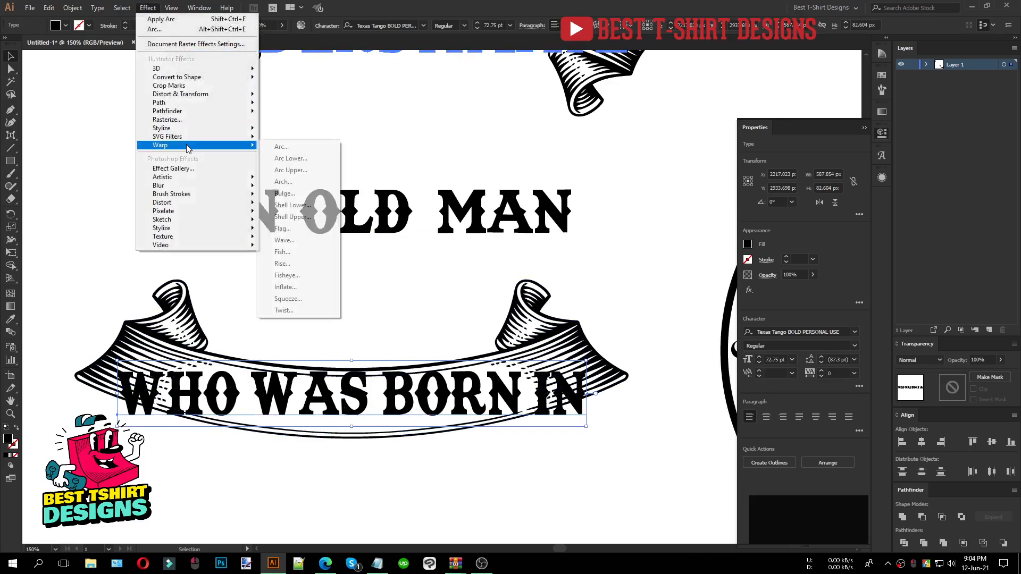
{"action": "left_click", "coordinate": [287, 146]}
{"action": "left_click_drag", "start_coordinate": [476, 342], "coordinate": [507, 152]}
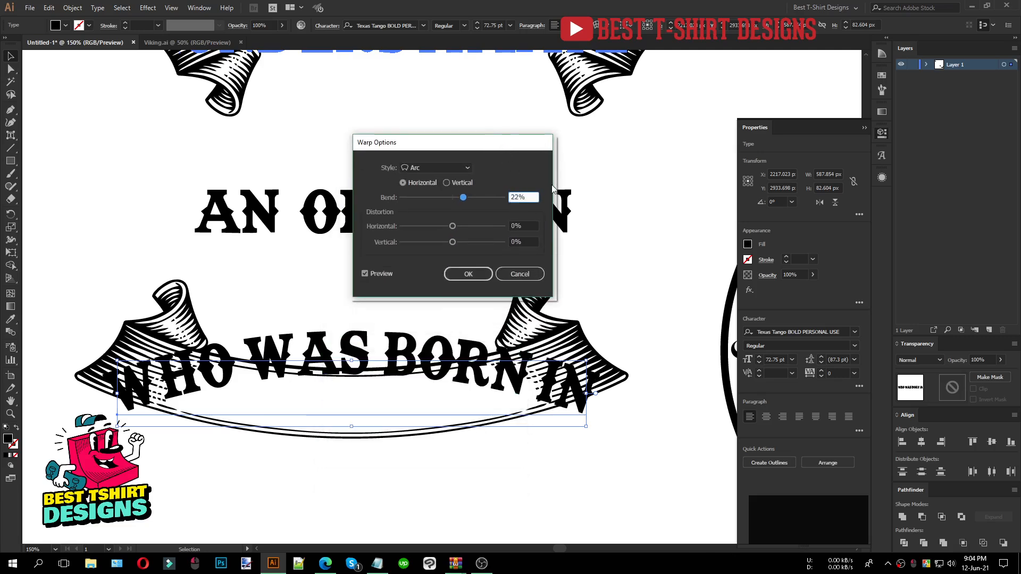
{"action": "type", "text": "-"}
{"action": "key", "text": "Tab"}
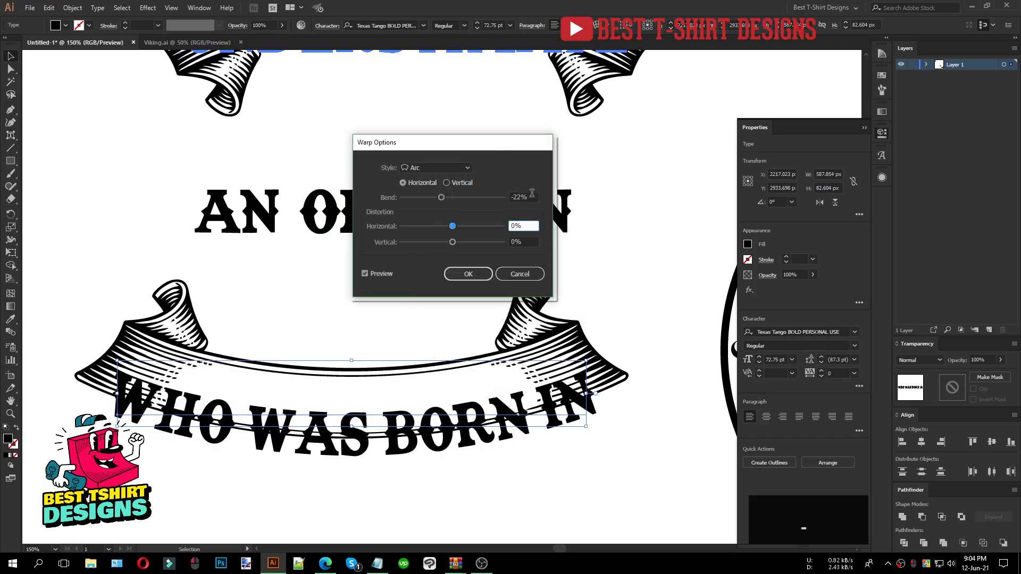
{"action": "left_click", "coordinate": [466, 275]}
Nudge the curved "WHO WAS BORN IN" up into the ribbon's band and scale it to about 566 px wide, fine-tuning its position.
{"action": "key", "text": "Up"}
{"action": "key", "text": "Up"}
{"action": "key", "text": "Up"}
{"action": "key", "text": "Up"}
{"action": "key", "text": "Up"}
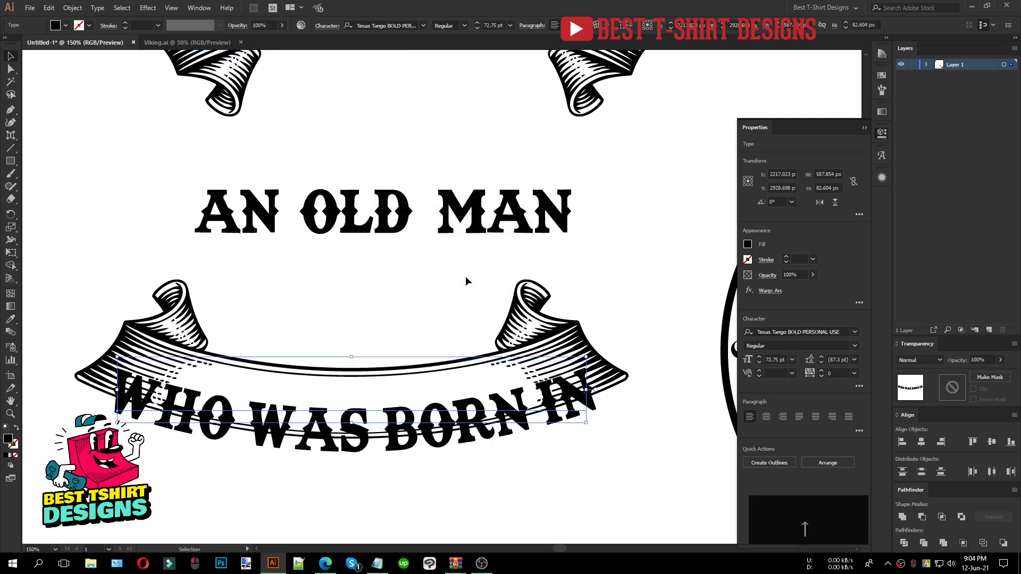
{"action": "key", "text": "Up"}
{"action": "left_click_drag", "start_coordinate": [587, 362], "coordinate": [577, 364]}
{"action": "key", "text": "Down"}
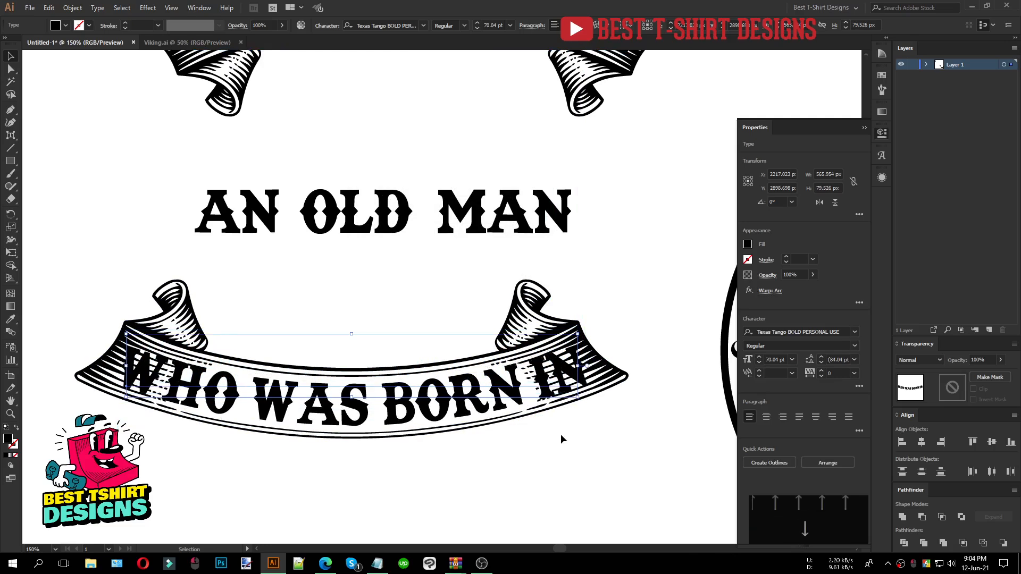
{"action": "key", "text": "Right"}
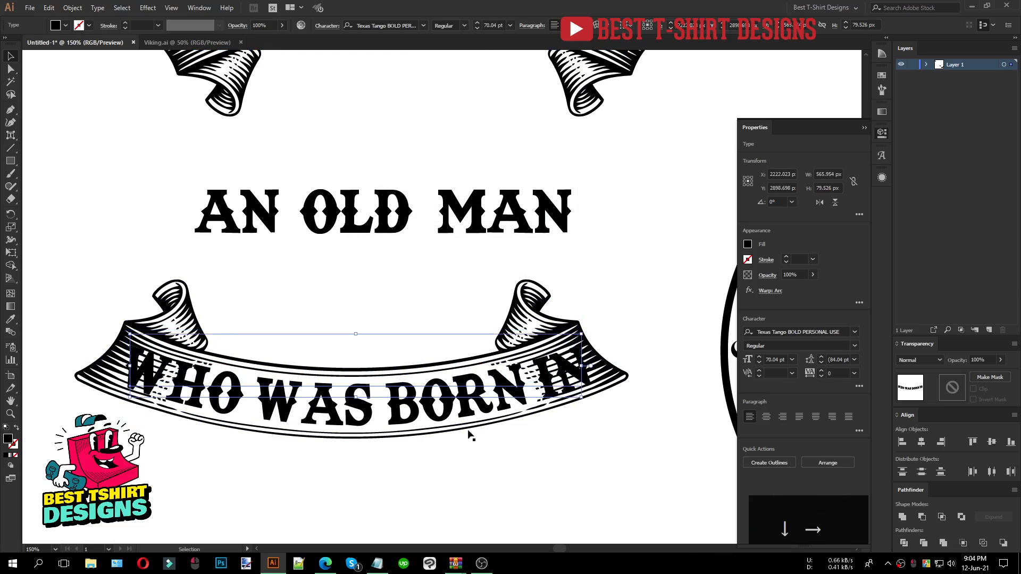
Stretch the curved "WHO WAS BORN IN" slightly taller, to about 83 px, and deselect it.
{"action": "left_click_drag", "start_coordinate": [356, 335], "coordinate": [356, 330]}
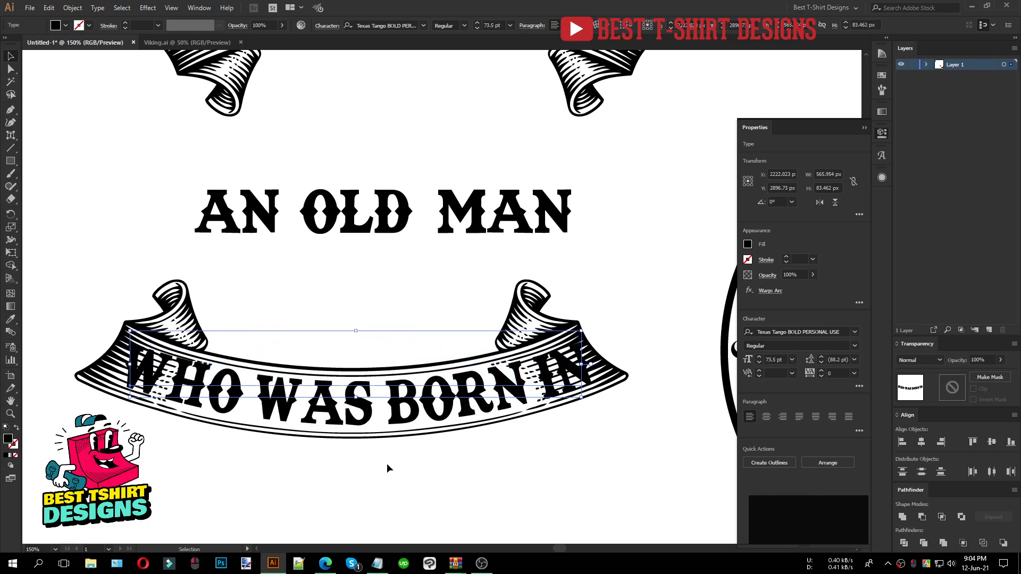
{"action": "scroll", "coordinate": [318, 342], "scroll_direction": "down", "scroll_amount": 1}
{"action": "left_click", "coordinate": [379, 434]}
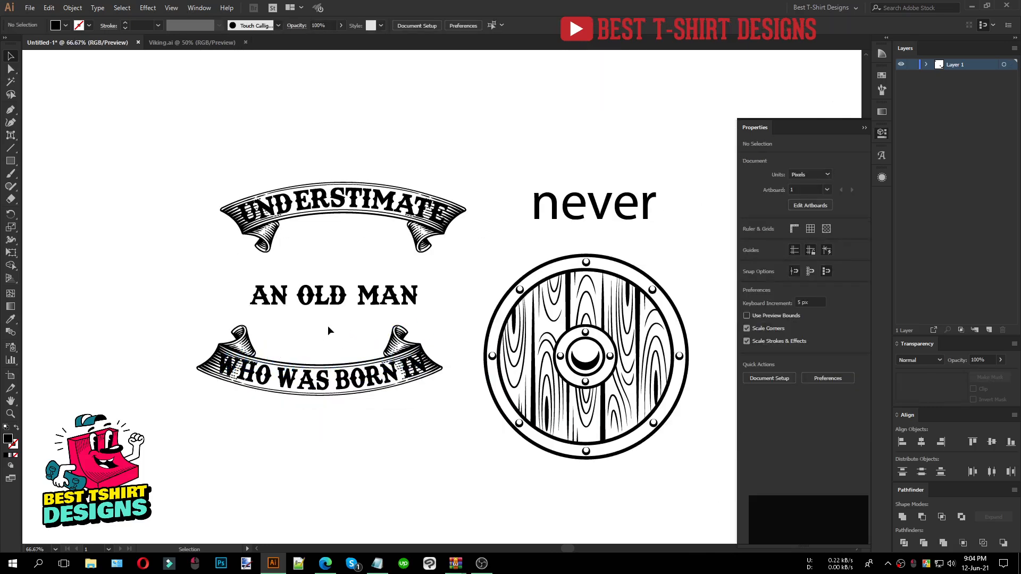
Tighten the word gaps in "AN OLD MAN" by shifting the O and the M closer with the Touch Type tool.
{"action": "scroll", "coordinate": [315, 311], "scroll_direction": "up", "scroll_amount": 1}
{"action": "left_click", "coordinate": [314, 306]}
{"action": "key", "text": "shift+t"}
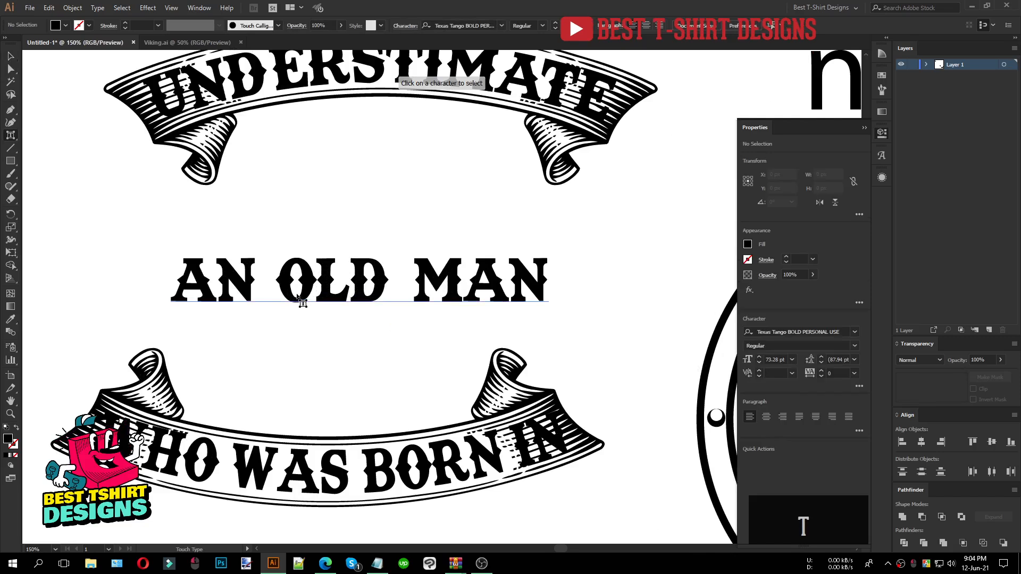
{"action": "left_click", "coordinate": [296, 290]}
{"action": "key", "text": "Left"}
{"action": "key", "text": "Left"}
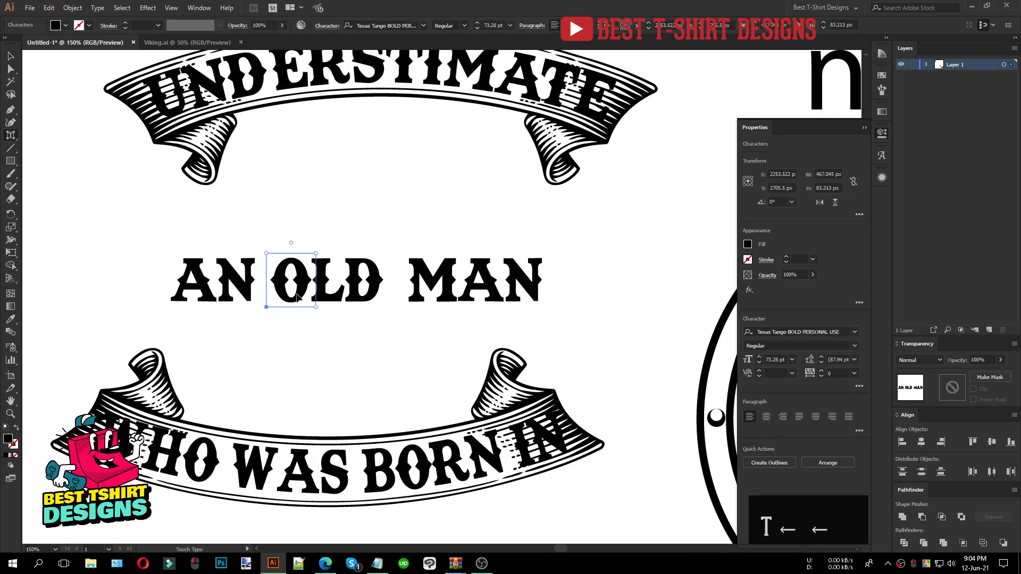
{"action": "left_click", "coordinate": [416, 287]}
{"action": "key", "text": "Left"}
{"action": "key", "text": "Left"}
{"action": "key", "text": "v"}
{"action": "left_click", "coordinate": [327, 382]}
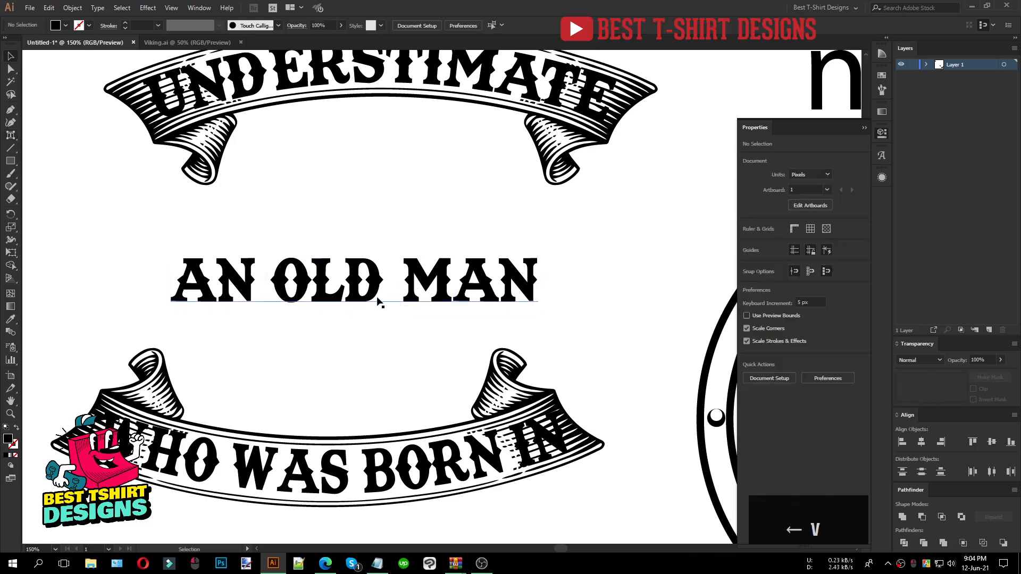
Scale "AN OLD MAN" down to about 304 px wide and park it beside the two ribbons.
{"action": "left_click", "coordinate": [404, 301]}
{"action": "left_click_drag", "start_coordinate": [539, 280], "coordinate": [453, 398]}
{"action": "scroll", "coordinate": [342, 305], "scroll_direction": "down", "scroll_amount": 2}
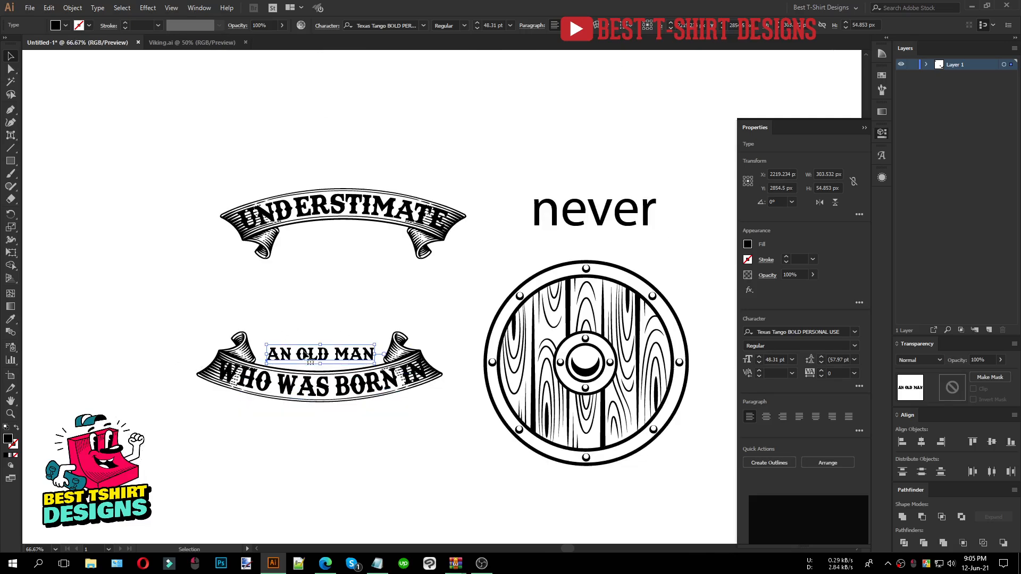
{"action": "left_click_drag", "start_coordinate": [337, 353], "coordinate": [173, 284]}
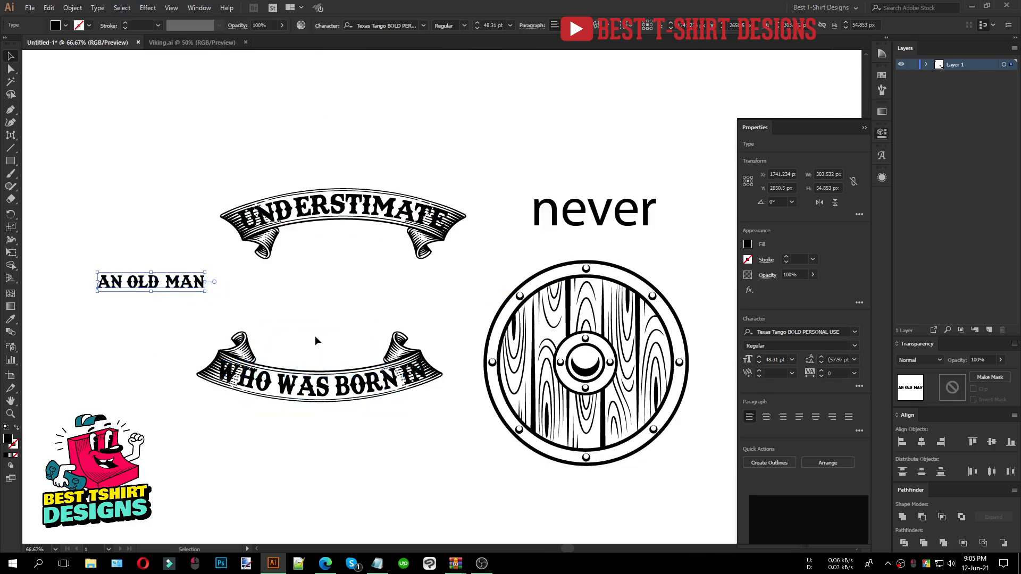
Expand the appearance of the curved "UNDERSTIMATE" lettering on the upper ribbon.
{"action": "scroll", "coordinate": [318, 149], "scroll_direction": "up", "scroll_amount": 2}
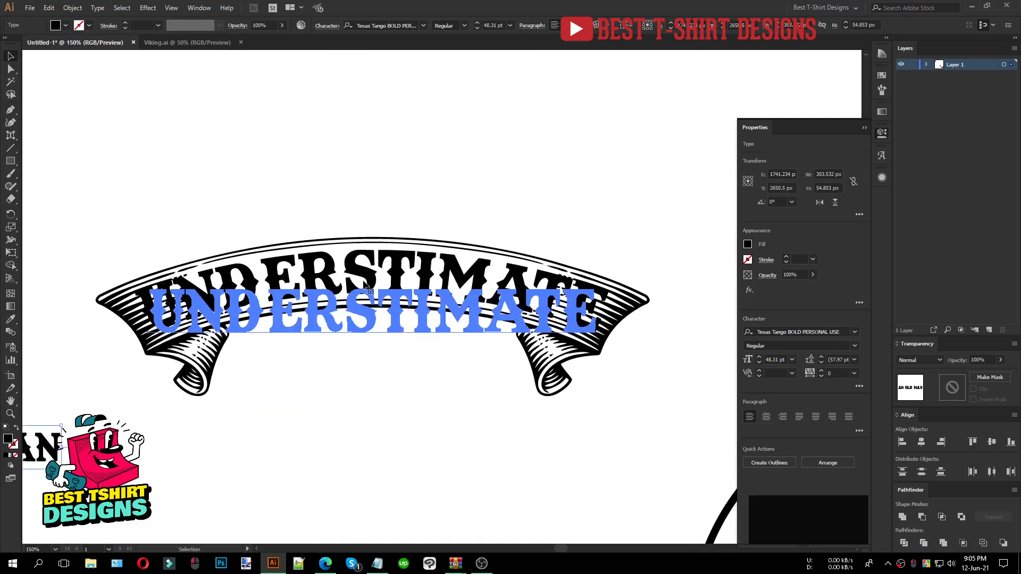
{"action": "left_click_drag", "start_coordinate": [333, 191], "coordinate": [396, 408]}
{"action": "left_click", "coordinate": [73, 8]}
{"action": "left_click", "coordinate": [96, 132]}
{"action": "left_click", "coordinate": [77, 12]}
{"action": "left_click", "coordinate": [392, 203]}
Offset the path of the expanded "UNDERSTIMATE" lettering by 4 px with miter joins.
{"action": "left_click", "coordinate": [392, 284]}
{"action": "scroll", "coordinate": [392, 283], "scroll_direction": "up", "scroll_amount": 1}
{"action": "key", "text": "a"}
{"action": "key", "text": "ctrl+alt+f"}
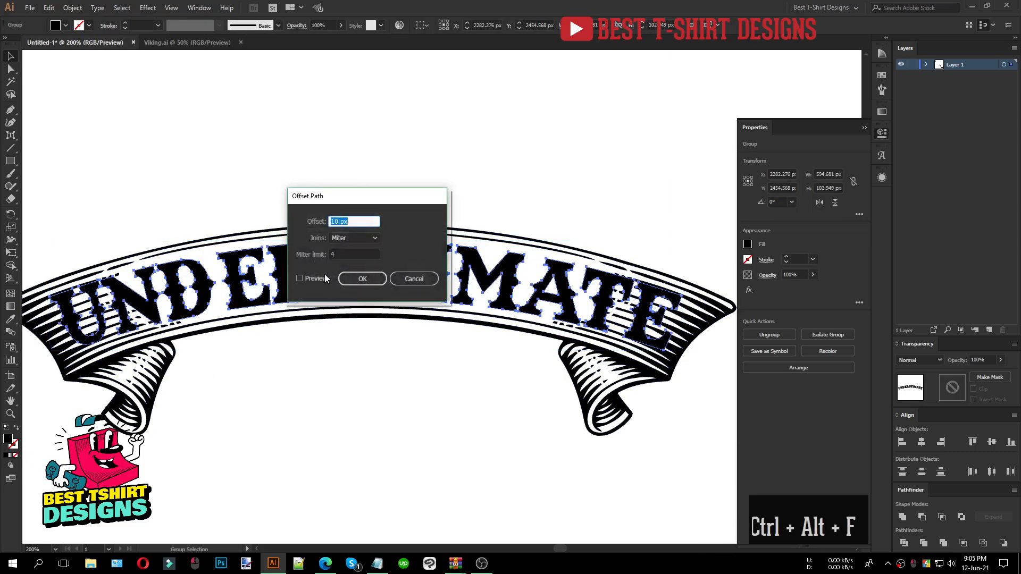
{"action": "left_click", "coordinate": [316, 278]}
{"action": "scroll", "coordinate": [359, 223], "scroll_direction": "down", "scroll_amount": 5}
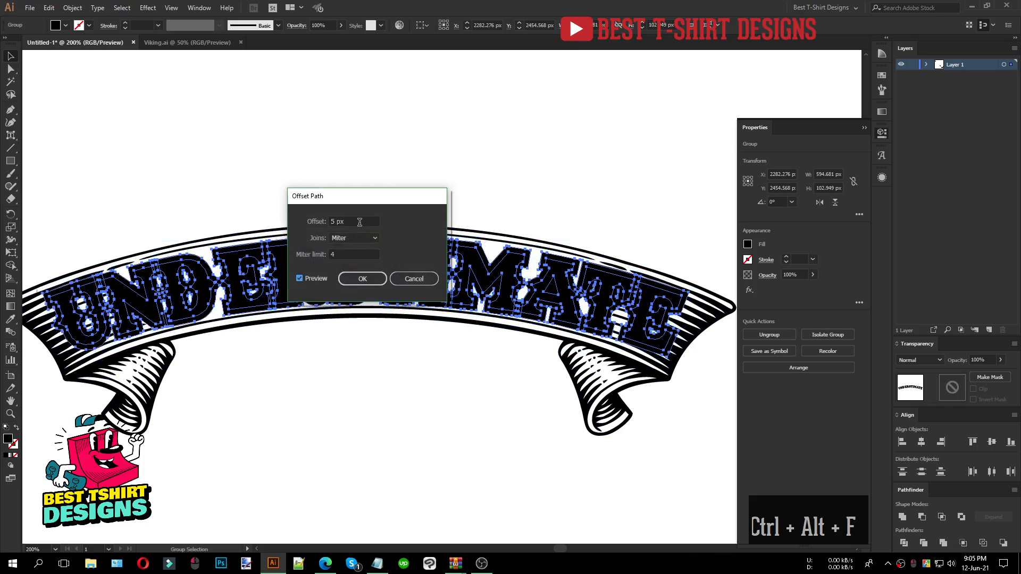
{"action": "scroll", "coordinate": [359, 222], "scroll_direction": "up", "scroll_amount": 1}
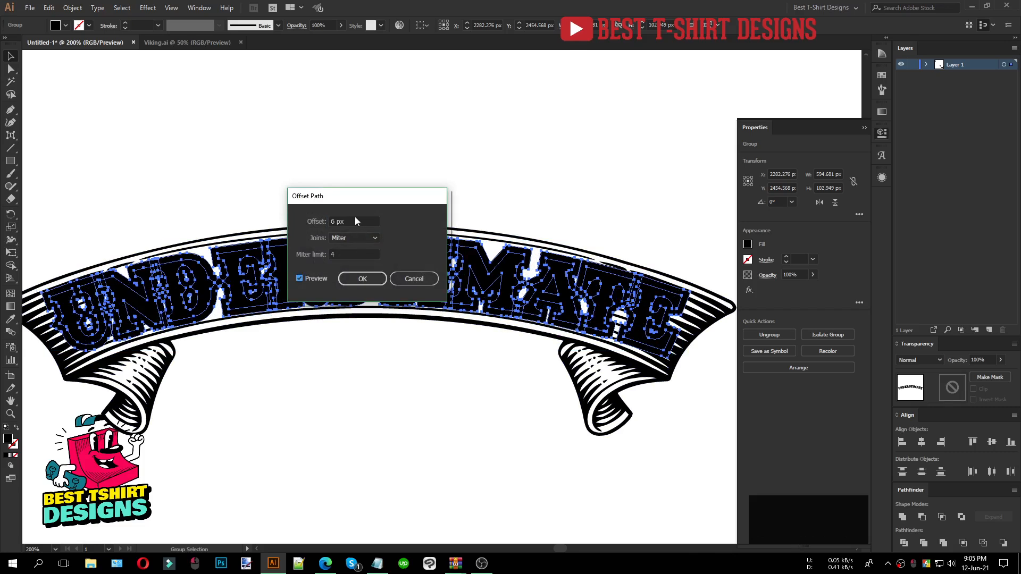
{"action": "scroll", "coordinate": [354, 220], "scroll_direction": "down", "scroll_amount": 1}
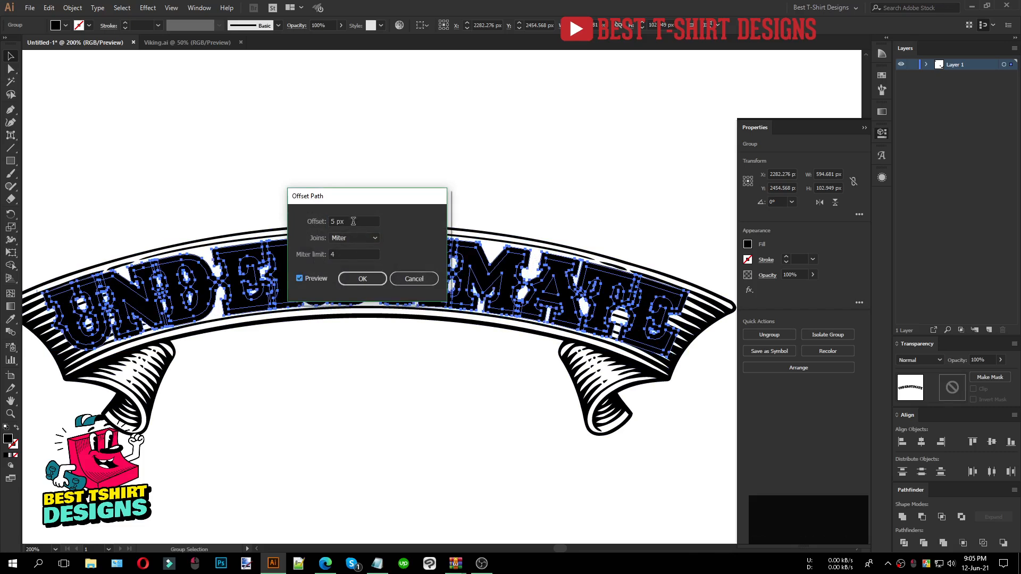
{"action": "scroll", "coordinate": [353, 221], "scroll_direction": "down", "scroll_amount": 1}
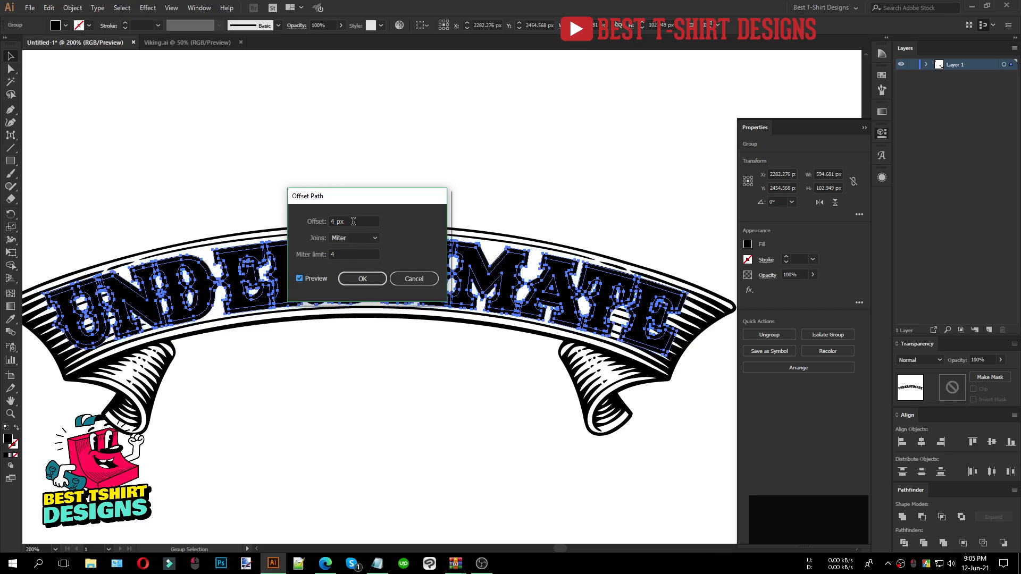
{"action": "left_click", "coordinate": [371, 278]}
Unite the "UNDERSTIMATE" offset outline, cut it and paste it in front into a non-clipping opacity mask on the upper ribbon.
{"action": "left_click", "coordinate": [902, 518]}
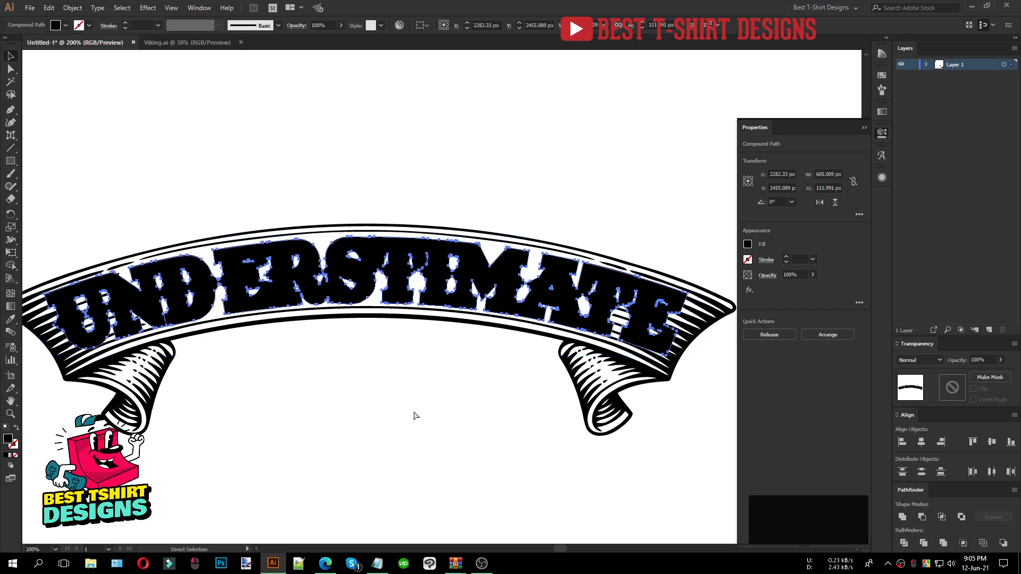
{"action": "key", "text": "ctrl+x"}
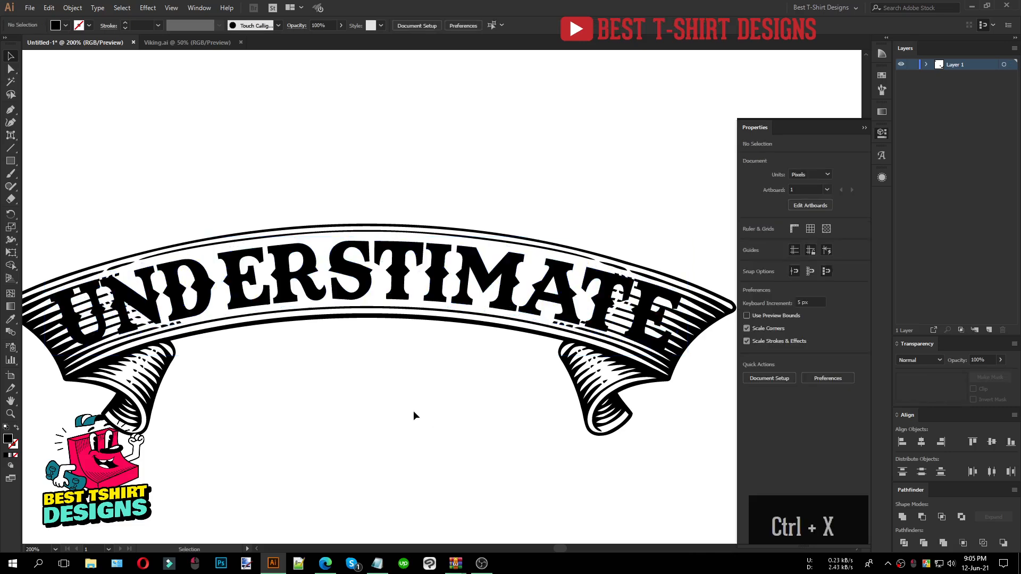
{"action": "left_click", "coordinate": [642, 365]}
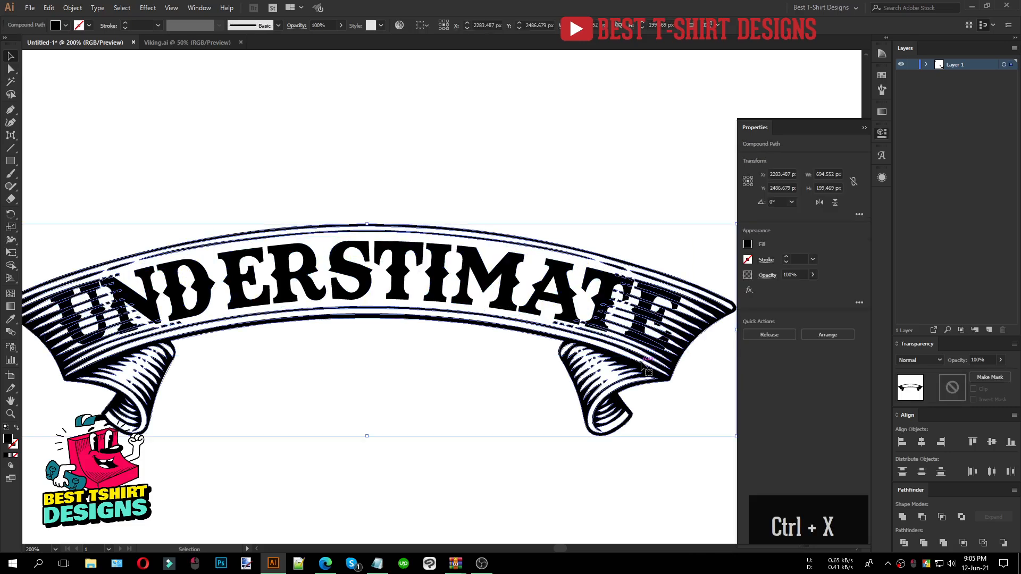
{"action": "left_click", "coordinate": [950, 391]}
{"action": "key", "text": "ctrl+f"}
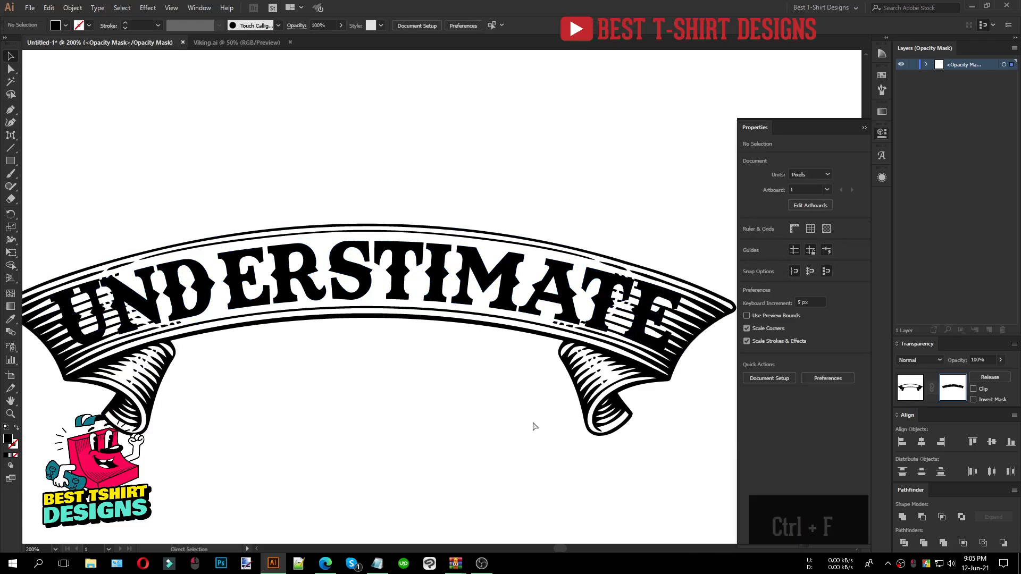
{"action": "left_click", "coordinate": [479, 417]}
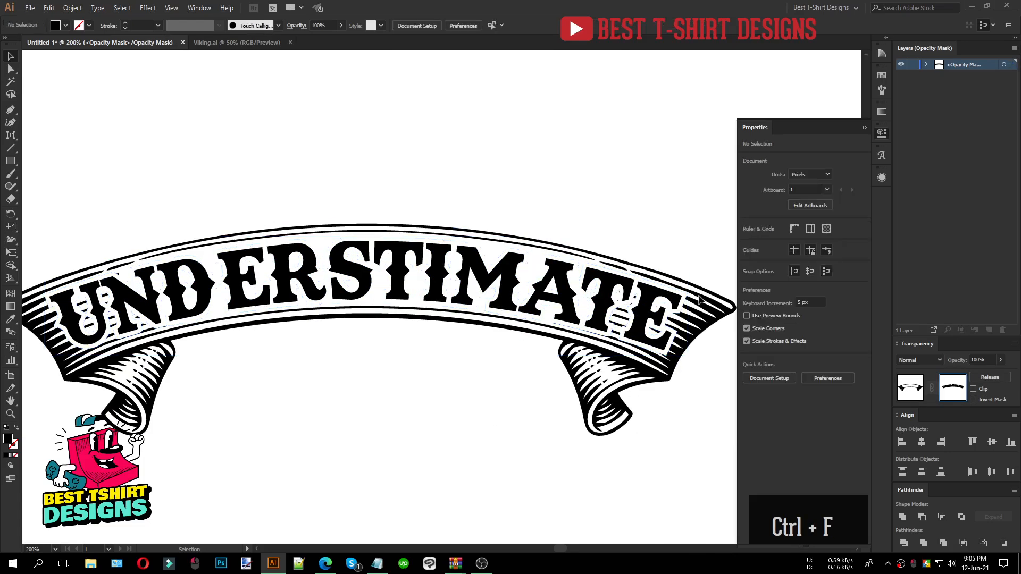
Draw black Pencil shapes in the opacity mask to hide leftover ribbon hatching around the first and last letters of "UNDERSTIMATE".
{"action": "scroll", "coordinate": [696, 300], "scroll_direction": "up", "scroll_amount": 1}
{"action": "key", "text": "n"}
{"action": "scroll", "coordinate": [654, 308], "scroll_direction": "up", "scroll_amount": 2}
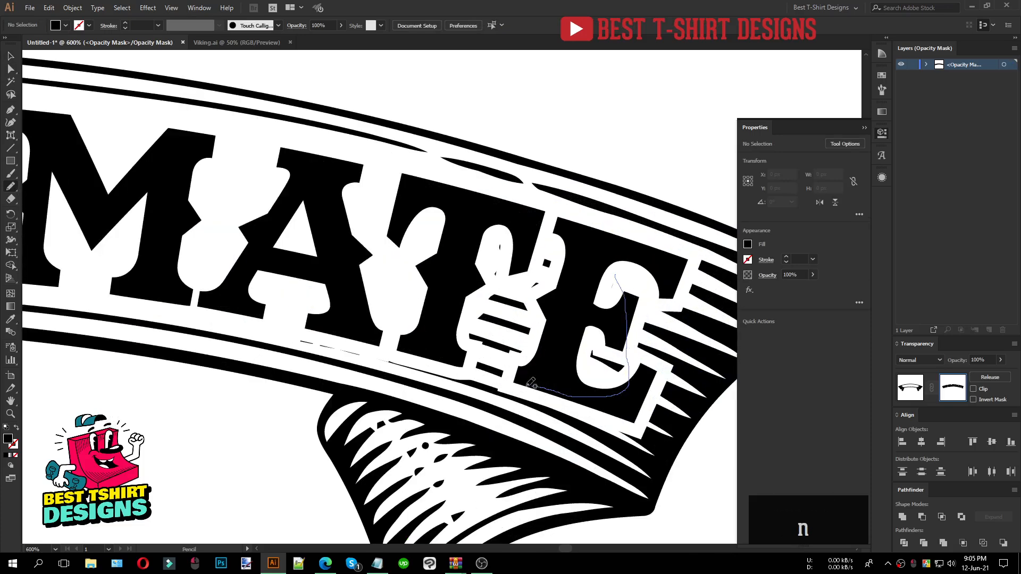
{"action": "mouse_move", "coordinate": [453, 359]}
{"action": "left_mouse_down"}
{"action": "mouse_move", "coordinate": [445, 225]}
{"action": "mouse_move", "coordinate": [520, 226]}
{"action": "mouse_move", "coordinate": [615, 275]}
{"action": "left_mouse_up"}
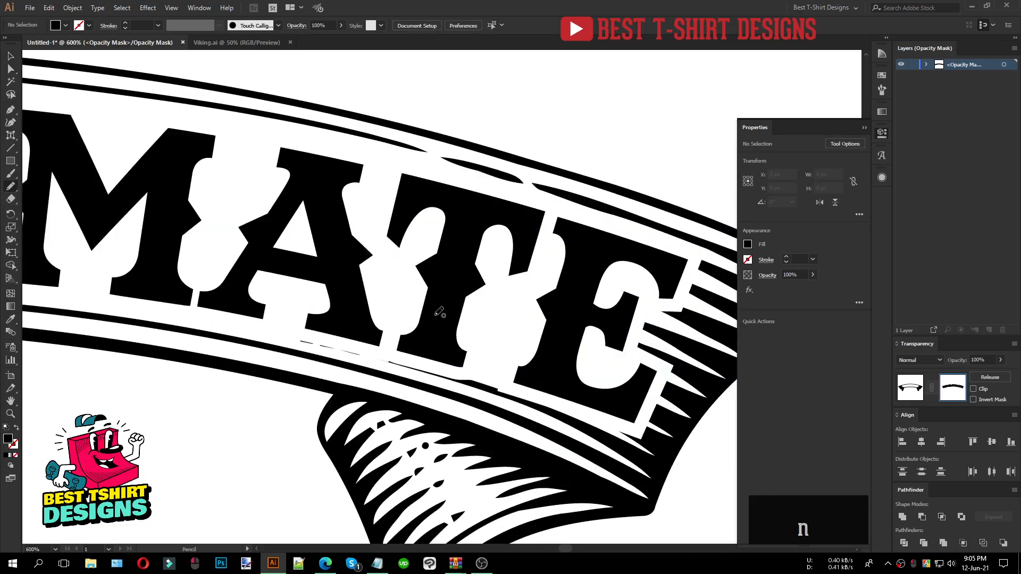
{"action": "left_click_drag", "start_coordinate": [281, 323], "coordinate": [277, 325]}
{"action": "scroll", "coordinate": [559, 322], "scroll_direction": "down", "scroll_amount": 3}
{"action": "scroll", "coordinate": [372, 240], "scroll_direction": "down", "scroll_amount": 1}
{"action": "scroll", "coordinate": [142, 300], "scroll_direction": "up", "scroll_amount": 3}
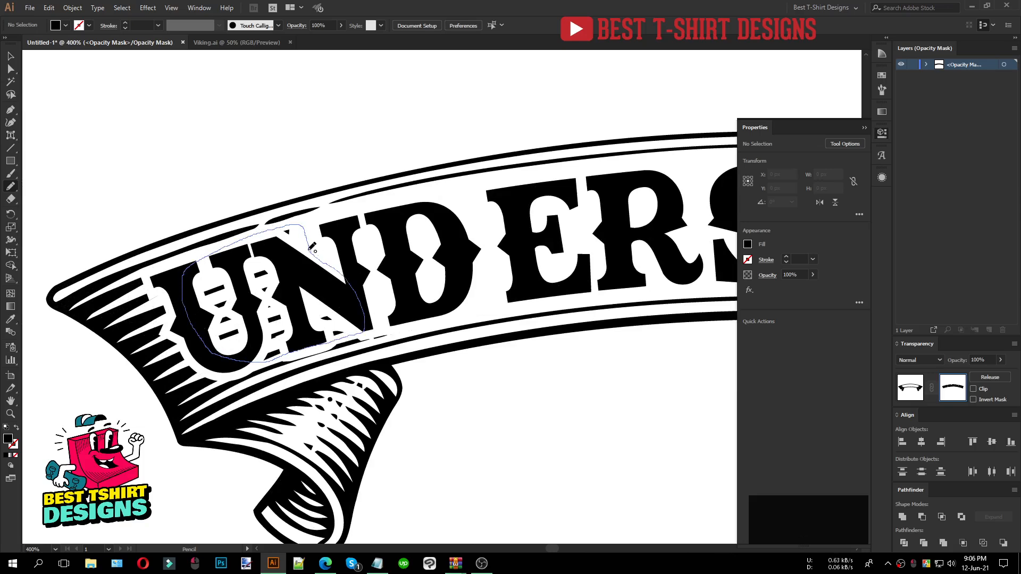
{"action": "left_click_drag", "start_coordinate": [310, 249], "coordinate": [310, 249]}
{"action": "scroll", "coordinate": [308, 319], "scroll_direction": "down", "scroll_amount": 4}
{"action": "key", "text": "v"}
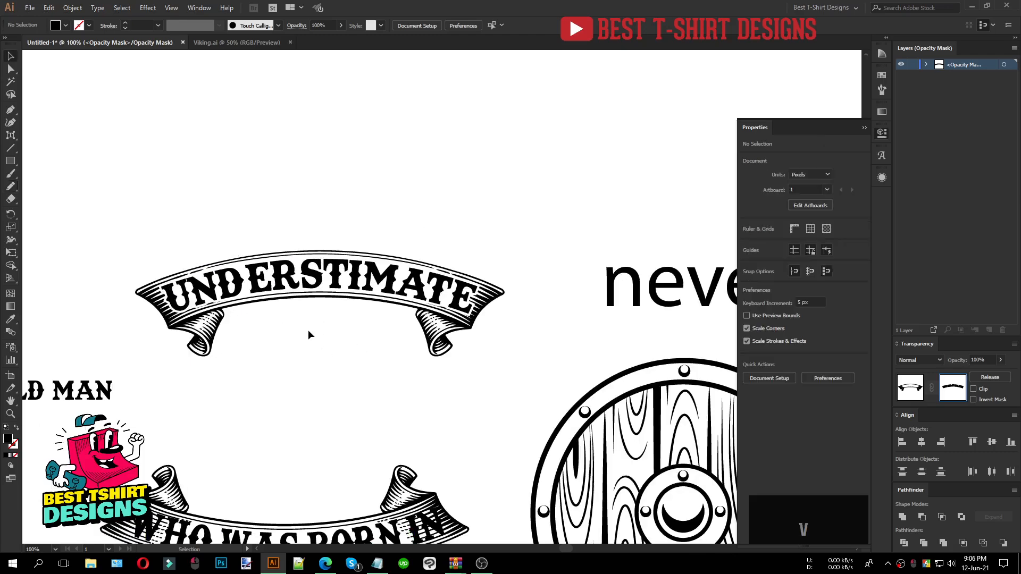
Leave mask editing and group the "UNDERSTIMATE" lettering with its ribbon.
{"action": "left_click", "coordinate": [913, 392]}
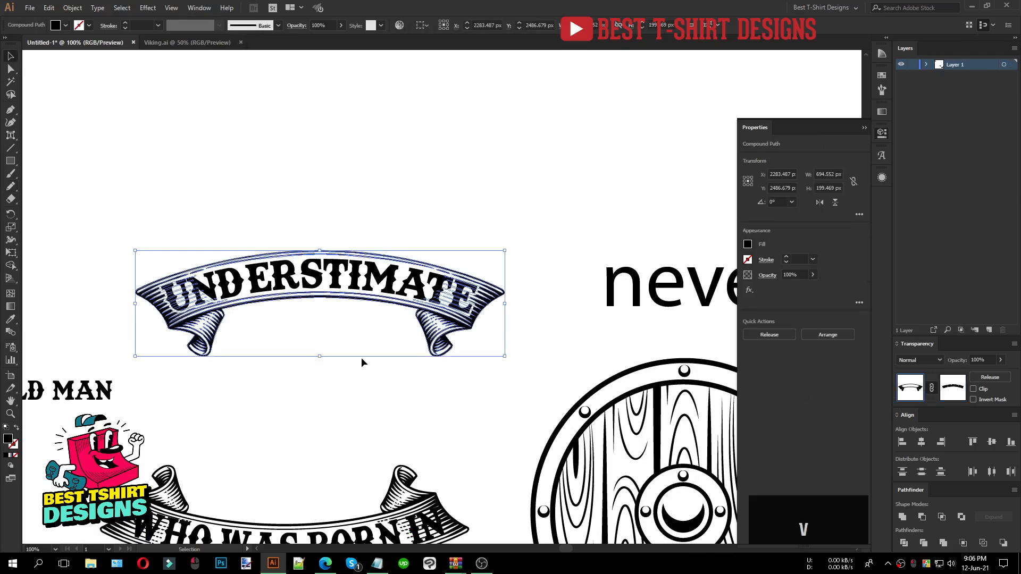
{"action": "left_click", "coordinate": [362, 359]}
{"action": "left_click_drag", "start_coordinate": [283, 194], "coordinate": [407, 375]}
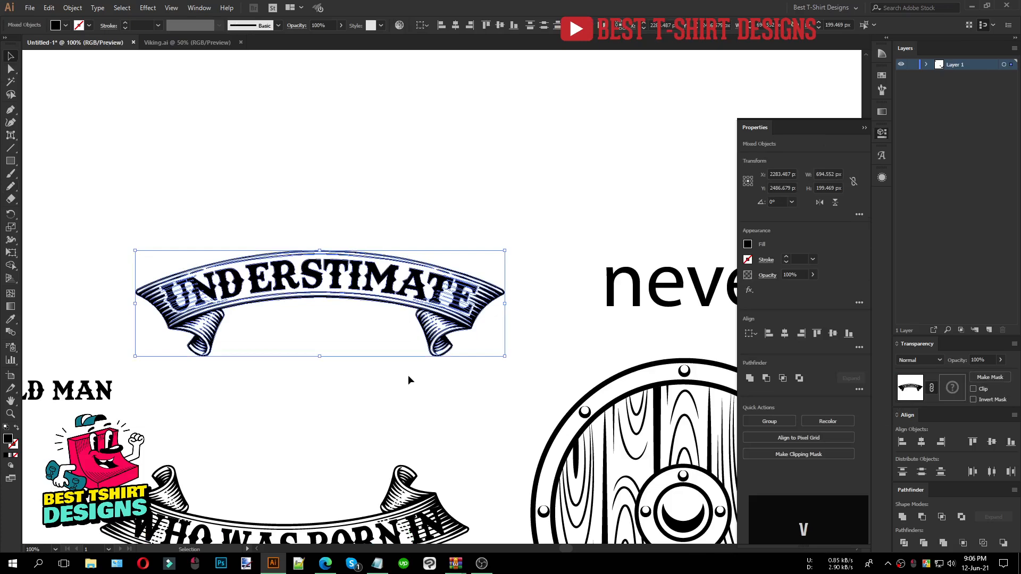
{"action": "key", "text": "ctrl+g"}
{"action": "left_click", "coordinate": [388, 349]}
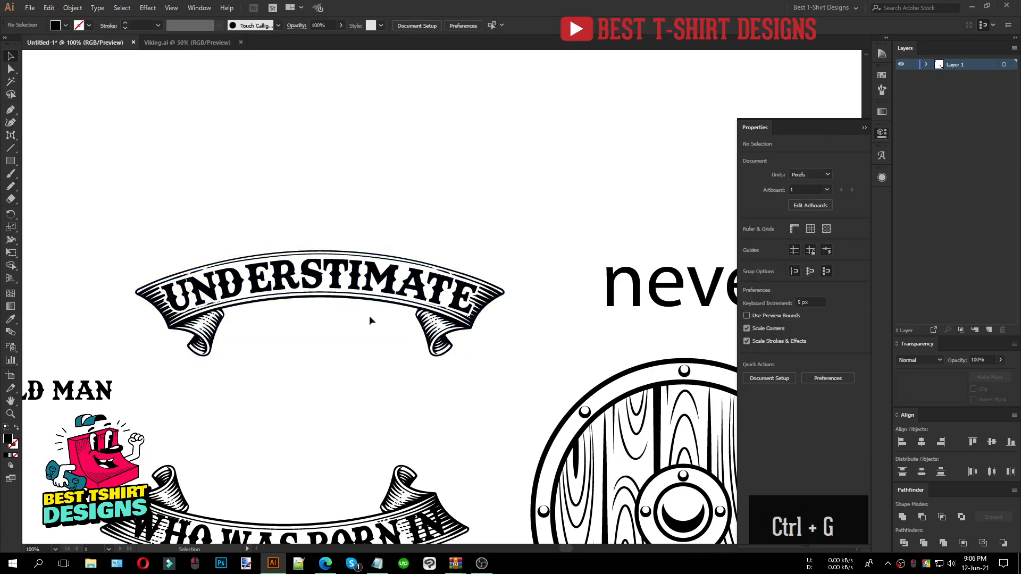
{"action": "scroll", "coordinate": [358, 227], "scroll_direction": "down", "scroll_amount": 2}
{"action": "scroll", "coordinate": [306, 398], "scroll_direction": "up", "scroll_amount": 3}
{"action": "left_click_drag", "start_coordinate": [353, 463], "coordinate": [295, 255]}
{"action": "left_click", "coordinate": [74, 8]}
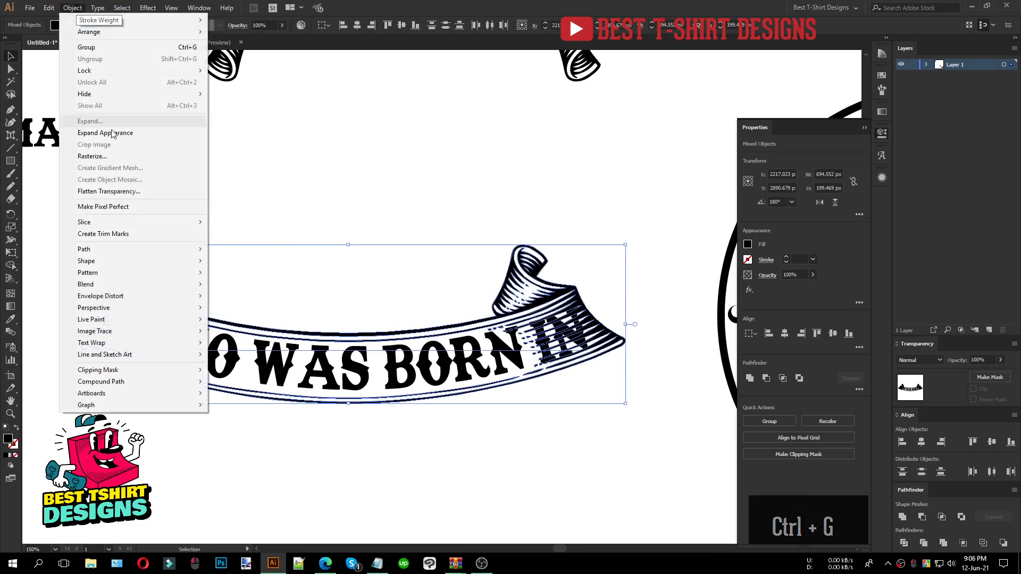
{"action": "left_click", "coordinate": [113, 142]}
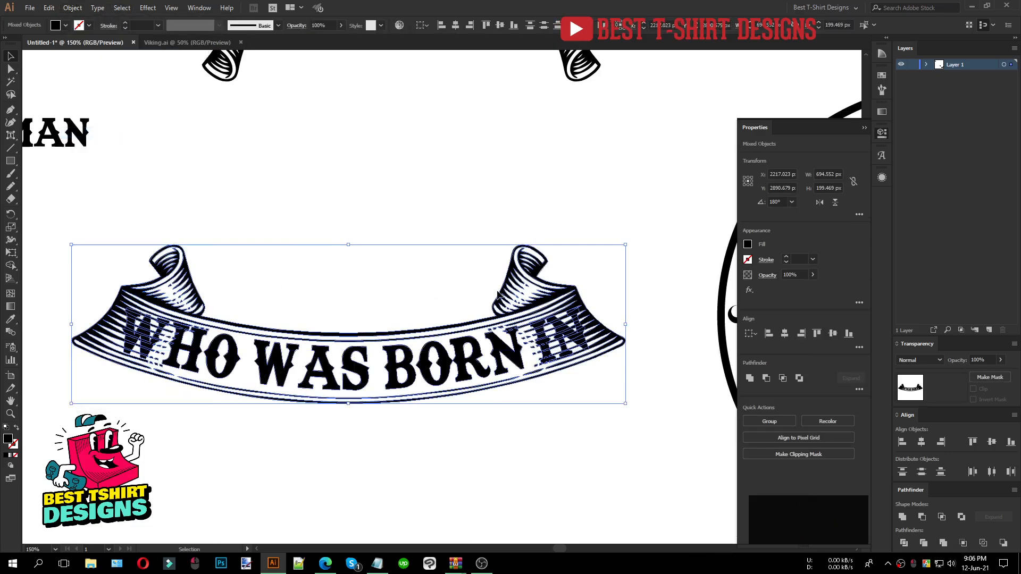
{"action": "left_click", "coordinate": [374, 391]}
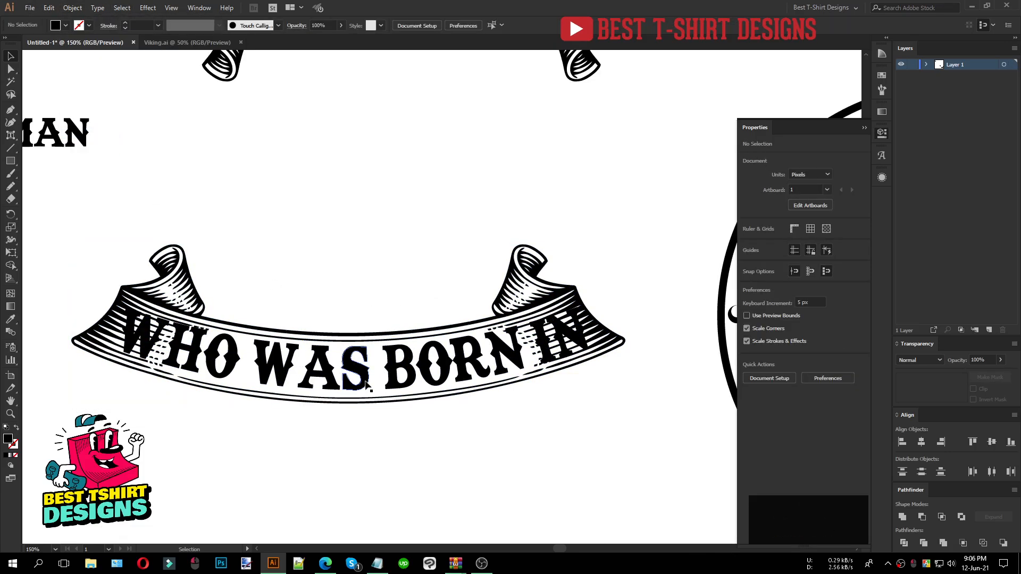
{"action": "left_click", "coordinate": [364, 384]}
{"action": "key", "text": "ctrl+z"}
{"action": "left_click", "coordinate": [361, 431]}
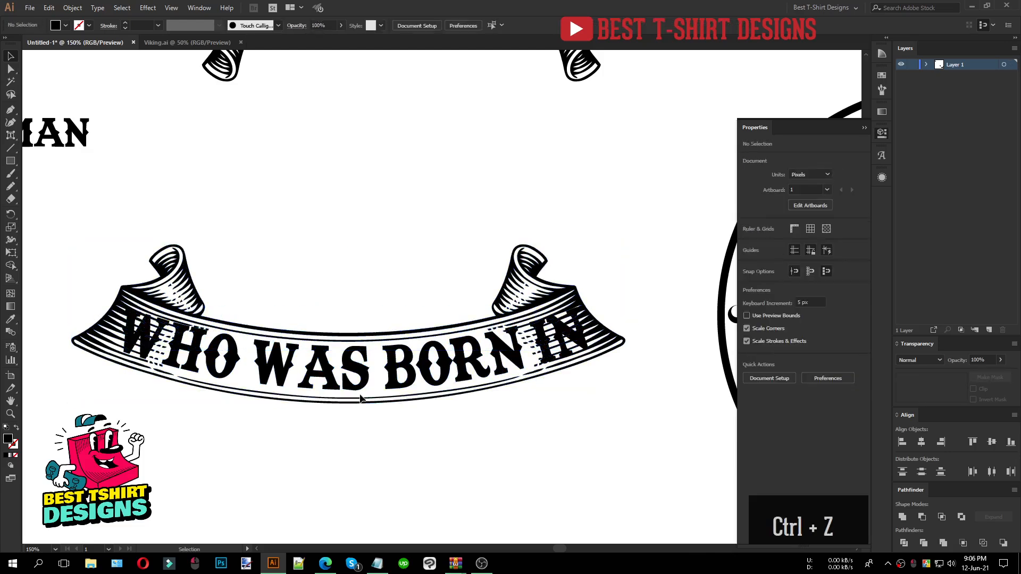
Set the horizontal Arc warp bend of "WHO WAS BORN IN" to -23%.
{"action": "scroll", "coordinate": [323, 390], "scroll_direction": "up", "scroll_amount": 1}
{"action": "left_click", "coordinate": [377, 364]}
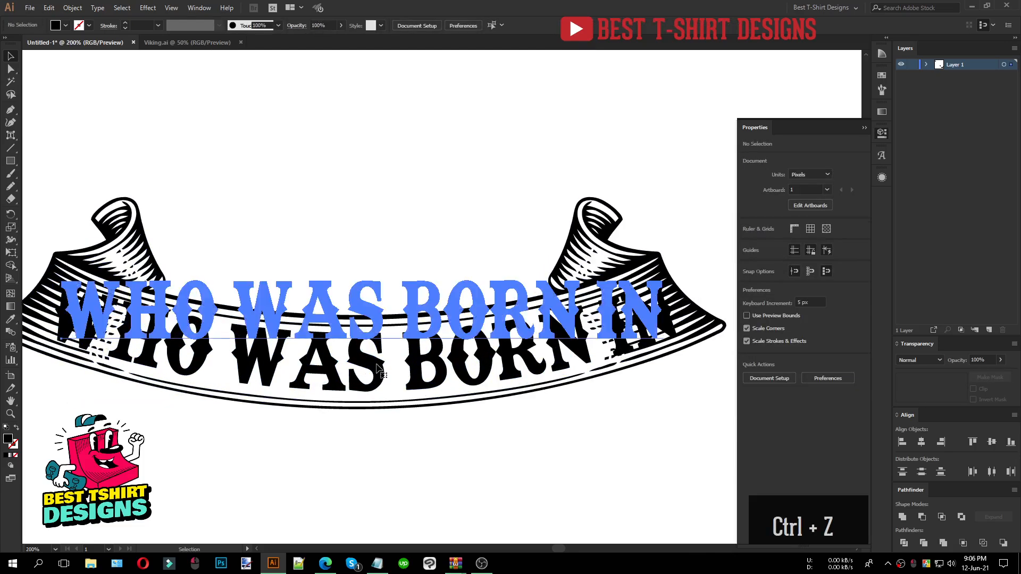
{"action": "left_click", "coordinate": [377, 366]}
{"action": "left_click", "coordinate": [771, 292]}
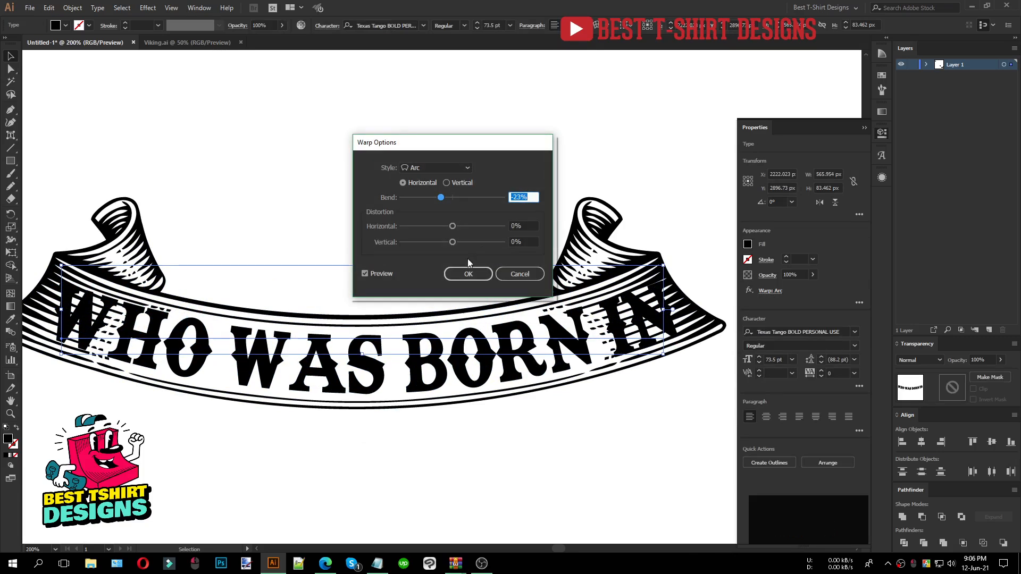
{"action": "left_click", "coordinate": [461, 272]}
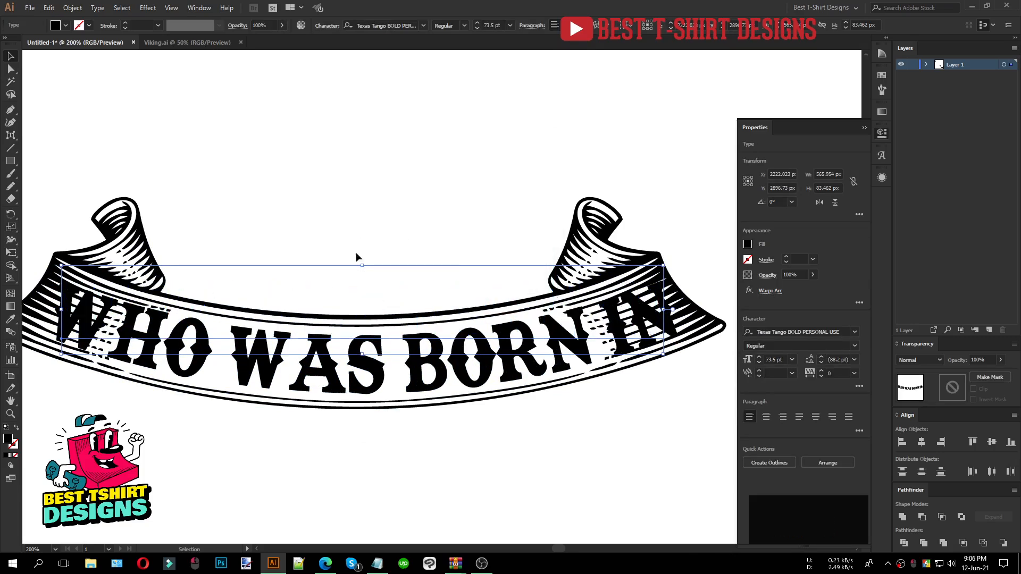
Expand the appearance of the curved "WHO WAS BORN IN" lettering on the lower ribbon.
{"action": "left_click_drag", "start_coordinate": [355, 229], "coordinate": [426, 451]}
{"action": "left_click", "coordinate": [72, 8]}
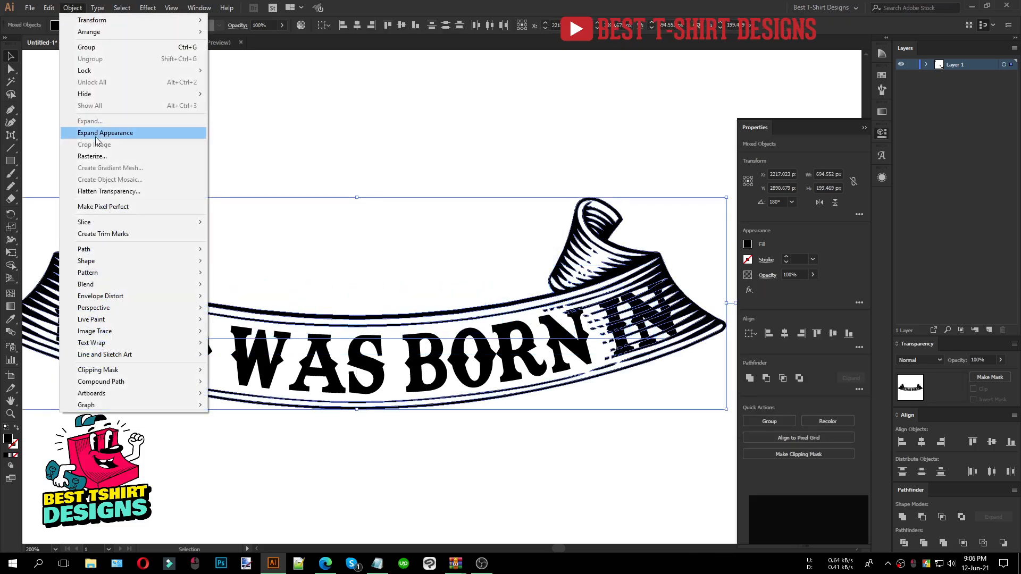
{"action": "left_click", "coordinate": [96, 130]}
{"action": "left_click", "coordinate": [348, 462]}
Offset the path of the expanded "WHO WAS BORN IN" lettering by 4 px with miter joins.
{"action": "scroll", "coordinate": [320, 357], "scroll_direction": "up", "scroll_amount": 1}
{"action": "left_click", "coordinate": [323, 359]}
{"action": "key", "text": "ctrl+alt+f"}
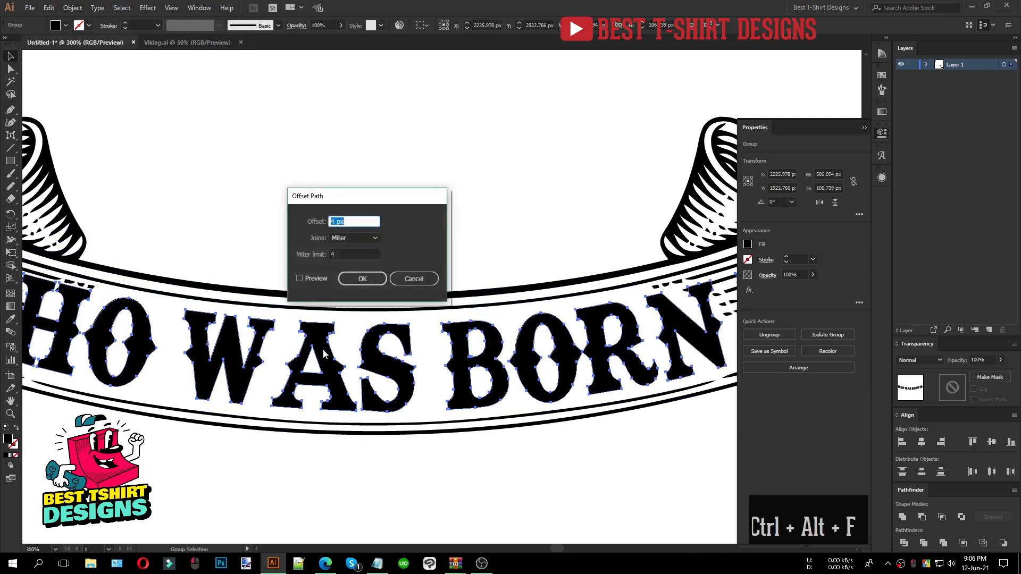
{"action": "left_click", "coordinate": [314, 277]}
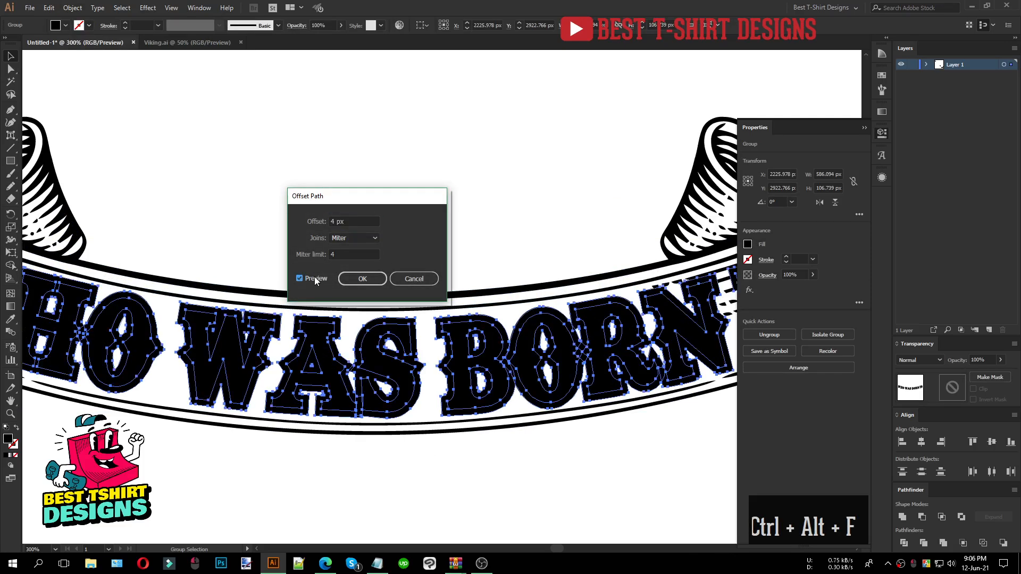
{"action": "left_click", "coordinate": [362, 279]}
Unite the offset "WHO WAS BORN IN" outline and move it into a new unclipped opacity mask on the lower ribbon.
{"action": "scroll", "coordinate": [362, 280], "scroll_direction": "down", "scroll_amount": 1}
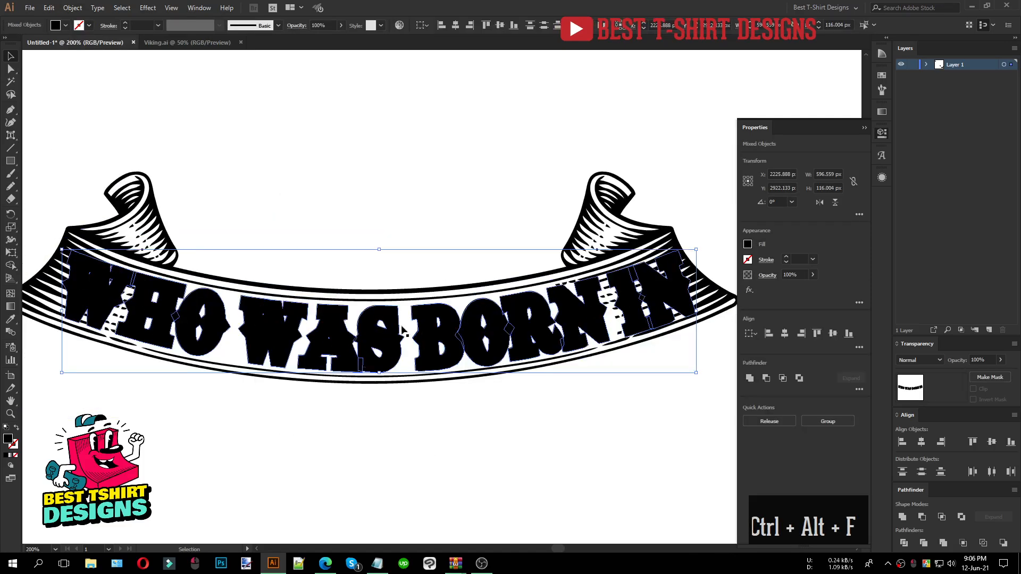
{"action": "left_click", "coordinate": [905, 517]}
{"action": "key", "text": "ctrl+x"}
{"action": "left_click", "coordinate": [450, 381]}
{"action": "left_click", "coordinate": [955, 392]}
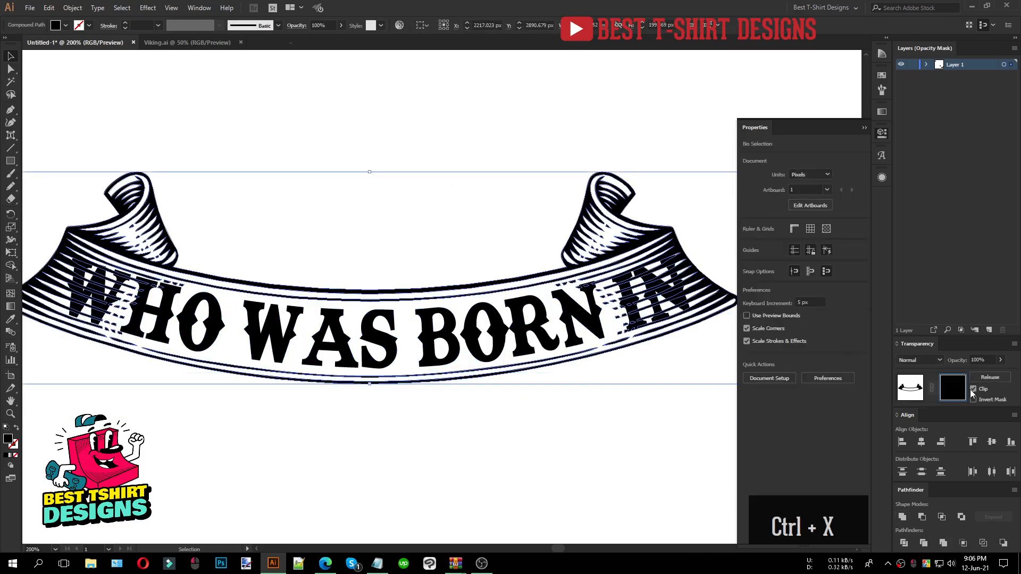
{"action": "key", "text": "ctrl+f"}
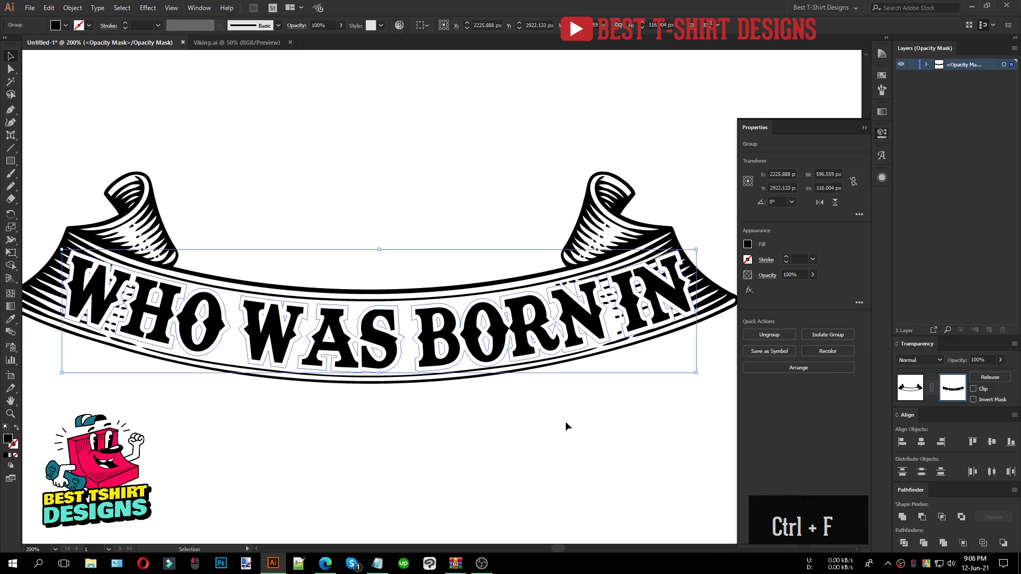
{"action": "left_click", "coordinate": [566, 421]}
Draw a closed black Pen shape in the mask over "N IN" to hide the ribbon shading between the letters.
{"action": "scroll", "coordinate": [716, 284], "scroll_direction": "up", "scroll_amount": 2}
{"action": "scroll", "coordinate": [667, 294], "scroll_direction": "up", "scroll_amount": 1}
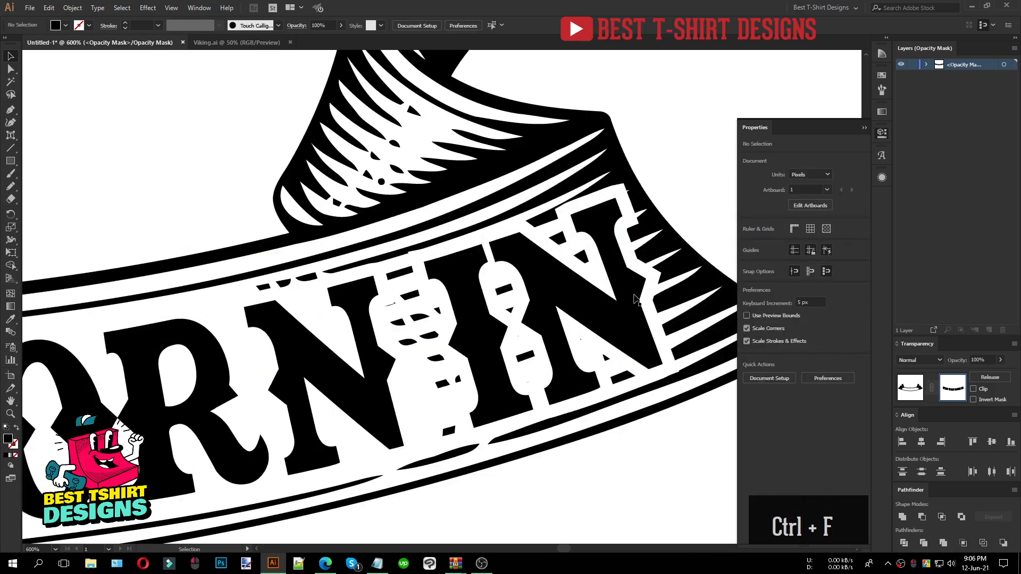
{"action": "left_click", "coordinate": [10, 111]}
{"action": "left_click", "coordinate": [313, 285]}
{"action": "left_click", "coordinate": [519, 225]}
{"action": "left_click", "coordinate": [532, 238]}
{"action": "left_click", "coordinate": [583, 219]}
{"action": "left_click", "coordinate": [636, 352]}
{"action": "left_click", "coordinate": [582, 385]}
{"action": "left_click", "coordinate": [489, 420]}
{"action": "left_click", "coordinate": [424, 451]}
{"action": "left_click", "coordinate": [327, 372]}
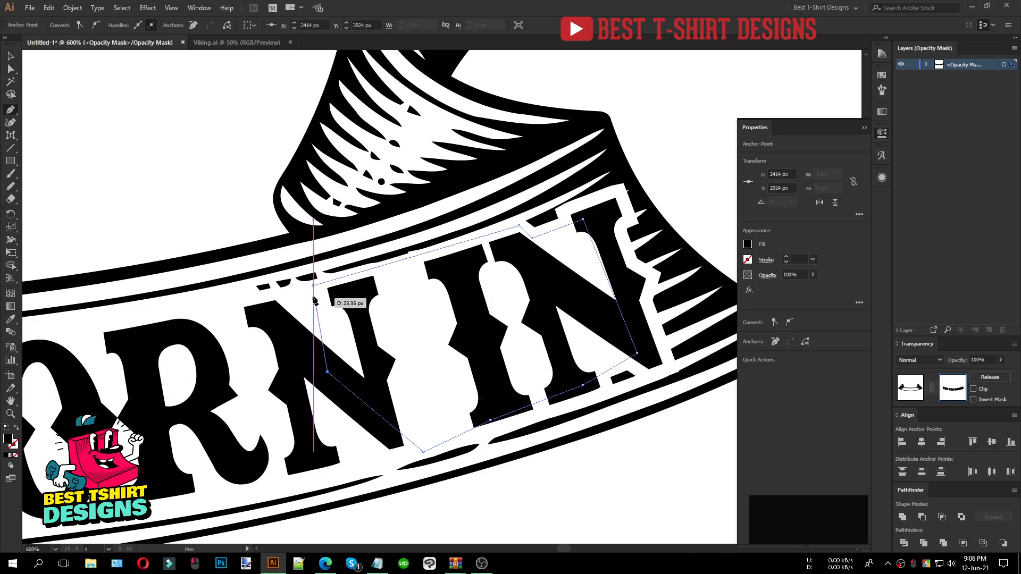
{"action": "left_click", "coordinate": [312, 285]}
Draw a closed black Pen shape in the mask over "WH" to hide the ribbon shading between those letters.
{"action": "scroll", "coordinate": [639, 367], "scroll_direction": "down", "scroll_amount": 4}
{"action": "scroll", "coordinate": [150, 347], "scroll_direction": "up", "scroll_amount": 4}
{"action": "left_click", "coordinate": [406, 279]}
{"action": "left_click", "coordinate": [652, 357]}
{"action": "left_click", "coordinate": [578, 527]}
{"action": "left_click", "coordinate": [370, 488]}
{"action": "left_click", "coordinate": [274, 457]}
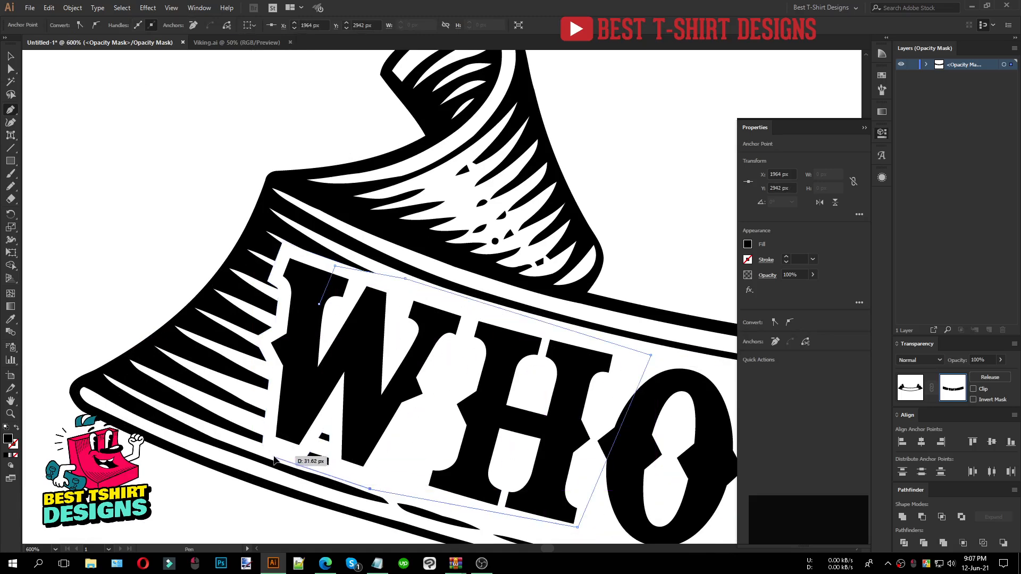
{"action": "left_click", "coordinate": [319, 303]}
{"action": "key", "text": "v"}
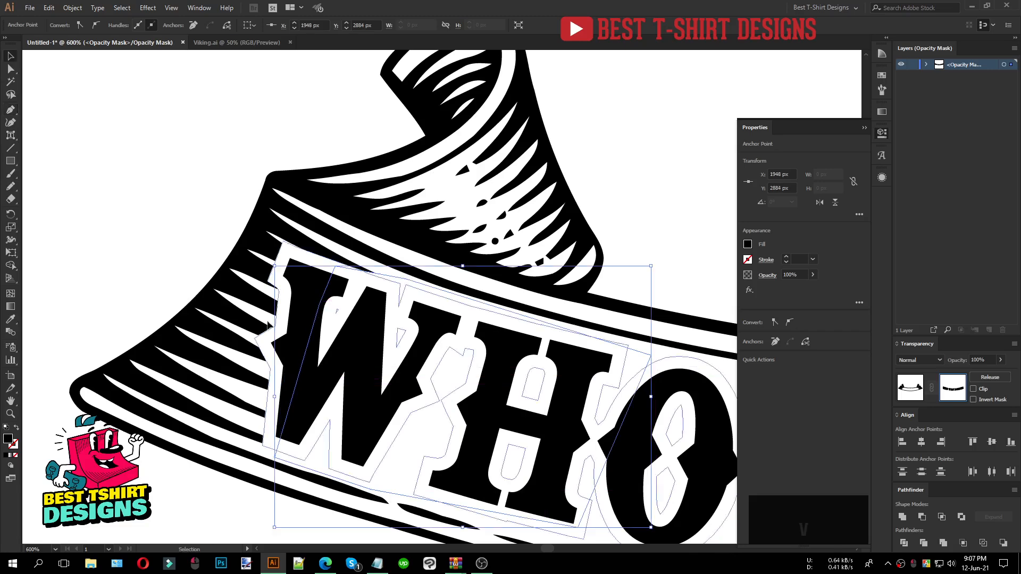
{"action": "scroll", "coordinate": [173, 341], "scroll_direction": "down", "scroll_amount": 5}
{"action": "left_click", "coordinate": [345, 454]}
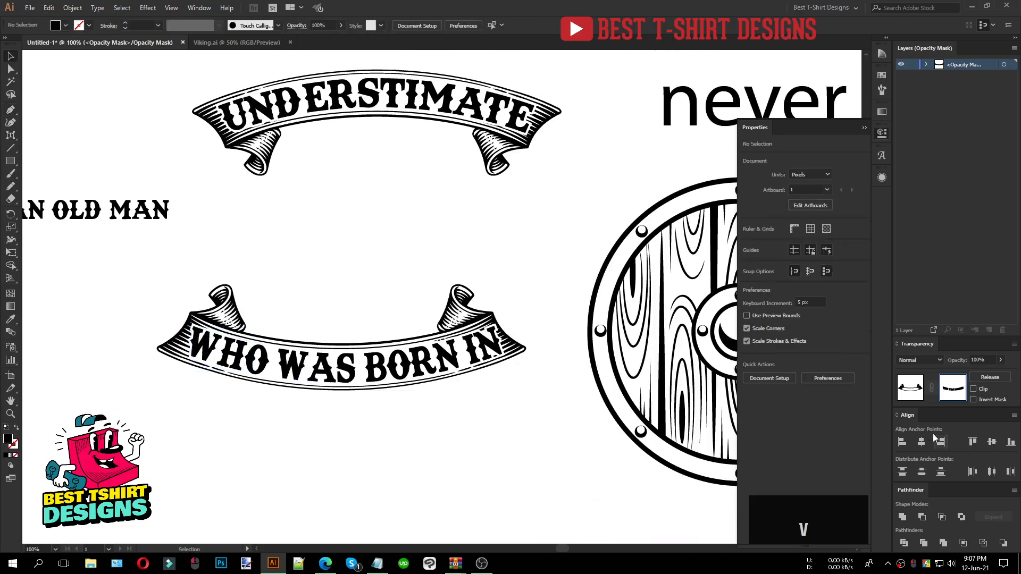
Leave mask editing and group the "WHO WAS BORN IN" lettering with its ribbon.
{"action": "left_click", "coordinate": [907, 396]}
{"action": "left_click", "coordinate": [370, 489]}
{"action": "left_click_drag", "start_coordinate": [387, 448], "coordinate": [320, 279]}
{"action": "key", "text": "ctrl+g"}
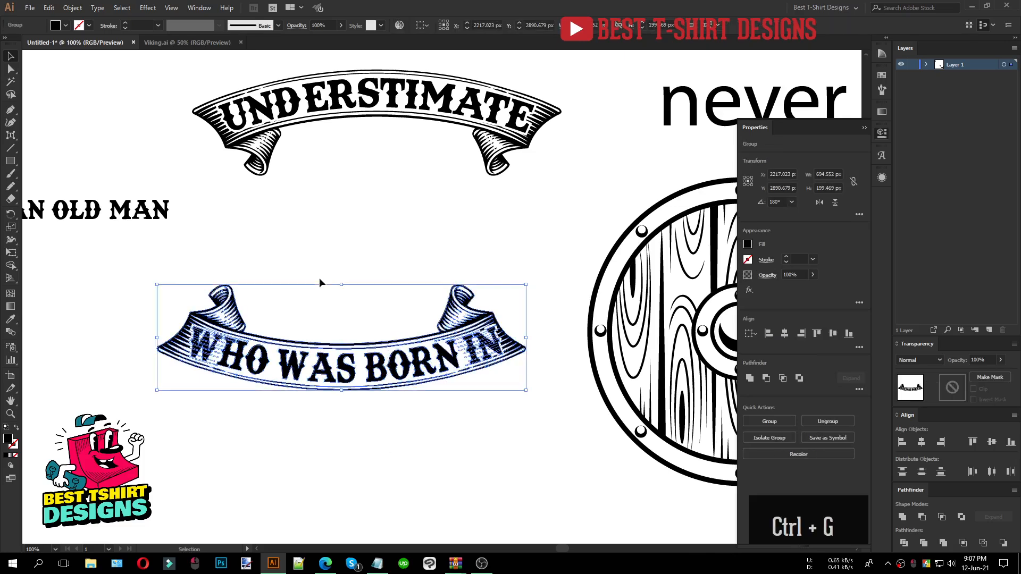
Place the round shield between the two lettered ribbons and centre all three horizontally.
{"action": "key", "text": "ctrl+minus"}
{"action": "left_click_drag", "start_coordinate": [370, 301], "coordinate": [372, 355]}
{"action": "left_click_drag", "start_coordinate": [534, 317], "coordinate": [352, 287]}
{"action": "left_click_drag", "start_coordinate": [374, 378], "coordinate": [398, 379]}
{"action": "left_click_drag", "start_coordinate": [366, 443], "coordinate": [310, 117]}
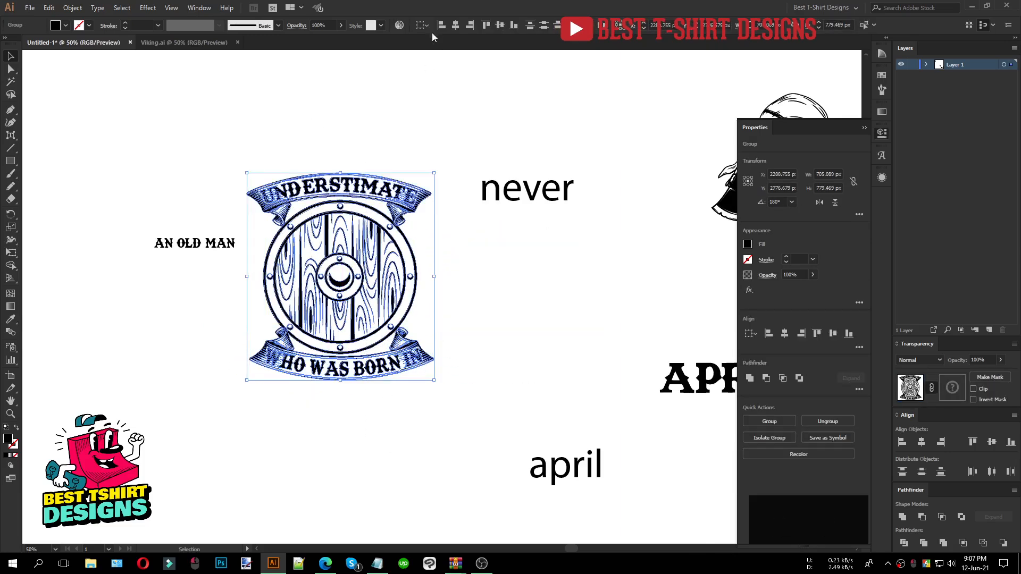
{"action": "left_click", "coordinate": [347, 96]}
Try the lower ribbon at different heights over the shield's bottom rim.
{"action": "scroll", "coordinate": [357, 324], "scroll_direction": "up", "scroll_amount": 1}
{"action": "left_click", "coordinate": [364, 394]}
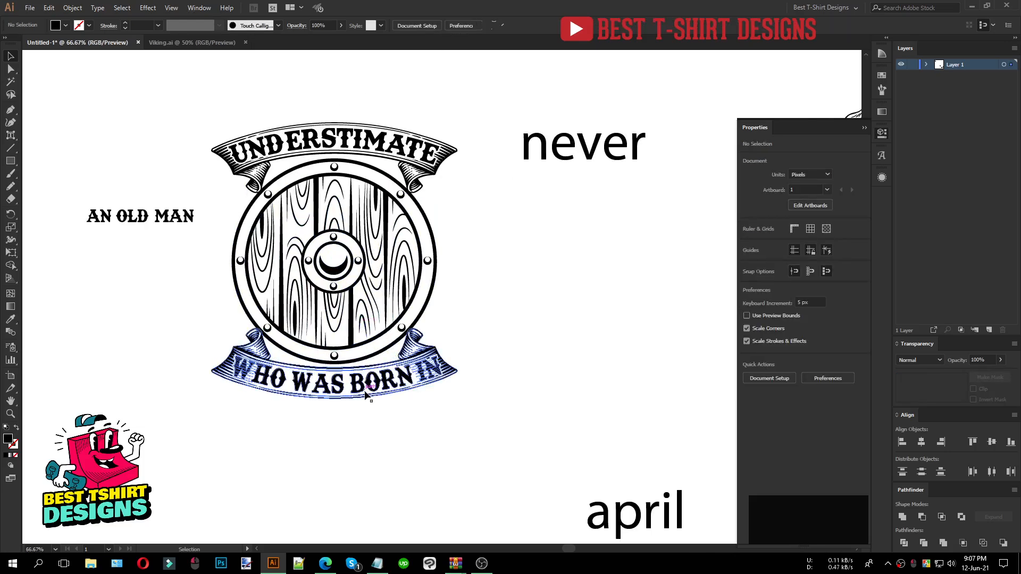
{"action": "key", "text": "shift+Up"}
{"action": "key", "text": "shift+Up"}
{"action": "key", "text": "shift+Up"}
{"action": "key", "text": "shift+Up"}
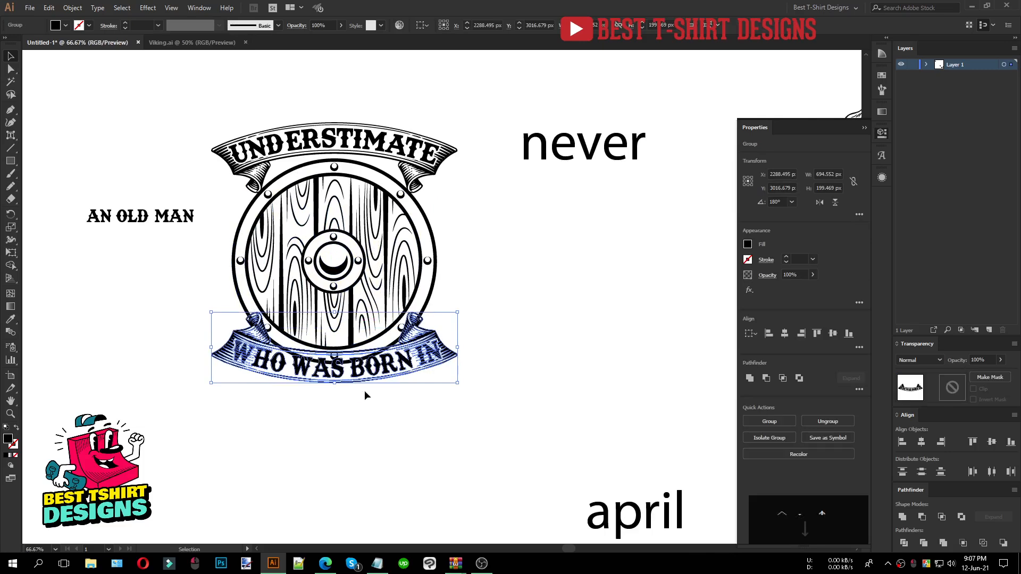
{"action": "key", "text": "Down"}
{"action": "key", "text": "Down"}
{"action": "key", "text": "Down"}
{"action": "key", "text": "Down"}
{"action": "key", "text": "Down"}
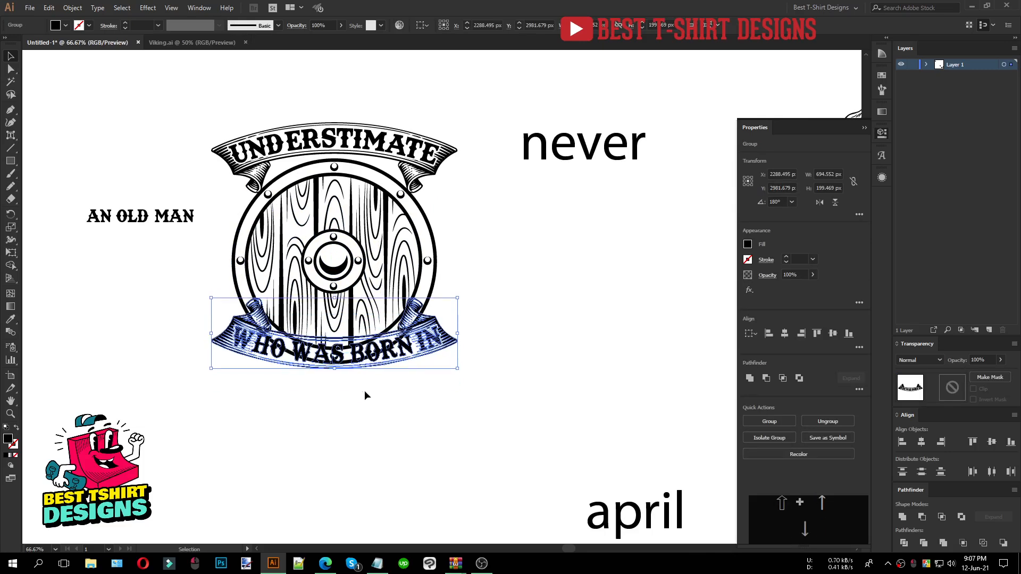
{"action": "key", "text": "shift+Down"}
{"action": "key", "text": "shift+Down"}
{"action": "key", "text": "shift+Down"}
{"action": "key", "text": "shift+Down"}
{"action": "key", "text": "shift+Down"}
{"action": "key", "text": "shift+Down"}
{"action": "key", "text": "shift+Down"}
{"action": "key", "text": "shift+Down"}
{"action": "key", "text": "shift+Down"}
{"action": "key", "text": "shift+Down"}
{"action": "key", "text": "Up"}
{"action": "key", "text": "Up"}
{"action": "key", "text": "Up"}
{"action": "key", "text": "Up"}
{"action": "key", "text": "Up"}
{"action": "key", "text": "Up"}
{"action": "key", "text": "Up"}
{"action": "key", "text": "Up"}
{"action": "key", "text": "Up"}
{"action": "key", "text": "Up"}
{"action": "key", "text": "Up"}
{"action": "key", "text": "Up"}
{"action": "key", "text": "Up"}
{"action": "key", "text": "Up"}
{"action": "key", "text": "Up"}
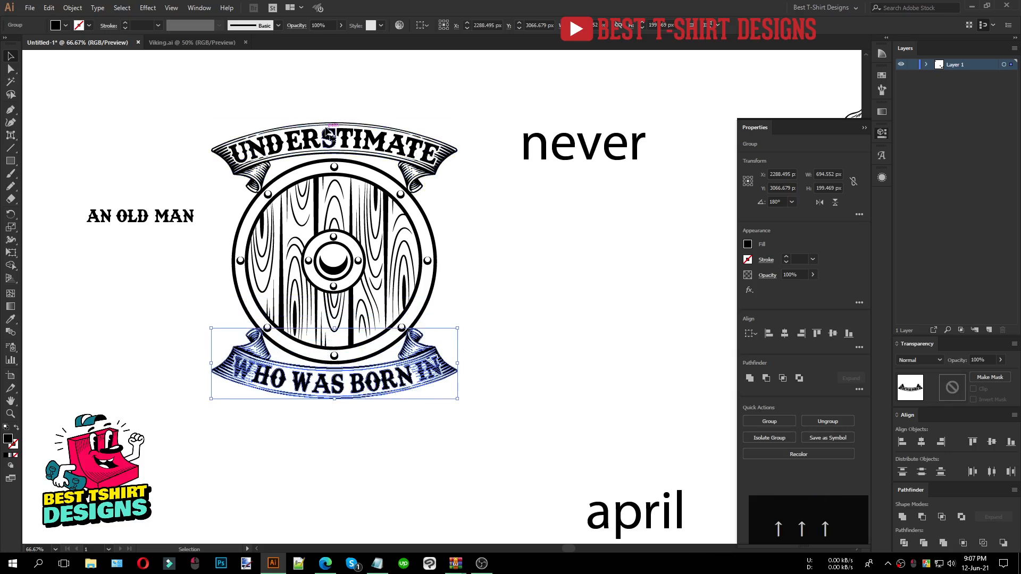
Nudge the "UNDERSTIMATE" ribbon down 5 px towards the shield.
{"action": "left_click", "coordinate": [328, 131]}
{"action": "key", "text": "Down"}
{"action": "left_click_drag", "start_coordinate": [319, 78], "coordinate": [376, 492]}
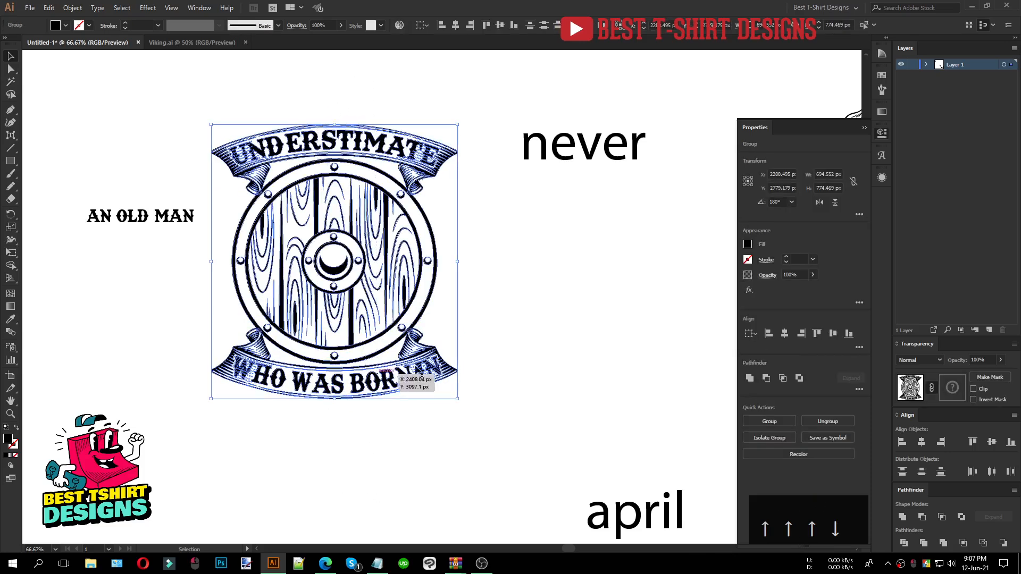
{"action": "left_click", "coordinate": [567, 330]}
Move the "WHO WAS BORN IN" ribbon up 100 px so it overlaps the lower part of the shield.
{"action": "left_click", "coordinate": [445, 372]}
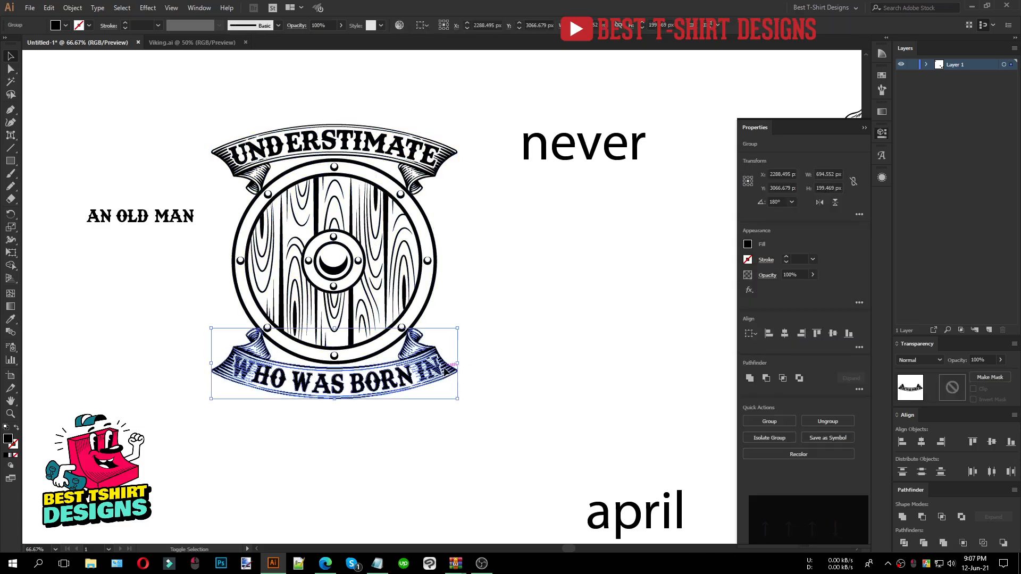
{"action": "key", "text": "shift+Up"}
{"action": "key", "text": "shift+Up"}
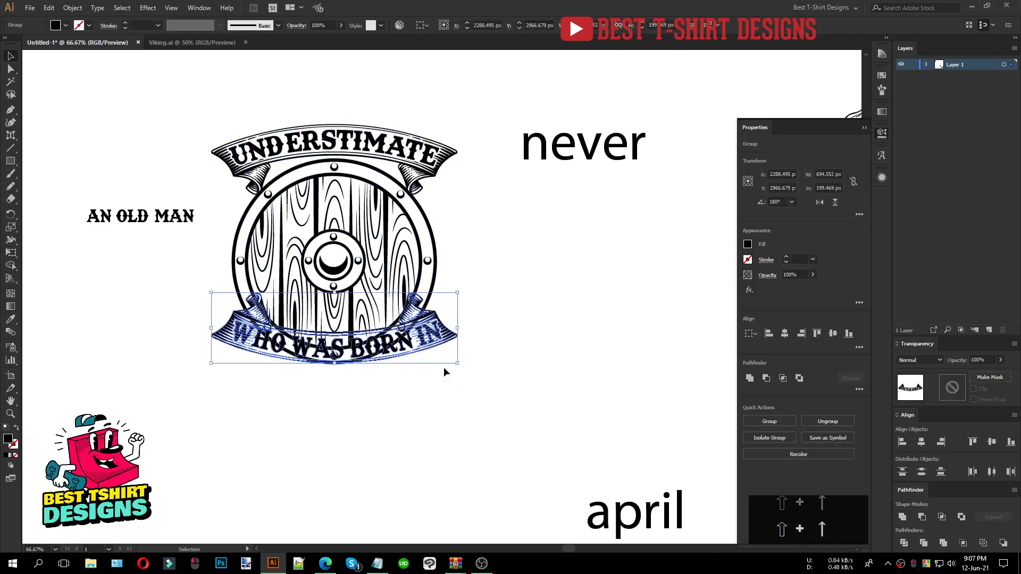
{"action": "left_click", "coordinate": [420, 410]}
{"action": "left_click_drag", "start_coordinate": [578, 287], "coordinate": [629, 356]}
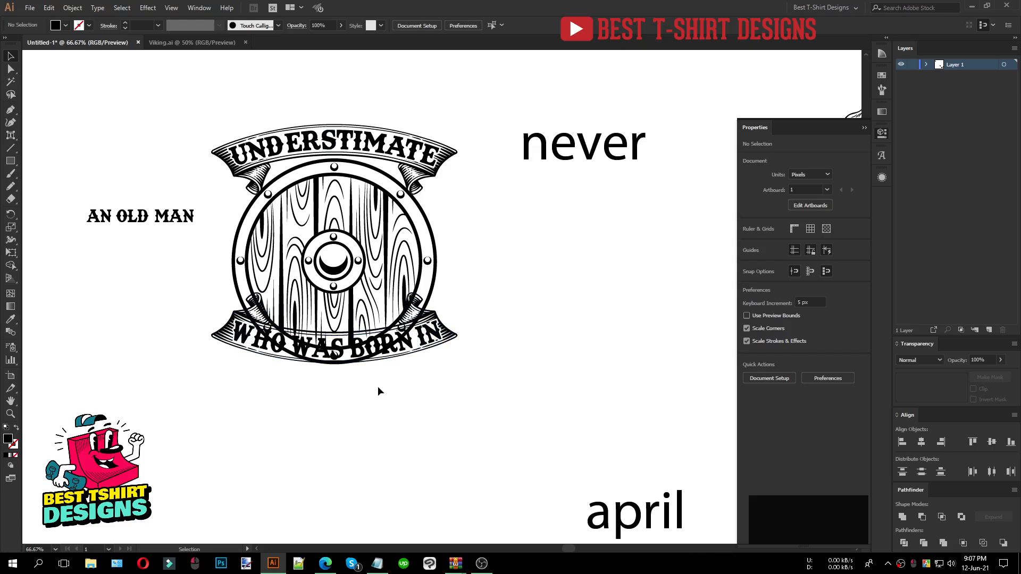
Move the "UNDERSTIMATE" ribbon down 25 px over the shield's upper rim and centre the ribbons and shield horizontally.
{"action": "left_click", "coordinate": [355, 151]}
{"action": "key", "text": "Down"}
{"action": "key", "text": "Down"}
{"action": "key", "text": "Down"}
{"action": "key", "text": "Down"}
{"action": "key", "text": "Down"}
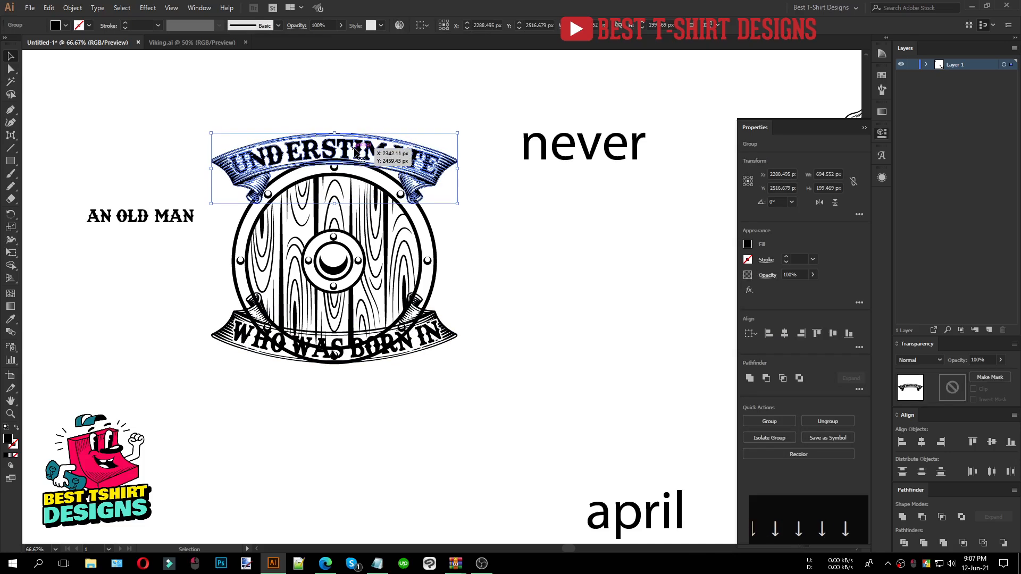
{"action": "left_click", "coordinate": [510, 277]}
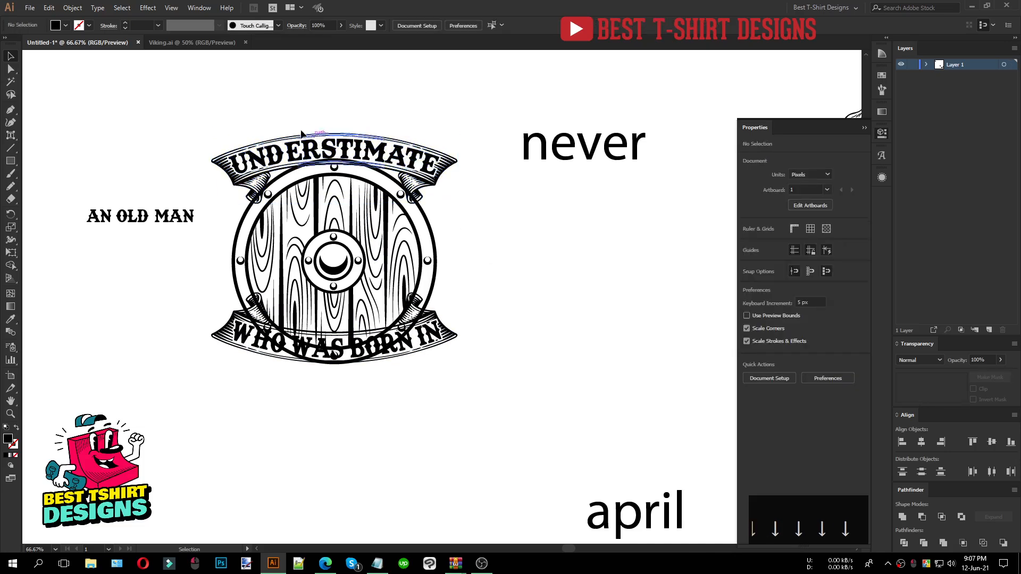
{"action": "left_click_drag", "start_coordinate": [265, 90], "coordinate": [422, 388]}
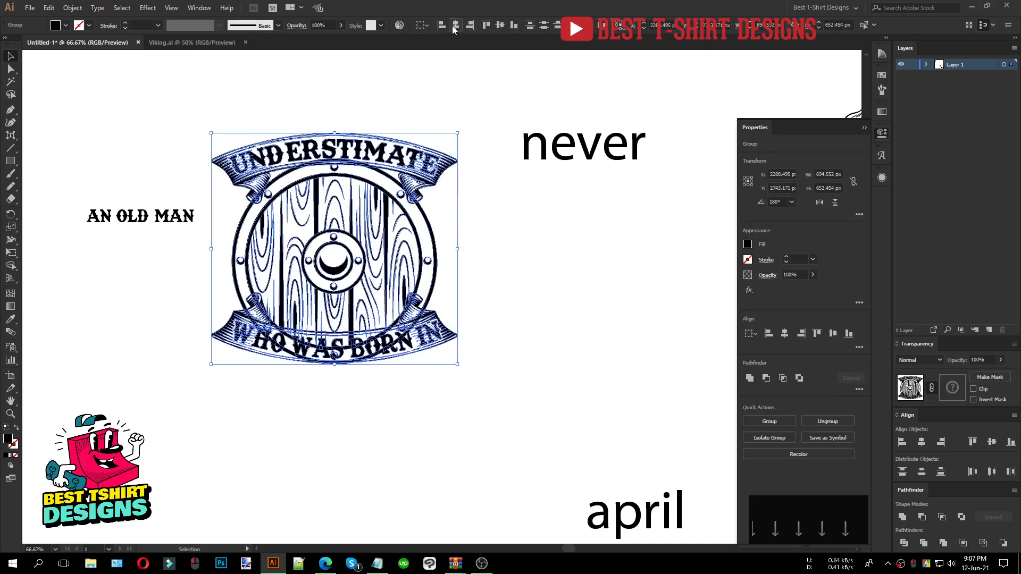
{"action": "left_click", "coordinate": [537, 252]}
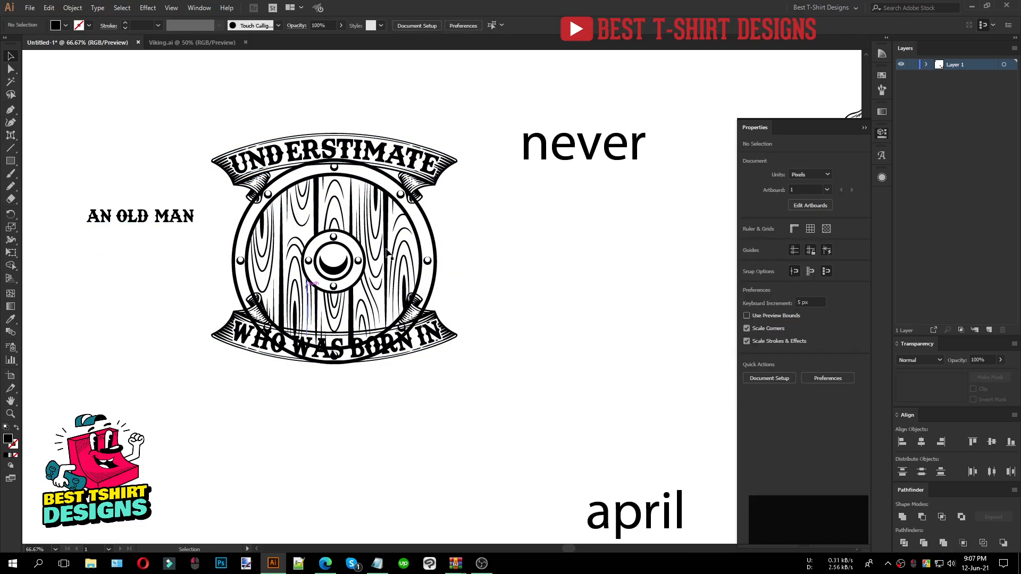
Copy the shield and paste it in place into a new unclipped opacity mask on the "UNDERSTIMATE" ribbon.
{"action": "scroll", "coordinate": [467, 220], "scroll_direction": "up", "scroll_amount": 1}
{"action": "scroll", "coordinate": [569, 301], "scroll_direction": "down", "scroll_amount": 1}
{"action": "scroll", "coordinate": [372, 143], "scroll_direction": "up", "scroll_amount": 1}
{"action": "scroll", "coordinate": [372, 144], "scroll_direction": "up", "scroll_amount": 1}
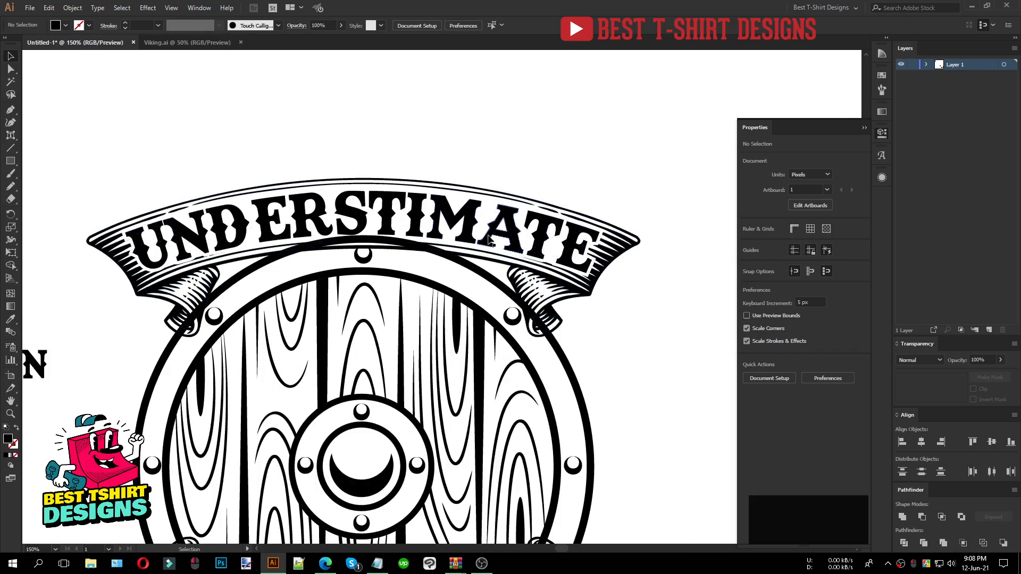
{"action": "left_click", "coordinate": [444, 197]}
{"action": "scroll", "coordinate": [374, 153], "scroll_direction": "down", "scroll_amount": 1}
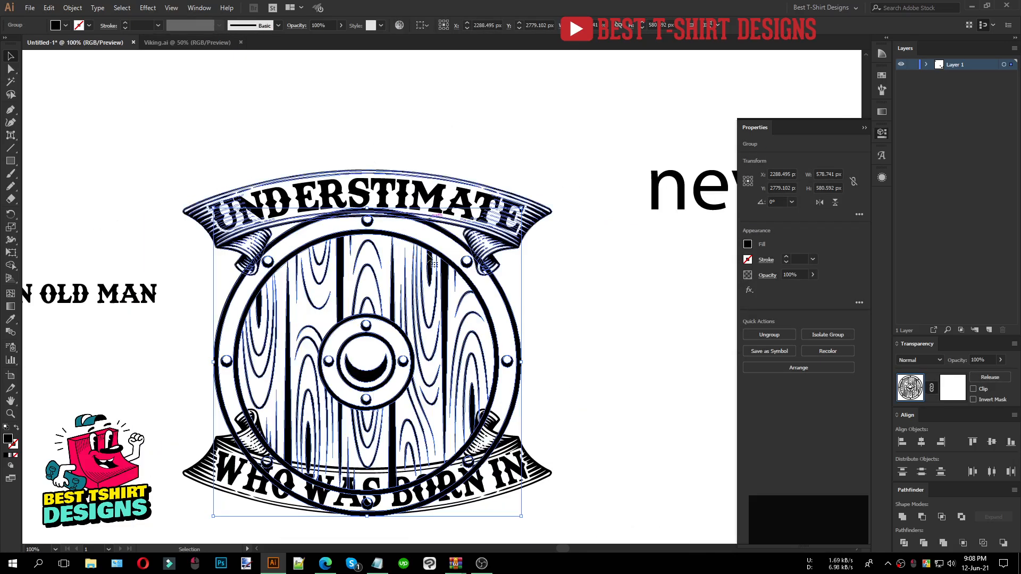
{"action": "key", "text": "a"}
{"action": "key", "text": "ctrl+c"}
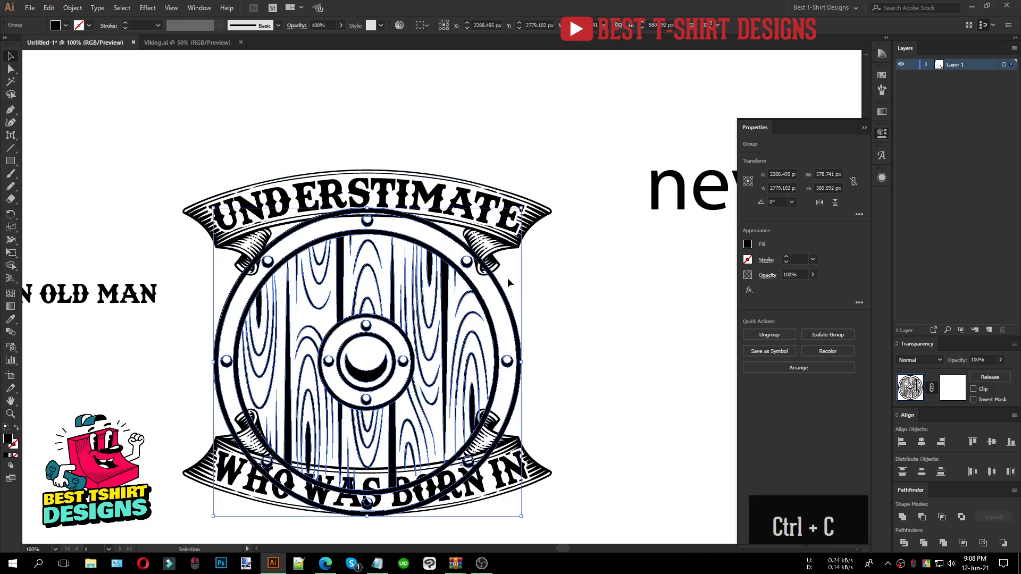
{"action": "left_click", "coordinate": [498, 244]}
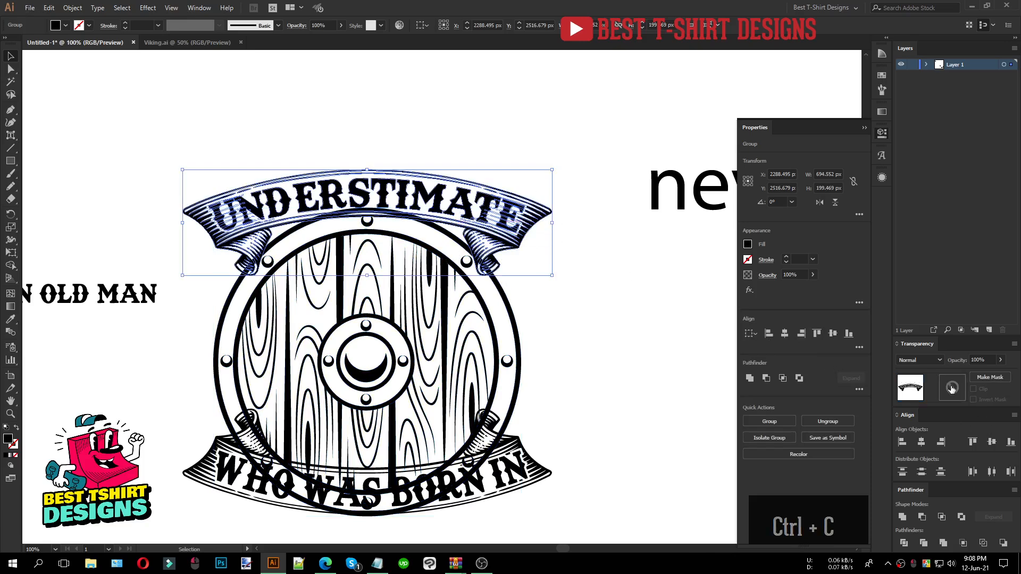
{"action": "left_click", "coordinate": [990, 377]}
{"action": "key", "text": "ctrl+f"}
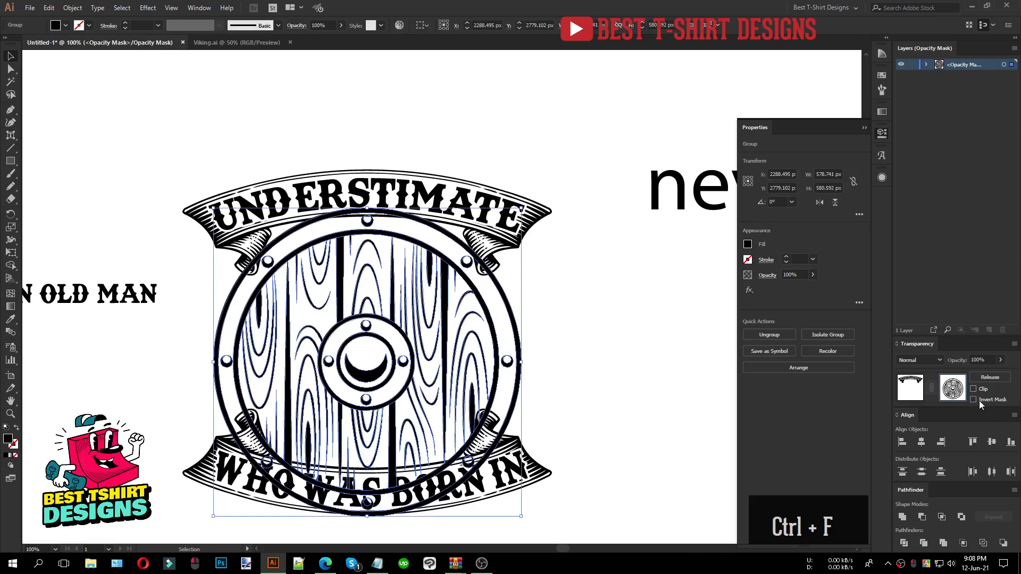
Reduce the pasted shield in the mask to a solid black disc, copy the disc and leave mask editing.
{"action": "left_click", "coordinate": [940, 542]}
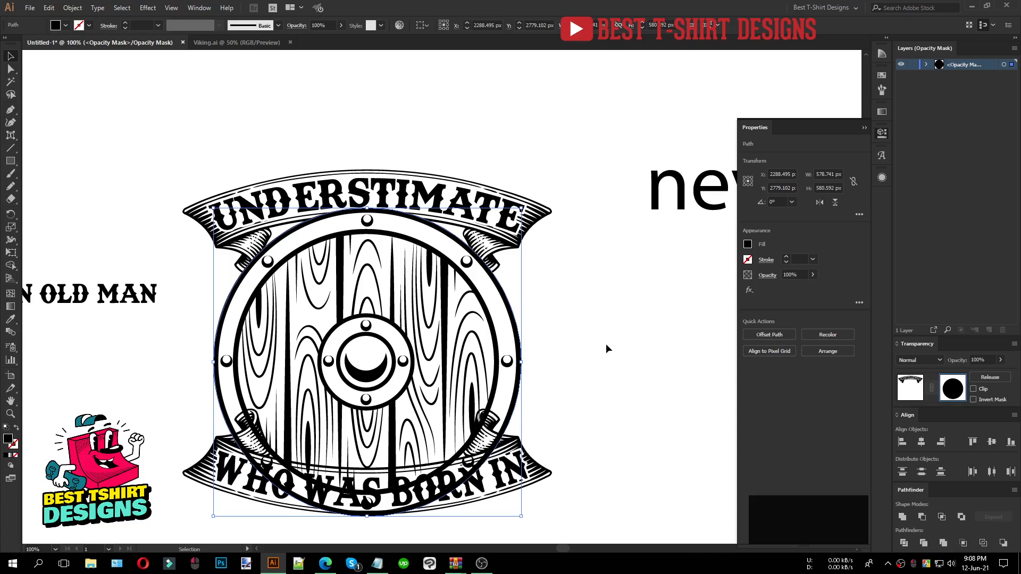
{"action": "key", "text": "ctrl+c"}
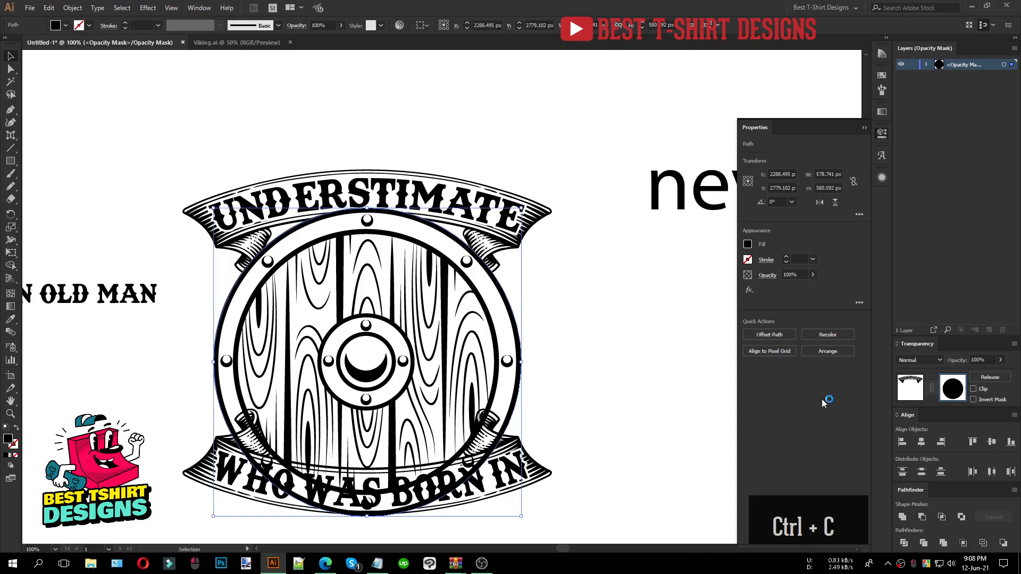
{"action": "left_click", "coordinate": [902, 392]}
{"action": "left_click", "coordinate": [611, 405]}
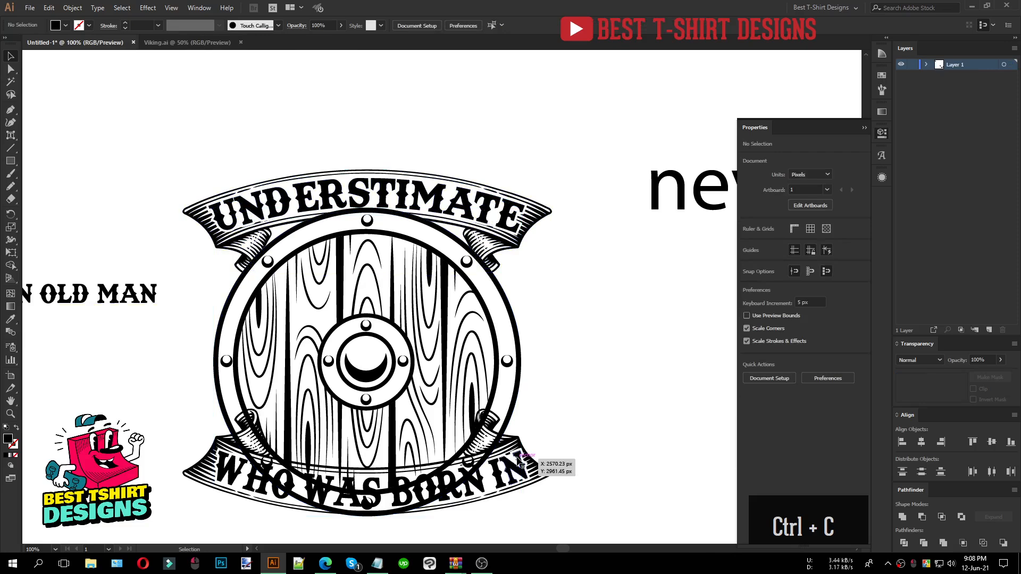
Nudge the "WHO WAS BORN IN" ribbon down 10 px on the shield.
{"action": "left_click", "coordinate": [517, 459]}
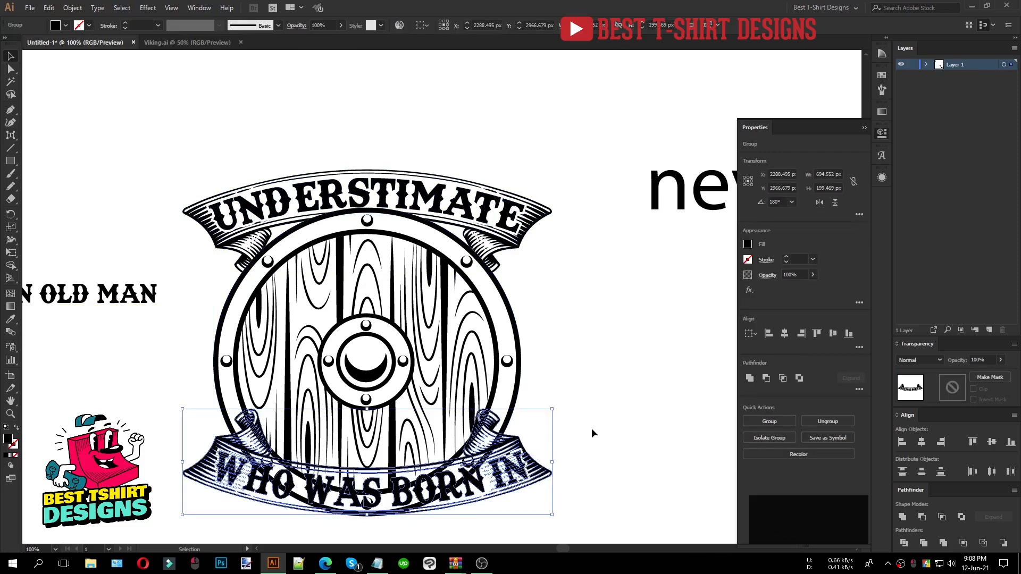
{"action": "key", "text": "Down"}
{"action": "key", "text": "Down"}
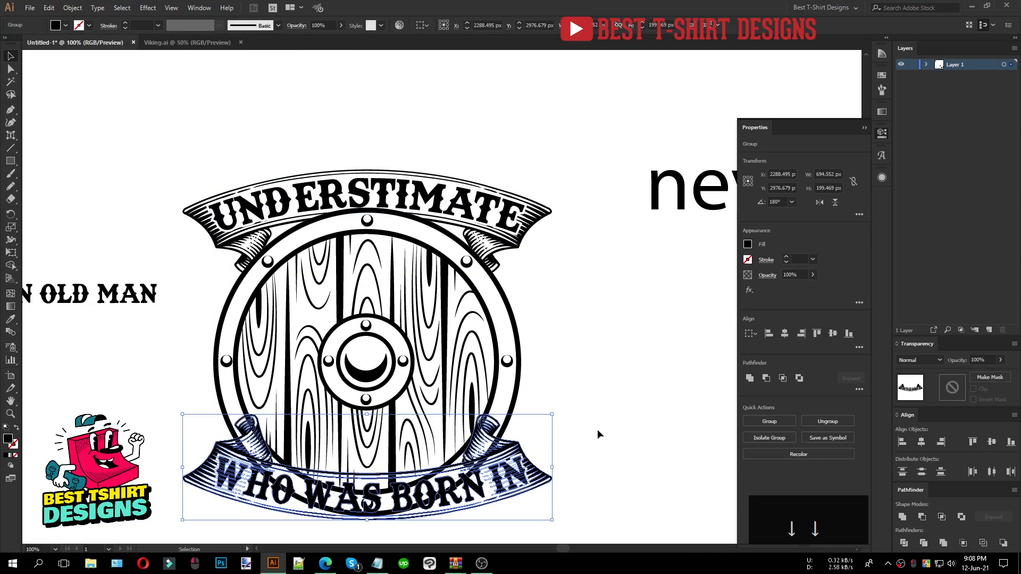
{"action": "left_click", "coordinate": [599, 433]}
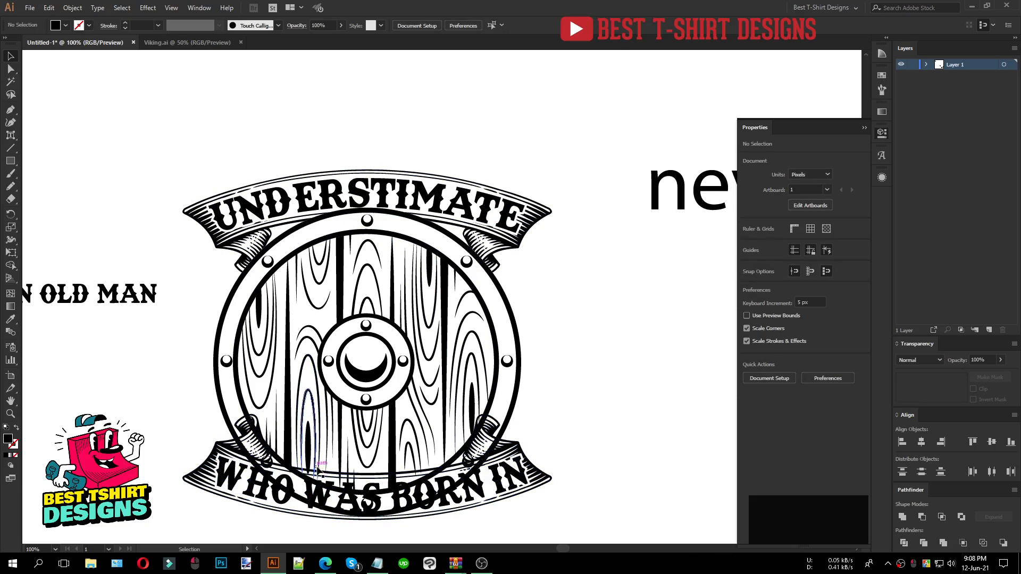
{"action": "scroll", "coordinate": [317, 470], "scroll_direction": "down", "scroll_amount": 2}
{"action": "scroll", "coordinate": [352, 520], "scroll_direction": "up", "scroll_amount": 1}
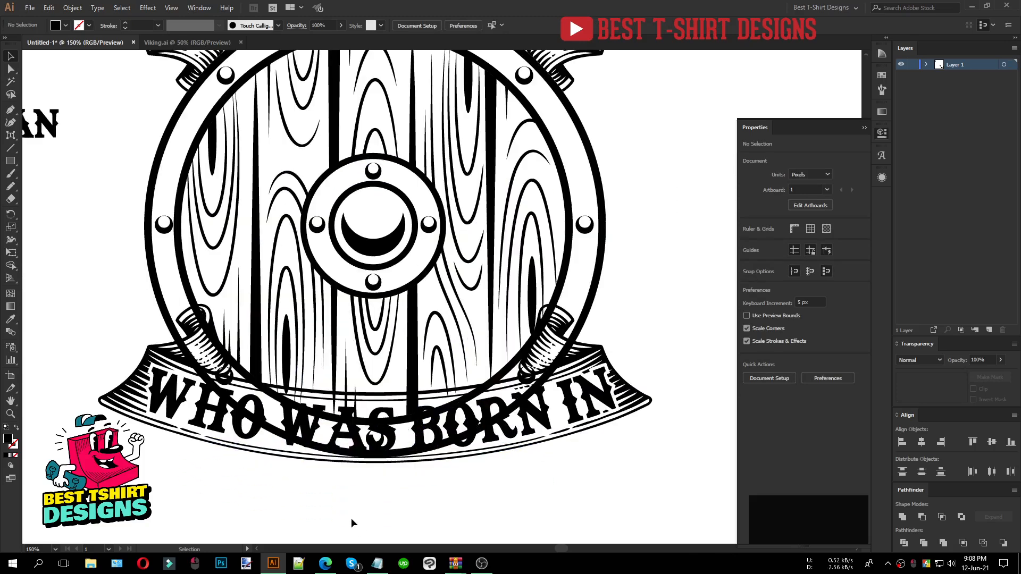
{"action": "scroll", "coordinate": [605, 322], "scroll_direction": "up", "scroll_amount": 2}
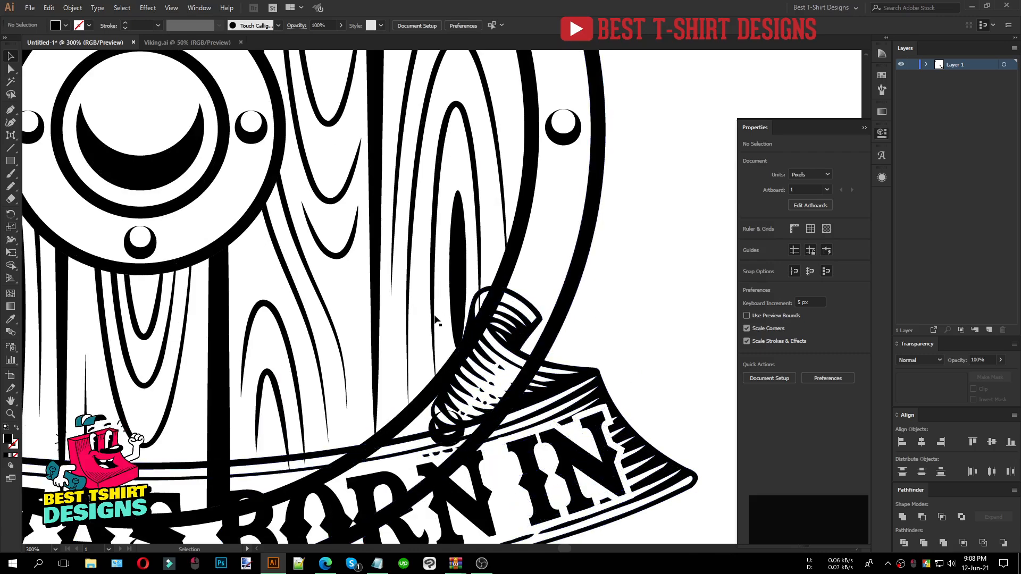
Copy the "WHO WAS BORN IN" ribbon and paste it in place into the shield's opacity mask.
{"action": "scroll", "coordinate": [478, 335], "scroll_direction": "down", "scroll_amount": 1}
{"action": "scroll", "coordinate": [162, 366], "scroll_direction": "up", "scroll_amount": 1}
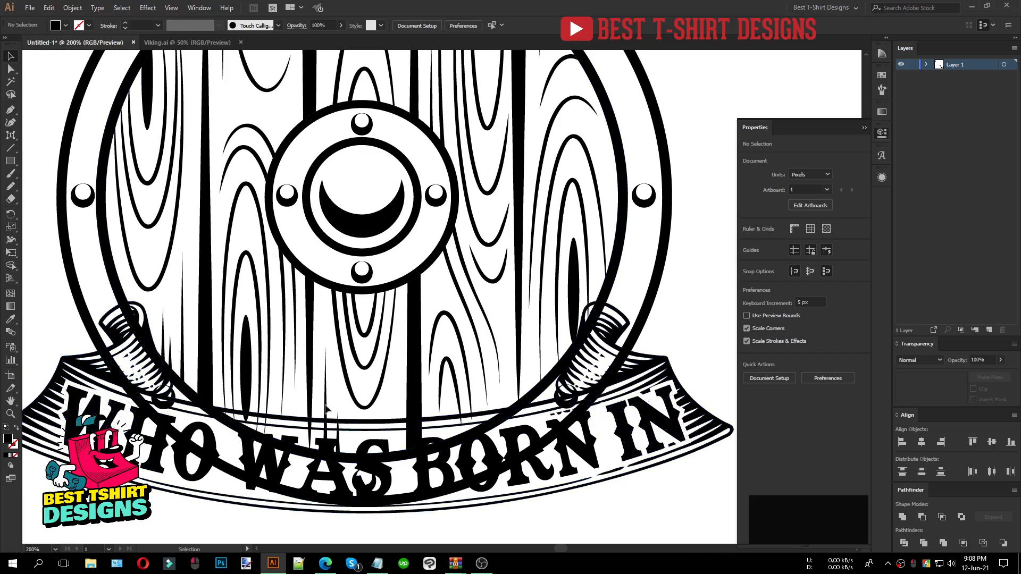
{"action": "scroll", "coordinate": [315, 391], "scroll_direction": "down", "scroll_amount": 1}
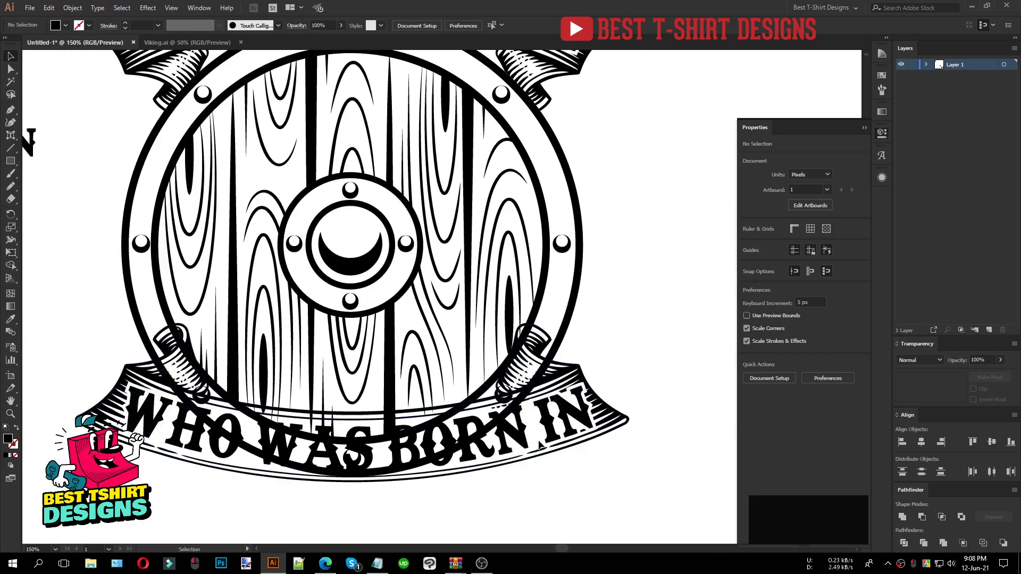
{"action": "left_click", "coordinate": [551, 439]}
{"action": "key", "text": "ctrl+c"}
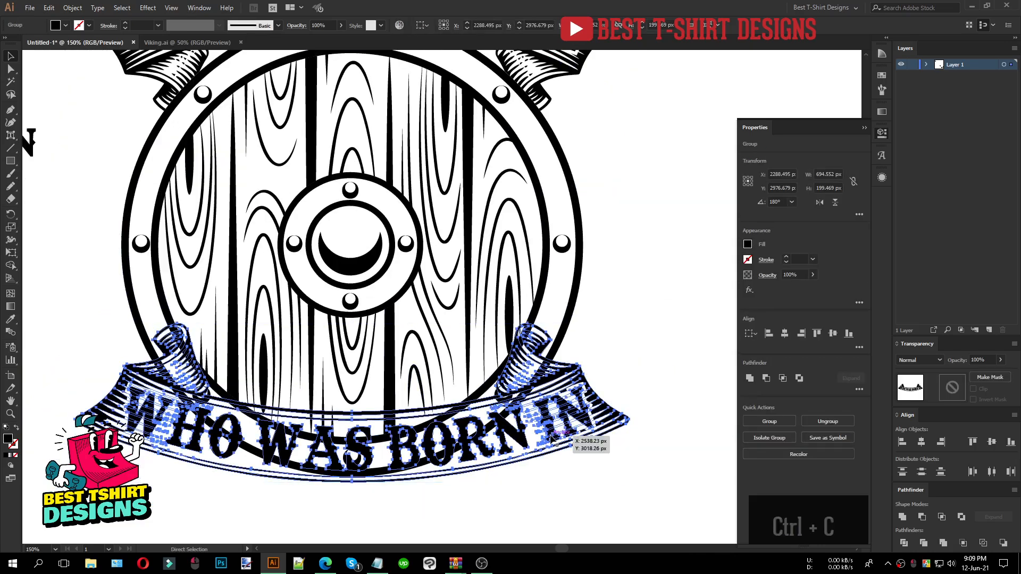
{"action": "left_click", "coordinate": [394, 336]}
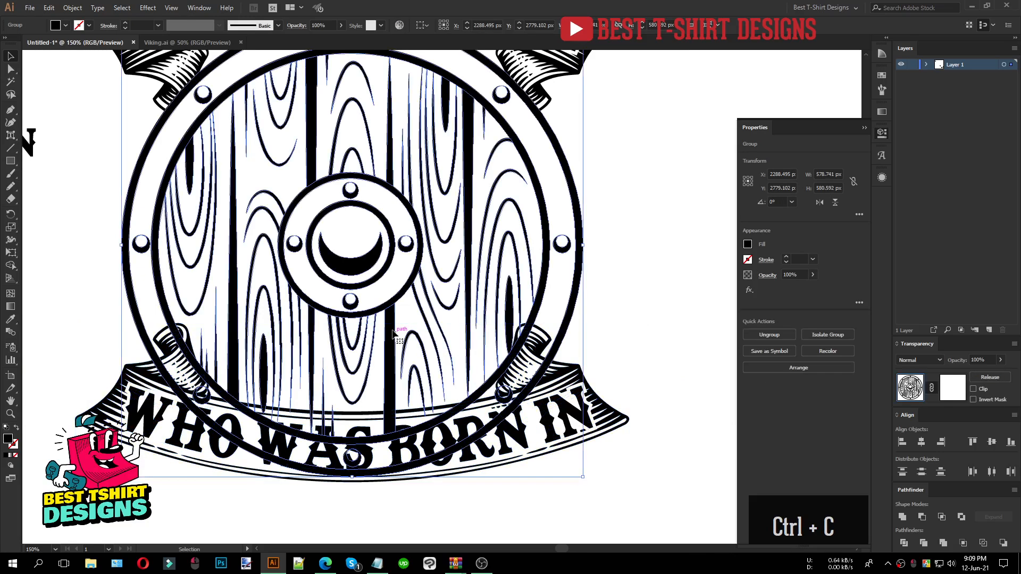
{"action": "left_click", "coordinate": [952, 390]}
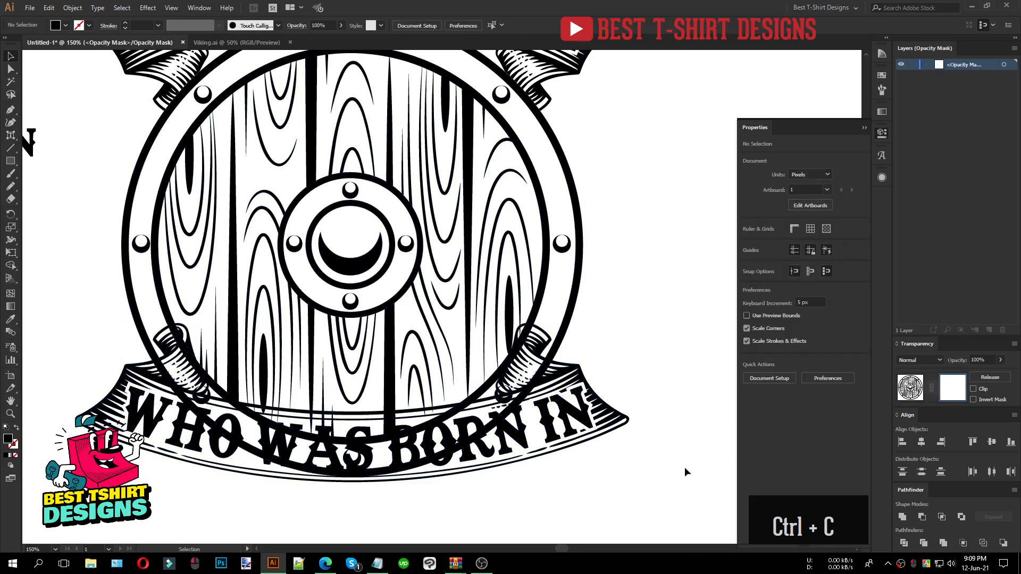
{"action": "key", "text": "ctrl+f"}
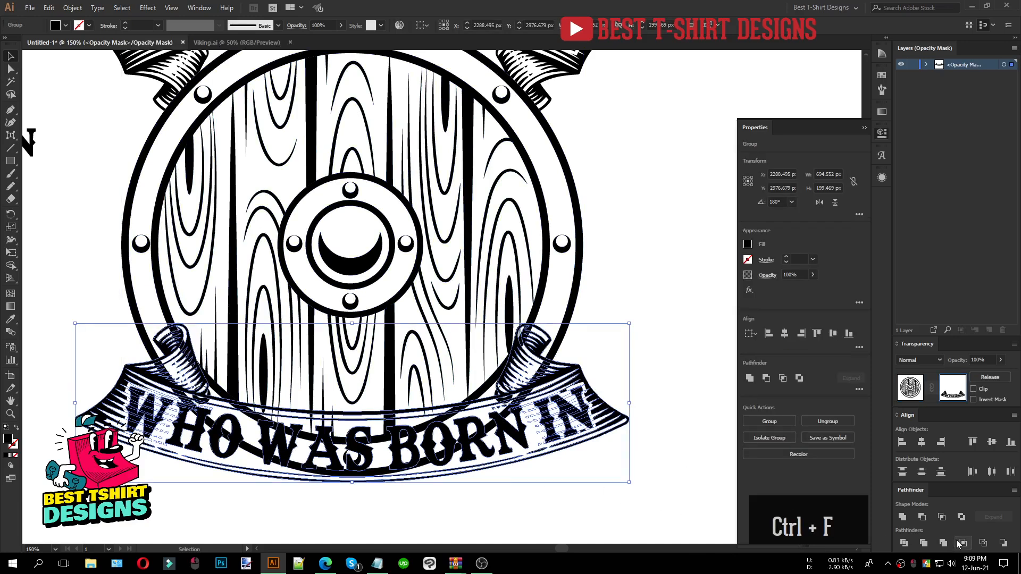
Merge the pasted ribbon in the shield's mask into a solid black silhouette and leave mask editing.
{"action": "left_click", "coordinate": [902, 517]}
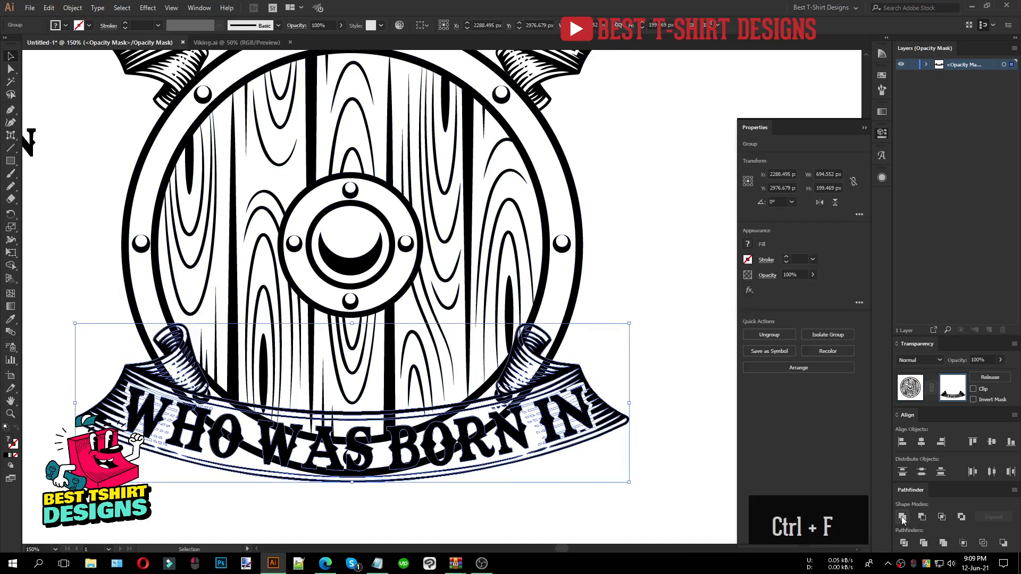
{"action": "left_click", "coordinate": [565, 518]}
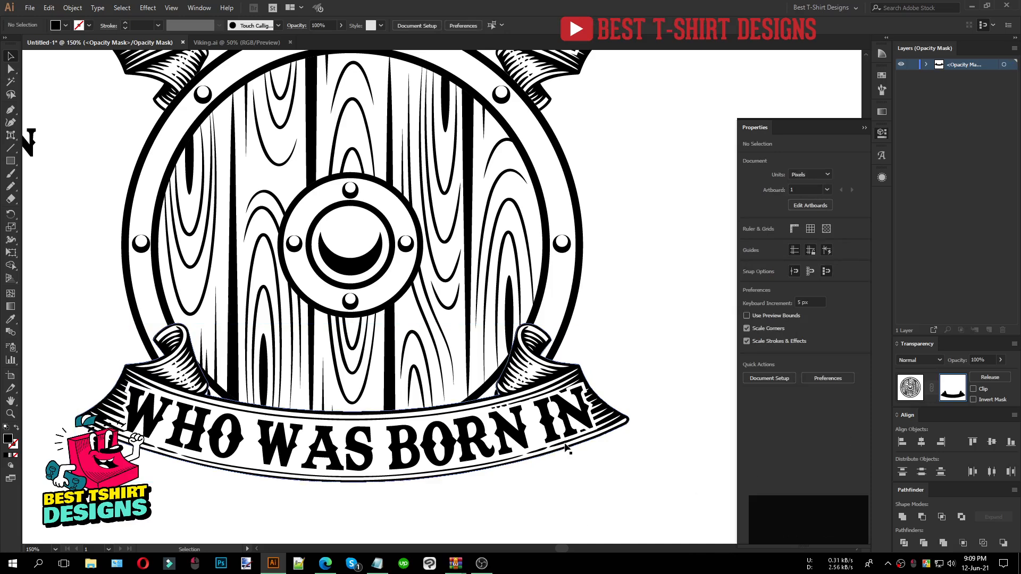
{"action": "scroll", "coordinate": [524, 502], "scroll_direction": "down", "scroll_amount": 1}
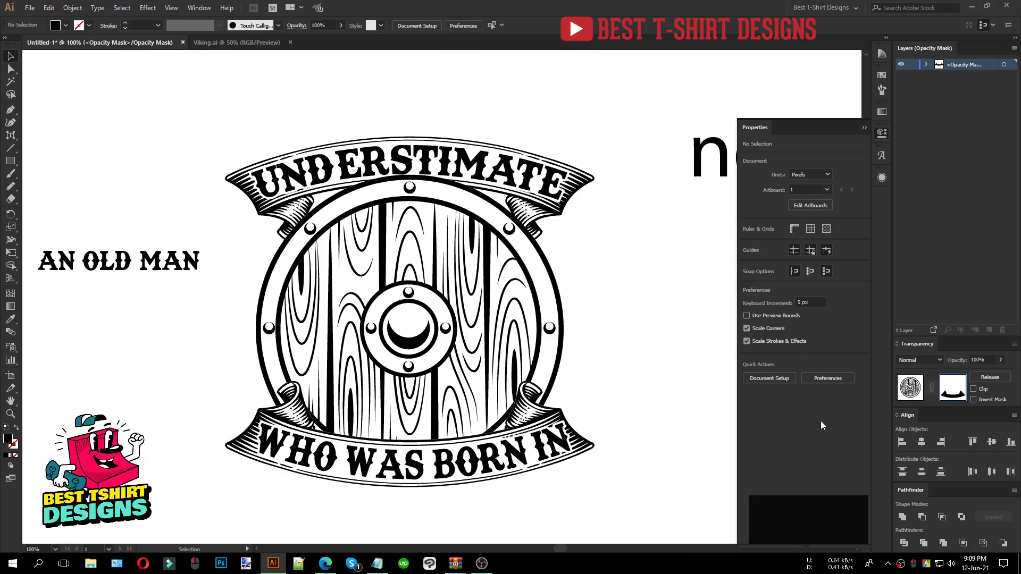
{"action": "left_click", "coordinate": [919, 392]}
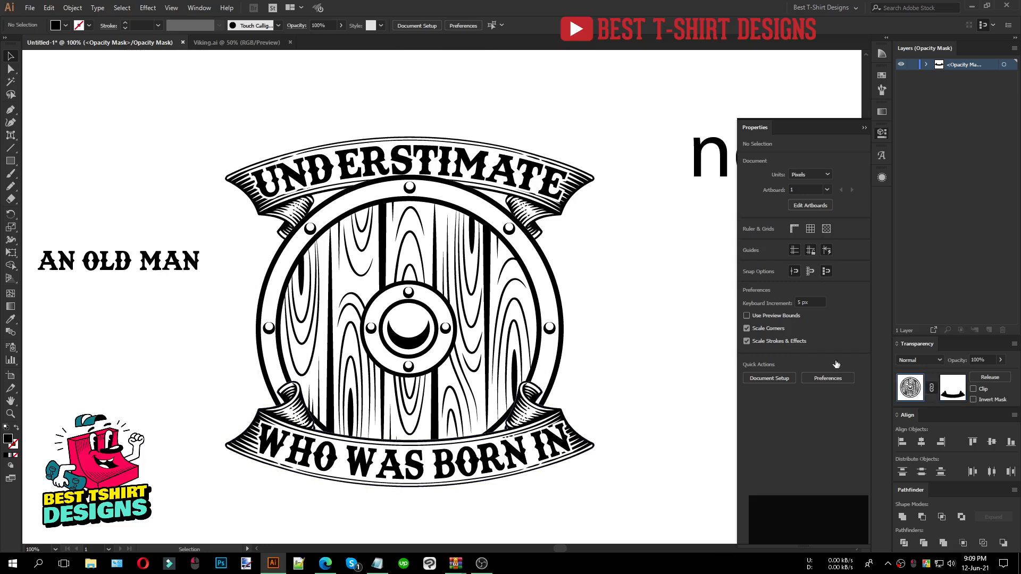
Add a solid silhouette copy of the "UNDERSTIMATE" ribbon in place to the shield's opacity mask.
{"action": "left_click", "coordinate": [576, 239]}
{"action": "left_click", "coordinate": [530, 219]}
{"action": "key", "text": "ctrl+c"}
{"action": "left_click", "coordinate": [526, 285]}
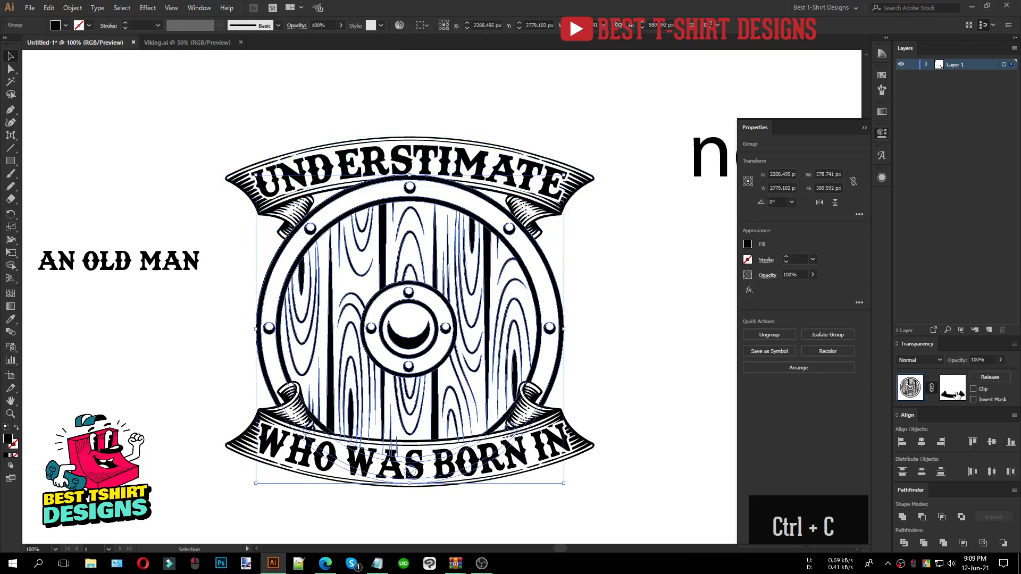
{"action": "left_click", "coordinate": [957, 393]}
{"action": "key", "text": "ctrl+a"}
{"action": "left_click", "coordinate": [672, 334]}
{"action": "key", "text": "ctrl+f"}
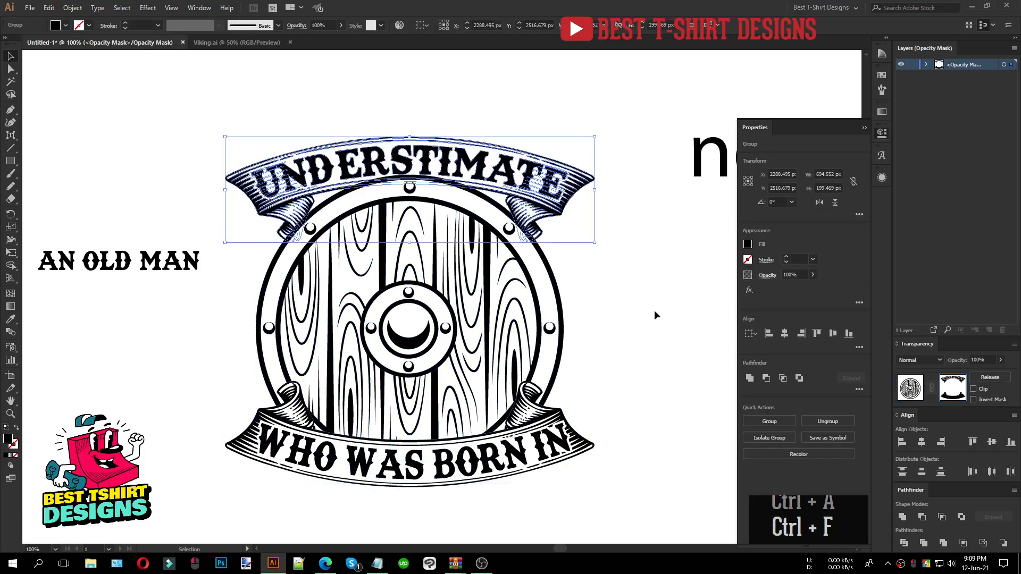
{"action": "left_click", "coordinate": [945, 543]}
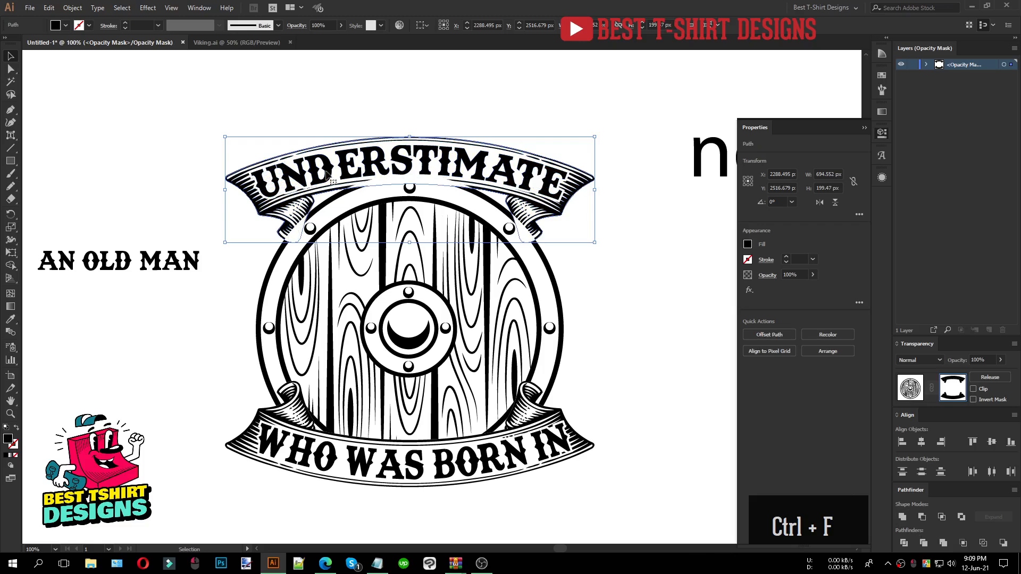
{"action": "left_click", "coordinate": [910, 389]}
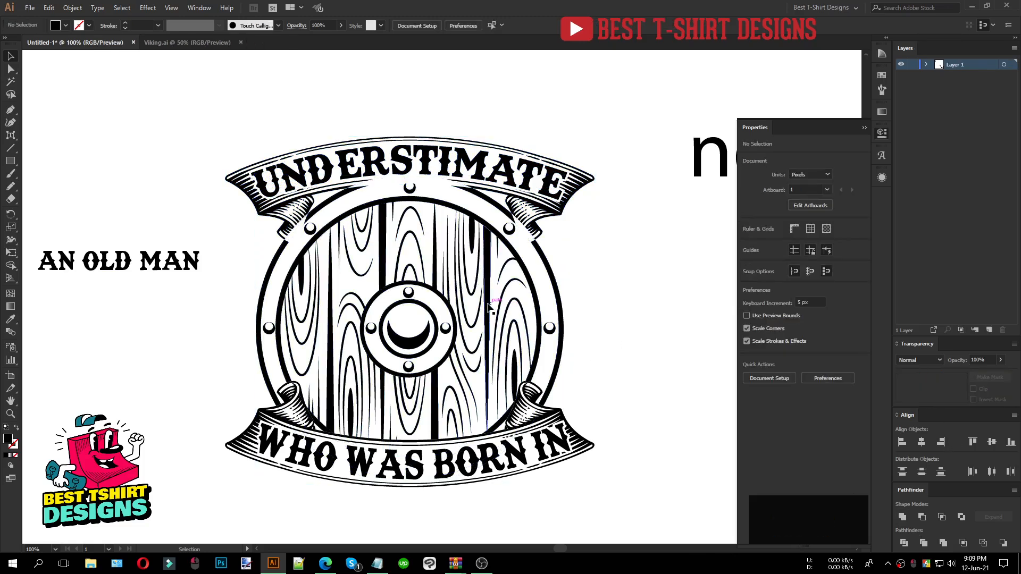
Delete the black disc from the "UNDERSTIMATE" ribbon's opacity mask and leave mask editing.
{"action": "left_click", "coordinate": [550, 223]}
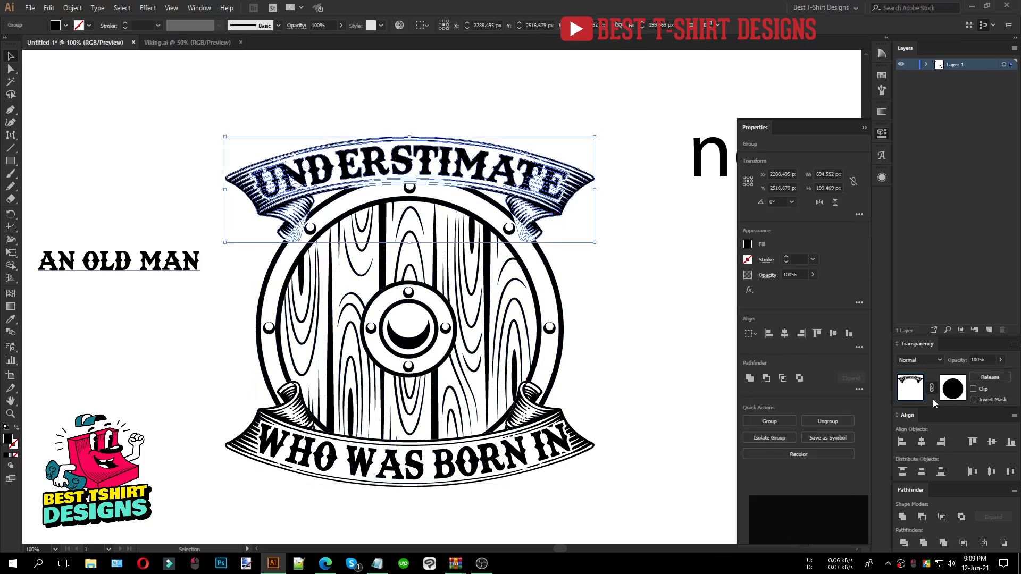
{"action": "left_click", "coordinate": [954, 388]}
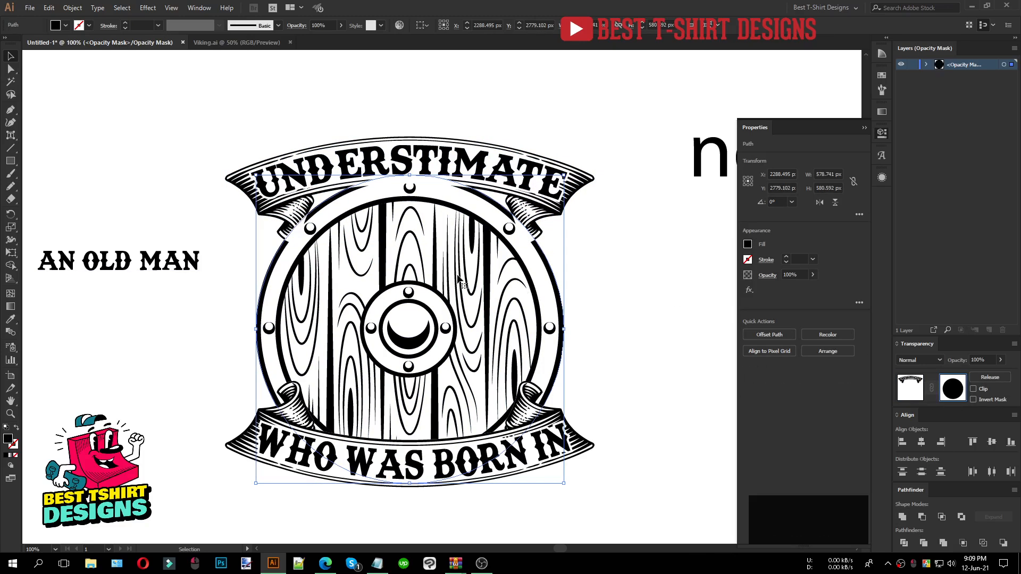
{"action": "key", "text": "Delete"}
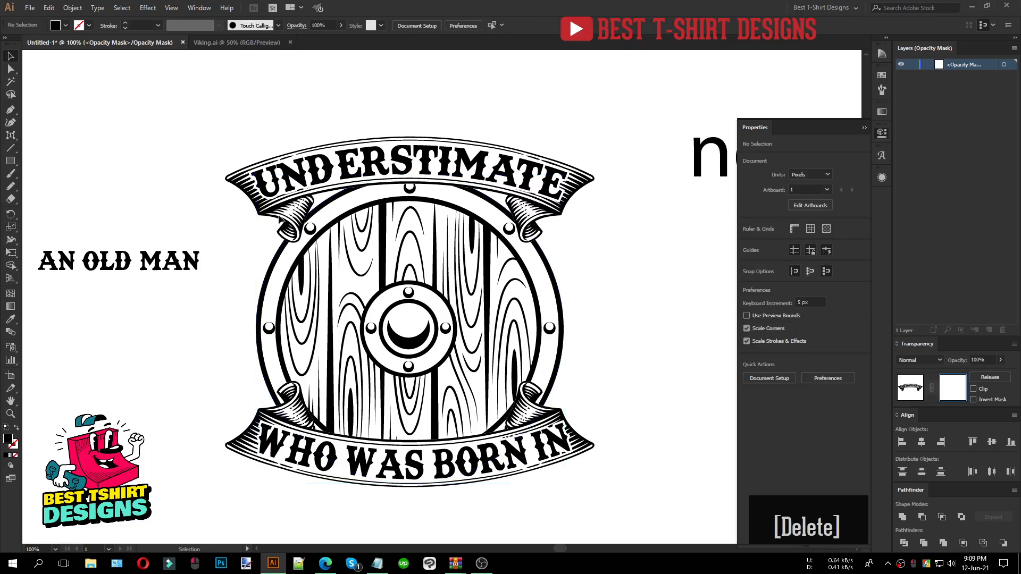
{"action": "left_click", "coordinate": [907, 396]}
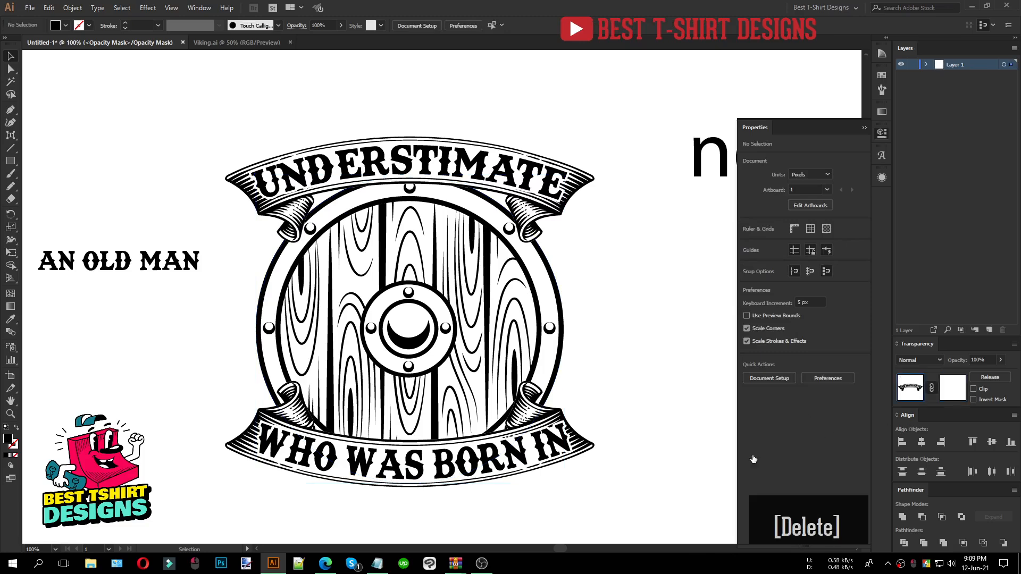
{"action": "left_click", "coordinate": [627, 458]}
Move the "AN OLD MAN" text below the lower ribbon and convert it to outlines.
{"action": "key", "text": "ctrl+minus"}
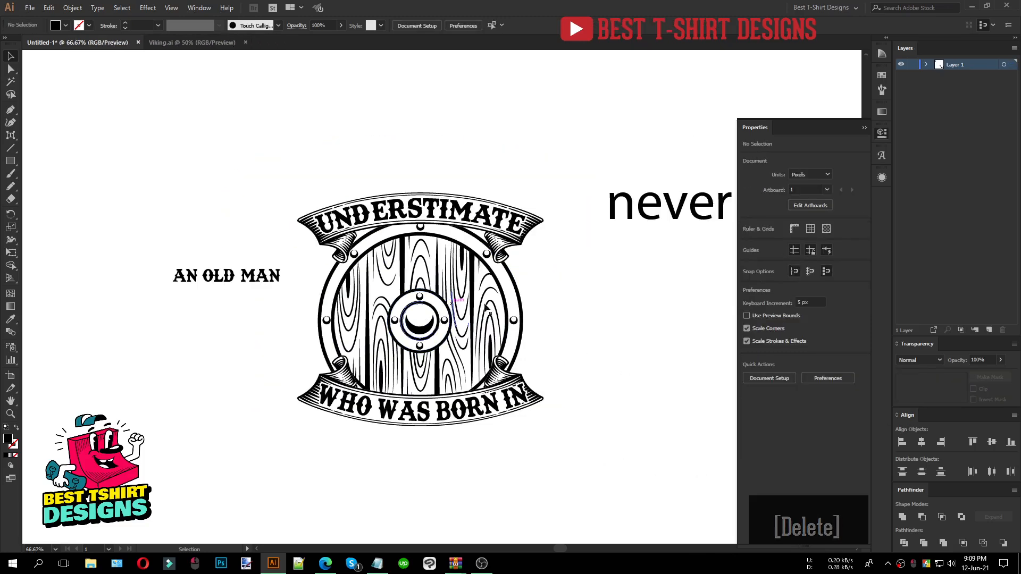
{"action": "left_click_drag", "start_coordinate": [235, 281], "coordinate": [547, 379]}
{"action": "key", "text": "ctrl+plus"}
{"action": "key", "text": "ctrl+plus"}
{"action": "left_click_drag", "start_coordinate": [456, 381], "coordinate": [433, 495]}
{"action": "key", "text": "ctrl+minus"}
{"action": "key", "text": "ctrl+minus"}
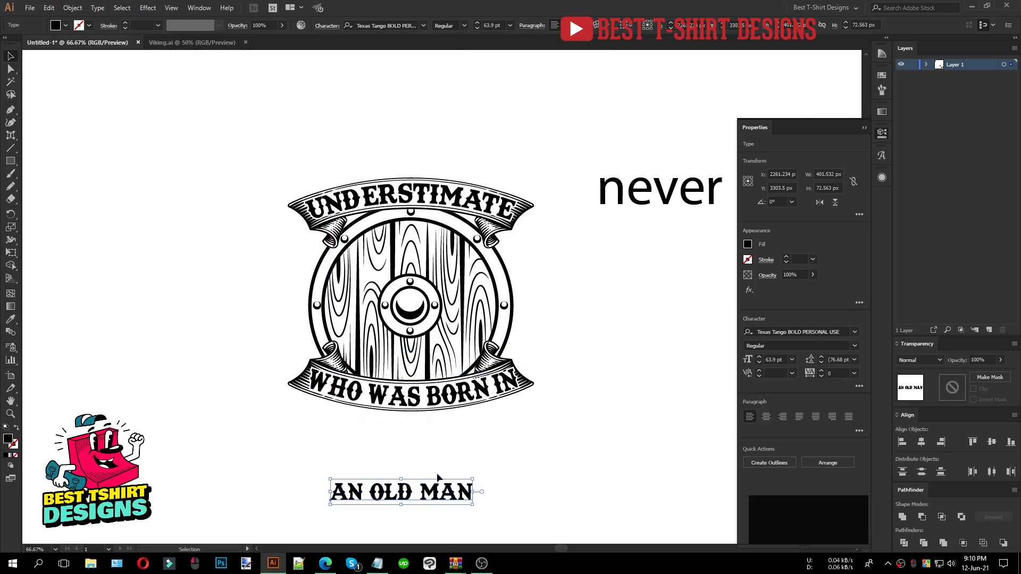
{"action": "left_click", "coordinate": [467, 447]}
{"action": "right_click", "coordinate": [408, 496]}
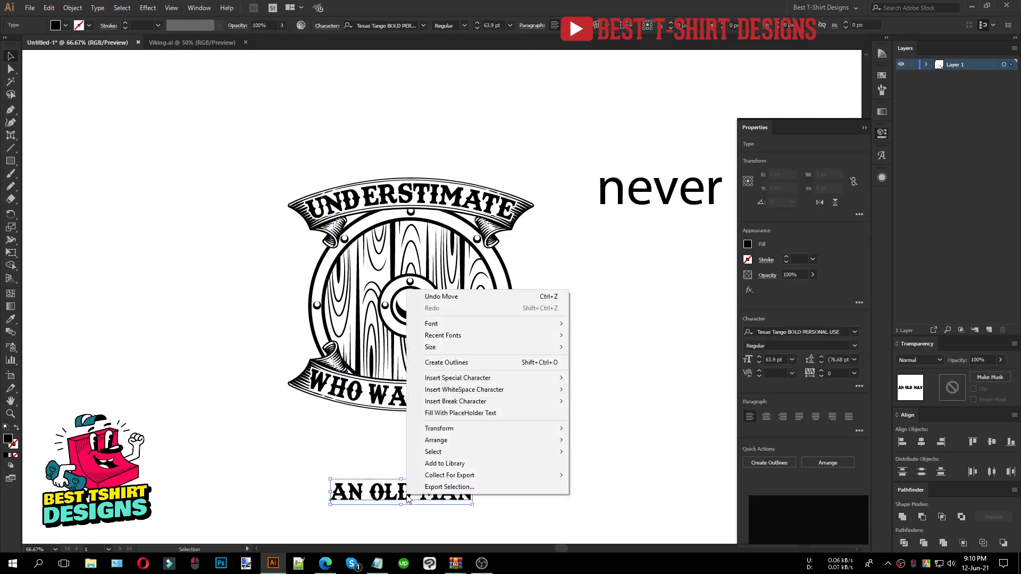
{"action": "left_click", "coordinate": [447, 362]}
{"action": "scroll", "coordinate": [452, 417], "scroll_direction": "down", "scroll_amount": 2}
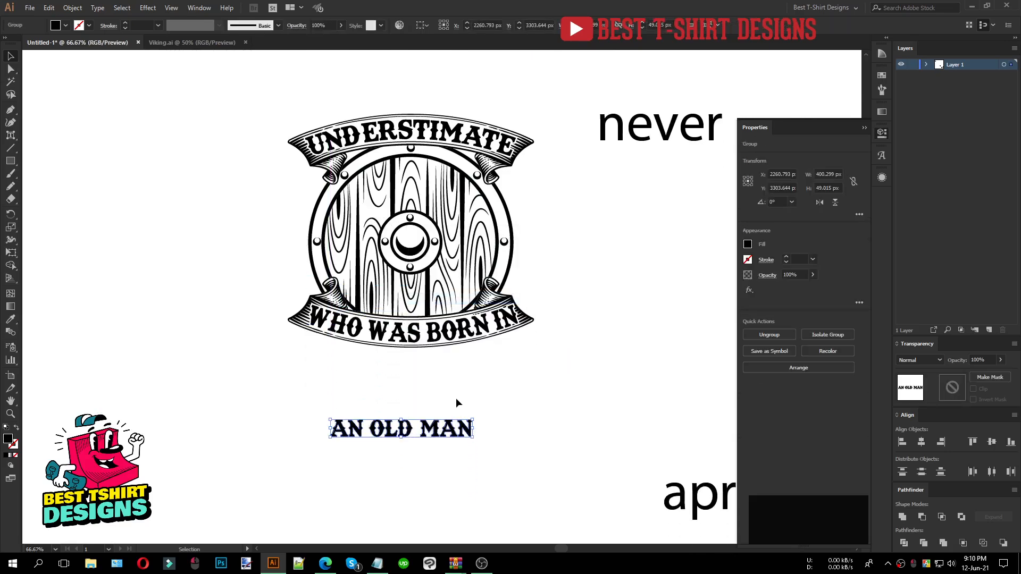
{"action": "left_click", "coordinate": [401, 460]}
Draw a black fully rounded rectangle about 447 by 77 px around "AN OLD MAN" and place it behind the lettering.
{"action": "scroll", "coordinate": [401, 460], "scroll_direction": "up", "scroll_amount": 3}
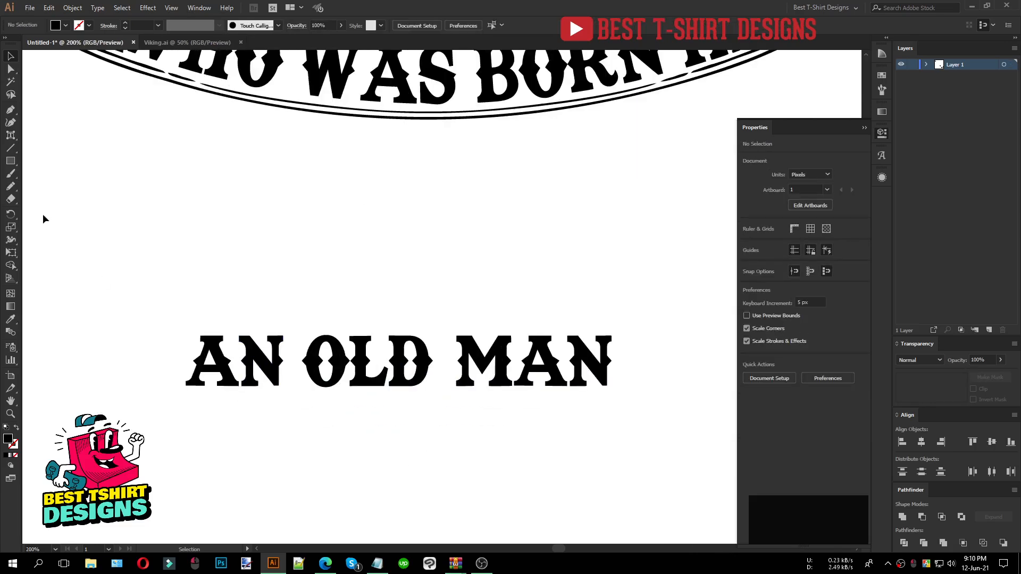
{"action": "left_click_drag", "start_coordinate": [14, 168], "coordinate": [45, 174]}
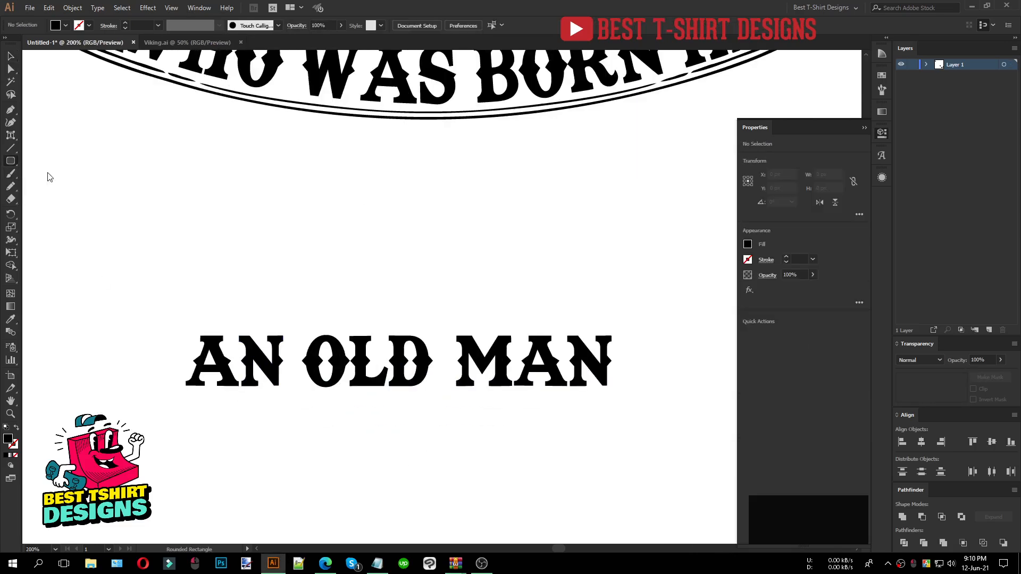
{"action": "left_click_drag", "start_coordinate": [167, 323], "coordinate": [643, 404]}
{"action": "key", "text": "v"}
{"action": "key", "text": "ctrl+x"}
{"action": "key", "text": "ctrl+b"}
Fill the "AN OLD MAN" lettering with the white of the artboard background.
{"action": "left_click", "coordinate": [419, 367]}
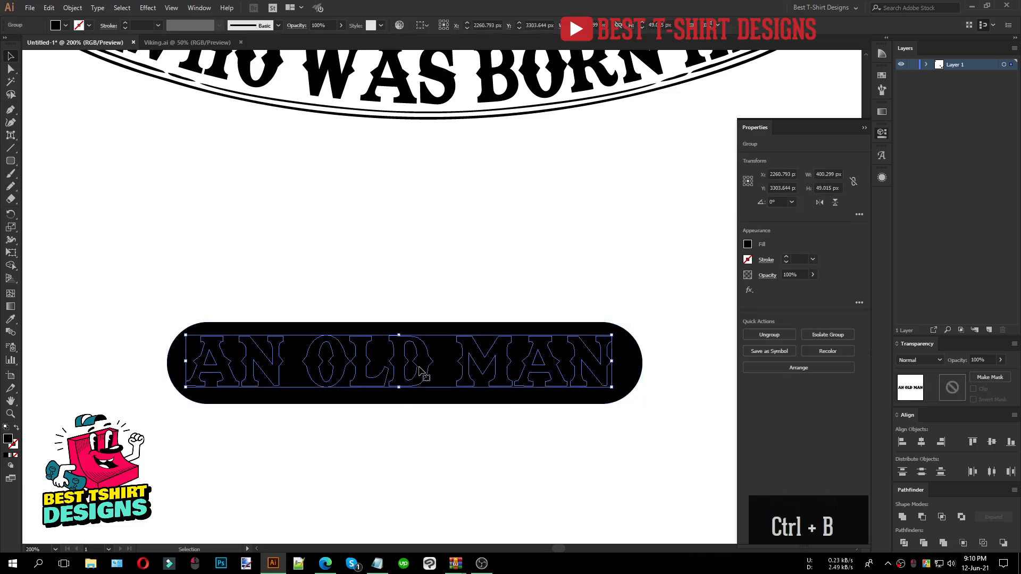
{"action": "key", "text": "i"}
{"action": "left_click", "coordinate": [429, 456]}
{"action": "key", "text": "v"}
{"action": "left_click", "coordinate": [394, 439]}
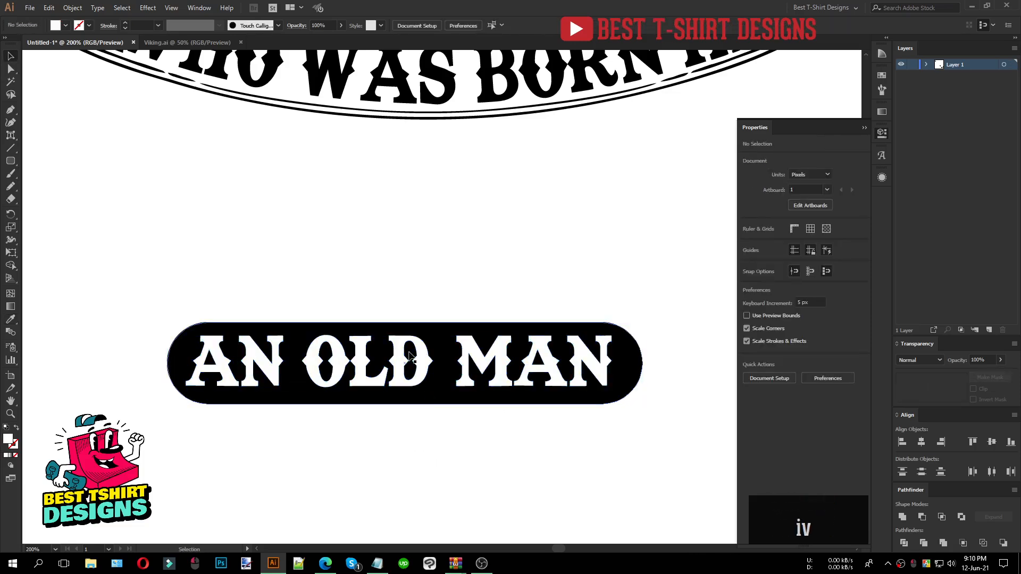
Centre the "AN OLD MAN" lettering and its rounded rectangle on each other horizontally and vertically.
{"action": "left_click_drag", "start_coordinate": [406, 286], "coordinate": [522, 439]}
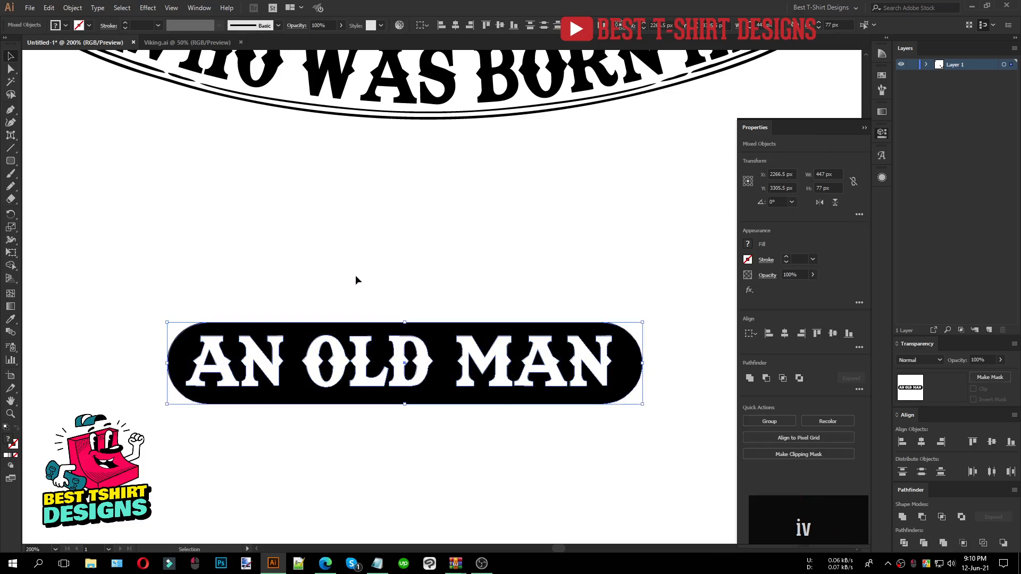
{"action": "left_click", "coordinate": [455, 27]}
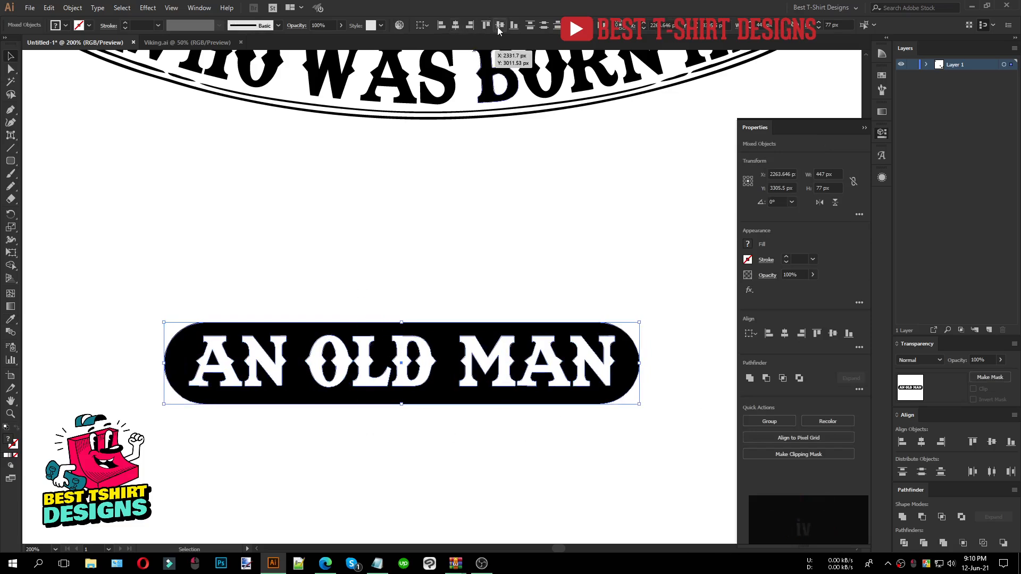
{"action": "left_click", "coordinate": [499, 26]}
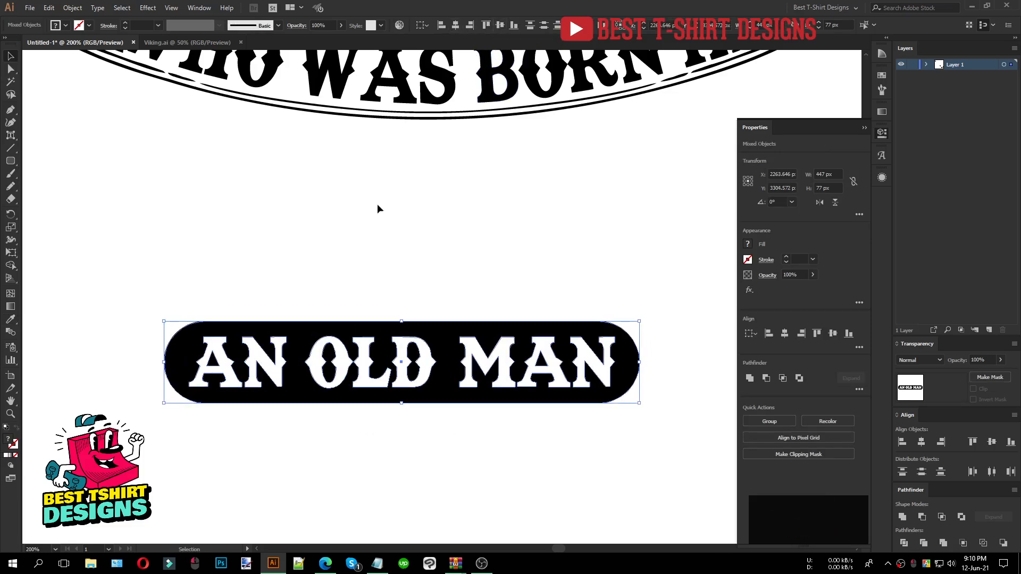
{"action": "left_click", "coordinate": [621, 430]}
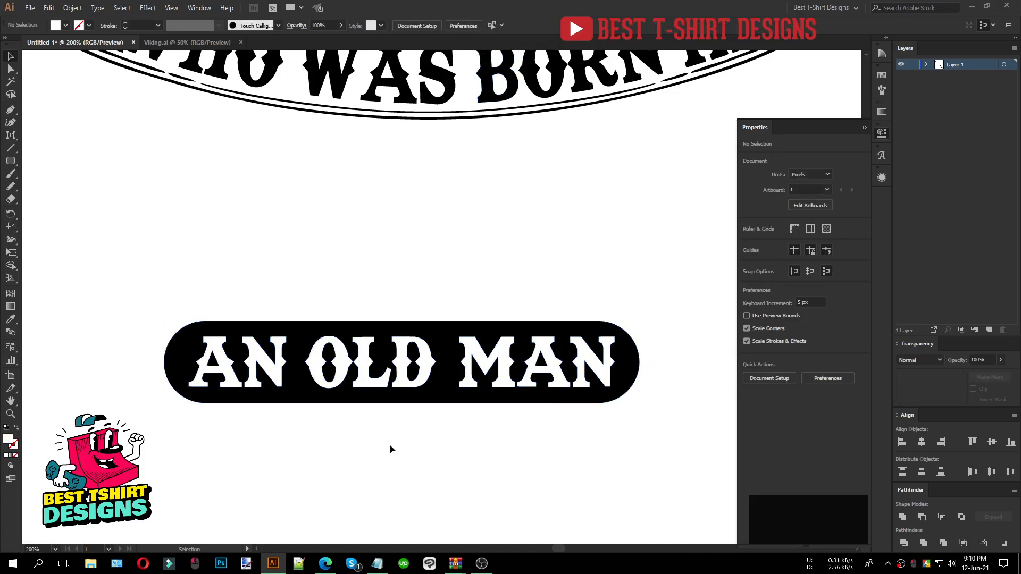
Offset the rounded rectangle's path outward by 7 px with miter joins.
{"action": "left_click", "coordinate": [297, 336]}
{"action": "key", "text": "ctrl+alt+f"}
{"action": "left_click", "coordinate": [308, 278]}
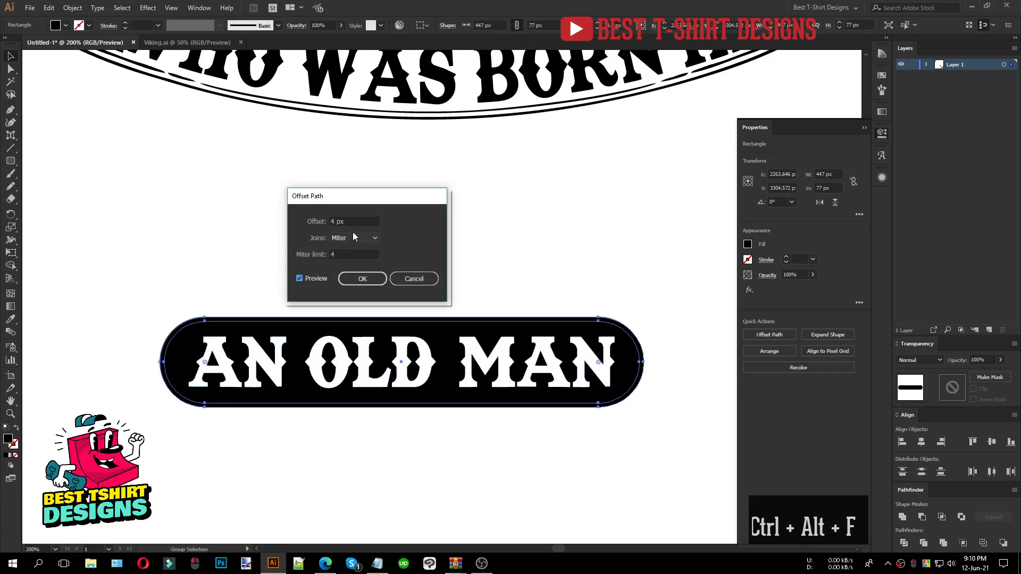
{"action": "scroll", "coordinate": [352, 219], "scroll_direction": "up", "scroll_amount": 3}
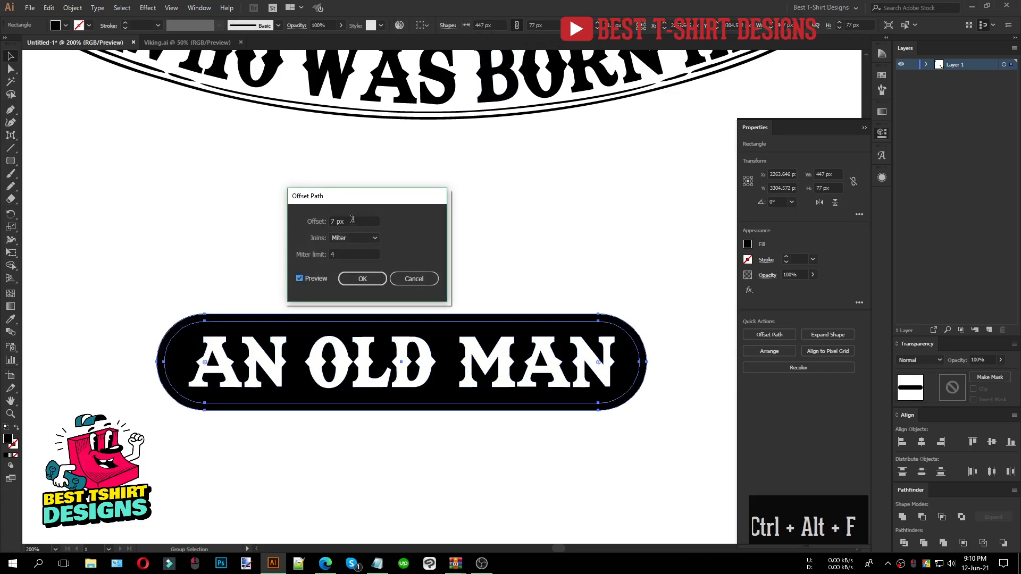
{"action": "left_click", "coordinate": [362, 277]}
Turn the offset shape's black fill into an outline stroke with a weight of 6 pt.
{"action": "key", "text": "x"}
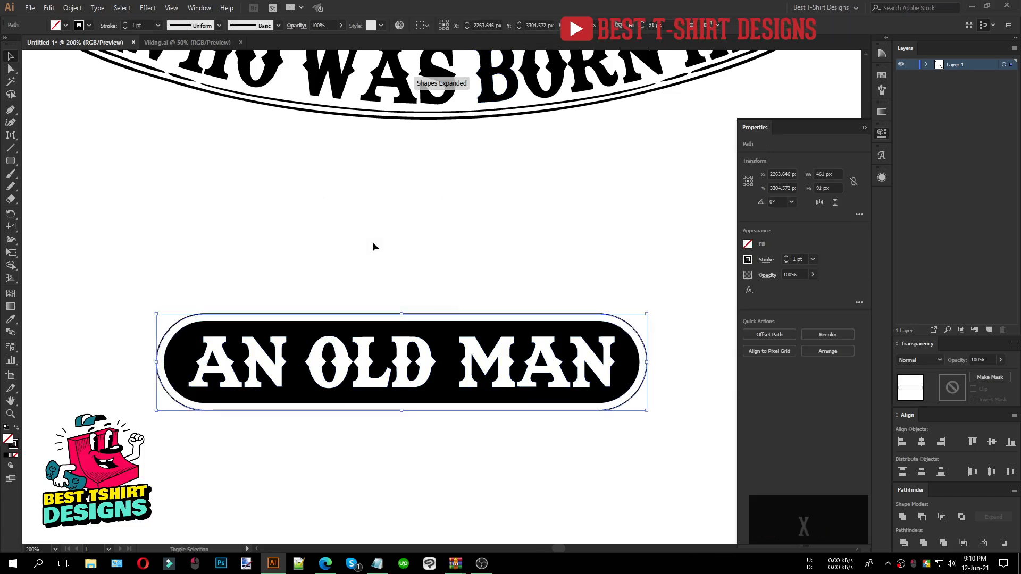
{"action": "scroll", "coordinate": [135, 24], "scroll_direction": "up", "scroll_amount": 9}
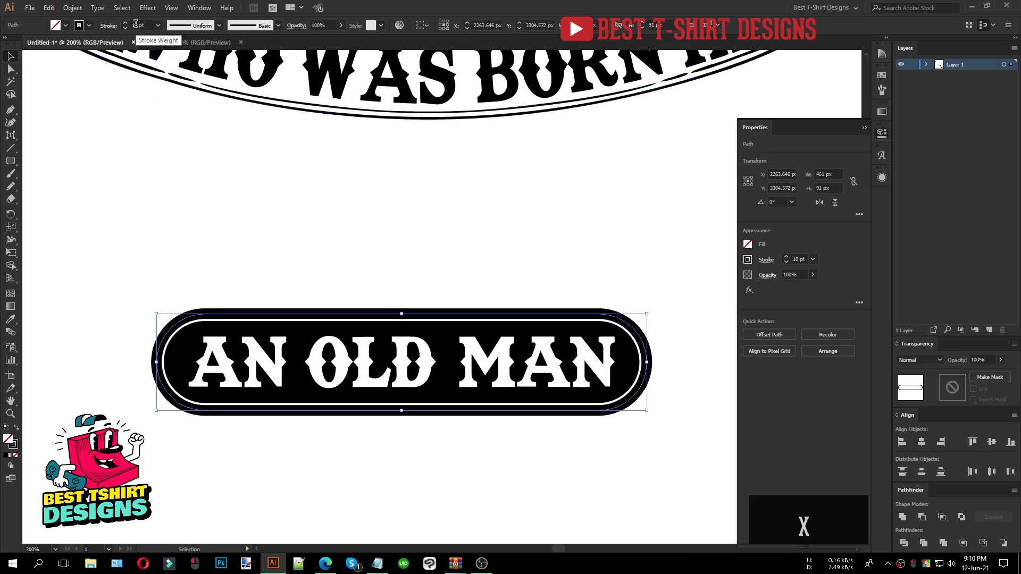
{"action": "scroll", "coordinate": [136, 24], "scroll_direction": "down", "scroll_amount": 4}
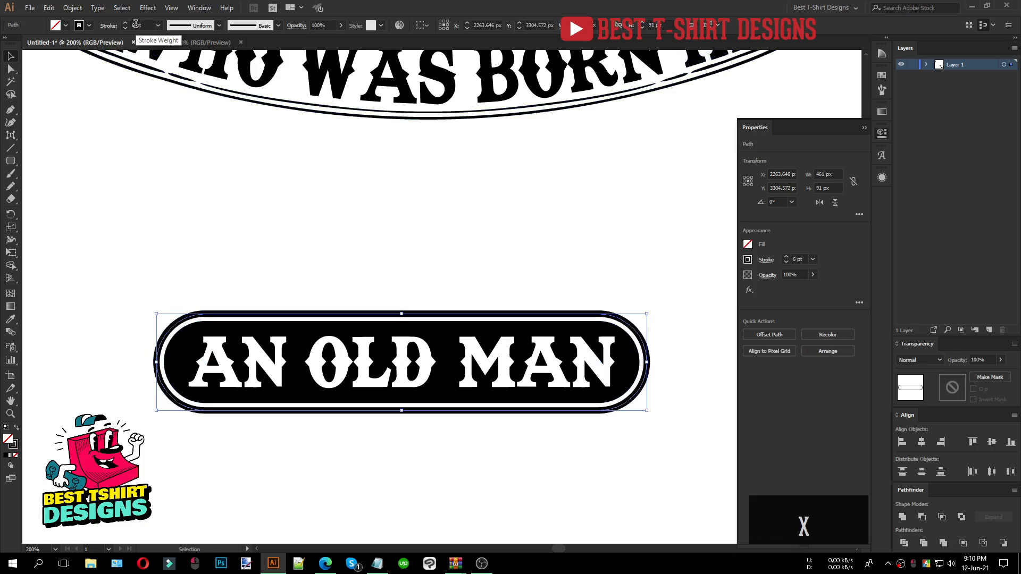
{"action": "left_click", "coordinate": [72, 8]}
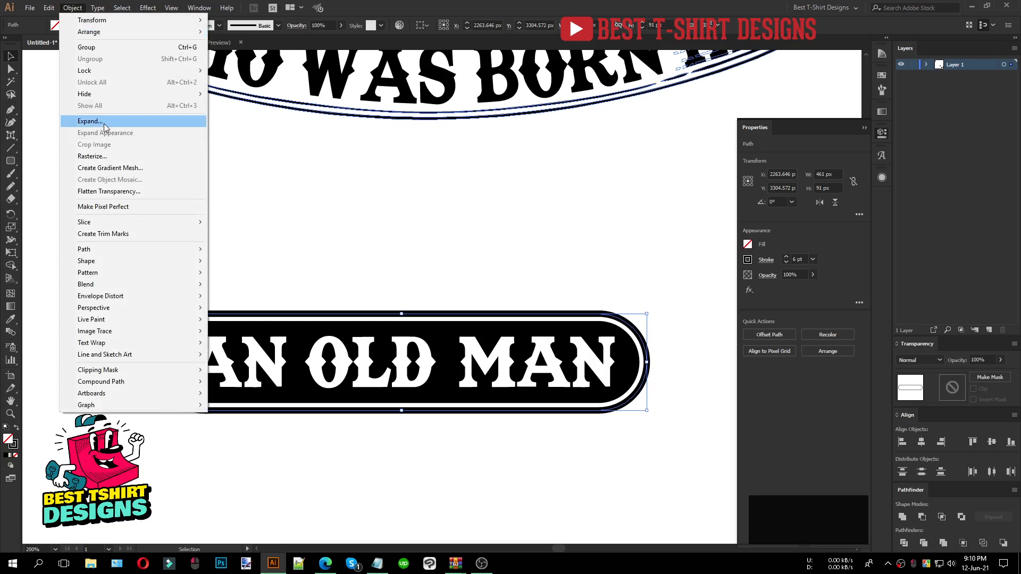
{"action": "left_click", "coordinate": [407, 220]}
{"action": "left_click", "coordinate": [349, 260]}
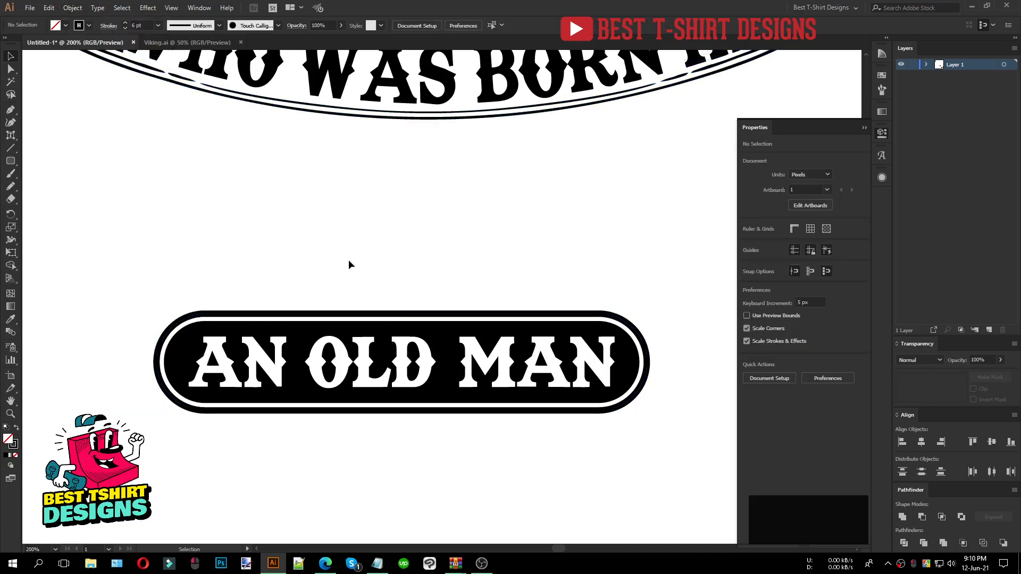
Knock the "AN OLD MAN" lettering out of the black rounded rectangle with an opacity mask containing the lettering filled black.
{"action": "left_click", "coordinate": [410, 370]}
{"action": "key", "text": "ctrl+x"}
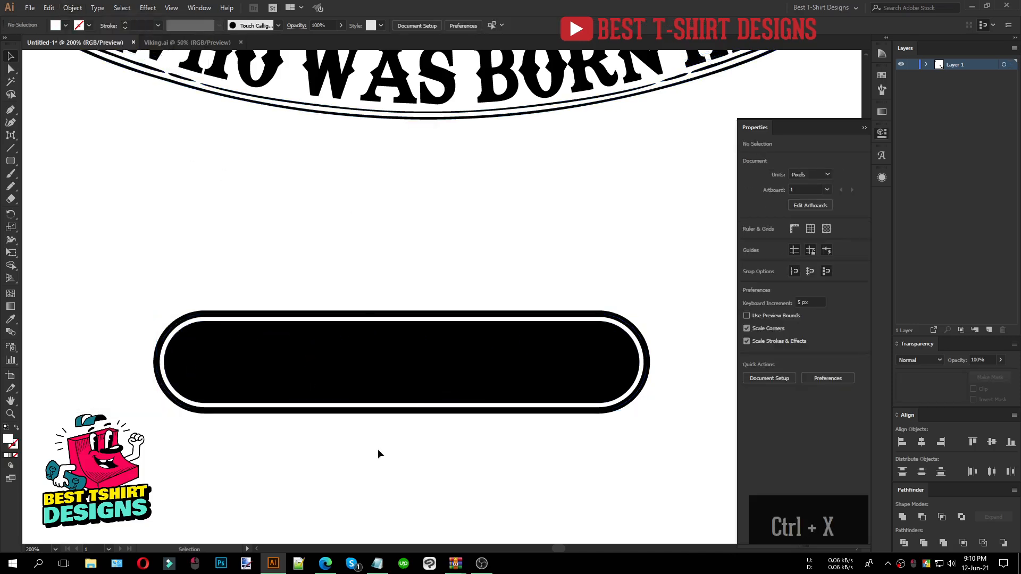
{"action": "left_click", "coordinate": [379, 366]}
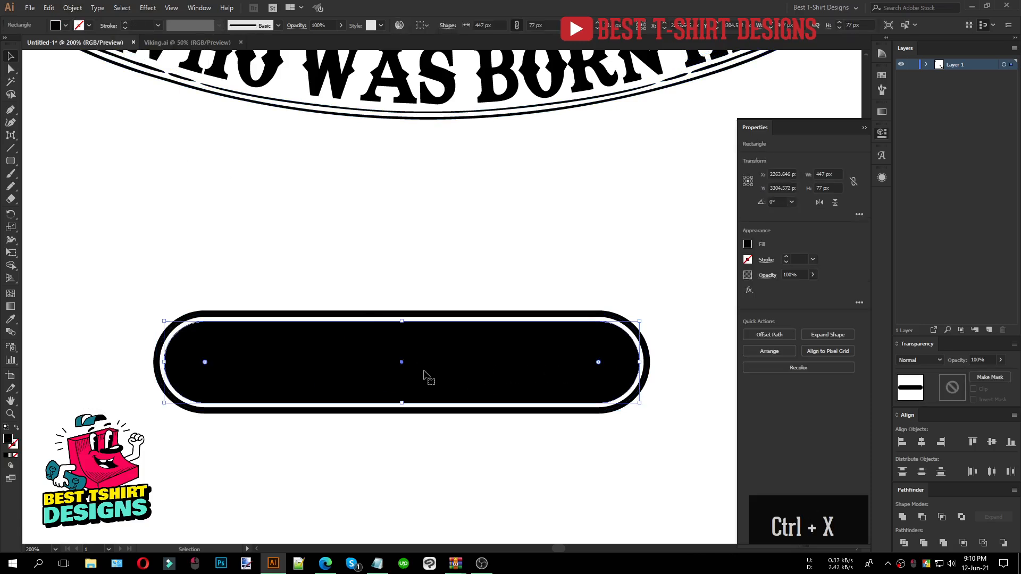
{"action": "left_click", "coordinate": [952, 388]}
{"action": "key", "text": "ctrl+f"}
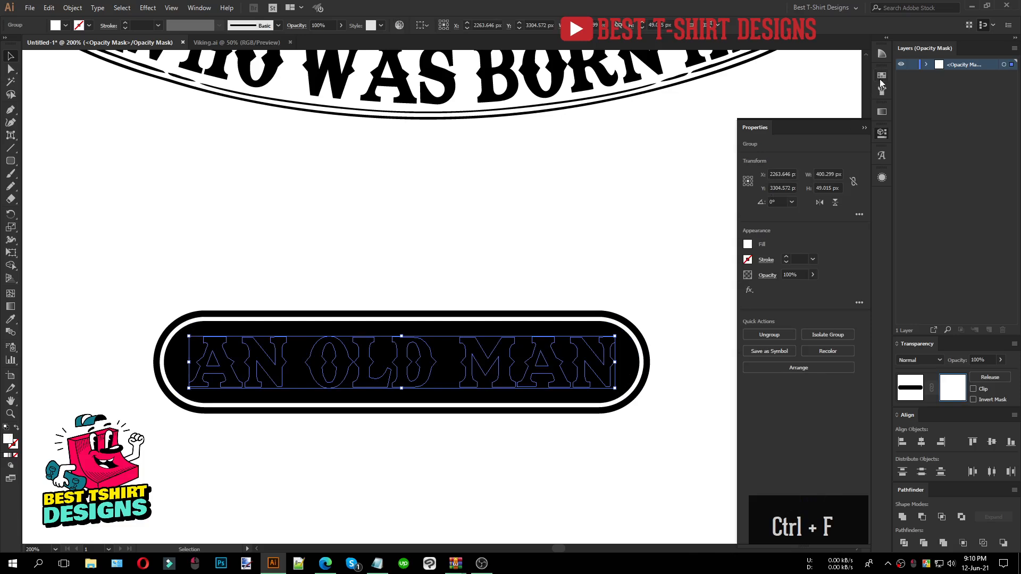
{"action": "left_click", "coordinate": [880, 80]}
{"action": "left_click", "coordinate": [771, 103]}
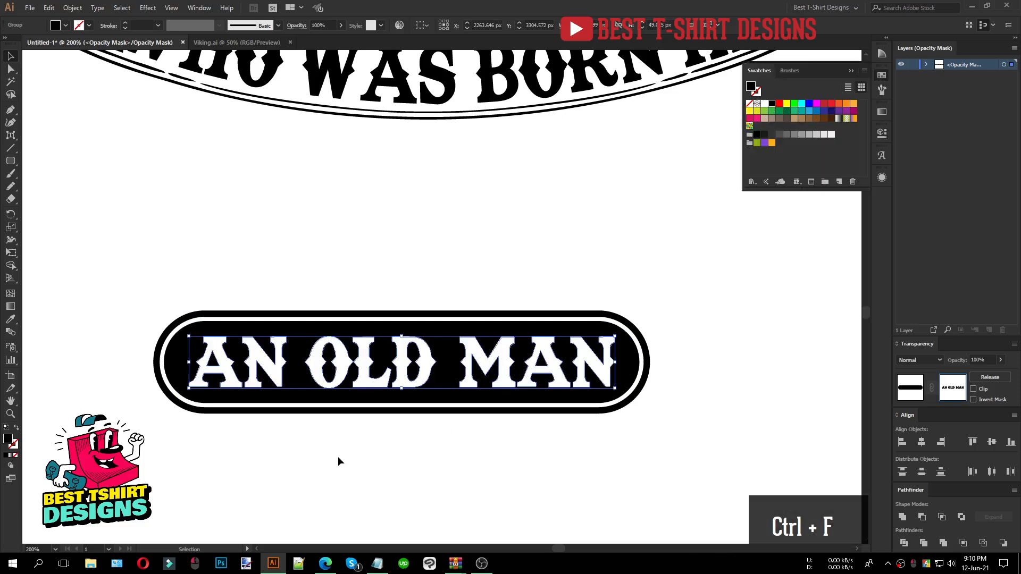
{"action": "left_click", "coordinate": [910, 388]}
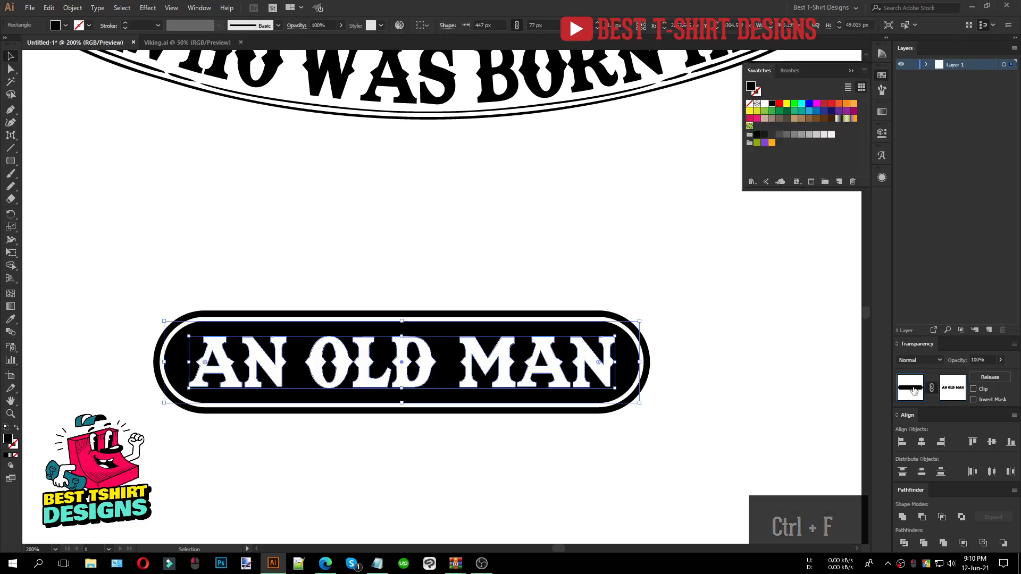
{"action": "left_click", "coordinate": [403, 481]}
Draw a rounded rectangle about 479 by 257 px over the badge, fill it dark blue and place it behind the badge.
{"action": "left_click", "coordinate": [11, 160]}
{"action": "left_click_drag", "start_coordinate": [87, 236], "coordinate": [595, 509]}
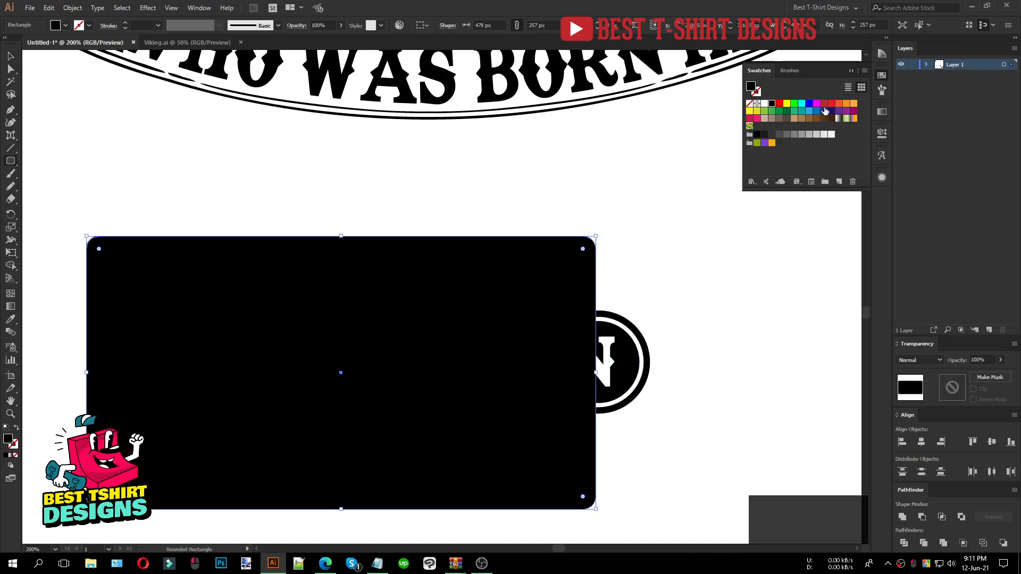
{"action": "left_click", "coordinate": [824, 109]}
{"action": "key", "text": "ctrl+x"}
{"action": "key", "text": "ctrl+b"}
{"action": "key", "text": "v"}
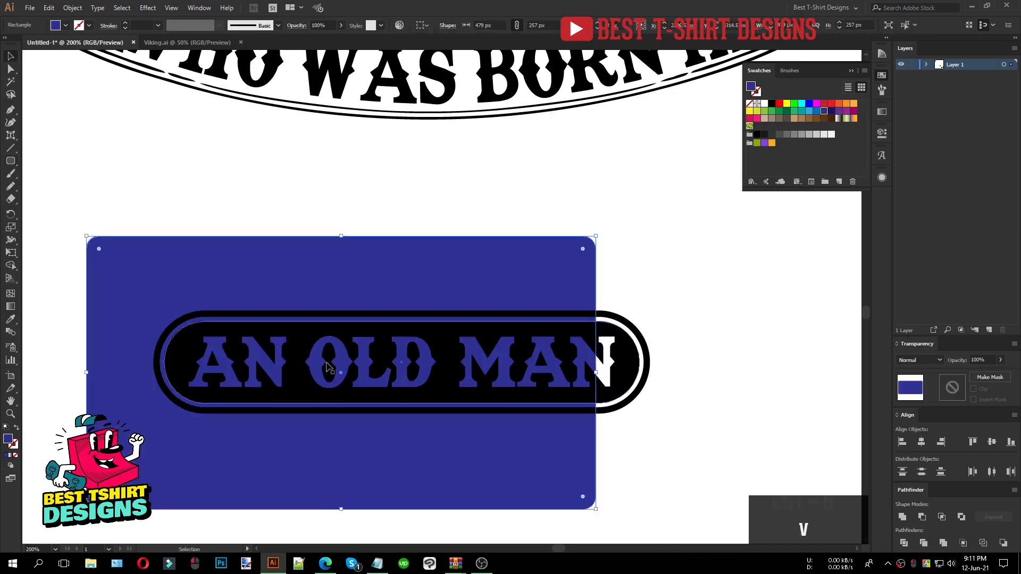
Recolour the test rectangle behind the badge red to check the cut-out lettering, and delete the rectangle.
{"action": "left_click", "coordinate": [826, 104]}
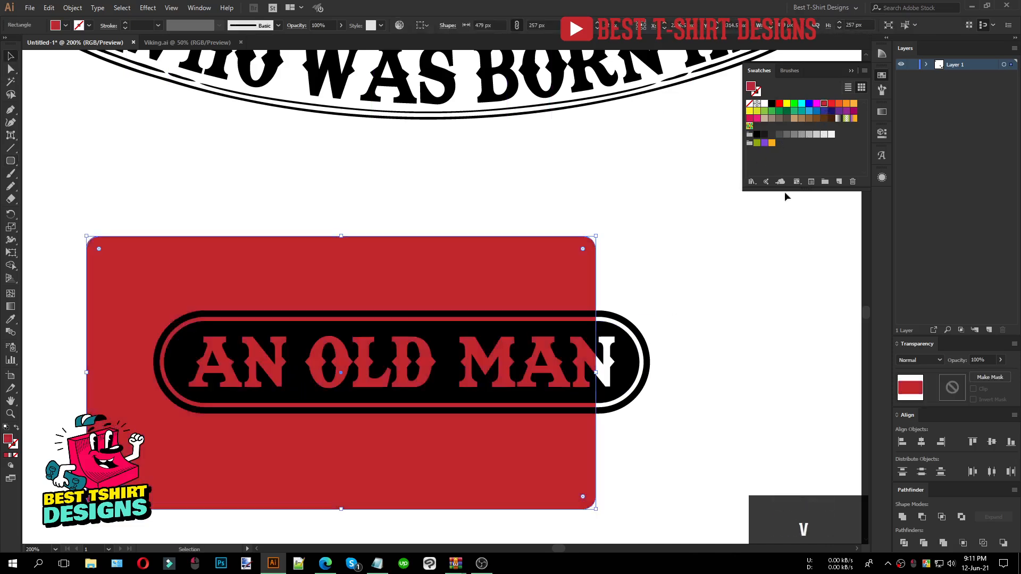
{"action": "left_click", "coordinate": [719, 325]}
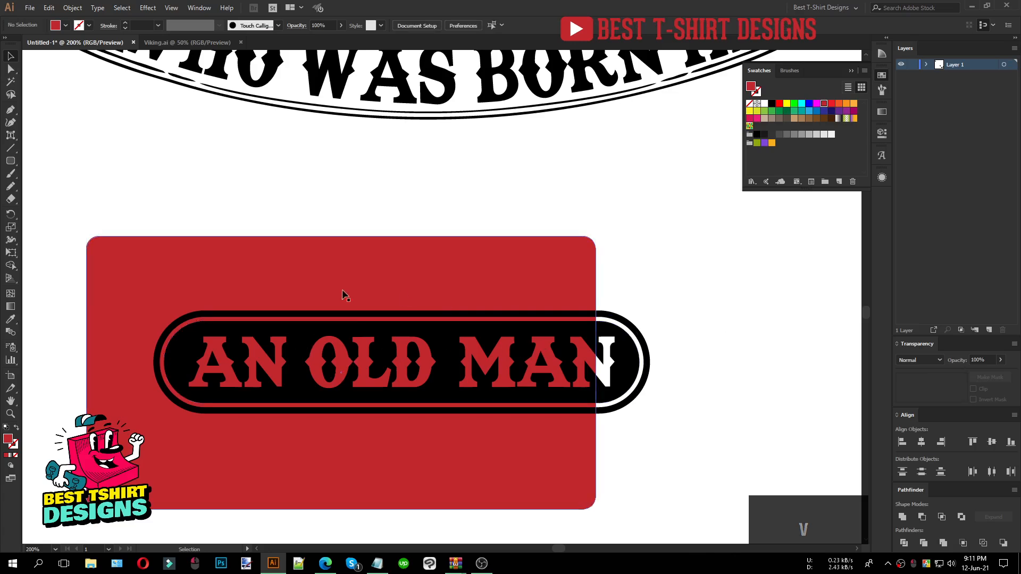
{"action": "left_click_drag", "start_coordinate": [662, 234], "coordinate": [525, 249]}
{"action": "key", "text": "Delete"}
Group the masked "AN OLD MAN" rectangle with its outer outline.
{"action": "left_click_drag", "start_coordinate": [132, 289], "coordinate": [685, 461]}
{"action": "key", "text": "ctrl+g"}
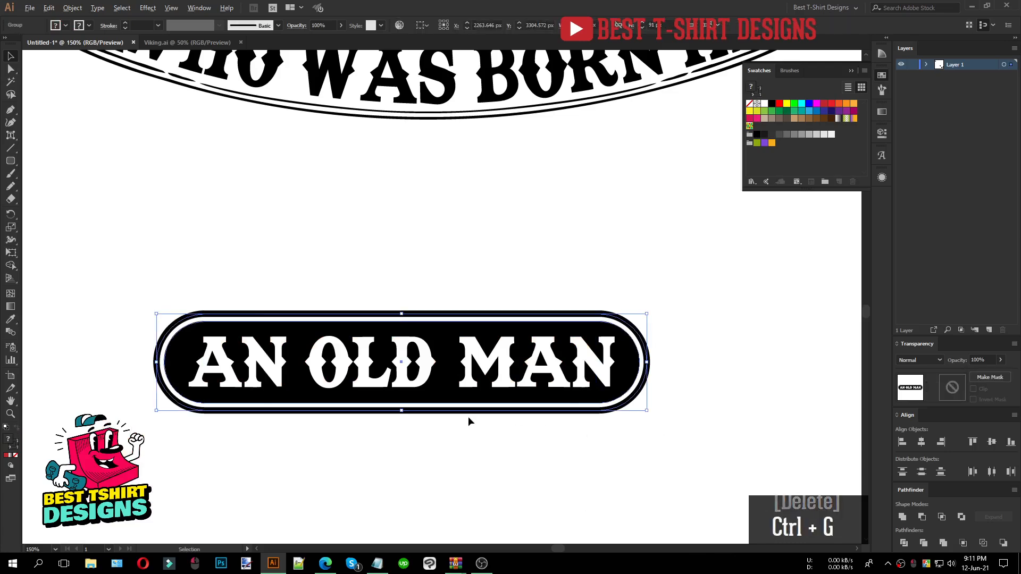
{"action": "scroll", "coordinate": [469, 416], "scroll_direction": "down", "scroll_amount": 3}
{"action": "scroll", "coordinate": [544, 432], "scroll_direction": "up", "scroll_amount": 2}
{"action": "scroll", "coordinate": [536, 314], "scroll_direction": "up", "scroll_amount": 1}
{"action": "left_click", "coordinate": [647, 345]}
{"action": "scroll", "coordinate": [285, 257], "scroll_direction": "down", "scroll_amount": 1}
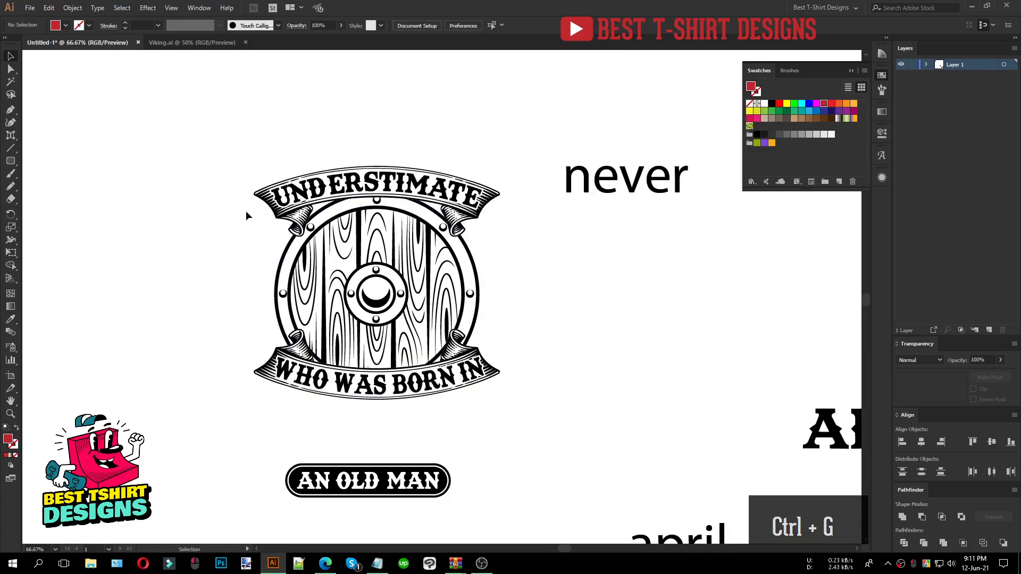
Group the round shield with its upper and lower ribbons.
{"action": "left_click_drag", "start_coordinate": [210, 142], "coordinate": [528, 431]}
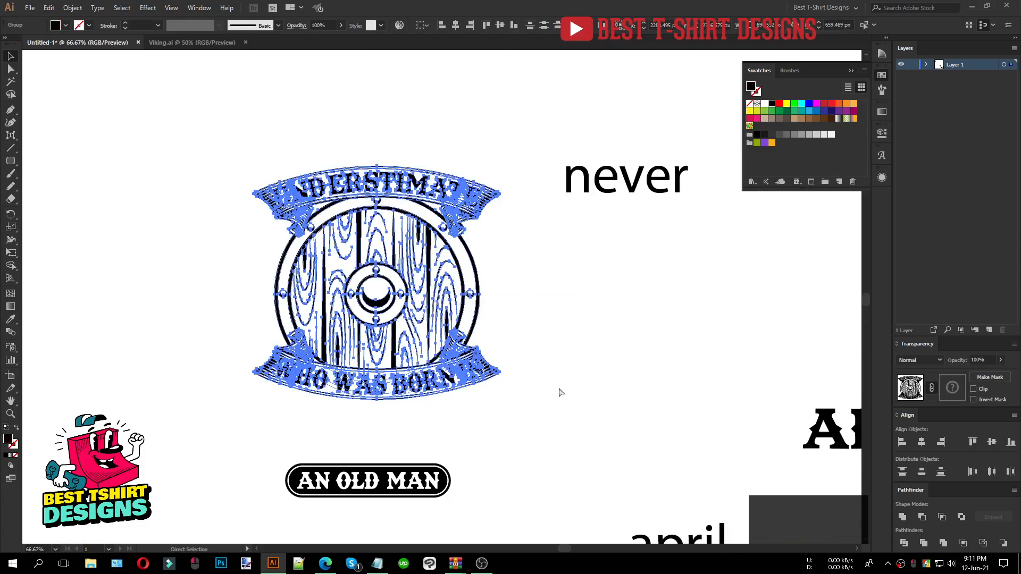
{"action": "key", "text": "ctrl+g"}
{"action": "left_click", "coordinate": [426, 441]}
Place the "AN OLD MAN" badge on the shield just above the "WHO WAS BORN IN" ribbon, centred horizontally.
{"action": "left_click_drag", "start_coordinate": [430, 476], "coordinate": [439, 347]}
{"action": "scroll", "coordinate": [394, 341], "scroll_direction": "up", "scroll_amount": 2}
{"action": "left_click_drag", "start_coordinate": [537, 367], "coordinate": [495, 368]}
{"action": "scroll", "coordinate": [495, 368], "scroll_direction": "down", "scroll_amount": 1}
{"action": "left_click_drag", "start_coordinate": [464, 488], "coordinate": [340, 75]}
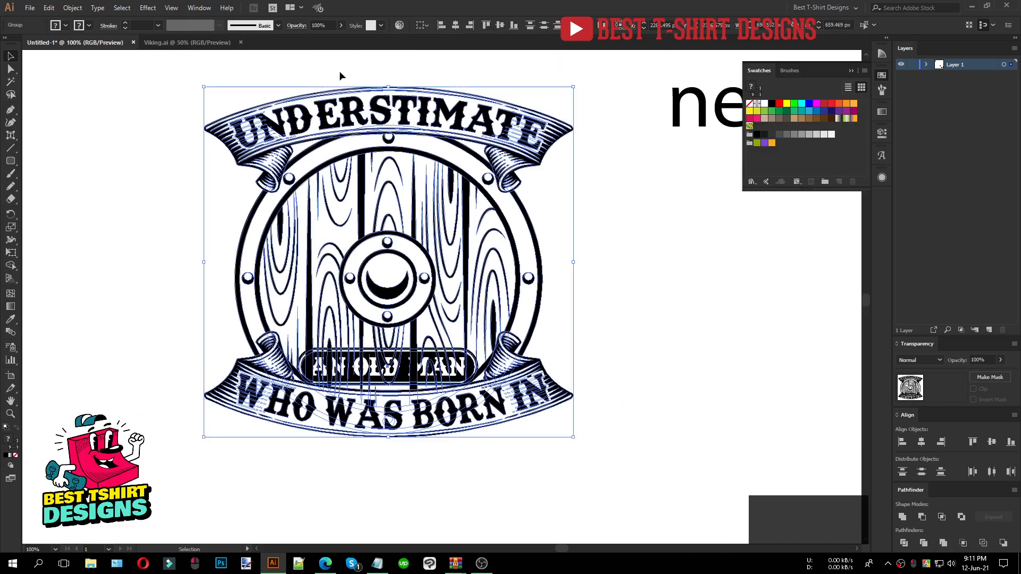
{"action": "left_click", "coordinate": [412, 62]}
Nudge the "AN OLD MAN" badge up 5 px, away from the lower ribbon.
{"action": "scroll", "coordinate": [410, 362], "scroll_direction": "up", "scroll_amount": 1}
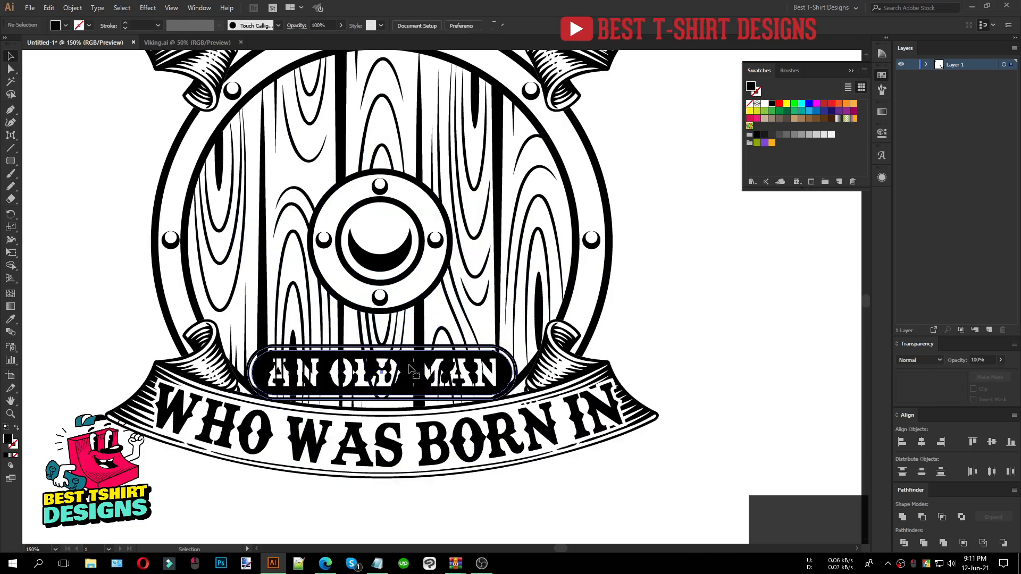
{"action": "left_click", "coordinate": [410, 368]}
{"action": "scroll", "coordinate": [375, 405], "scroll_direction": "up", "scroll_amount": 1}
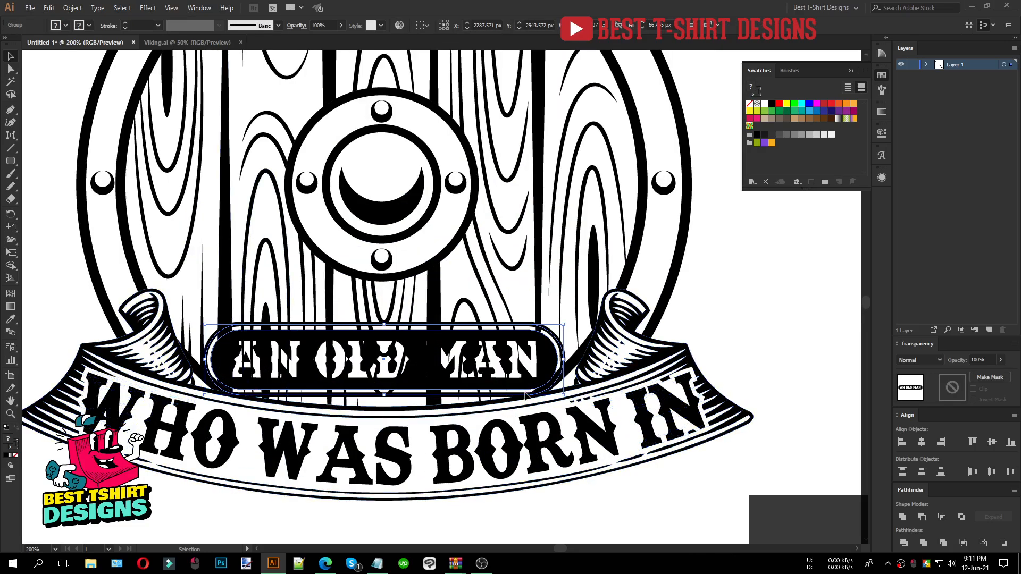
{"action": "key", "text": "Up"}
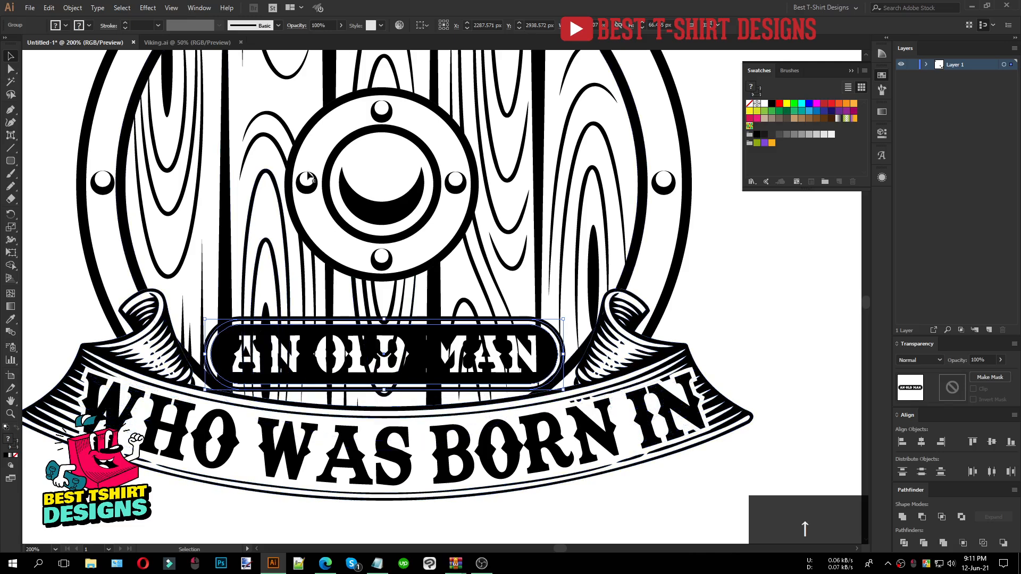
Apply a horizontal Arc warp with a bend of -18% to the "AN OLD MAN" badge.
{"action": "left_click", "coordinate": [144, 9]}
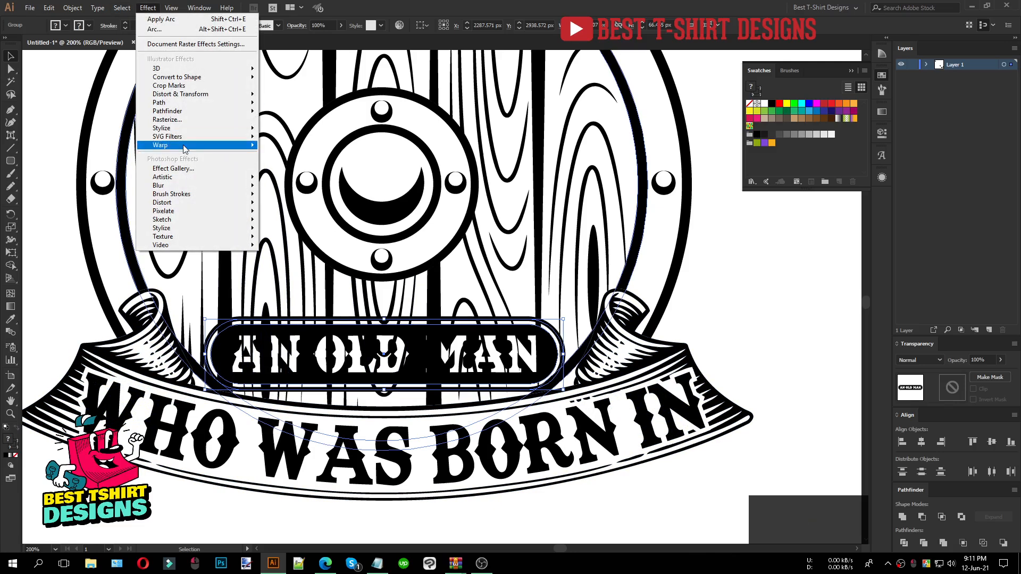
{"action": "mouse_move", "coordinate": [187, 146]}
{"action": "left_click", "coordinate": [303, 151]}
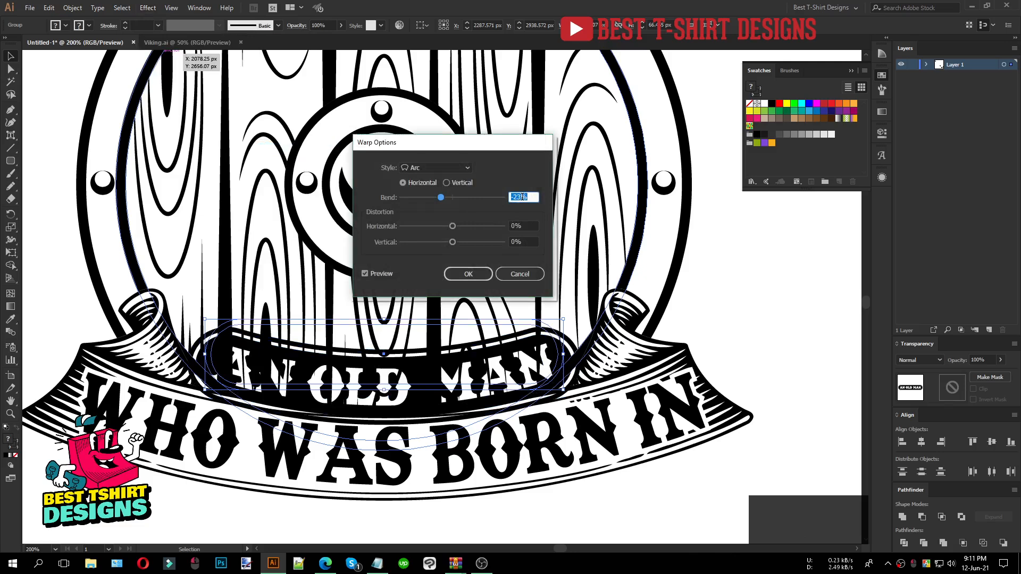
{"action": "key", "text": "Down"}
{"action": "key", "text": "Up"}
{"action": "key", "text": "Up"}
{"action": "key", "text": "Up"}
{"action": "key", "text": "Up"}
{"action": "key", "text": "Up"}
{"action": "key", "text": "Up"}
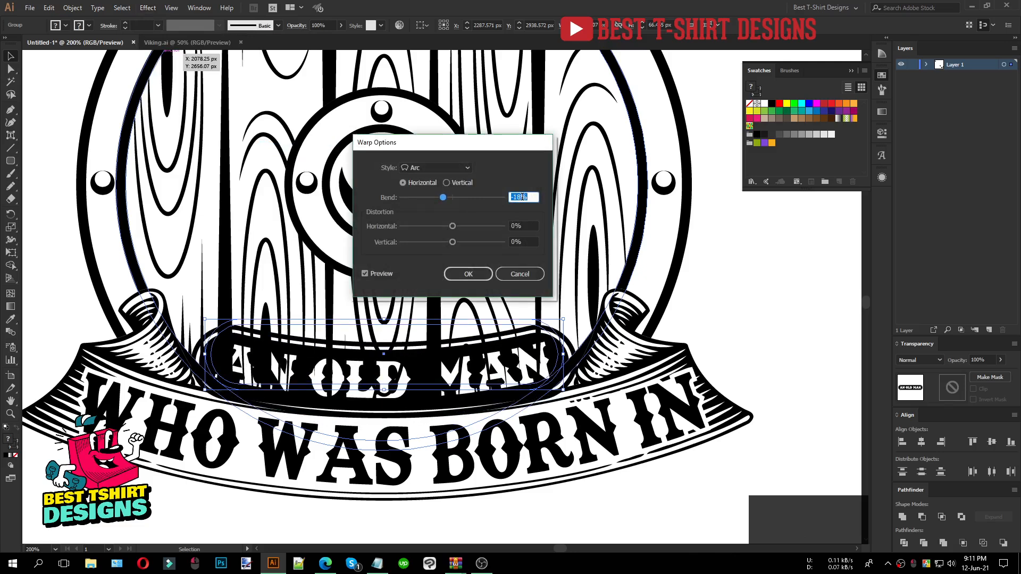
{"action": "left_click", "coordinate": [470, 271]}
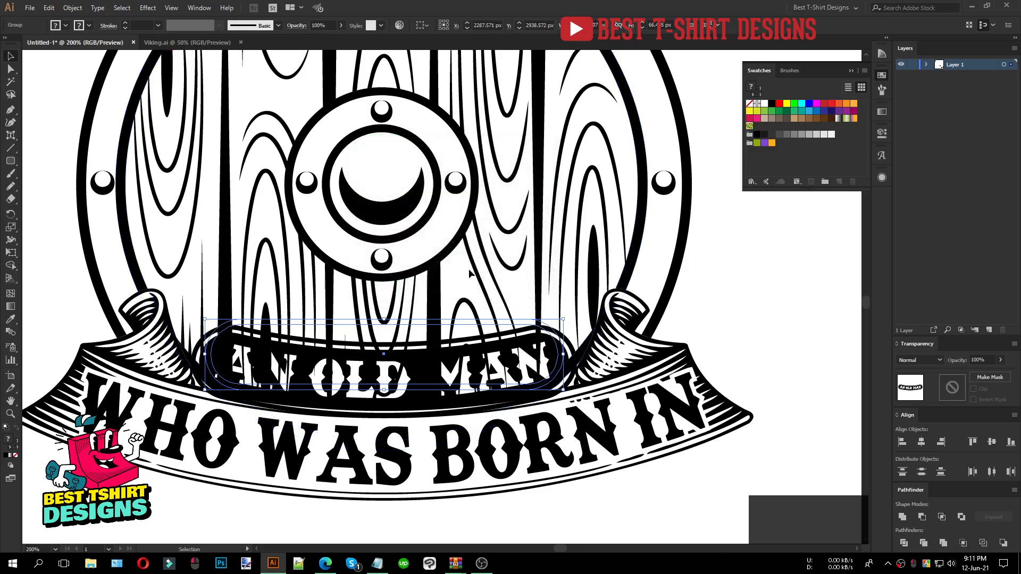
Raise the arched badge by 15 px and align its horizontal centre with the shield-and-ribbon group.
{"action": "key", "text": "Up"}
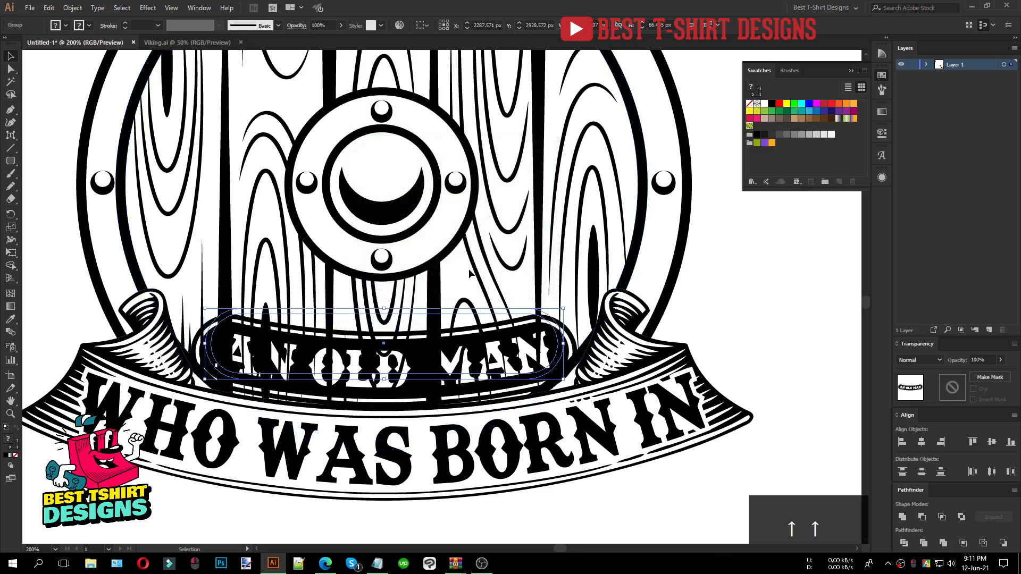
{"action": "key", "text": "Up"}
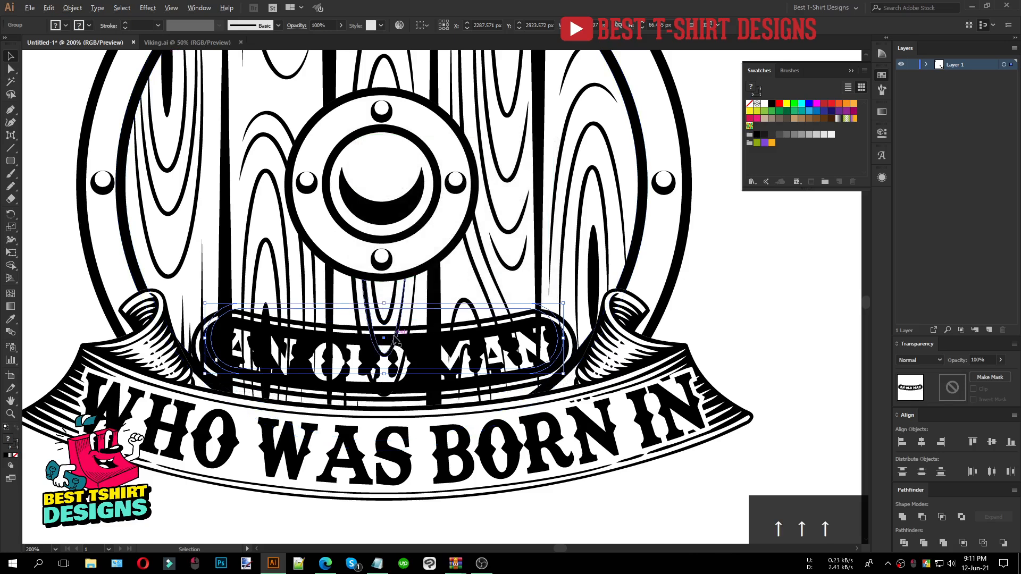
{"action": "key", "text": "ctrl+minus"}
{"action": "key", "text": "ctrl+minus"}
{"action": "left_click", "coordinate": [481, 472]}
{"action": "left_click_drag", "start_coordinate": [480, 473], "coordinate": [191, 66]}
{"action": "left_click", "coordinate": [455, 26]}
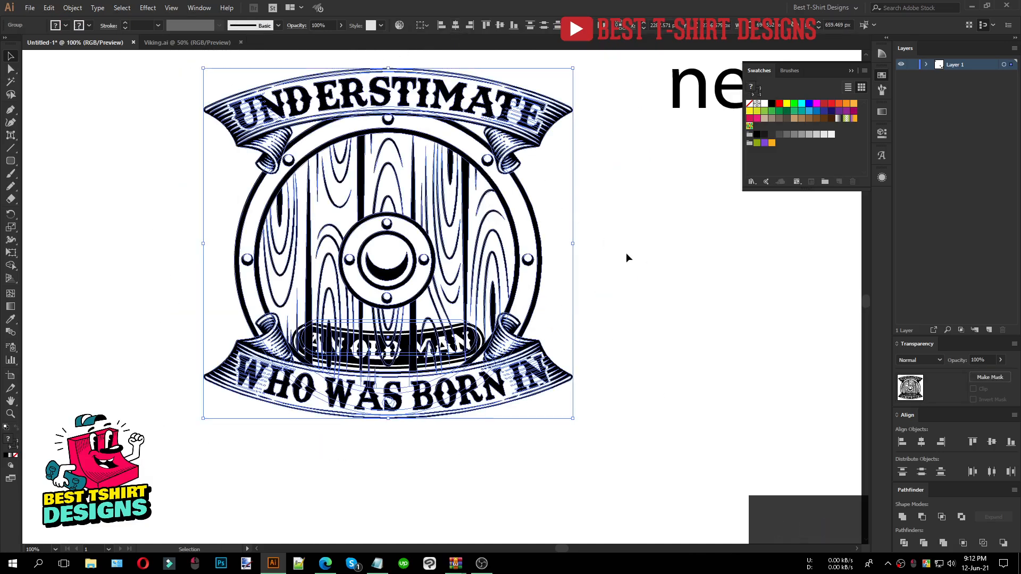
{"action": "left_click", "coordinate": [625, 256]}
Try nudging the arched badge sideways and down toward the lower ribbon, and return it to its position.
{"action": "left_click", "coordinate": [420, 365]}
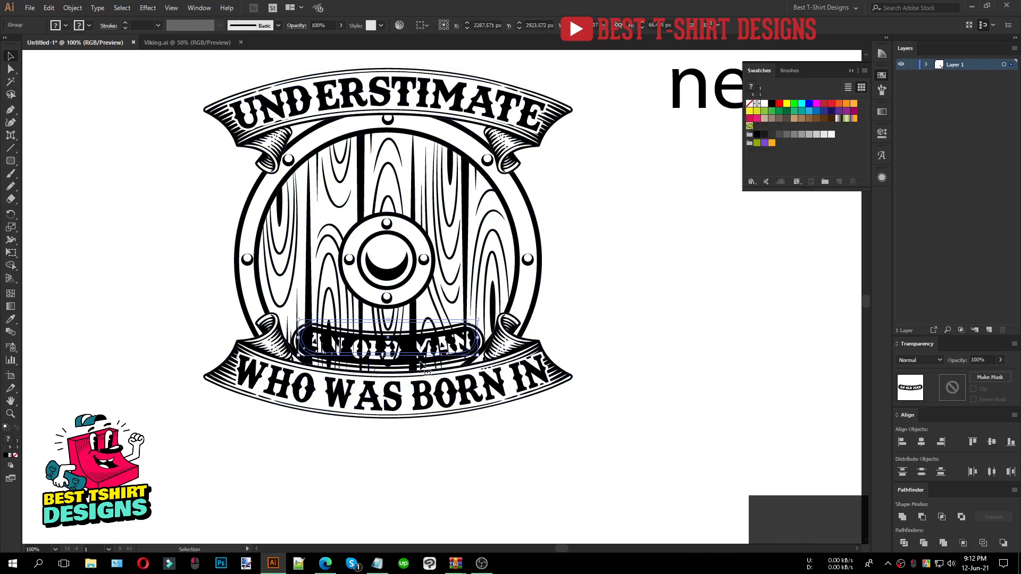
{"action": "key", "text": "Left"}
{"action": "key", "text": "Right"}
{"action": "scroll", "coordinate": [390, 354], "scroll_direction": "up", "scroll_amount": 2}
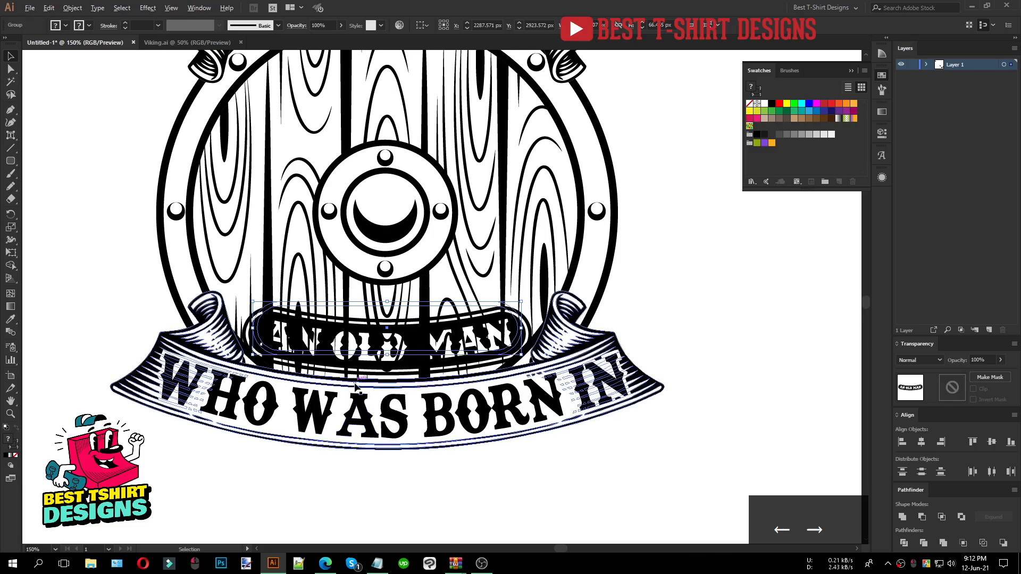
{"action": "scroll", "coordinate": [358, 385], "scroll_direction": "up", "scroll_amount": 2}
{"action": "key", "text": "Down"}
{"action": "key", "text": "Down"}
{"action": "key", "text": "Up"}
{"action": "key", "text": "Up"}
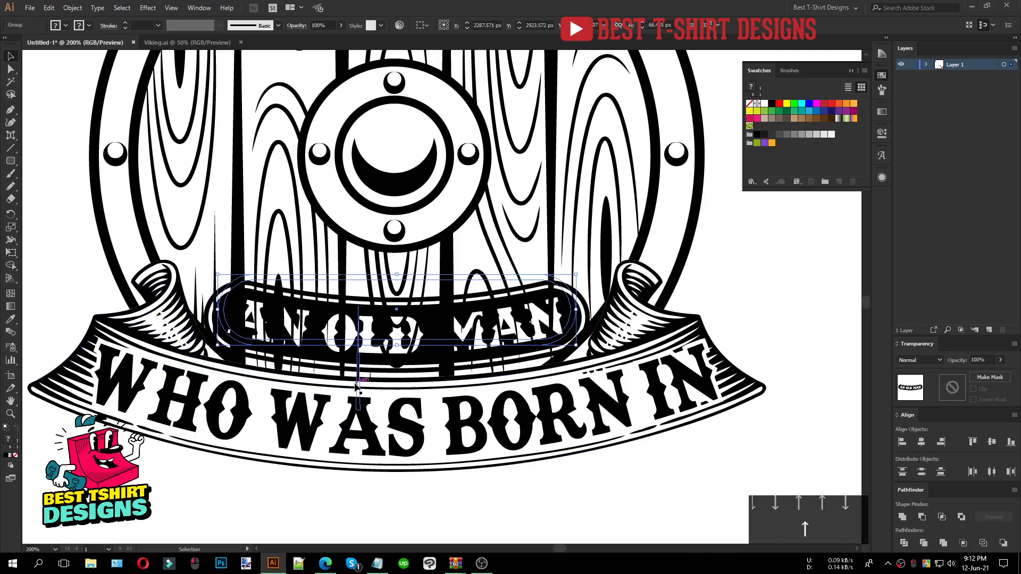
Expand the appearance of the arched "AN OLD MAN" badge.
{"action": "left_click", "coordinate": [72, 7]}
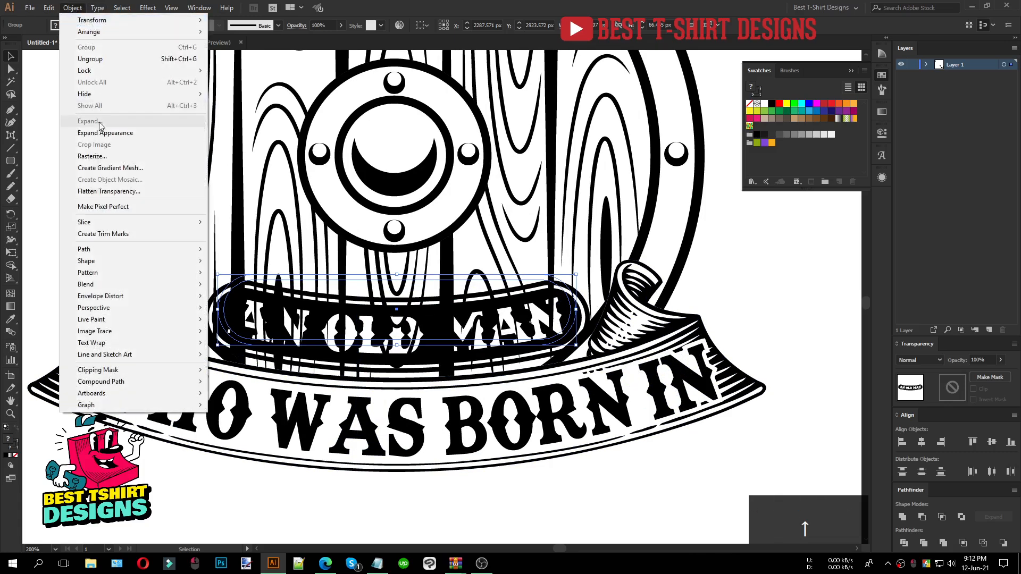
{"action": "left_click", "coordinate": [101, 133]}
{"action": "left_click", "coordinate": [574, 507]}
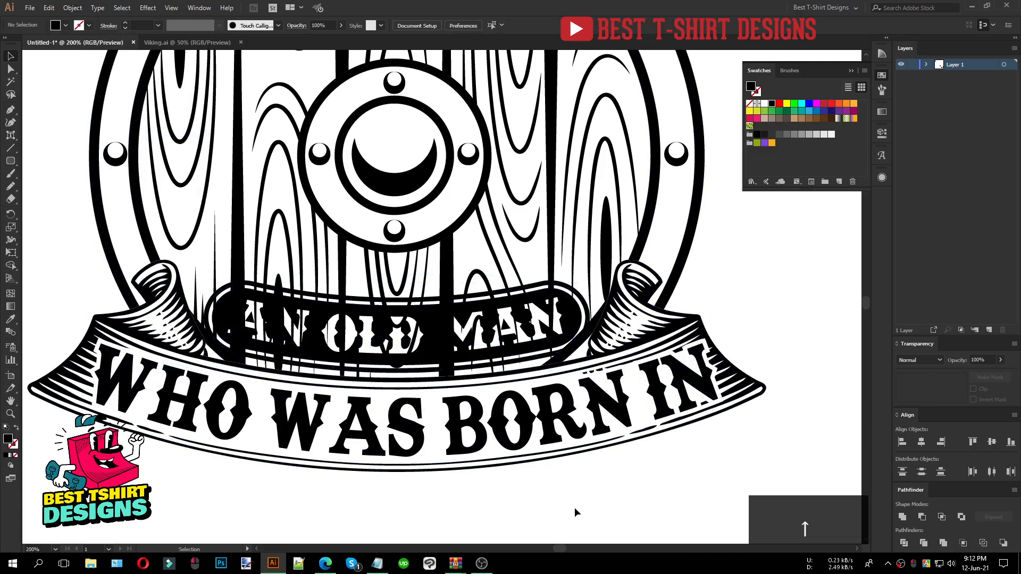
Copy the outer outline path of the "AN OLD MAN" badge from inside its group.
{"action": "double_click", "coordinate": [417, 372]}
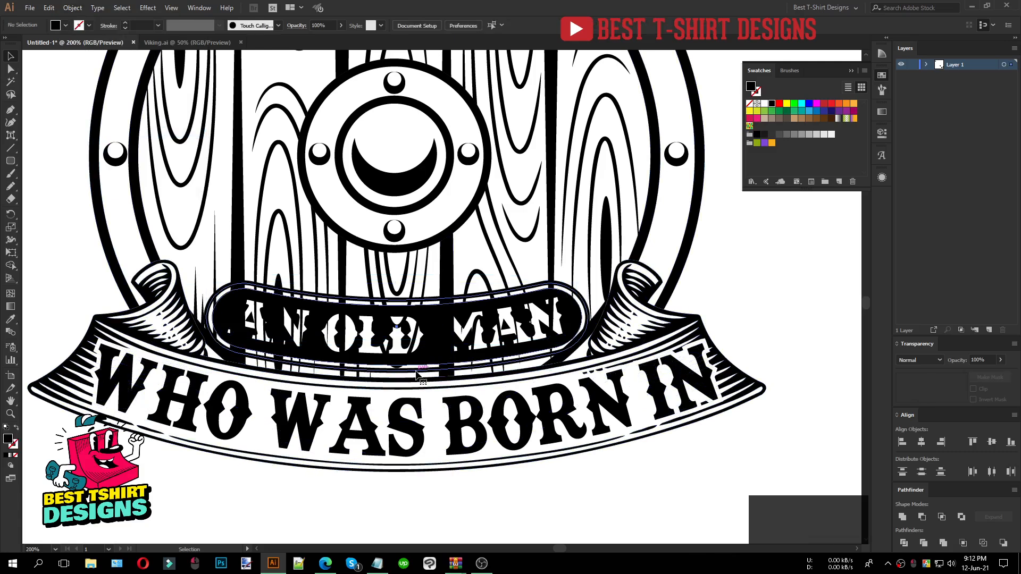
{"action": "left_click", "coordinate": [416, 375]}
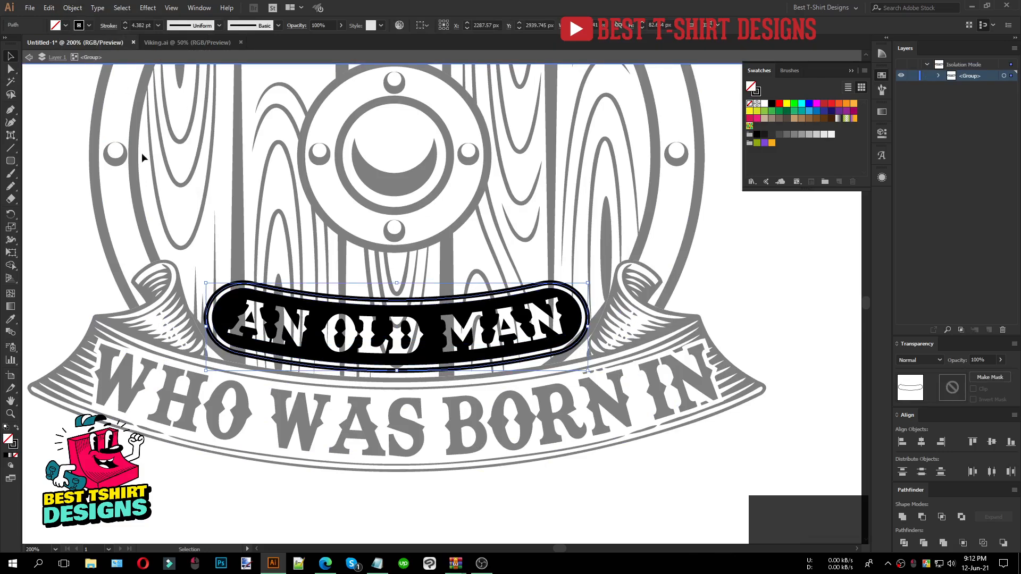
{"action": "key", "text": "ctrl+c"}
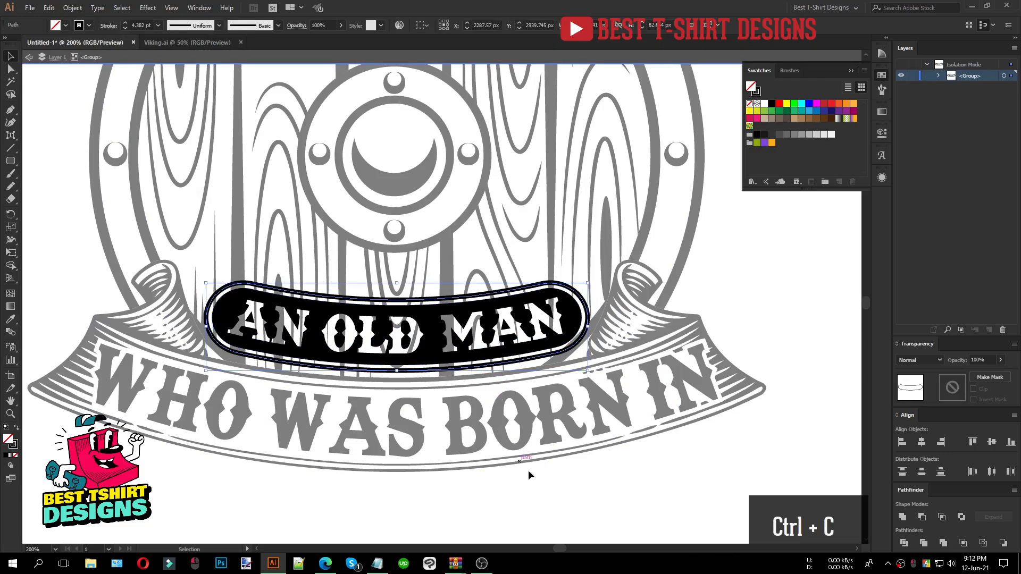
{"action": "double_click", "coordinate": [535, 485]}
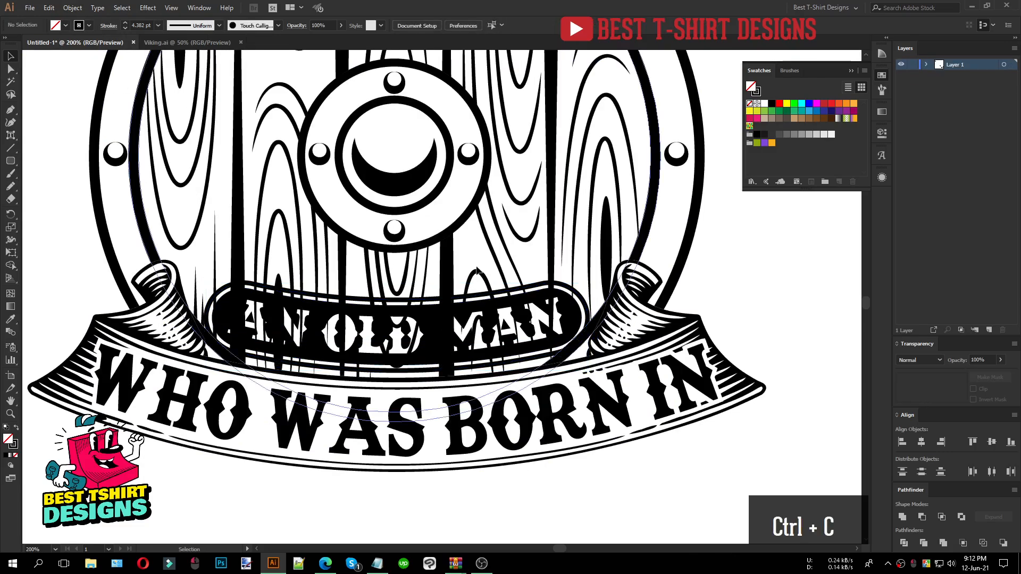
Add an opacity mask to the shield-and-ribbon group, paste the badge outline in place inside it, and fill it solid black.
{"action": "left_click", "coordinate": [448, 253]}
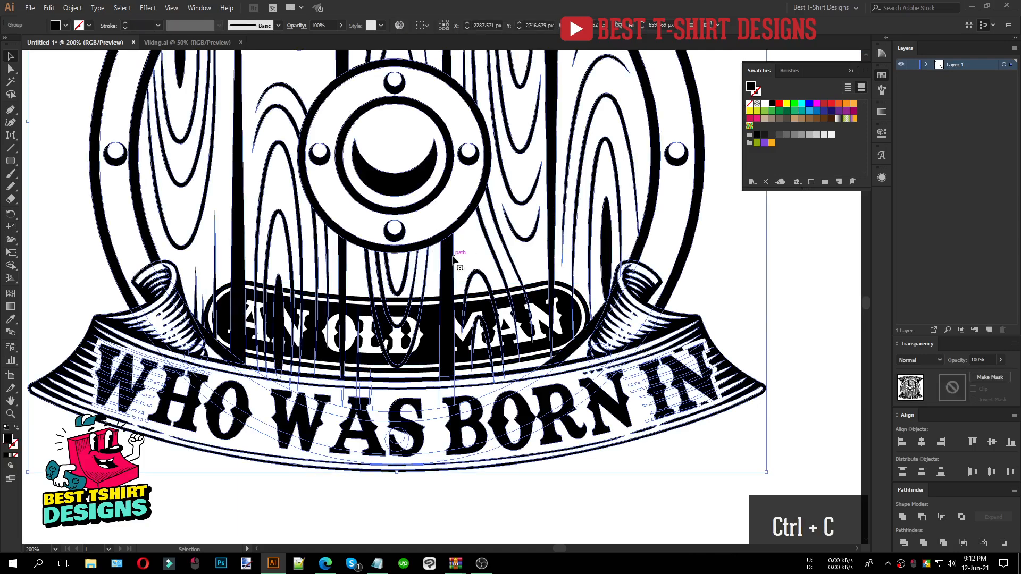
{"action": "scroll", "coordinate": [377, 295], "scroll_direction": "down", "scroll_amount": 1}
{"action": "scroll", "coordinate": [376, 296], "scroll_direction": "up", "scroll_amount": 2}
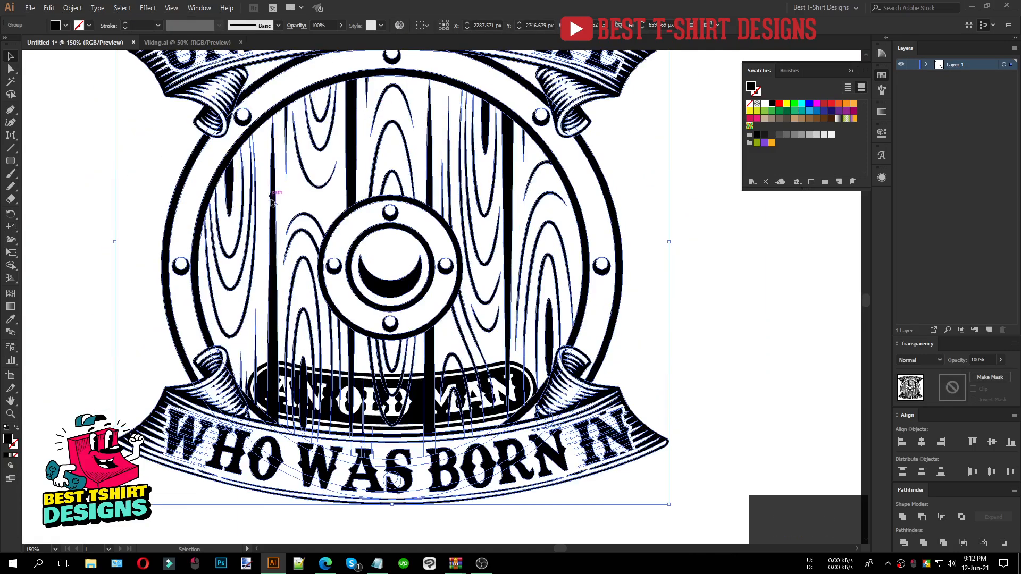
{"action": "scroll", "coordinate": [271, 196], "scroll_direction": "down", "scroll_amount": 1}
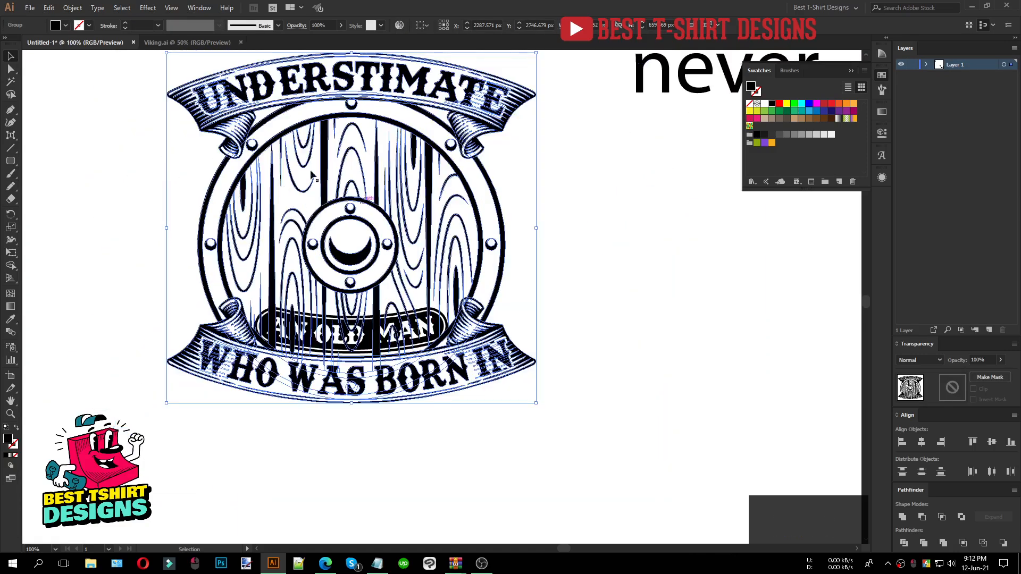
{"action": "left_click", "coordinate": [950, 387]}
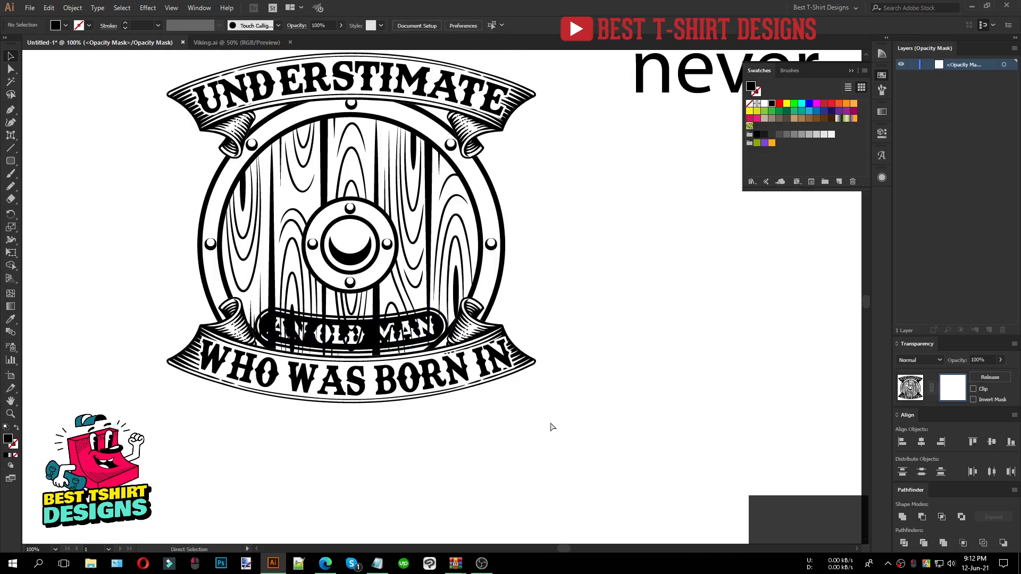
{"action": "key", "text": "ctrl+f"}
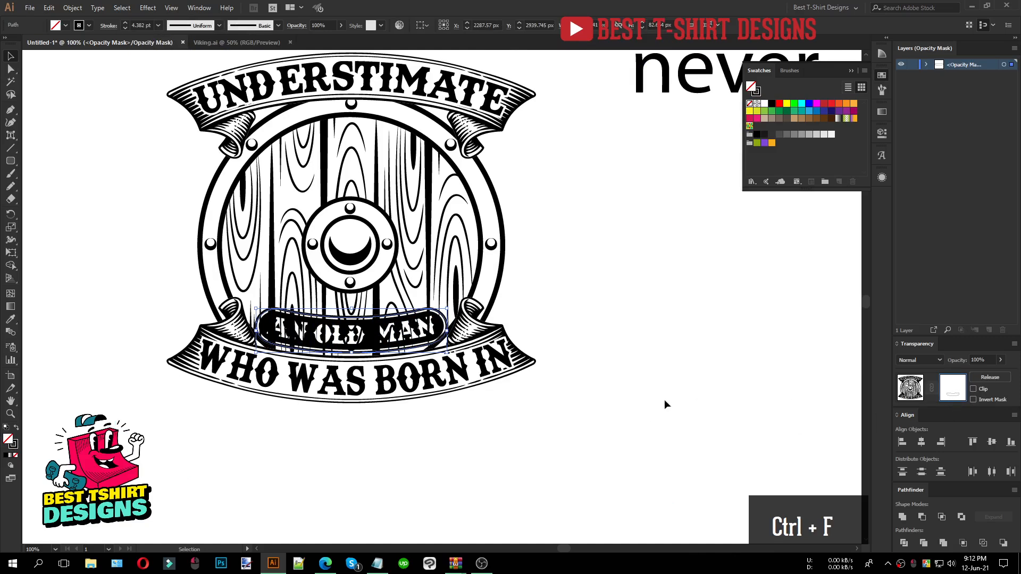
{"action": "key", "text": "shift+x"}
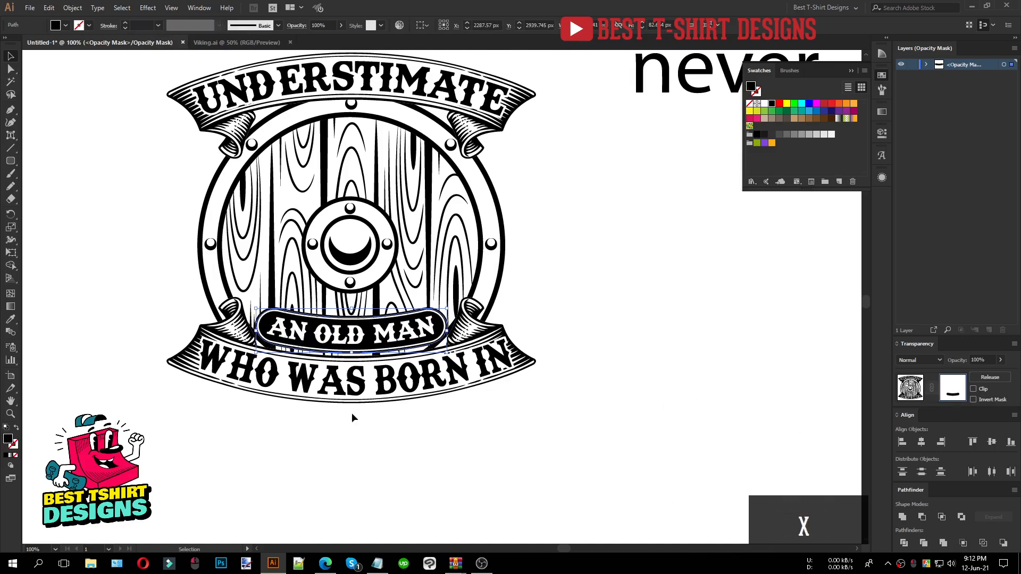
{"action": "left_click", "coordinate": [355, 426]}
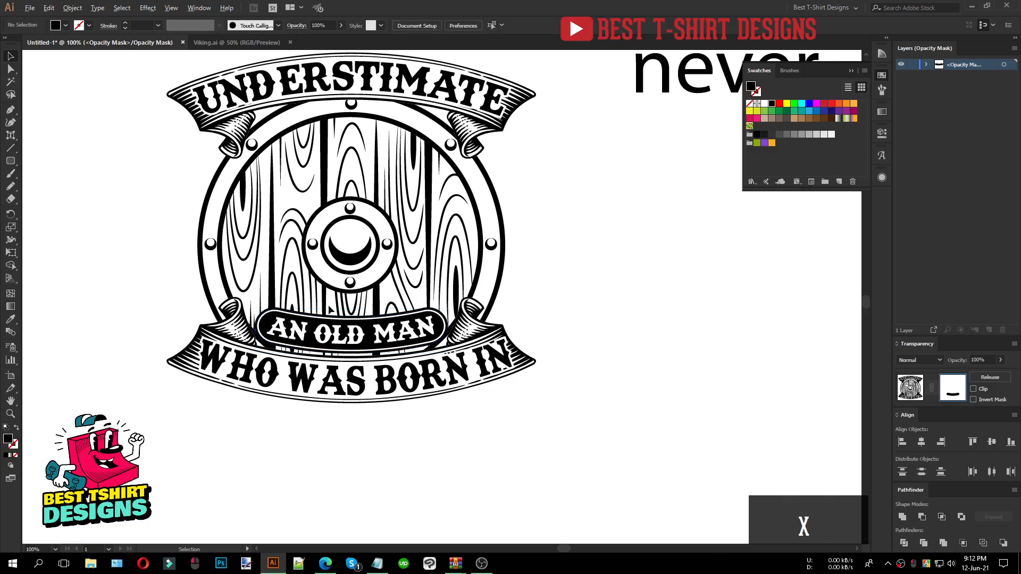
Inspect the masked area around the "AN OLD MAN" badge and leave opacity mask editing.
{"action": "scroll", "coordinate": [328, 305], "scroll_direction": "up", "scroll_amount": 2}
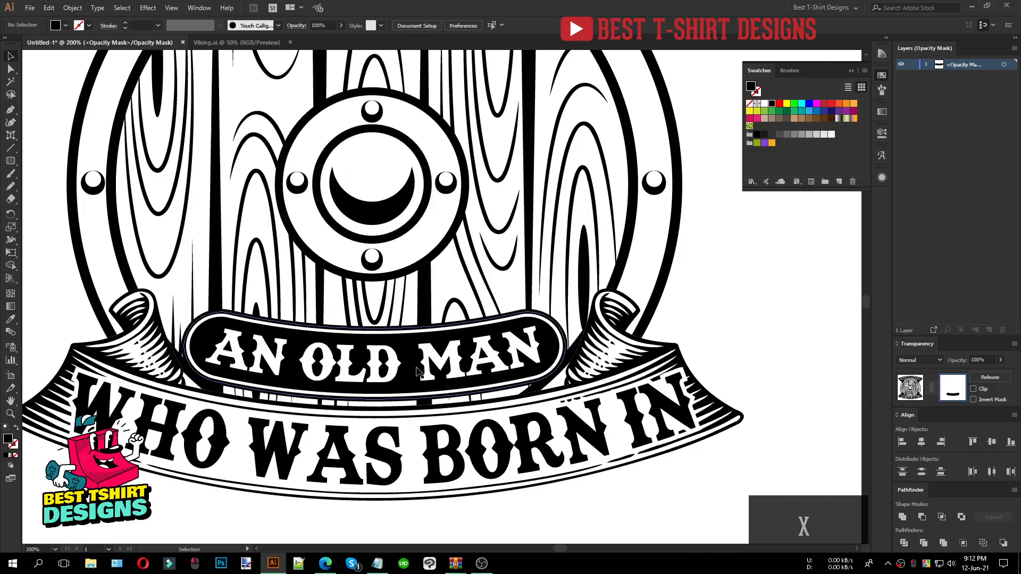
{"action": "scroll", "coordinate": [344, 366], "scroll_direction": "down", "scroll_amount": 2}
{"action": "scroll", "coordinate": [344, 366], "scroll_direction": "down", "scroll_amount": 1}
{"action": "scroll", "coordinate": [229, 327], "scroll_direction": "up", "scroll_amount": 3}
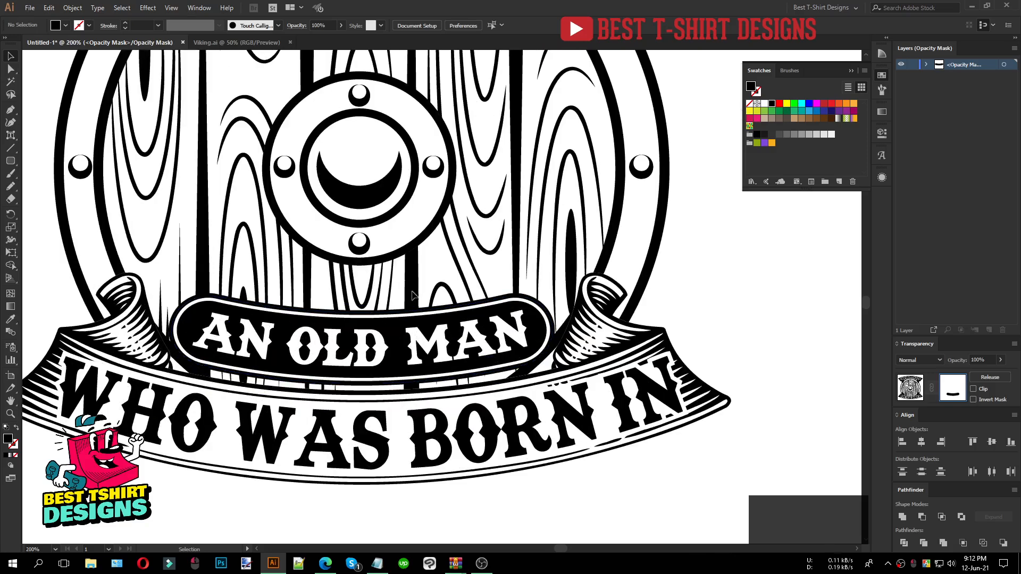
{"action": "left_click", "coordinate": [909, 388]}
{"action": "left_click", "coordinate": [612, 492]}
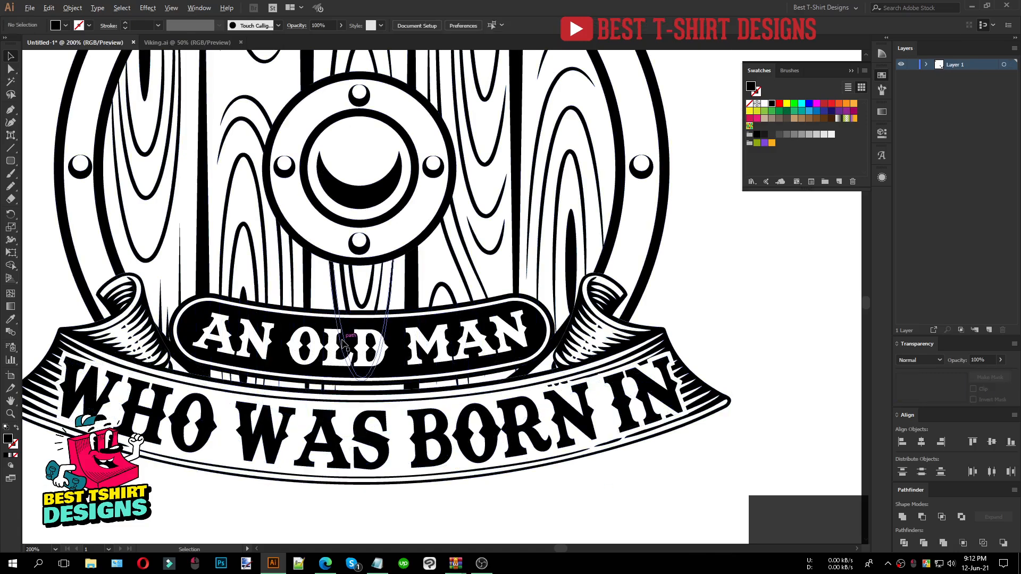
Place the "never" text above the upper ribbon and the "april" text beneath the lower ribbon.
{"action": "scroll", "coordinate": [340, 339], "scroll_direction": "down", "scroll_amount": 1}
{"action": "scroll", "coordinate": [383, 485], "scroll_direction": "down", "scroll_amount": 2}
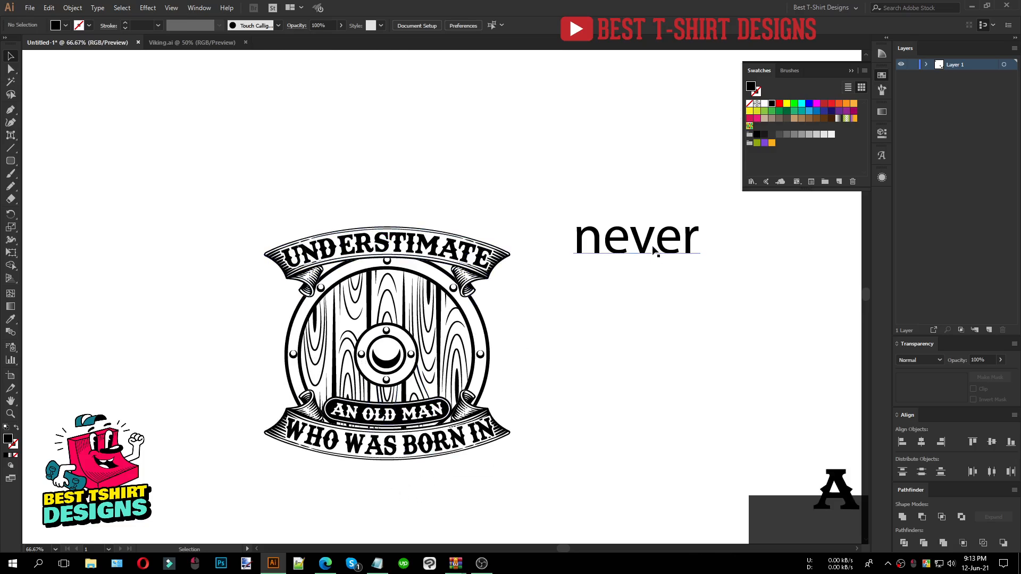
{"action": "left_click_drag", "start_coordinate": [636, 239], "coordinate": [390, 216]}
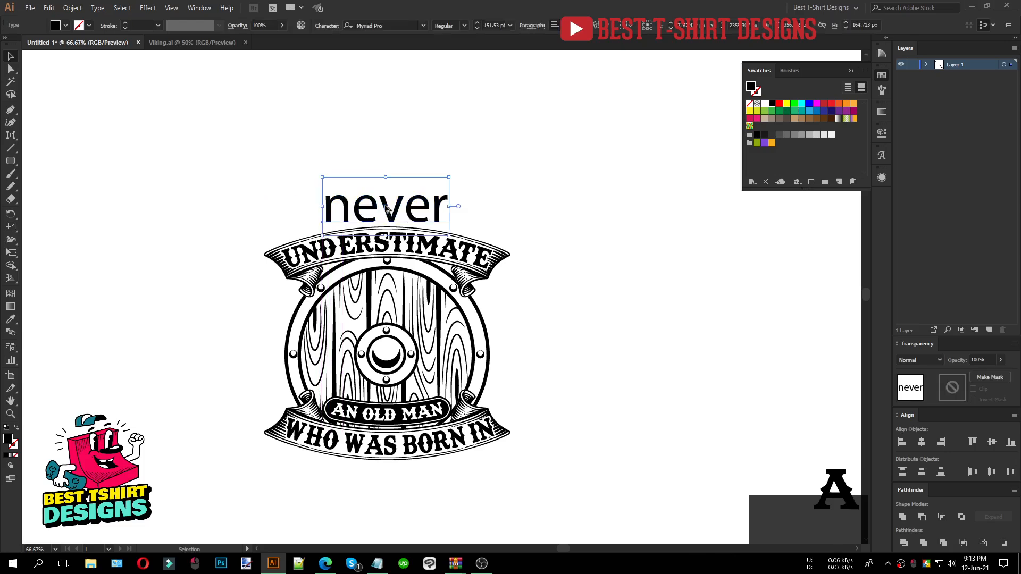
{"action": "scroll", "coordinate": [391, 215], "scroll_direction": "down", "scroll_amount": 1}
{"action": "left_click_drag", "start_coordinate": [749, 422], "coordinate": [393, 425]}
{"action": "scroll", "coordinate": [407, 183], "scroll_direction": "up", "scroll_amount": 1}
Apply the Texas Tango lettering style of "APRIL" to the "never" text with the Eyedropper.
{"action": "left_click", "coordinate": [396, 207]}
{"action": "key", "text": "i"}
{"action": "left_click", "coordinate": [404, 492]}
{"action": "key", "text": "v"}
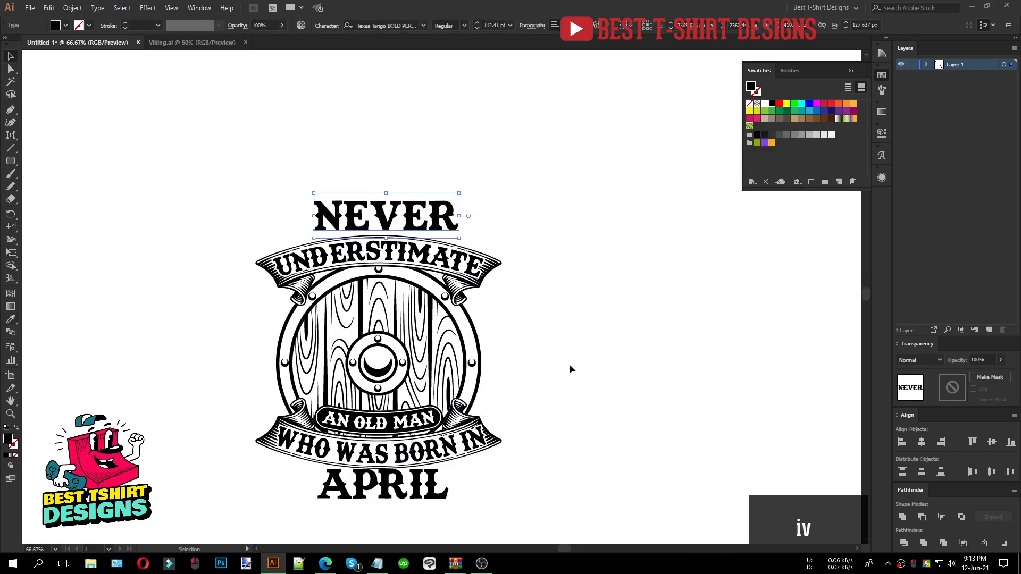
{"action": "left_click", "coordinate": [573, 357]}
Align the horizontal centres of "NEVER", the shield-and-ribbon artwork and "APRIL".
{"action": "scroll", "coordinate": [388, 301], "scroll_direction": "down", "scroll_amount": 1}
{"action": "left_click_drag", "start_coordinate": [286, 235], "coordinate": [479, 484]}
{"action": "left_click", "coordinate": [356, 28]}
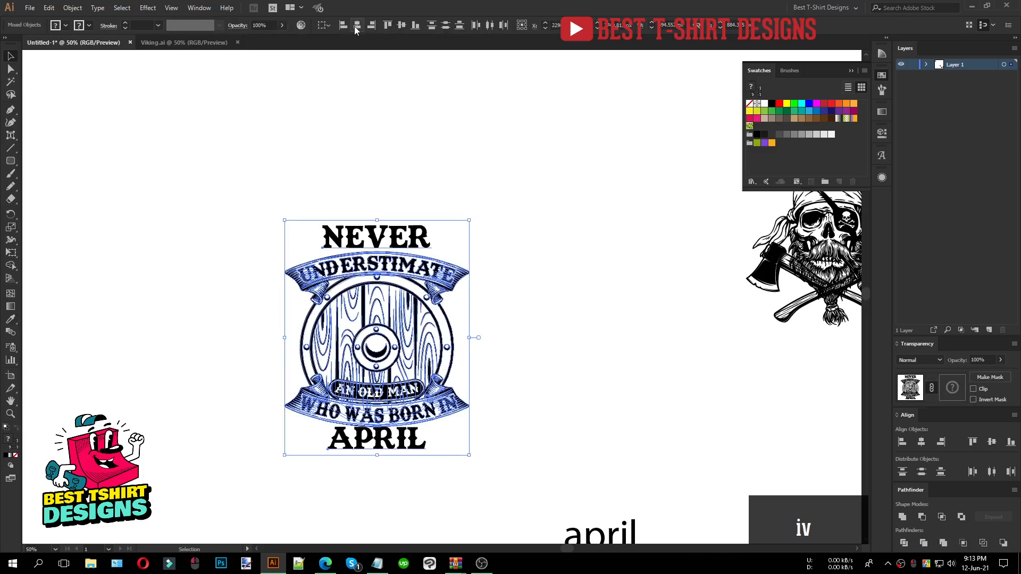
{"action": "left_click", "coordinate": [415, 141]}
{"action": "scroll", "coordinate": [435, 448], "scroll_direction": "up", "scroll_amount": 2}
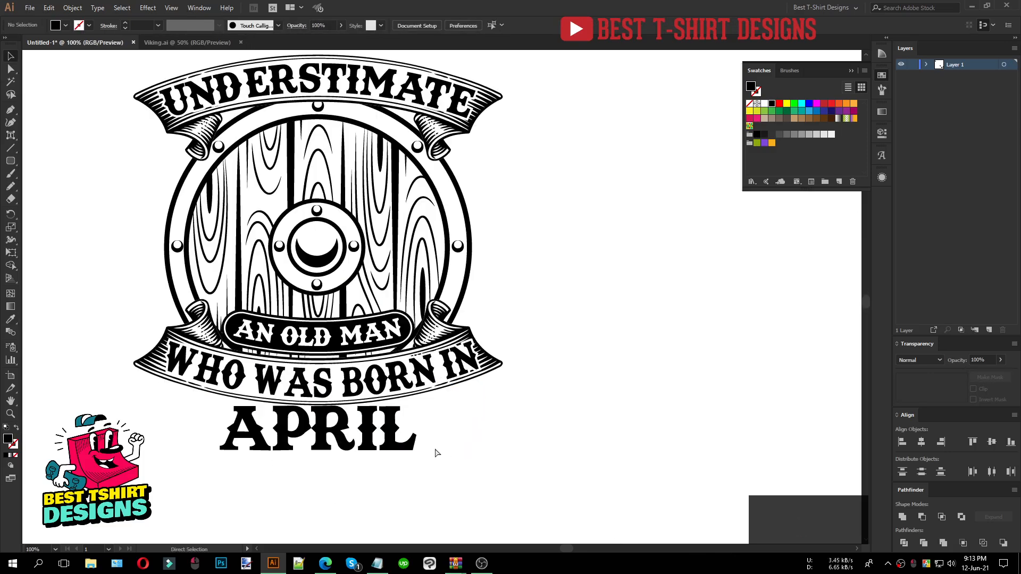
{"action": "scroll", "coordinate": [420, 420], "scroll_direction": "down", "scroll_amount": 1}
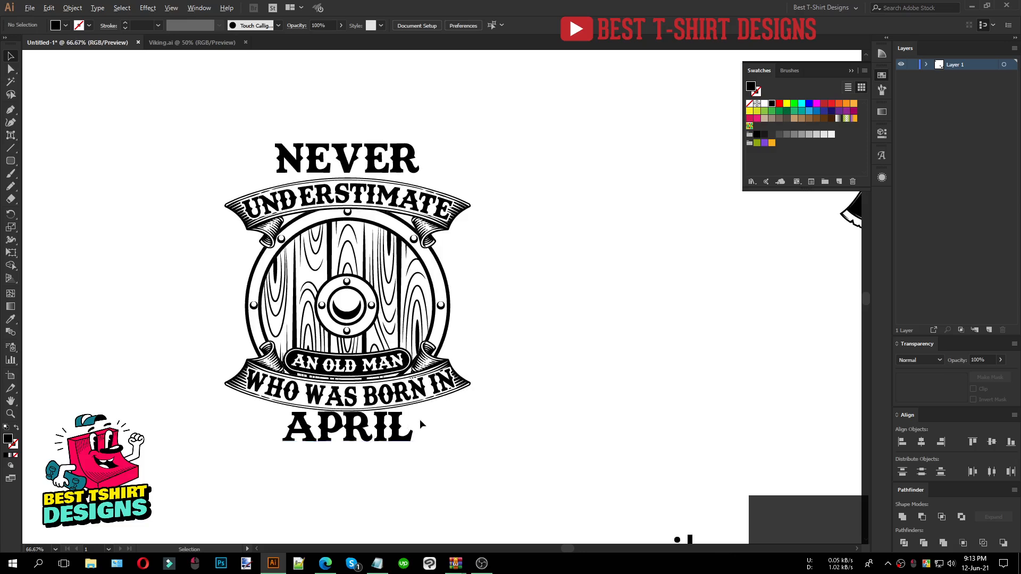
Try "DECEMBER" as the month text and fit it centred beneath the lower ribbon.
{"action": "left_click", "coordinate": [375, 430]}
{"action": "double_click", "coordinate": [374, 430]}
{"action": "type", "text": "DECEMBER"}
{"action": "key", "text": "Escape"}
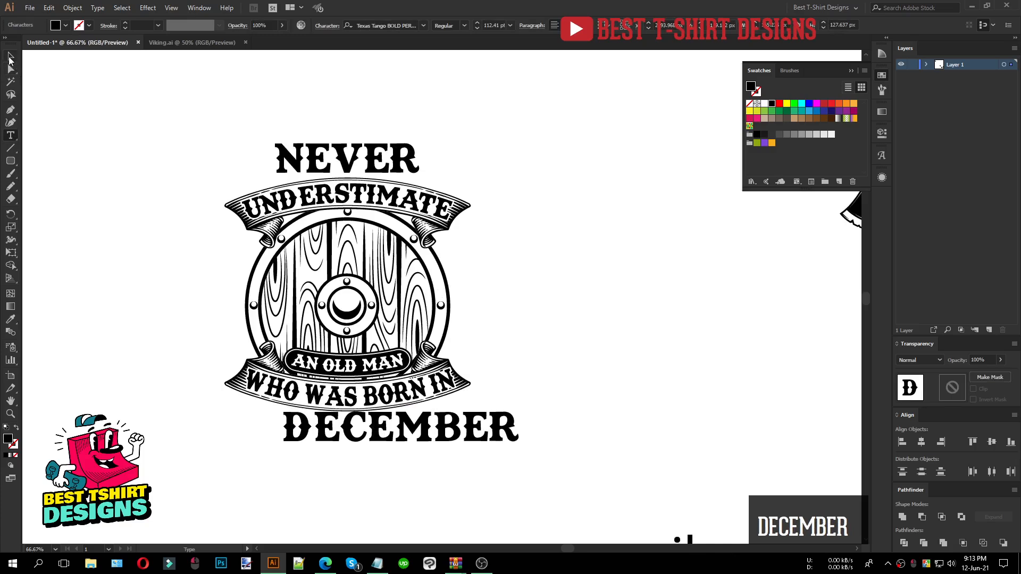
{"action": "left_click_drag", "start_coordinate": [519, 426], "coordinate": [435, 432]}
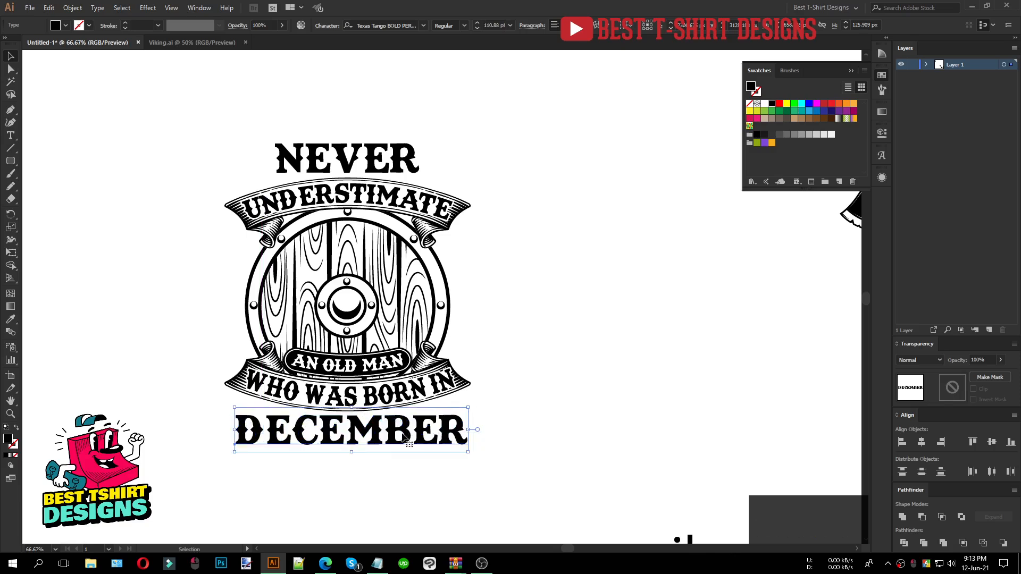
Change the month text to "JUNE" and move it to the middle beneath the lower ribbon.
{"action": "double_click", "coordinate": [403, 436]}
{"action": "type", "text": "june"}
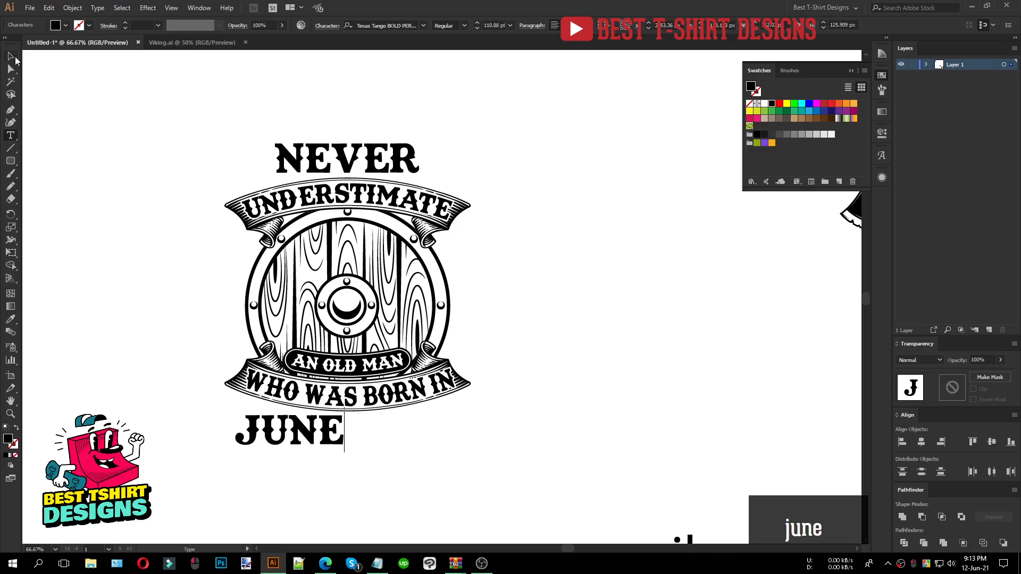
{"action": "left_click", "coordinate": [11, 57]}
{"action": "left_click_drag", "start_coordinate": [338, 436], "coordinate": [390, 436]}
{"action": "left_click", "coordinate": [499, 438]}
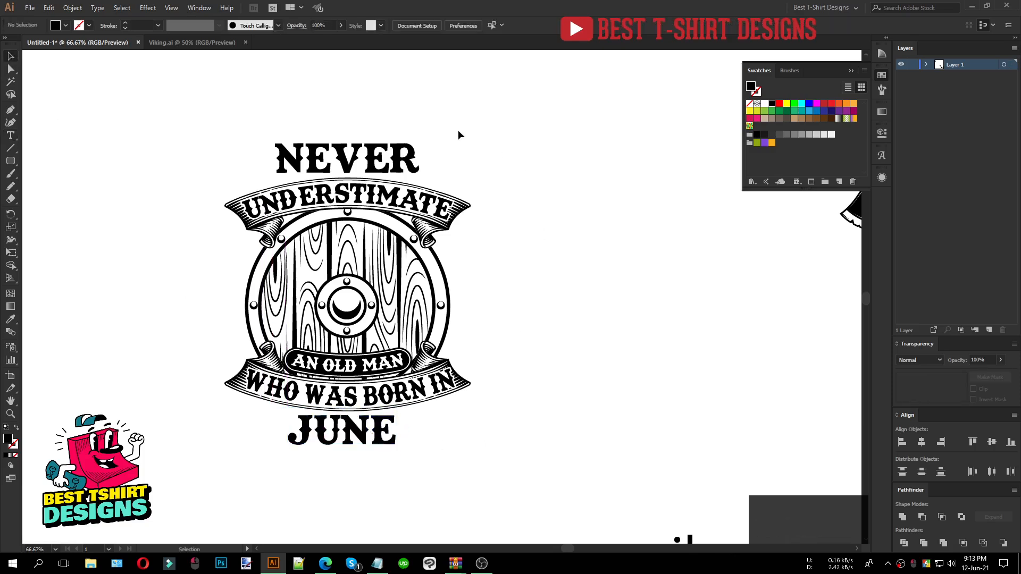
Create a row of three black stars before "NEVER", with the stars growing larger toward the word.
{"action": "left_click", "coordinate": [366, 159]}
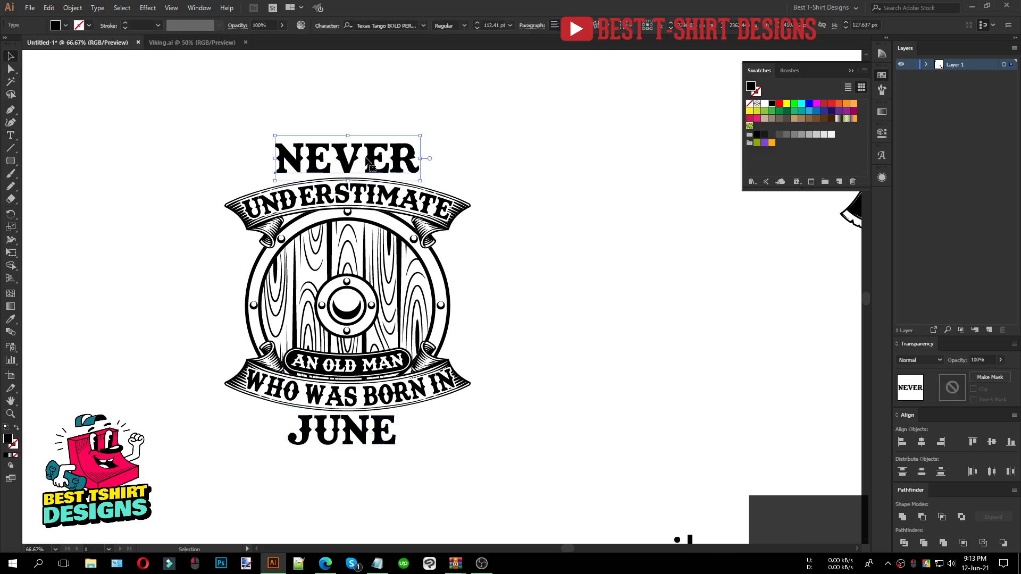
{"action": "left_click", "coordinate": [514, 163]}
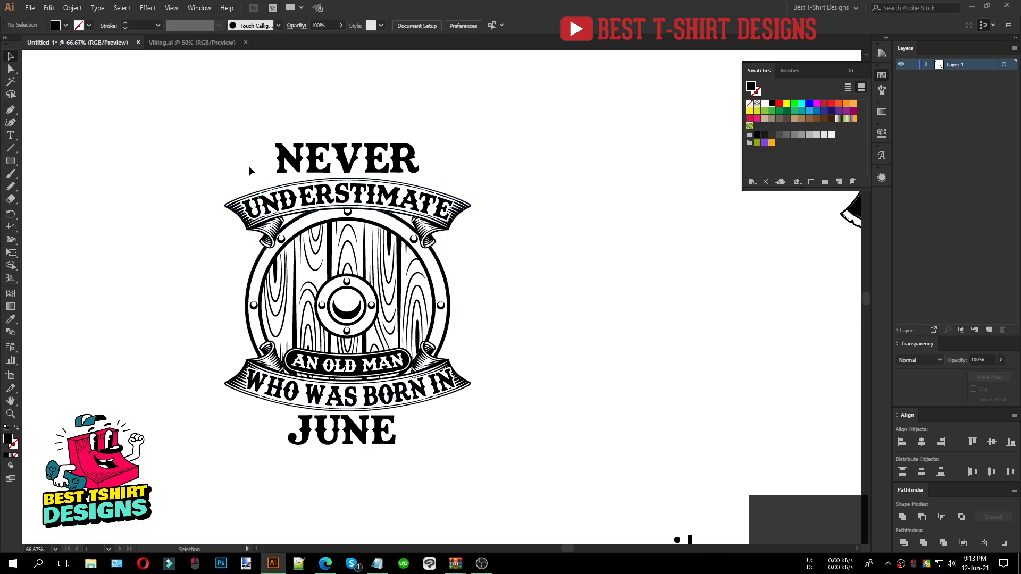
{"action": "left_click_drag", "start_coordinate": [10, 165], "coordinate": [52, 211]}
{"action": "scroll", "coordinate": [247, 154], "scroll_direction": "up", "scroll_amount": 1}
{"action": "mouse_move", "coordinate": [264, 162]}
{"action": "left_mouse_down"}
{"action": "mouse_move", "coordinate": [277, 170]}
{"action": "mouse_move", "coordinate": [203, 165]}
{"action": "left_mouse_up"}
{"action": "key", "text": "v"}
{"action": "left_click_drag", "start_coordinate": [266, 177], "coordinate": [267, 177]}
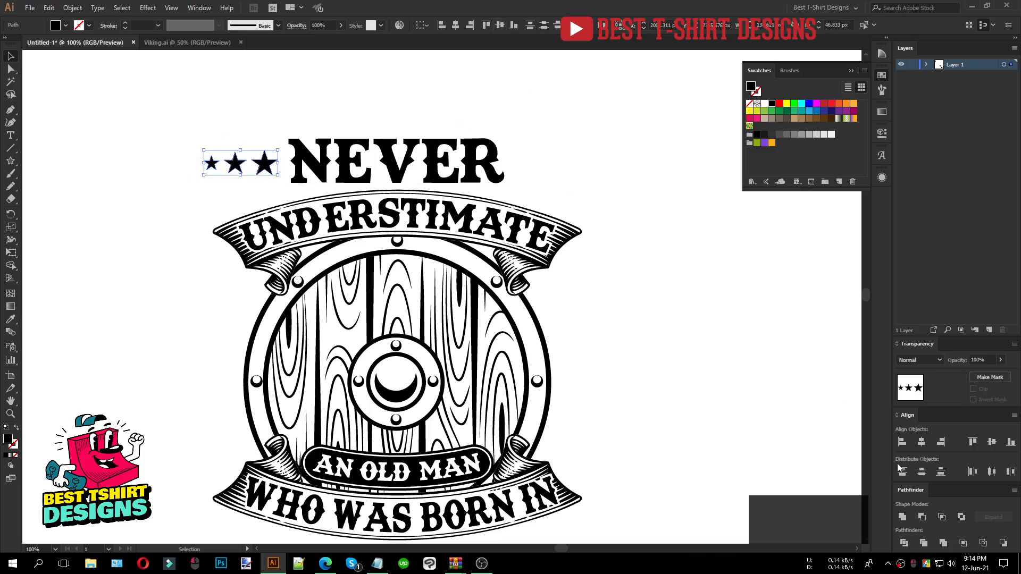
Show the distribute-spacing options for the three selected stars and group the stars.
{"action": "left_click", "coordinate": [1014, 416]}
{"action": "left_click", "coordinate": [992, 419]}
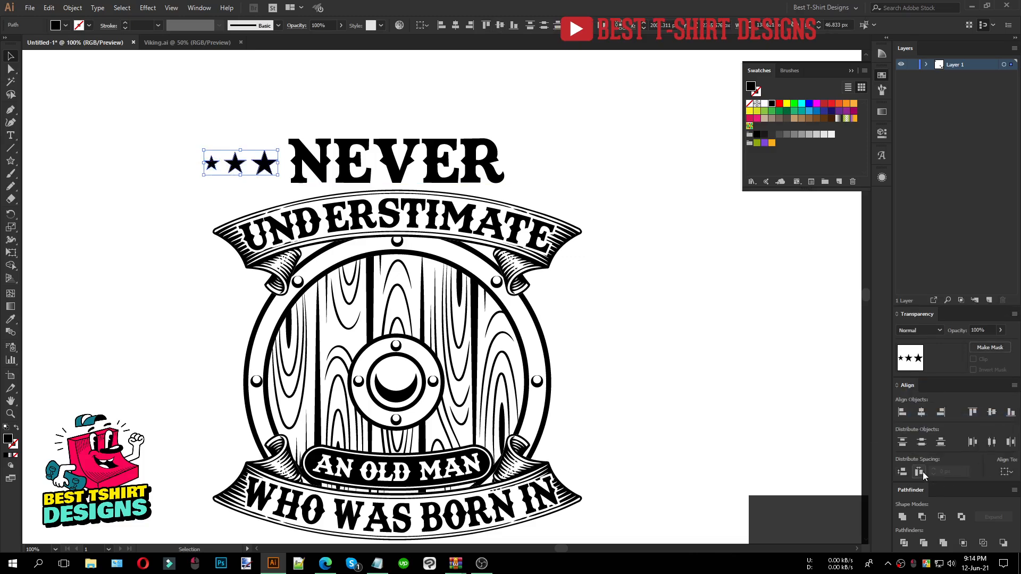
{"action": "key", "text": "ctrl+g"}
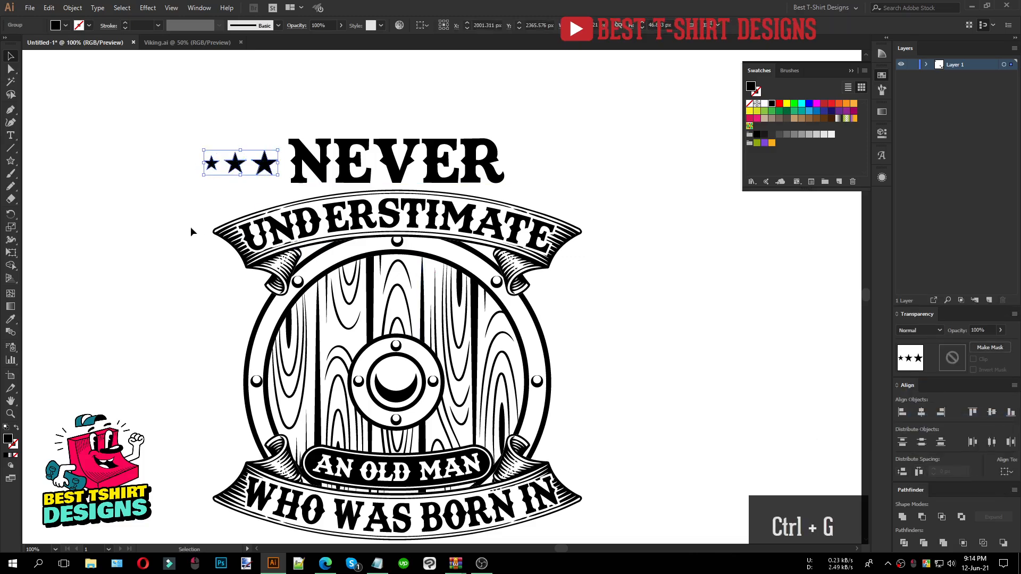
Scale the "NEVER" text down to about 91 pt and convert it to outlines.
{"action": "left_click", "coordinate": [354, 161]}
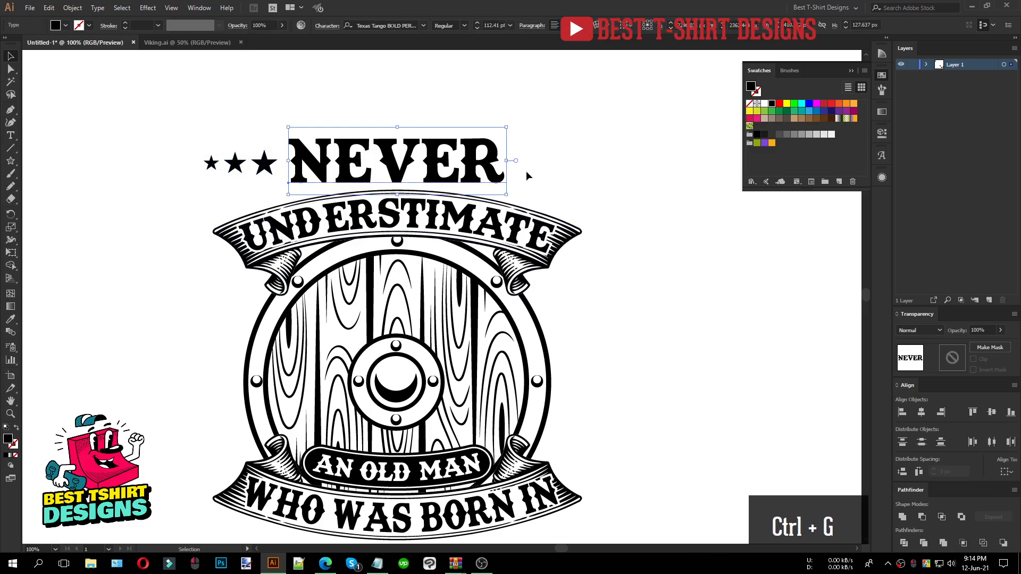
{"action": "left_click_drag", "start_coordinate": [509, 161], "coordinate": [466, 160]}
{"action": "right_click", "coordinate": [423, 160]}
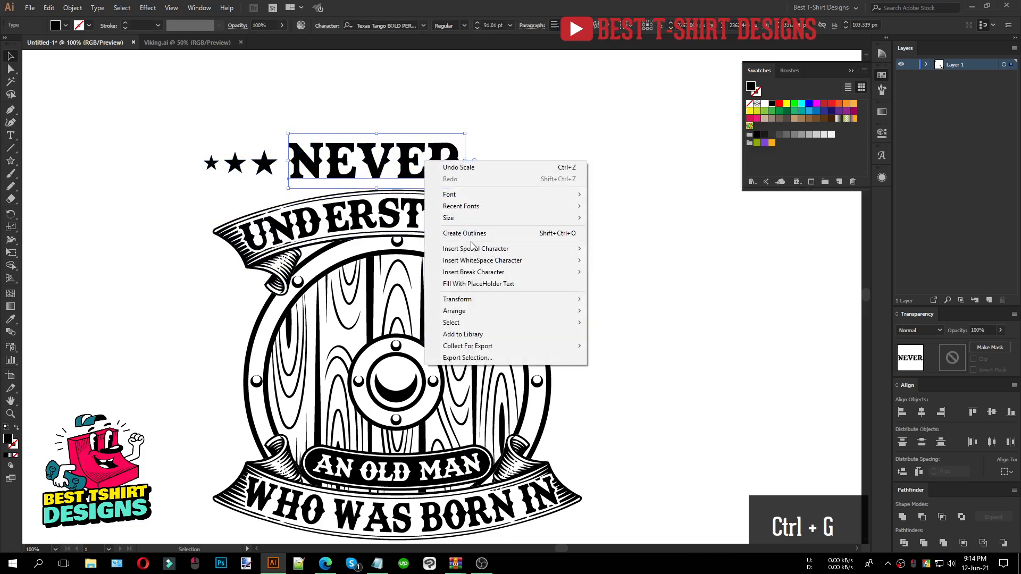
{"action": "left_click", "coordinate": [510, 234]}
Place a copy of the star group after "NEVER", reflect it across the vertical axis, and align the whole row's vertical centres.
{"action": "left_click", "coordinate": [266, 169]}
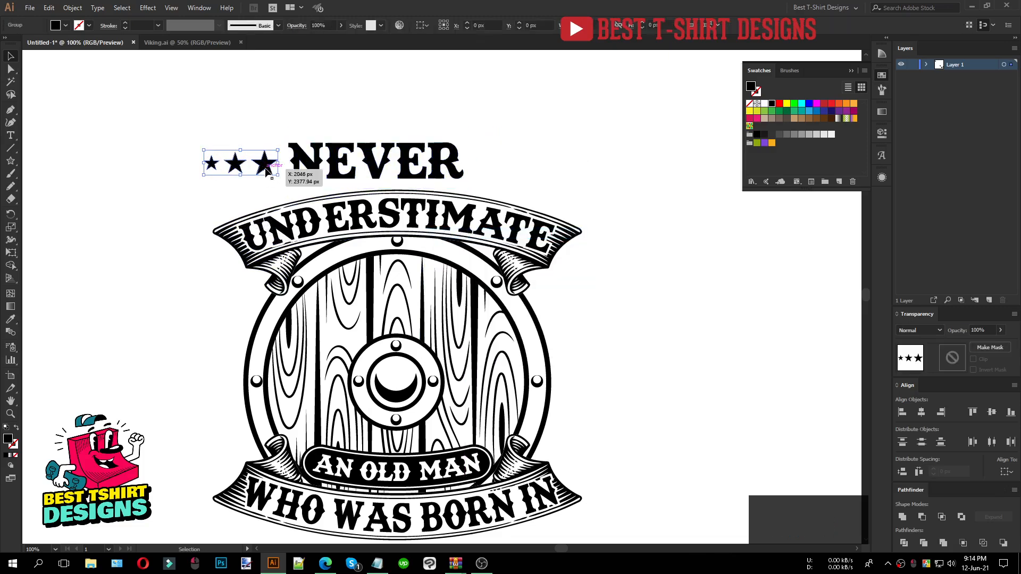
{"action": "left_click_drag", "start_coordinate": [266, 169], "coordinate": [535, 170]}
{"action": "key", "text": "ctrl+r"}
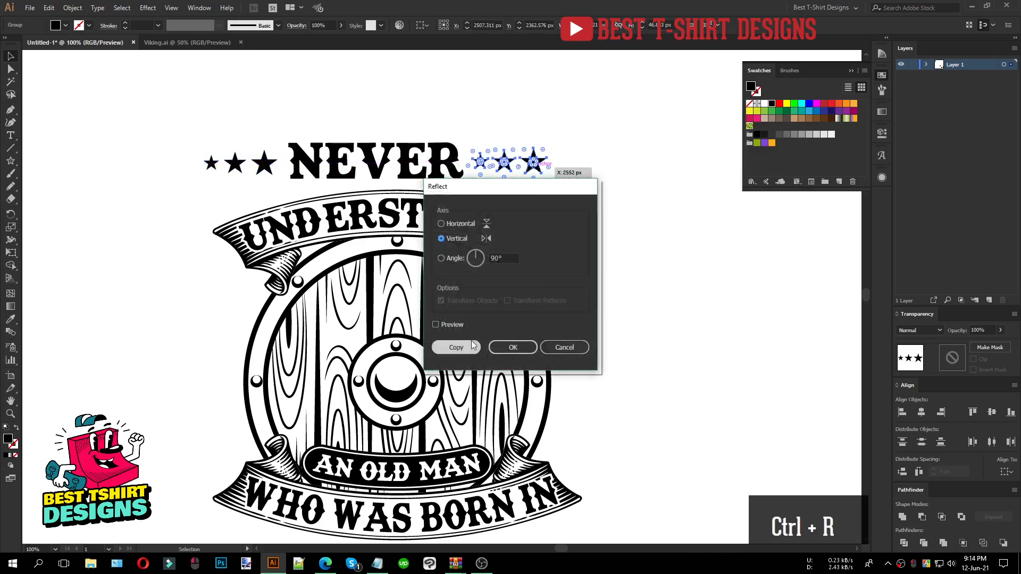
{"action": "left_click", "coordinate": [513, 348]}
{"action": "left_click_drag", "start_coordinate": [164, 108], "coordinate": [599, 180]}
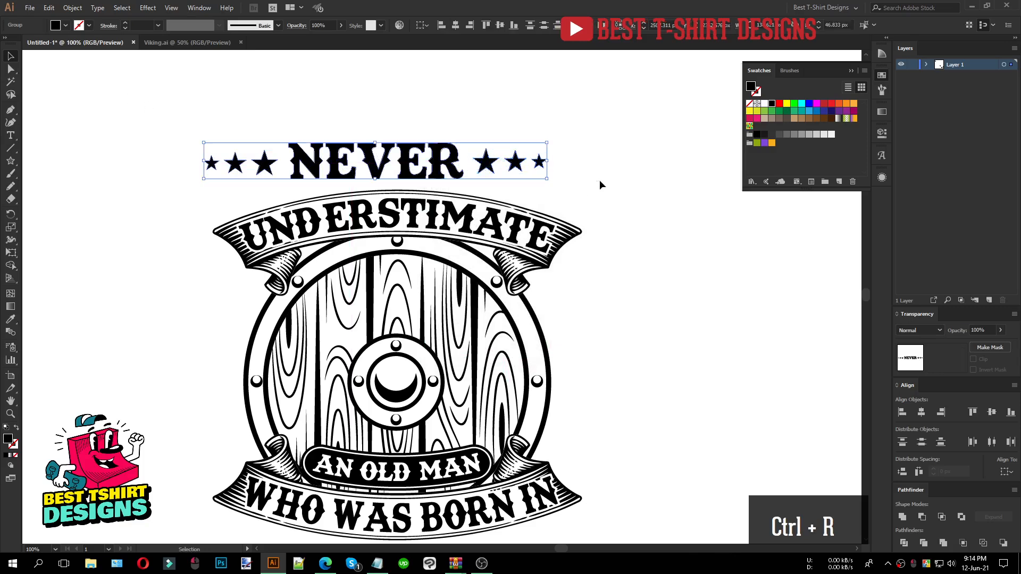
{"action": "left_click", "coordinate": [503, 24]}
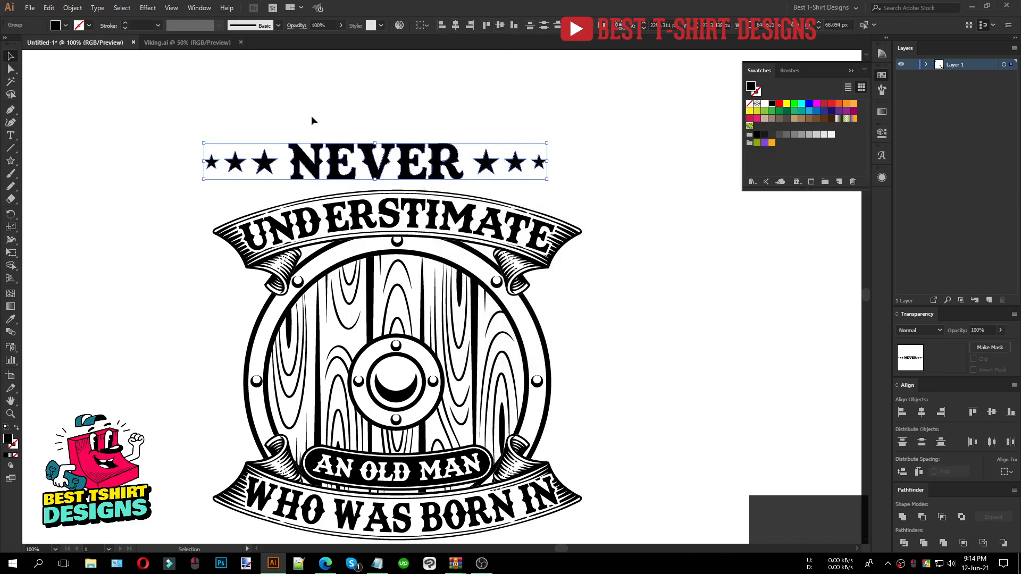
Distribute the horizontal spacing of the "NEVER" row, scale the row to the upper ribbon's width and nudge it closer to the ribbon.
{"action": "left_click", "coordinate": [920, 472]}
{"action": "left_click_drag", "start_coordinate": [552, 161], "coordinate": [582, 162]}
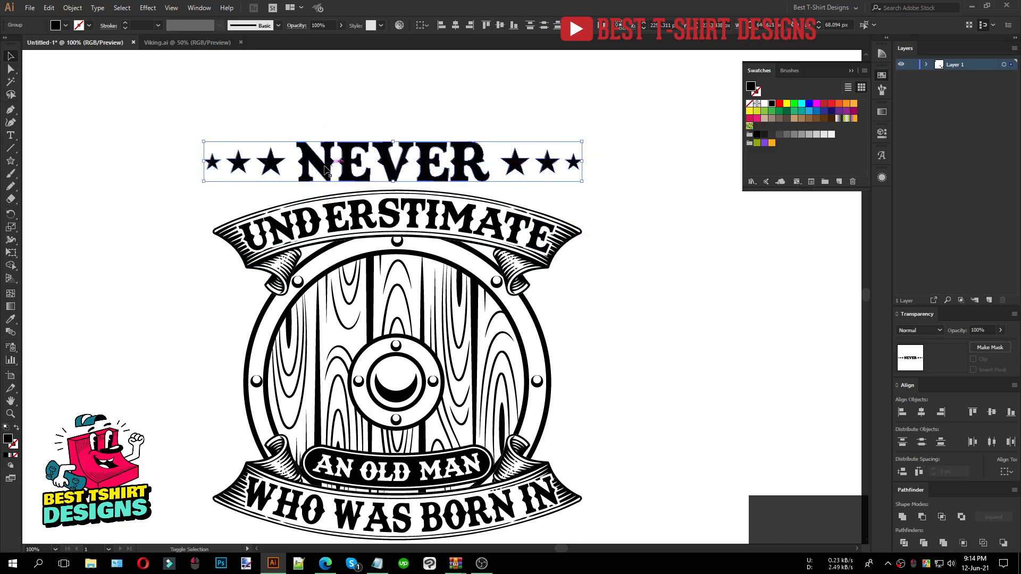
{"action": "left_click_drag", "start_coordinate": [203, 161], "coordinate": [213, 163]}
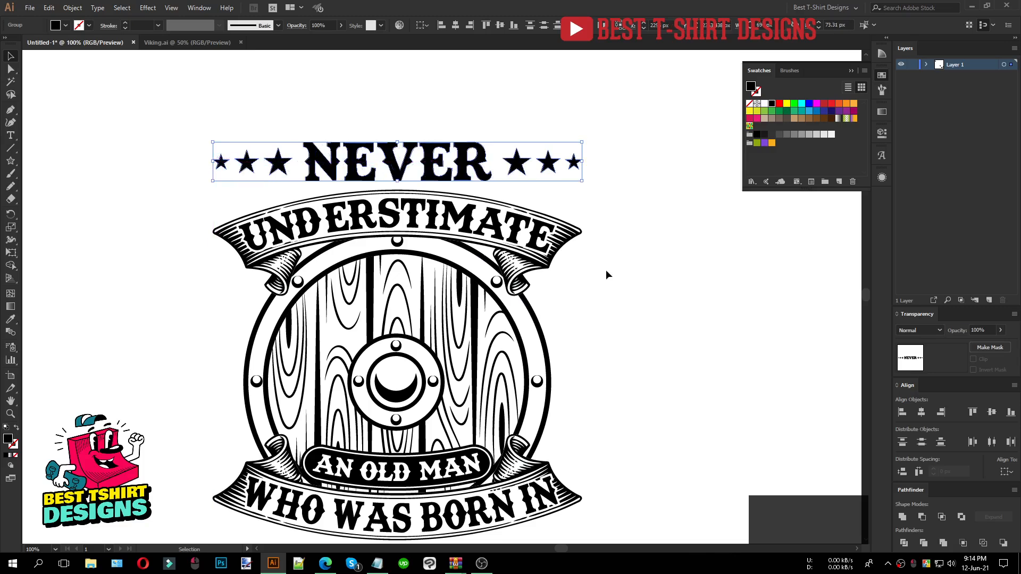
{"action": "key", "text": "Down"}
{"action": "key", "text": "Down"}
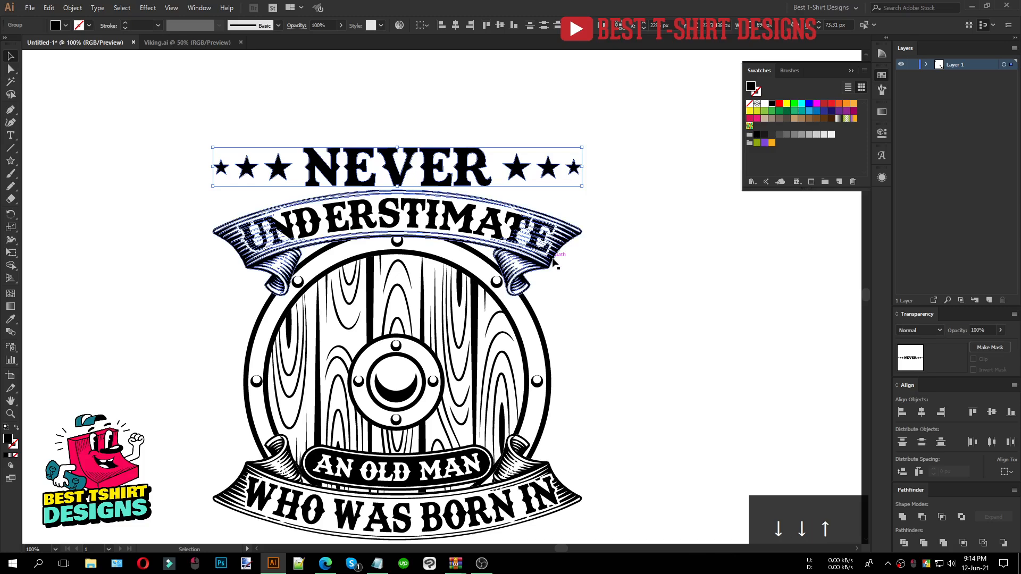
{"action": "key", "text": "Up"}
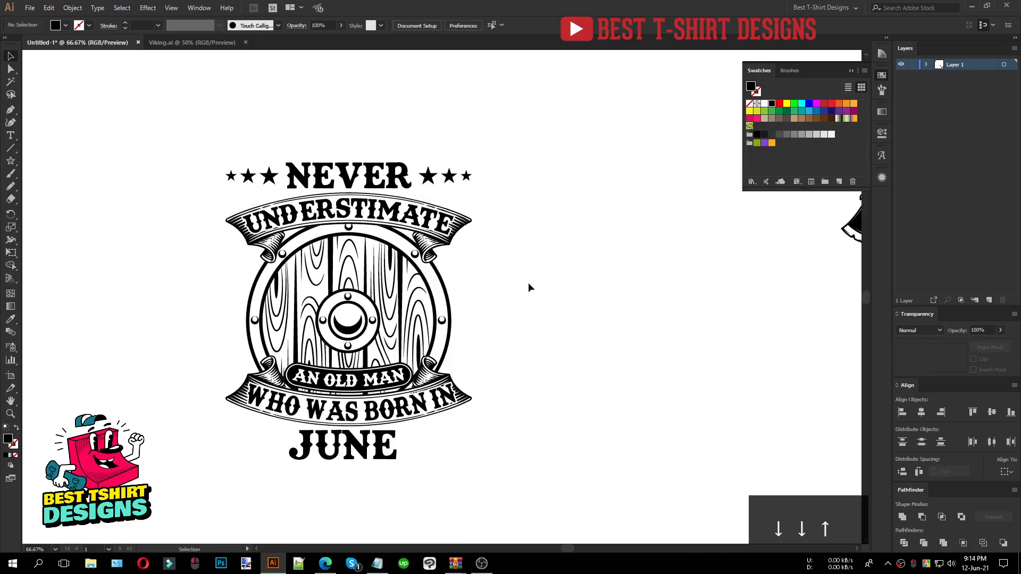
Copy the two star groups beside "NEVER" down to either side of "JUNE" and group the copies together.
{"action": "left_click_drag", "start_coordinate": [205, 141], "coordinate": [452, 134]}
{"action": "left_click", "coordinate": [436, 177]}
{"action": "left_click", "coordinate": [271, 182], "text": "shift"}
{"action": "left_click_drag", "start_coordinate": [434, 178], "coordinate": [431, 436]}
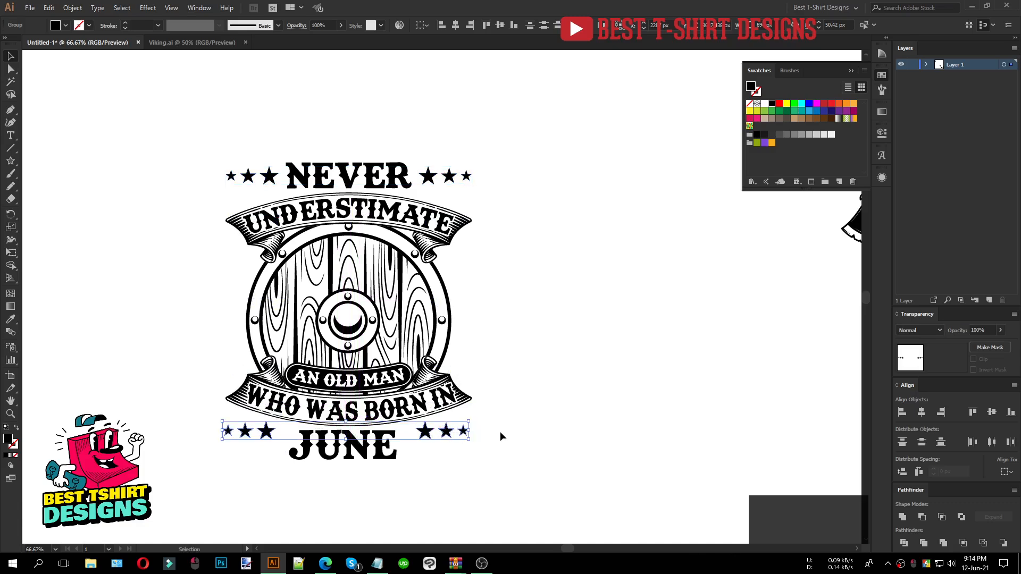
{"action": "key", "text": "ctrl+g"}
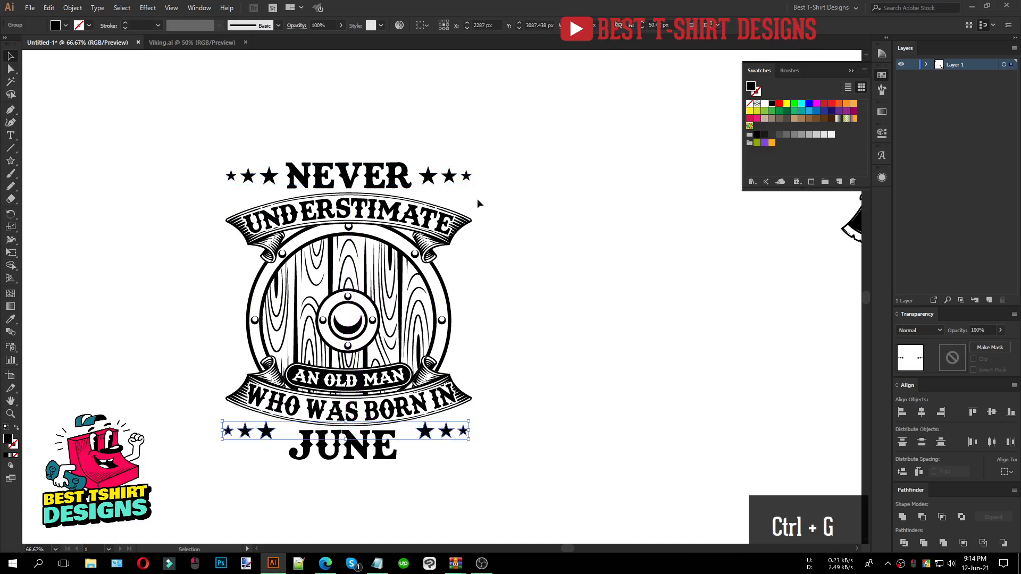
Group the two star sets beside "NEVER" and align the upper and lower star groups by their horizontal centres.
{"action": "left_click", "coordinate": [465, 176]}
{"action": "left_click", "coordinate": [270, 177], "text": "shift"}
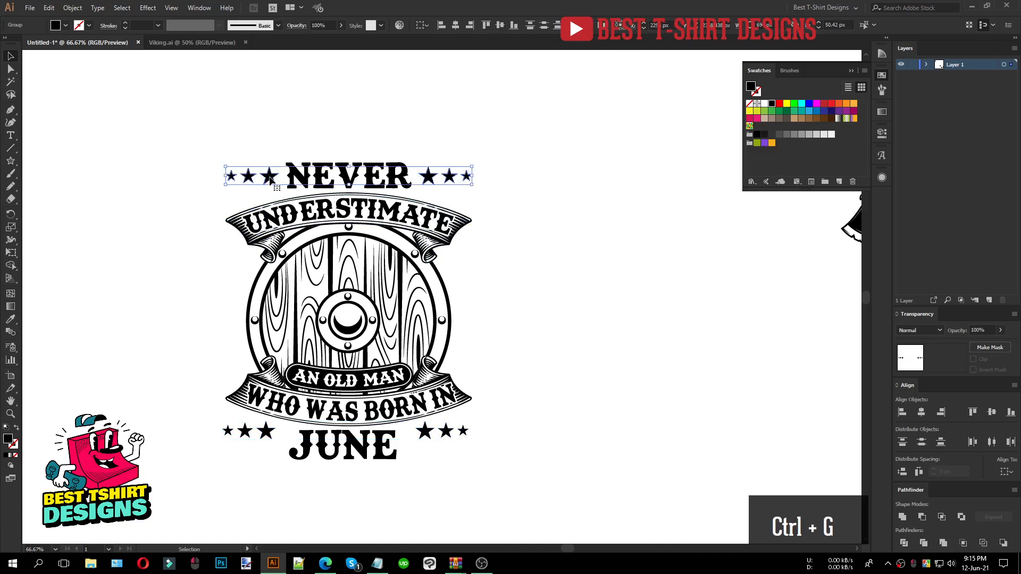
{"action": "key", "text": "ctrl+g"}
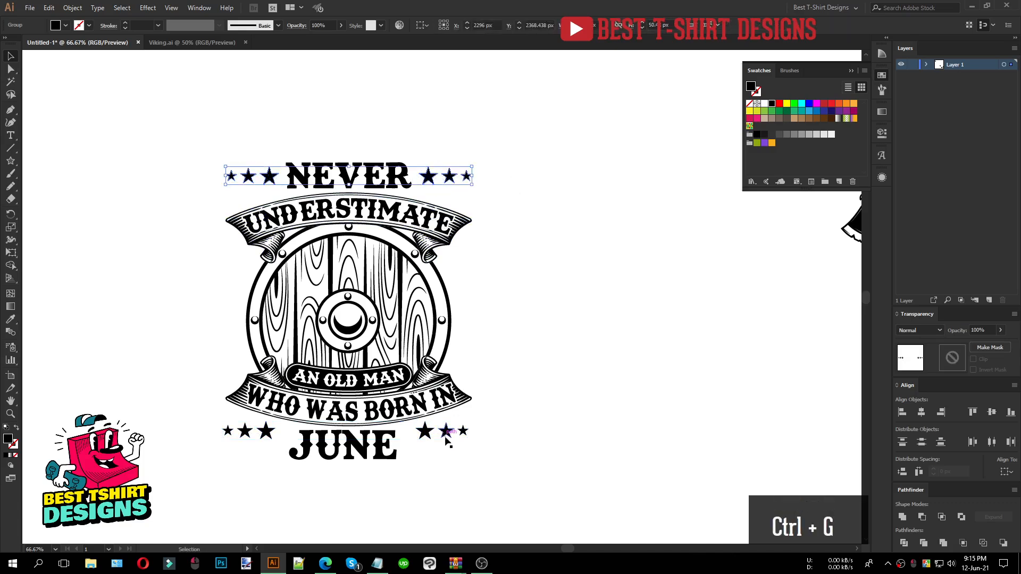
{"action": "left_click", "coordinate": [446, 439], "text": "shift"}
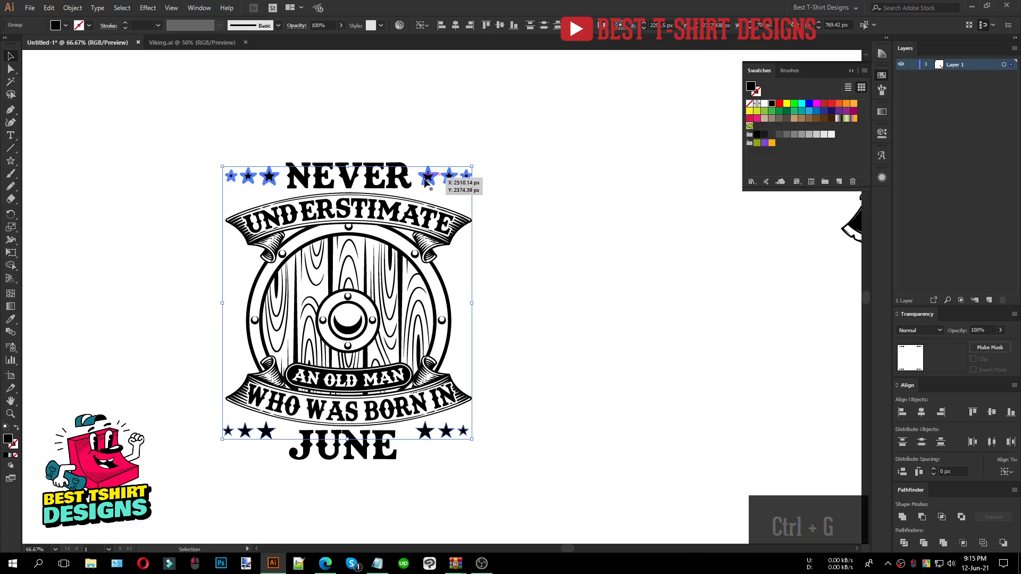
{"action": "left_click", "coordinate": [456, 26]}
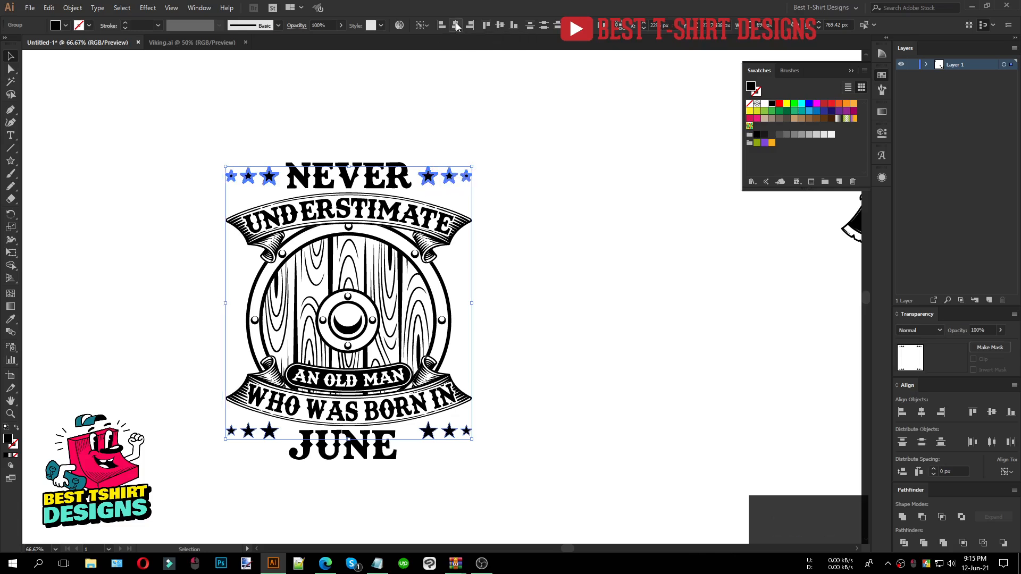
Nudge the lower star group down to the mid-height of the word "JUNE".
{"action": "left_click", "coordinate": [419, 475]}
{"action": "left_click", "coordinate": [448, 432]}
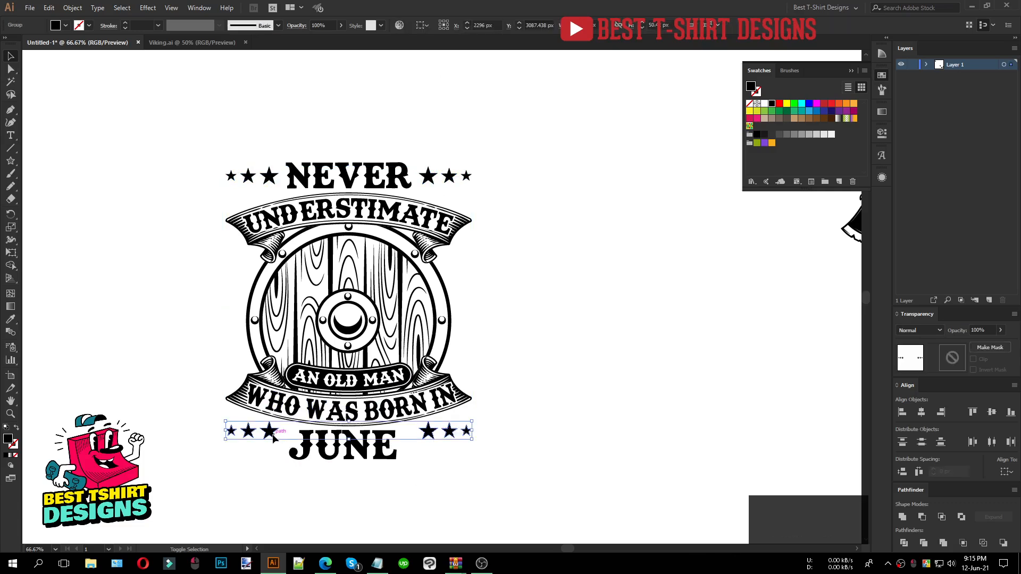
{"action": "key", "text": "Down"}
{"action": "key", "text": "Down"}
{"action": "key", "text": "Down"}
{"action": "key", "text": "Down"}
{"action": "key", "text": "Down"}
{"action": "key", "text": "Down"}
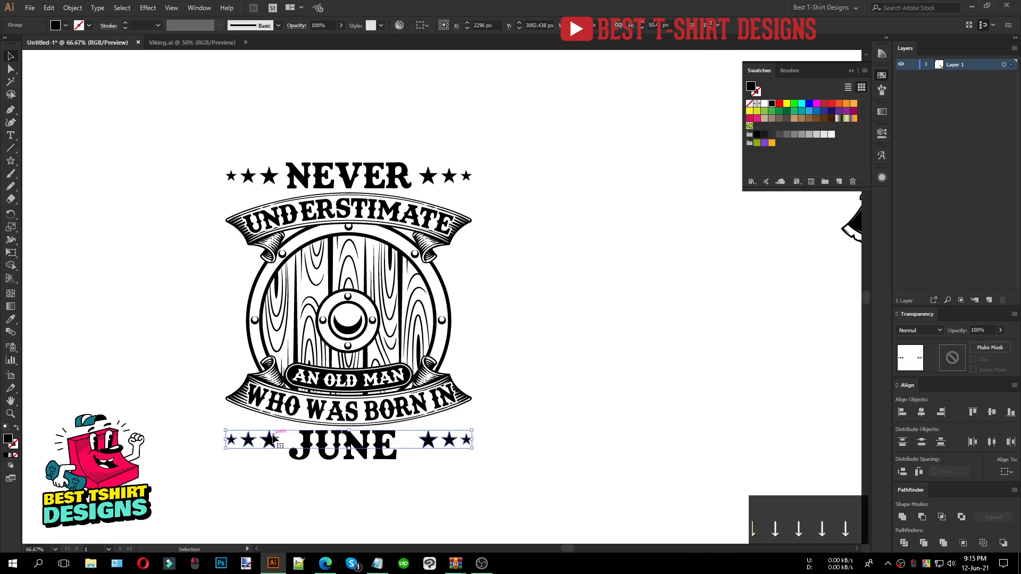
{"action": "key", "text": "Down"}
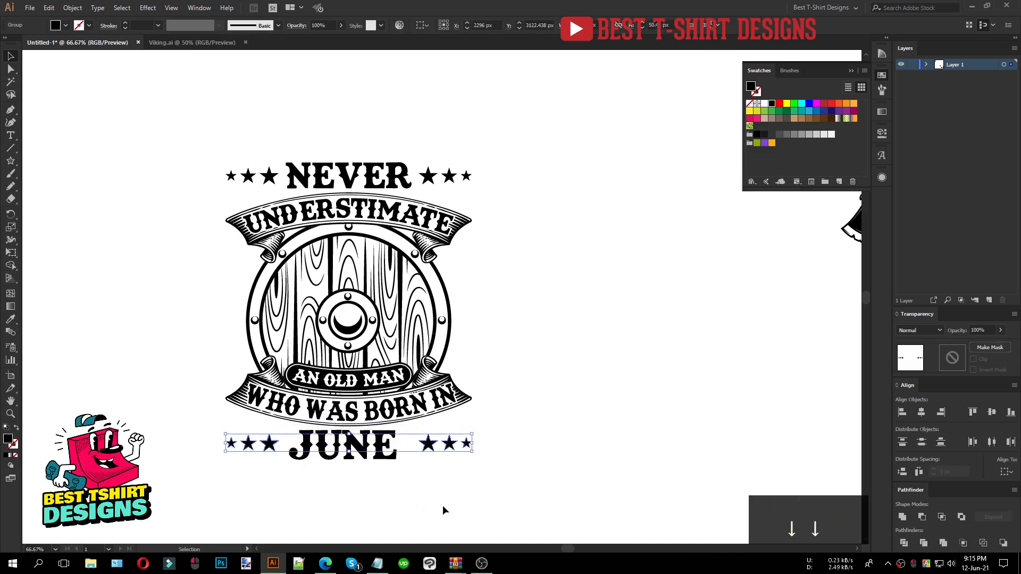
{"action": "left_click", "coordinate": [520, 378]}
Nudge "JUNE" and its stars slightly down, away from the lower ribbon.
{"action": "left_click_drag", "start_coordinate": [520, 378], "coordinate": [496, 365]}
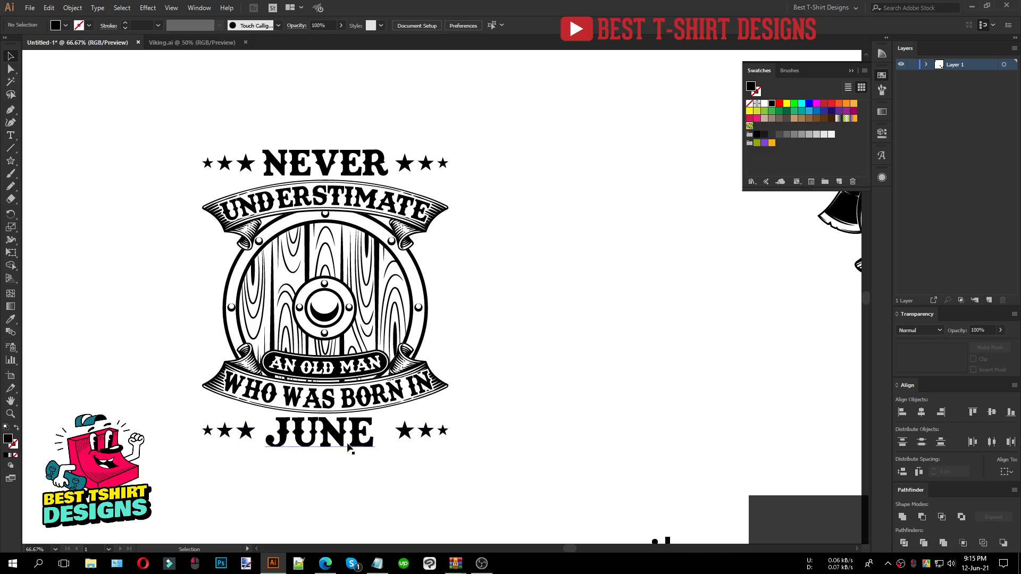
{"action": "left_click_drag", "start_coordinate": [453, 476], "coordinate": [199, 429]}
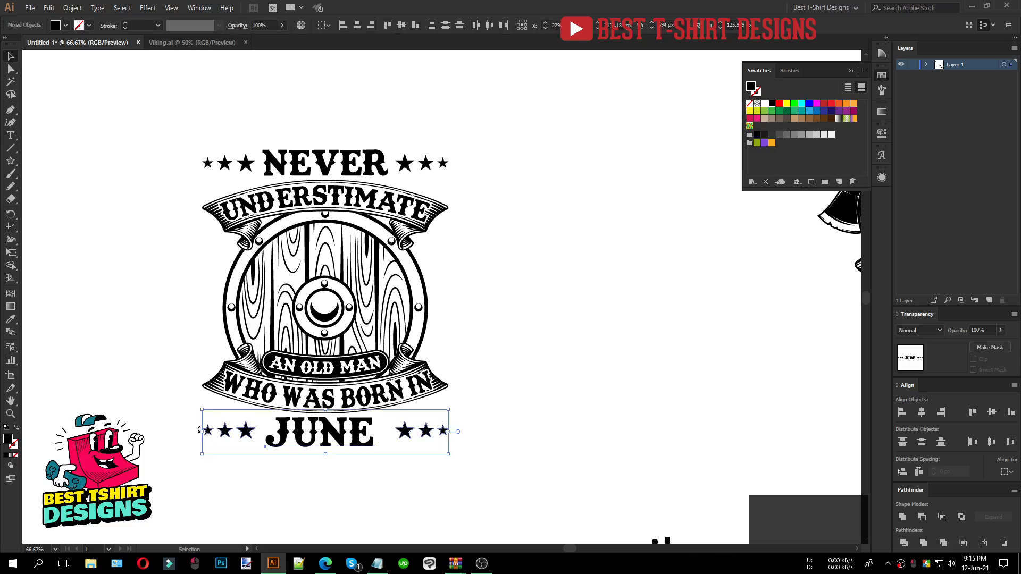
{"action": "key", "text": "Down"}
{"action": "left_click", "coordinate": [510, 368]}
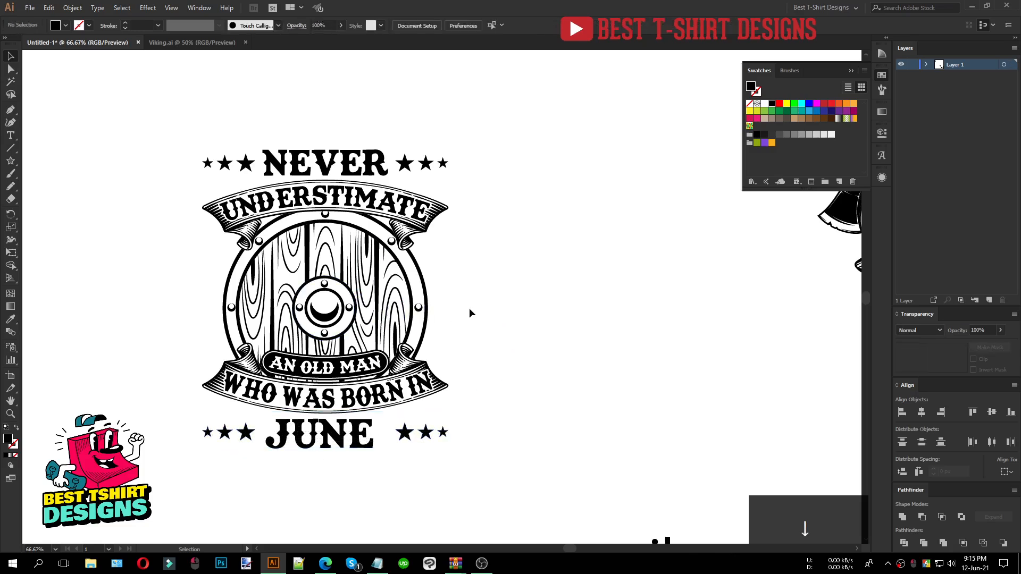
Move the crossed axes from the pirate skull artwork onto the lower half of the wooden shield.
{"action": "scroll", "coordinate": [129, 123], "scroll_direction": "down", "scroll_amount": 1}
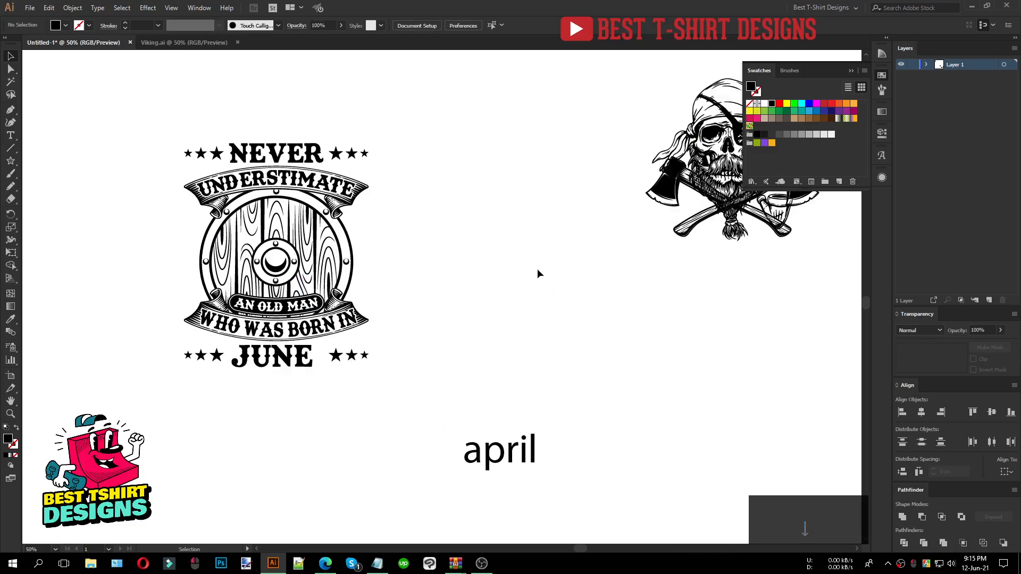
{"action": "left_click_drag", "start_coordinate": [573, 261], "coordinate": [554, 307]}
{"action": "left_click_drag", "start_coordinate": [748, 287], "coordinate": [504, 376]}
{"action": "left_click_drag", "start_coordinate": [554, 332], "coordinate": [338, 318]}
Enlarge the crossed axes proportionally from their centre to about the width of the ribbons.
{"action": "scroll", "coordinate": [115, 285], "scroll_direction": "up", "scroll_amount": 2}
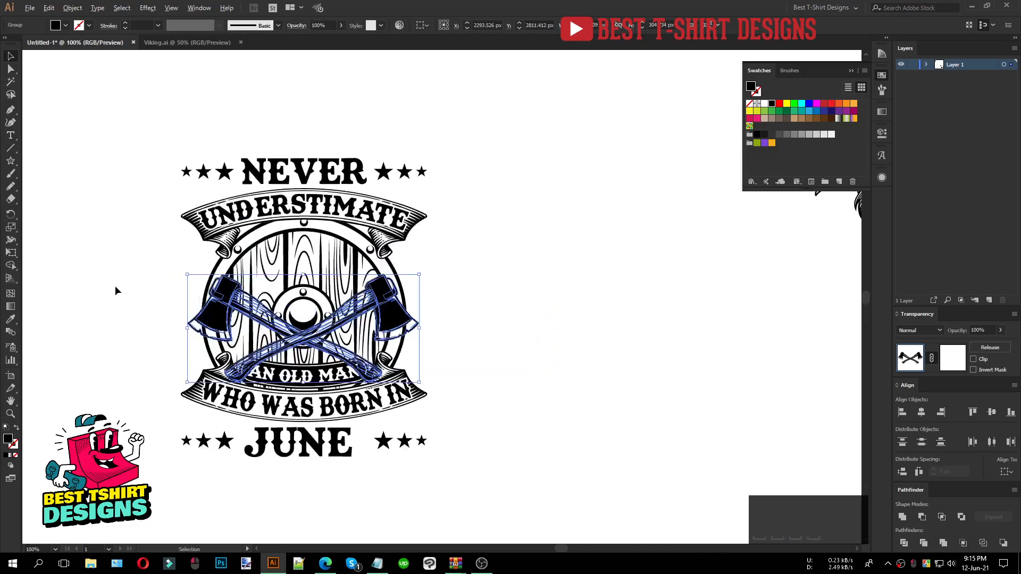
{"action": "scroll", "coordinate": [115, 286], "scroll_direction": "up", "scroll_amount": 1}
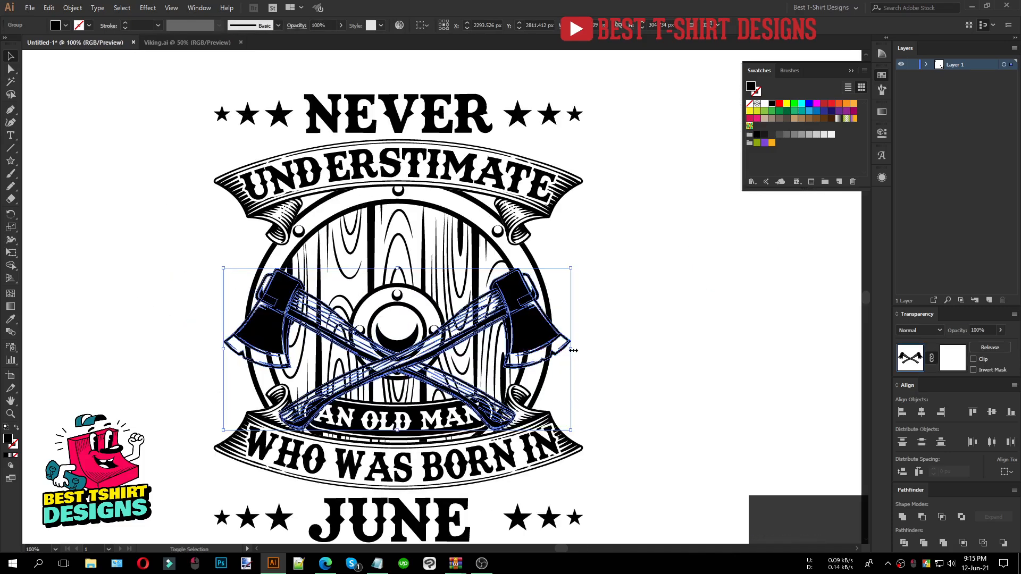
{"action": "left_click_drag", "start_coordinate": [573, 350], "coordinate": [585, 351]}
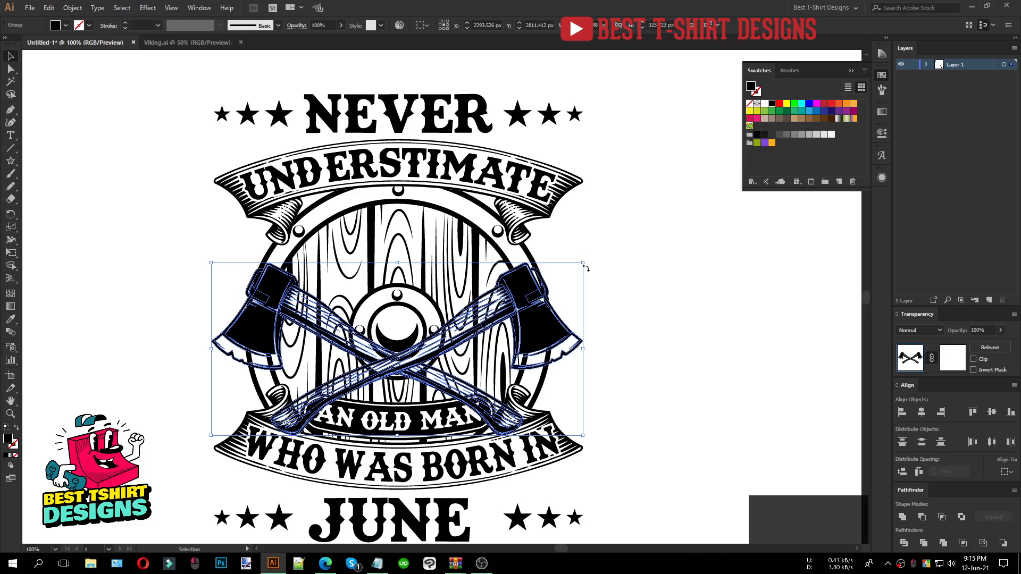
{"action": "key", "text": "space"}
{"action": "left_click_drag", "start_coordinate": [575, 309], "coordinate": [509, 293]}
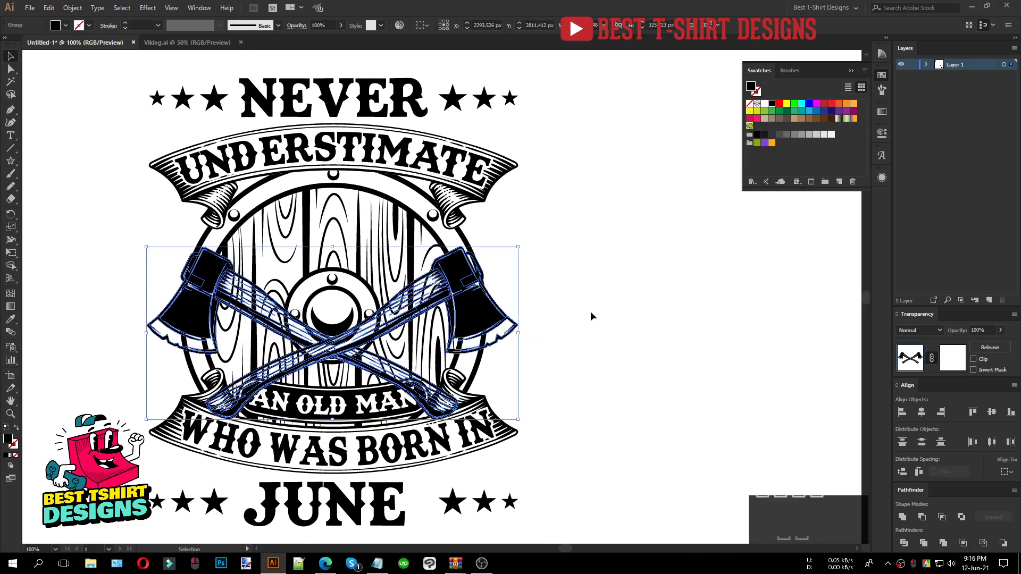
{"action": "left_click", "coordinate": [591, 316]}
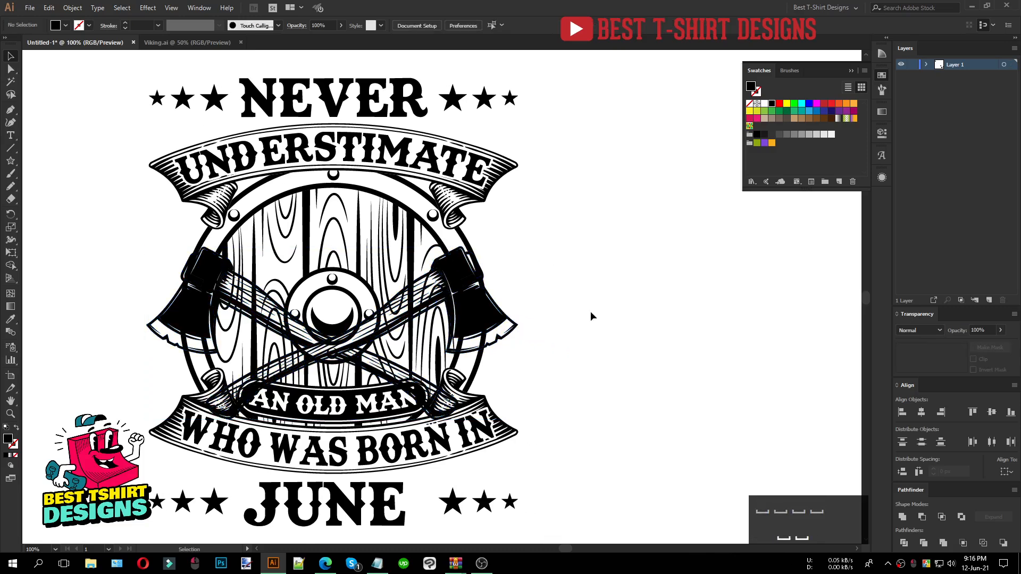
Paste a copy of the axes in front inside the shield's opacity mask and unite it into one solid shape.
{"action": "left_click", "coordinate": [511, 332]}
{"action": "key", "text": "ctrl+c"}
{"action": "left_click", "coordinate": [593, 374]}
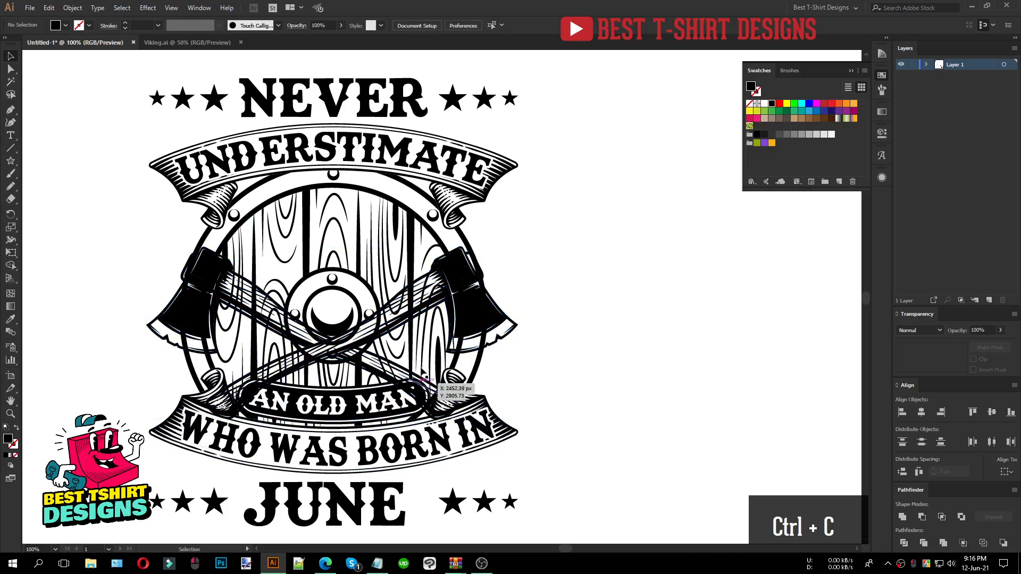
{"action": "left_click", "coordinate": [473, 404]}
{"action": "double_click", "coordinate": [473, 403]}
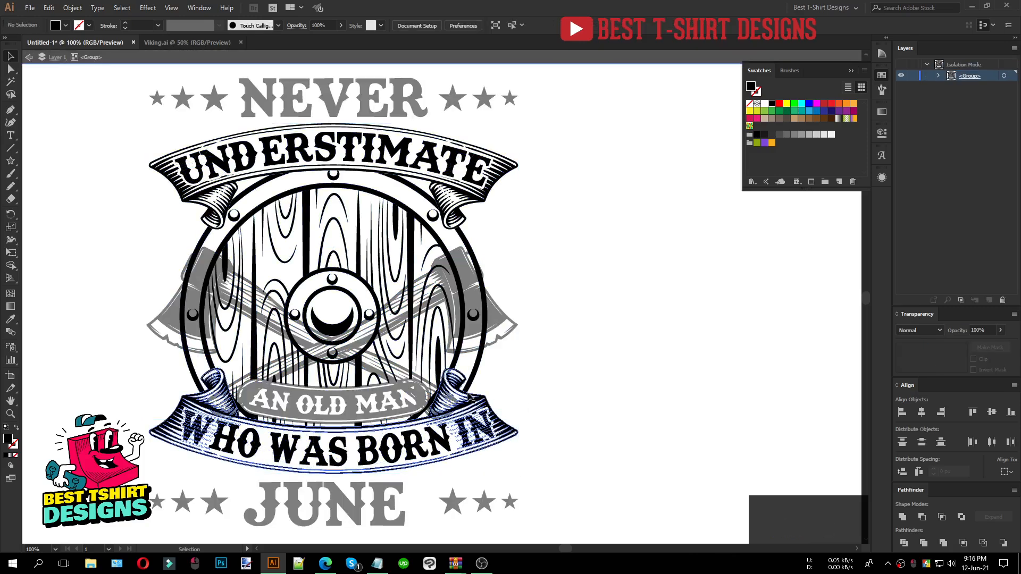
{"action": "left_click", "coordinate": [475, 403]}
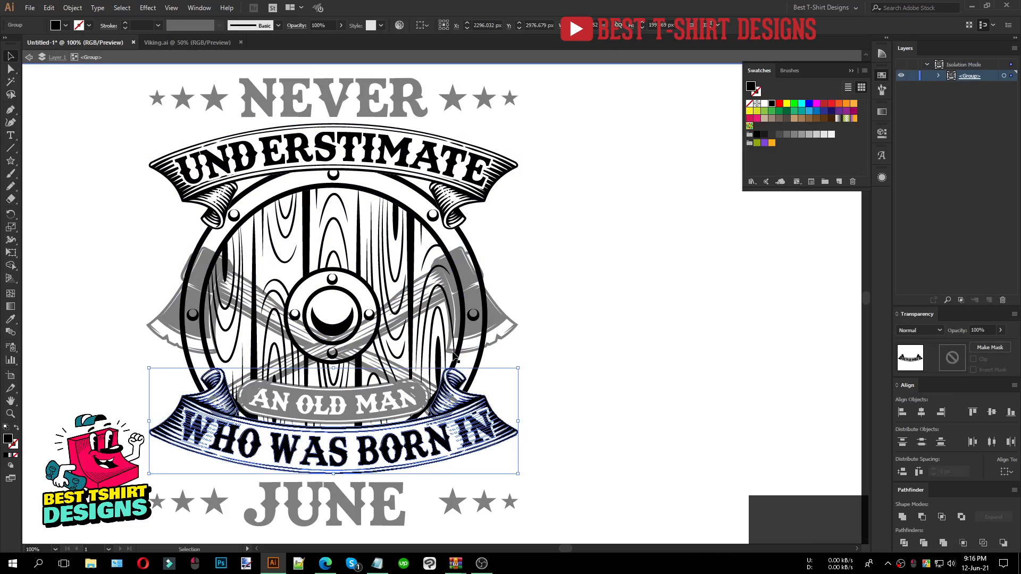
{"action": "left_click", "coordinate": [456, 353]}
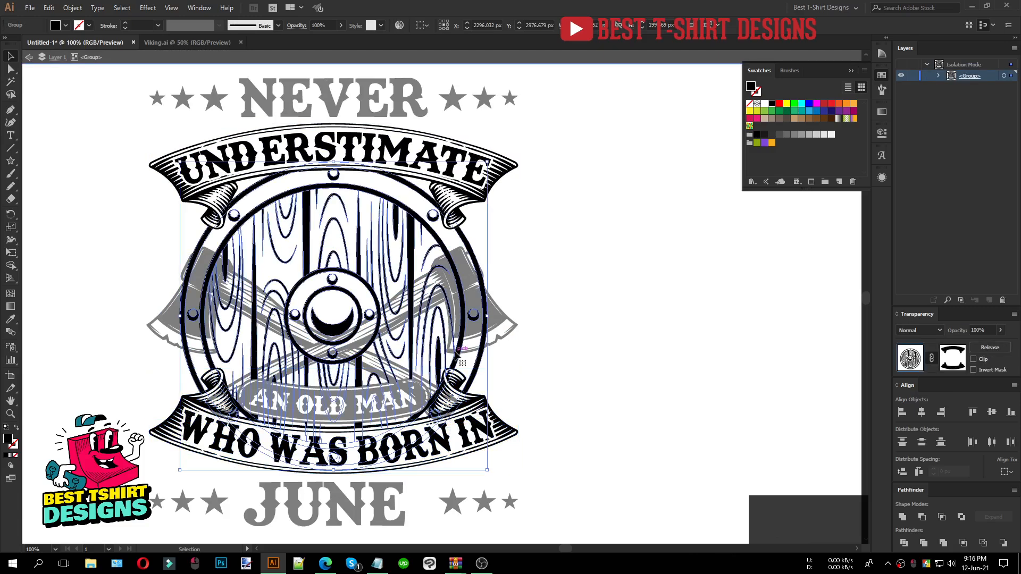
{"action": "left_click", "coordinate": [952, 364]}
{"action": "key", "text": "ctrl+f"}
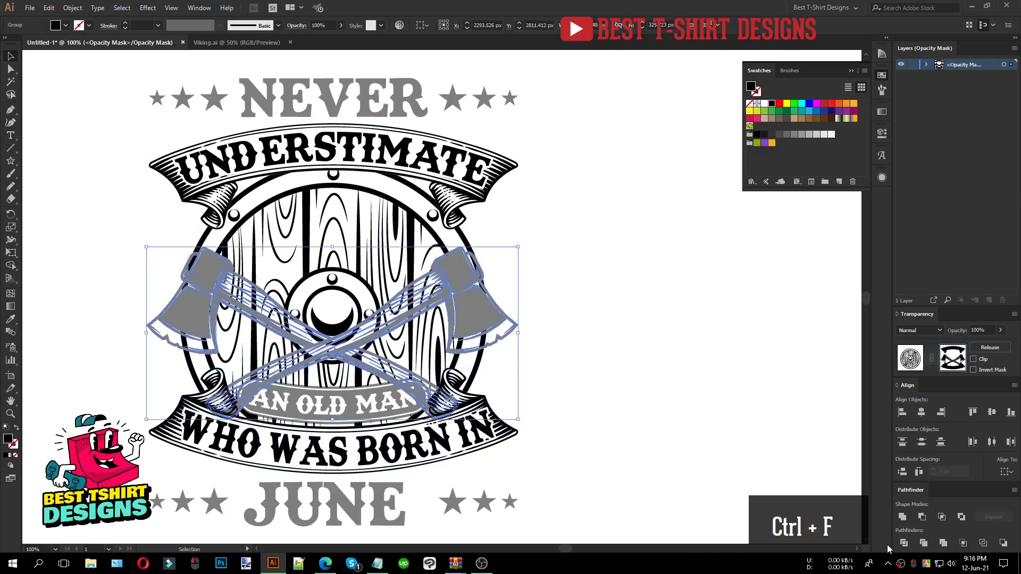
{"action": "left_click", "coordinate": [902, 517]}
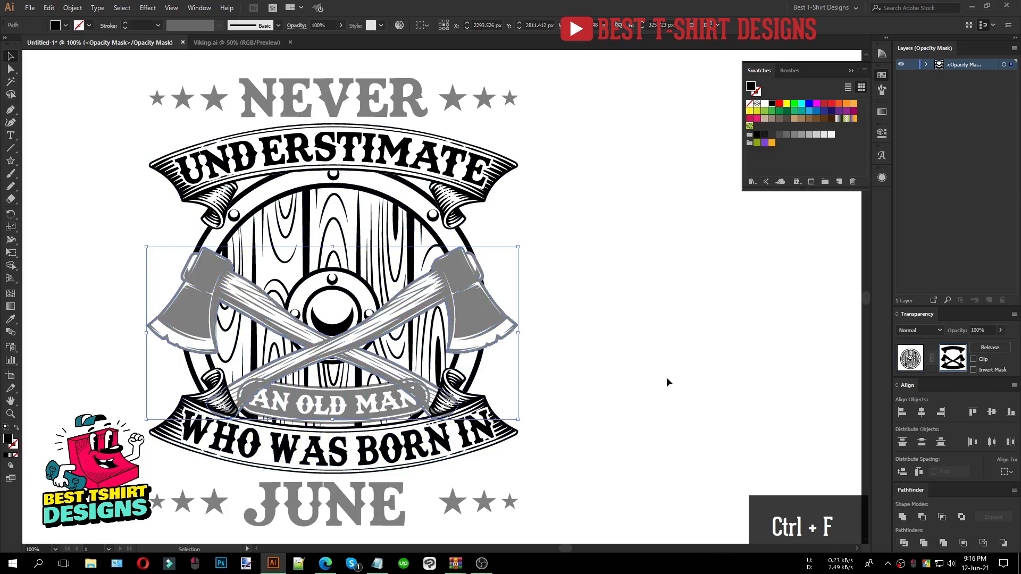
Create an unclipped opacity mask on the lower ribbon and paste a copy of the united axes silhouette in front inside it.
{"action": "key", "text": "ctrl+c"}
{"action": "left_click", "coordinate": [922, 358]}
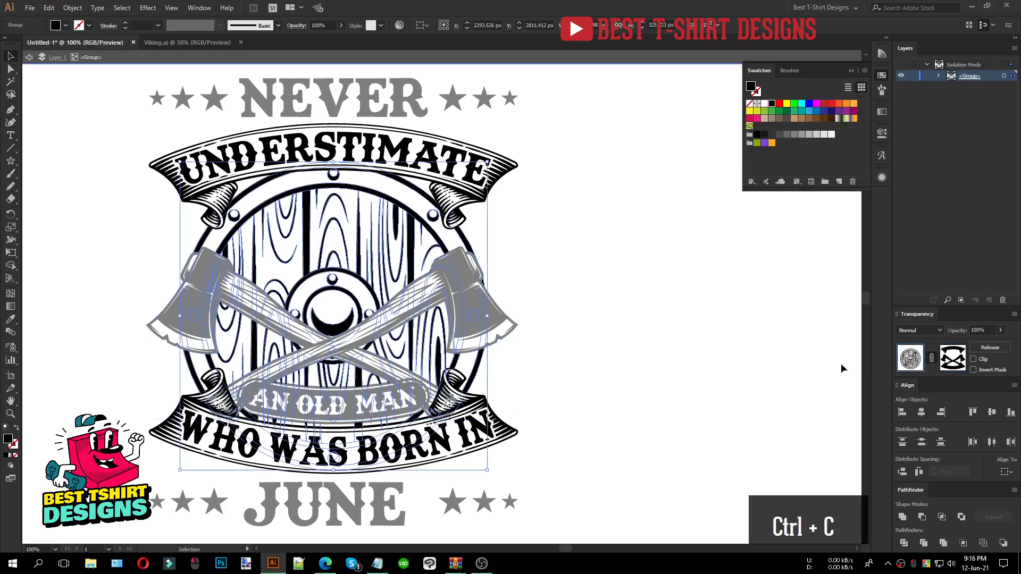
{"action": "left_click", "coordinate": [509, 433]}
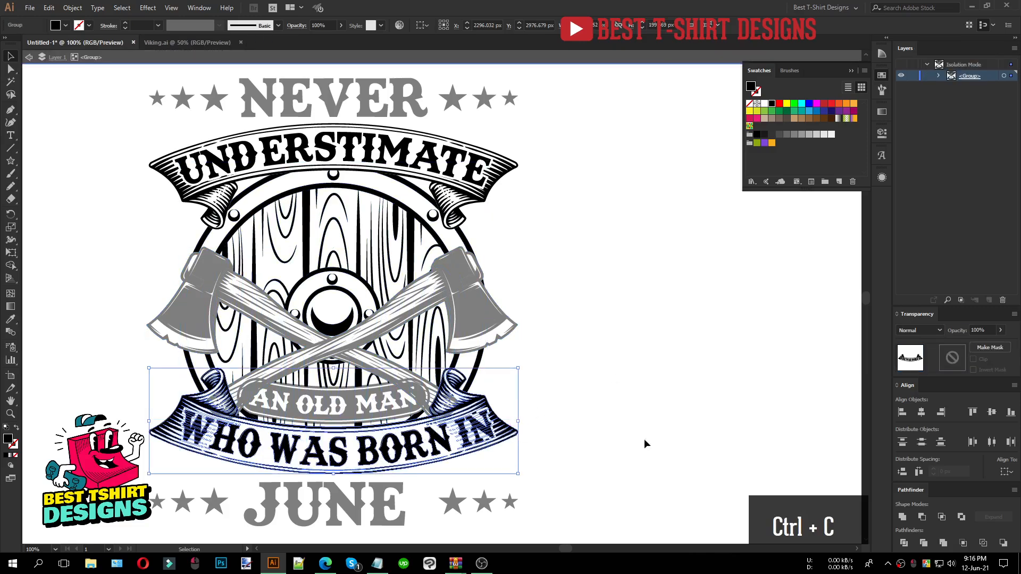
{"action": "left_click", "coordinate": [989, 347]}
{"action": "left_click", "coordinate": [973, 359]}
{"action": "key", "text": "ctrl+f"}
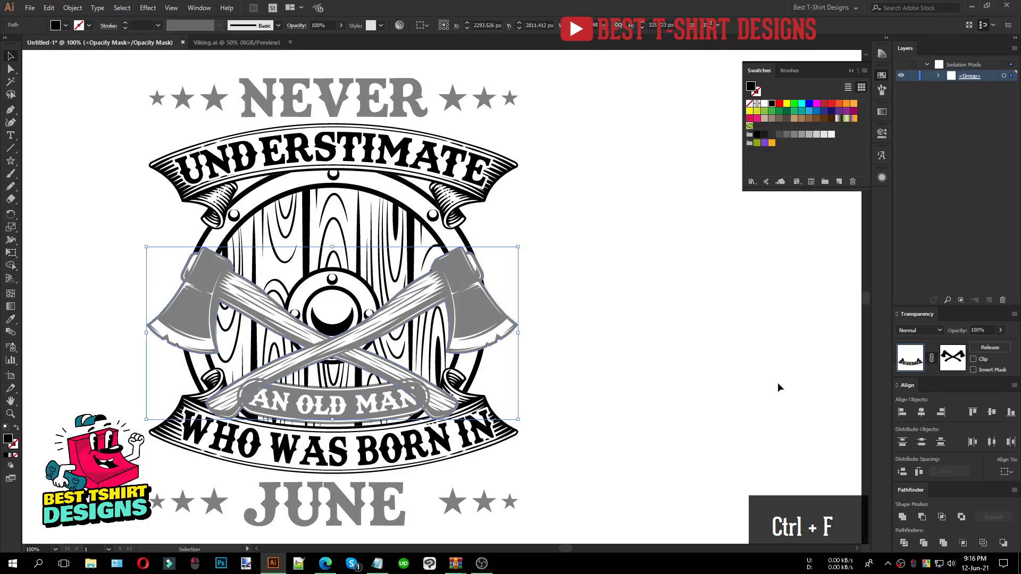
{"action": "left_click", "coordinate": [910, 358]}
Check the shield's opacity mask, return to the artwork and leave the isolated group.
{"action": "left_click", "coordinate": [409, 352]}
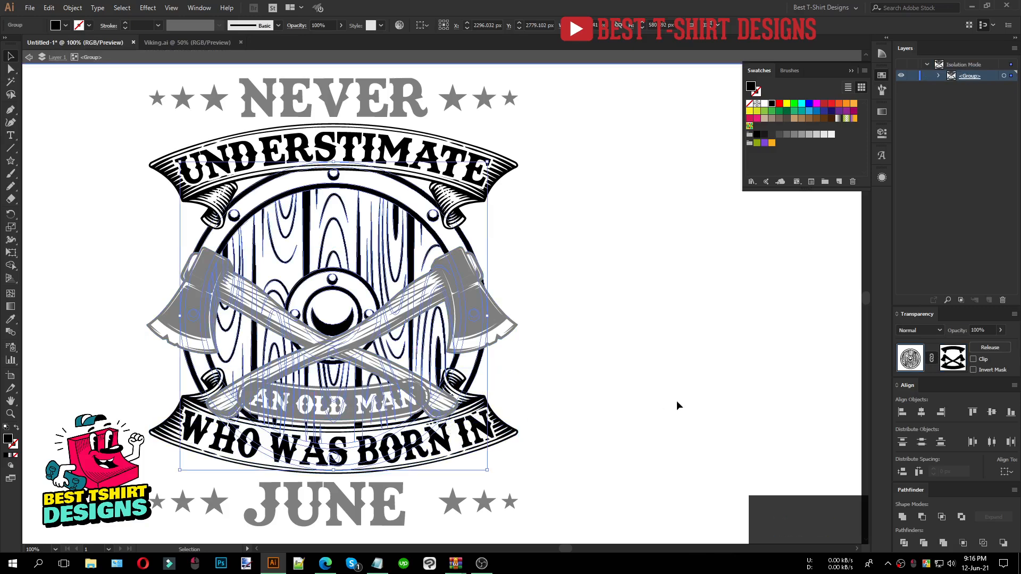
{"action": "left_click", "coordinate": [960, 360]}
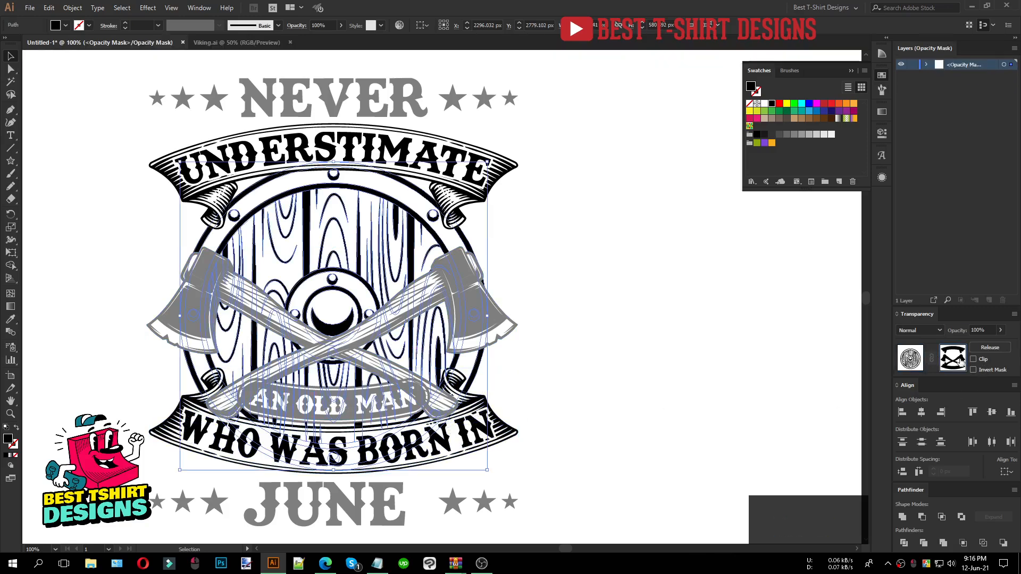
{"action": "left_click", "coordinate": [367, 414]}
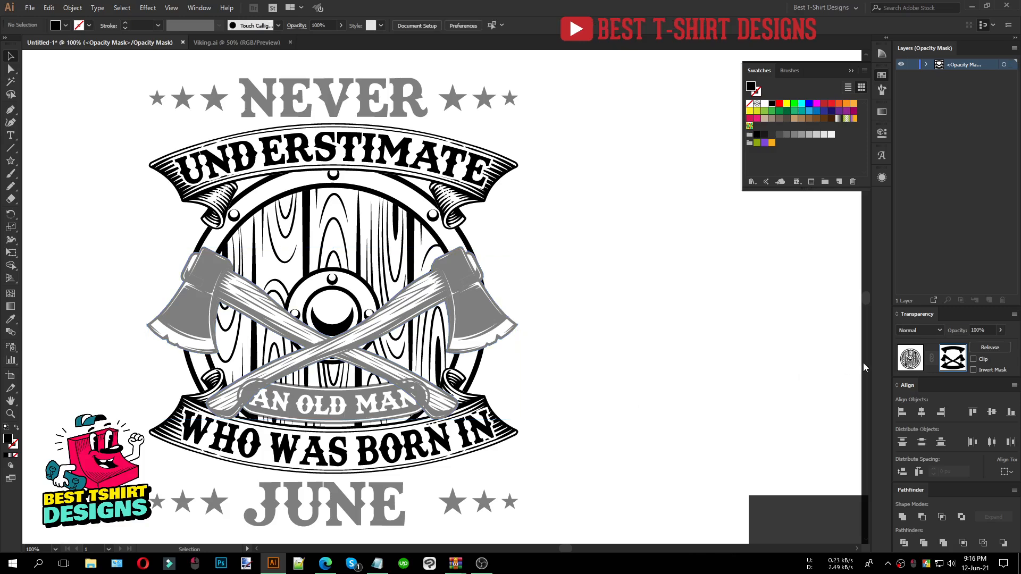
{"action": "left_click", "coordinate": [910, 359]}
{"action": "left_click", "coordinate": [538, 392]}
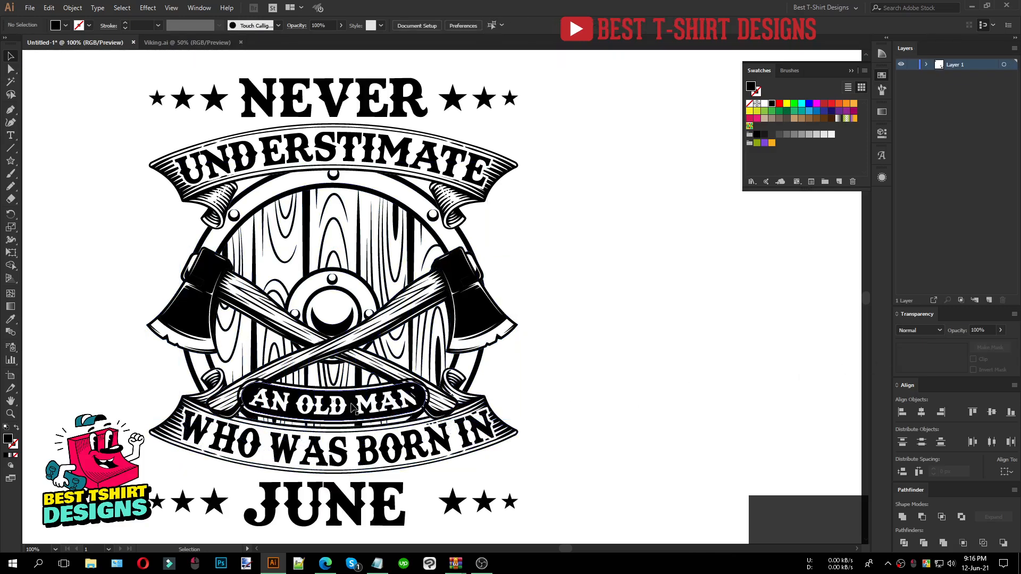
Copy the badge silhouette from the shield and ribbon group's opacity mask and paste it in front inside the axes' opacity mask.
{"action": "left_click", "coordinate": [354, 376]}
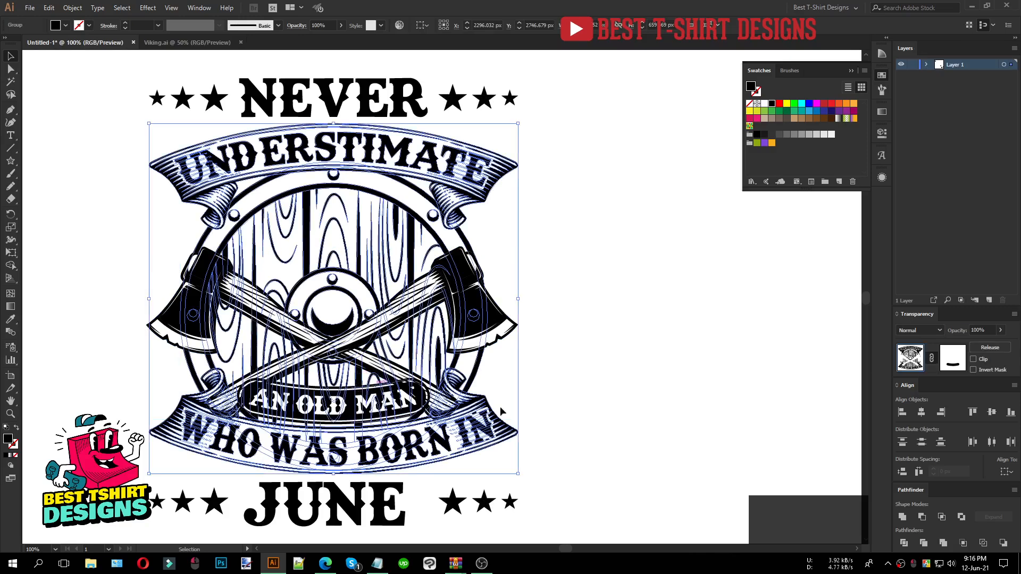
{"action": "left_click", "coordinate": [954, 367]}
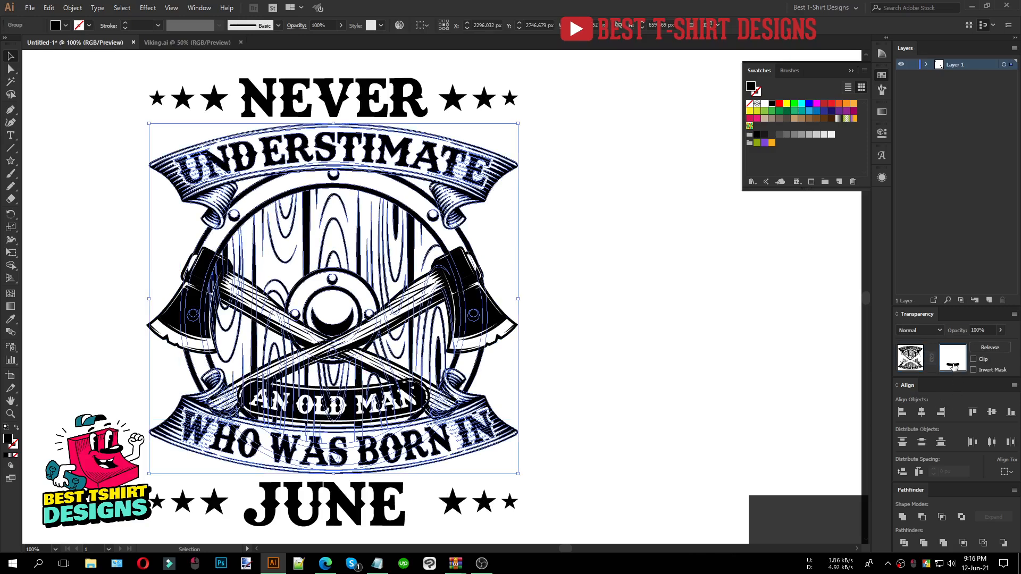
{"action": "left_click", "coordinate": [374, 408]}
{"action": "key", "text": "ctrl+c"}
{"action": "left_click", "coordinate": [911, 361]}
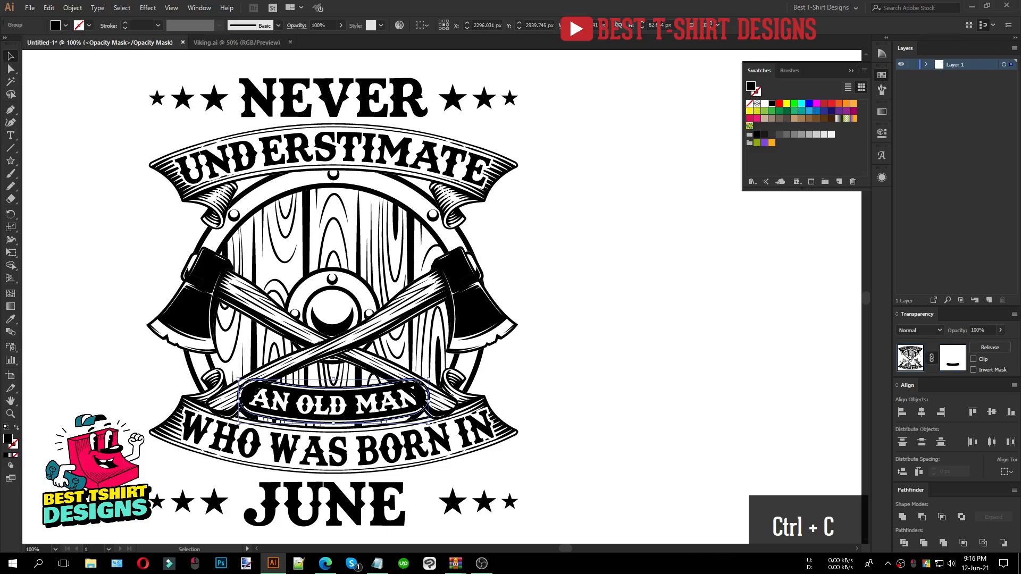
{"action": "left_click", "coordinate": [502, 323]}
{"action": "left_click", "coordinate": [952, 358]}
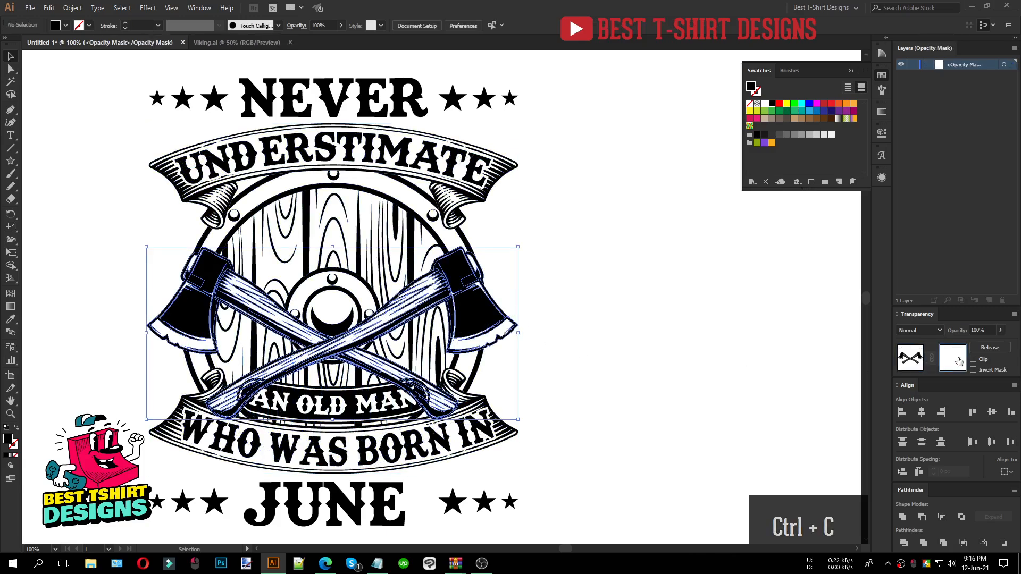
{"action": "key", "text": "ctrl+f"}
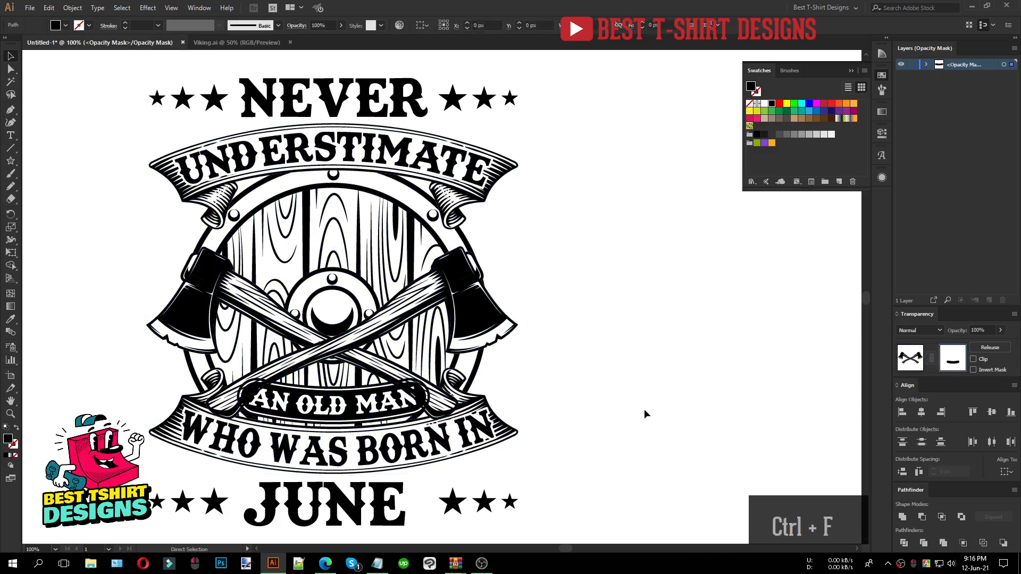
{"action": "left_click", "coordinate": [644, 411]}
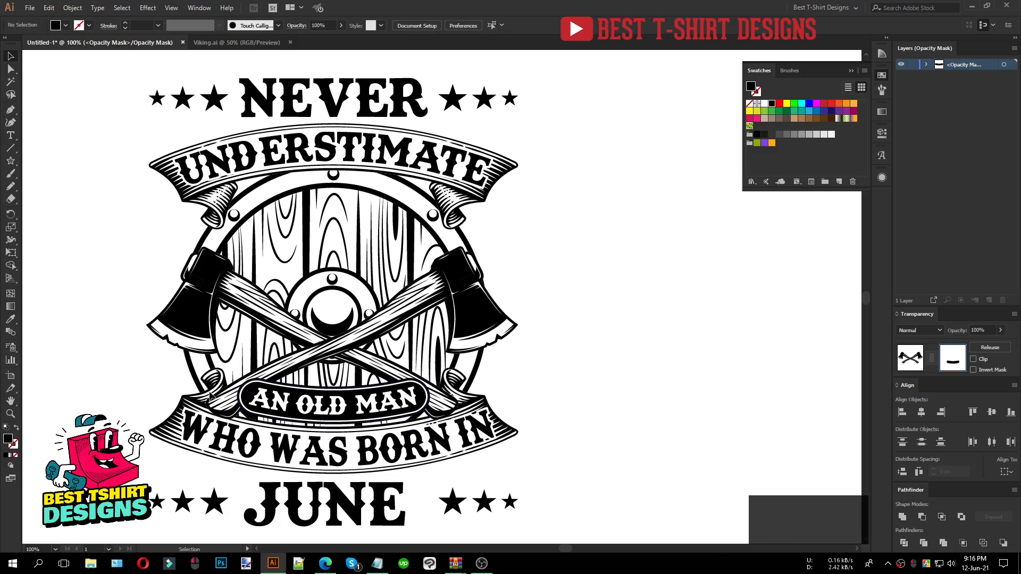
Return to the artwork, move the pirate skull onto the middle of the shield and scale it down proportionally to sit between the ribbons.
{"action": "key", "text": "ctrl+minus"}
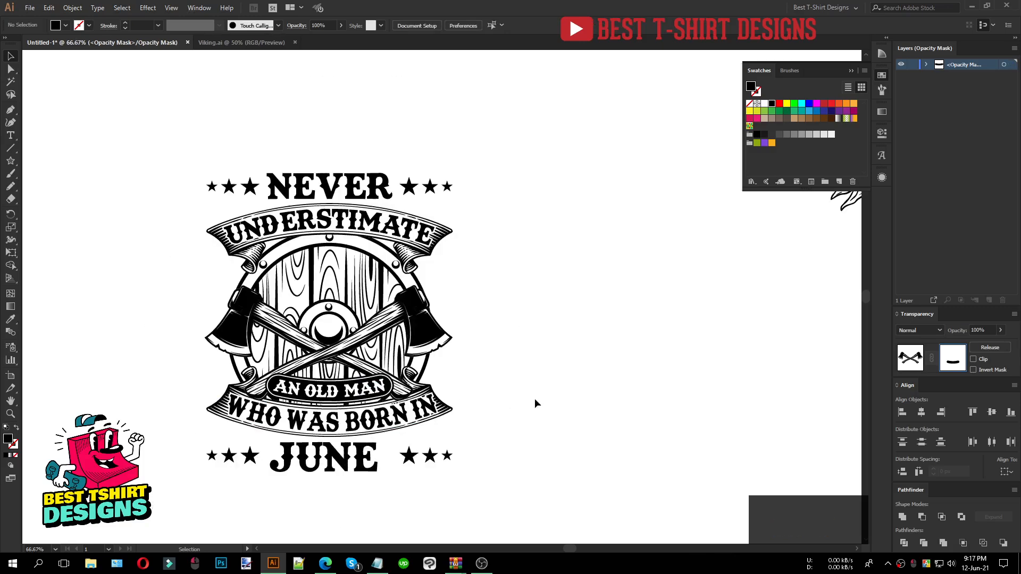
{"action": "key", "text": "ctrl+minus"}
{"action": "left_click_drag", "start_coordinate": [739, 255], "coordinate": [565, 319]}
{"action": "left_click", "coordinate": [906, 364]}
{"action": "left_click_drag", "start_coordinate": [738, 264], "coordinate": [312, 357]}
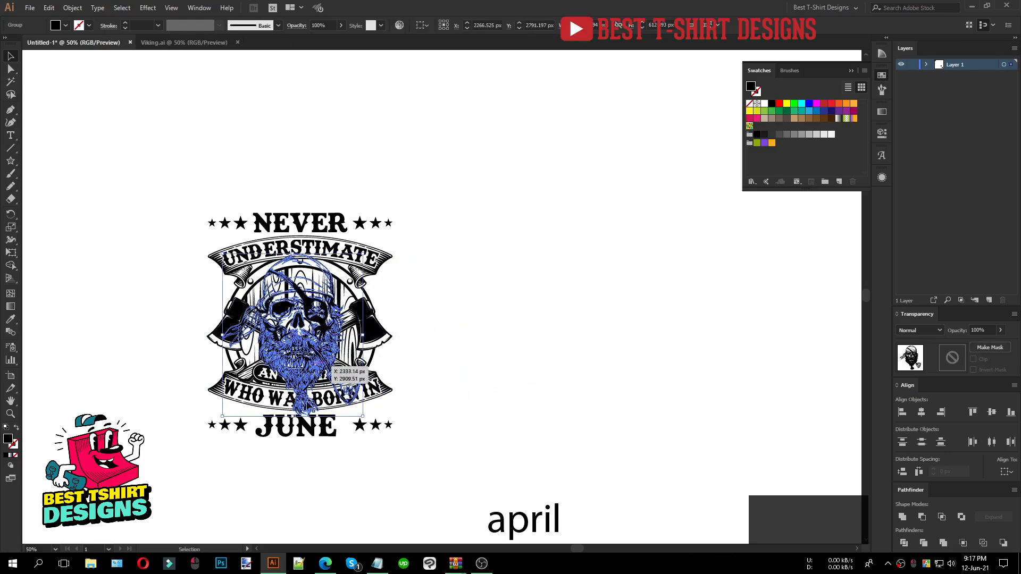
{"action": "left_click_drag", "start_coordinate": [293, 417], "coordinate": [298, 391]}
{"action": "scroll", "coordinate": [242, 364], "scroll_direction": "up", "scroll_amount": 1}
{"action": "scroll", "coordinate": [242, 364], "scroll_direction": "up", "scroll_amount": 1}
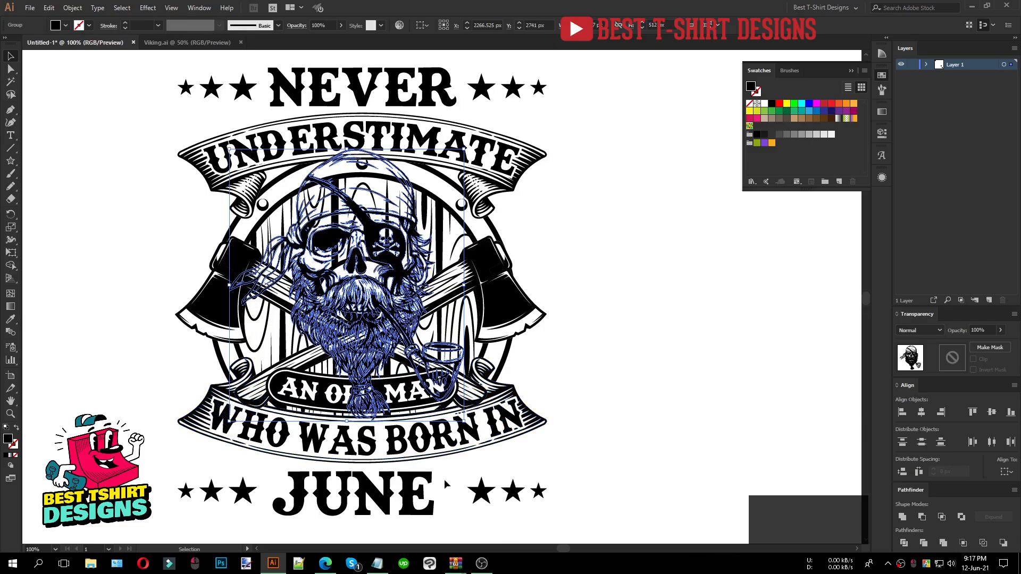
{"action": "left_click_drag", "start_coordinate": [349, 423], "coordinate": [346, 409]}
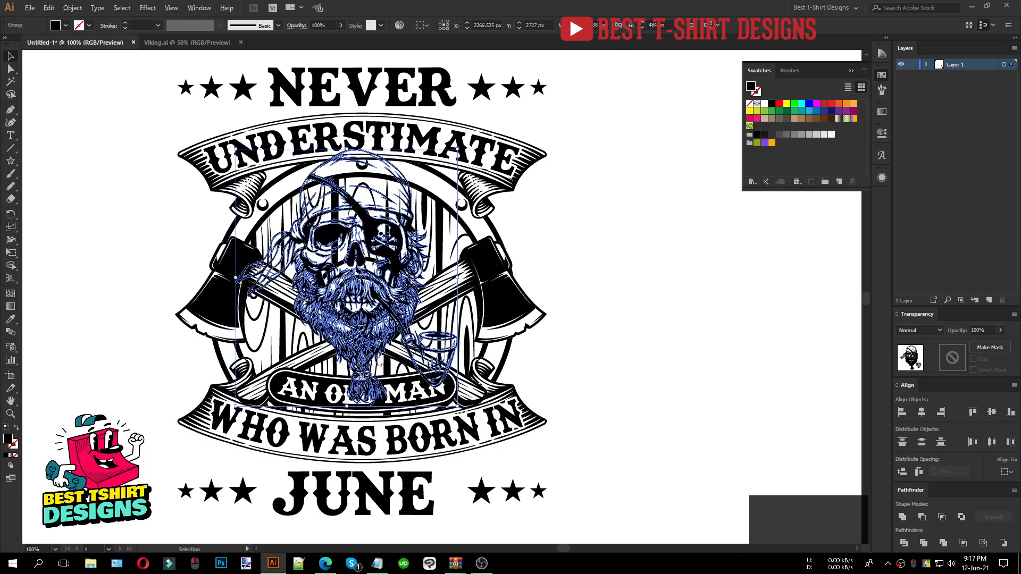
Align the pirate skull horizontally to the centre of the word NEVER, using the word as the key object.
{"action": "scroll", "coordinate": [357, 372], "scroll_direction": "down", "scroll_amount": 1}
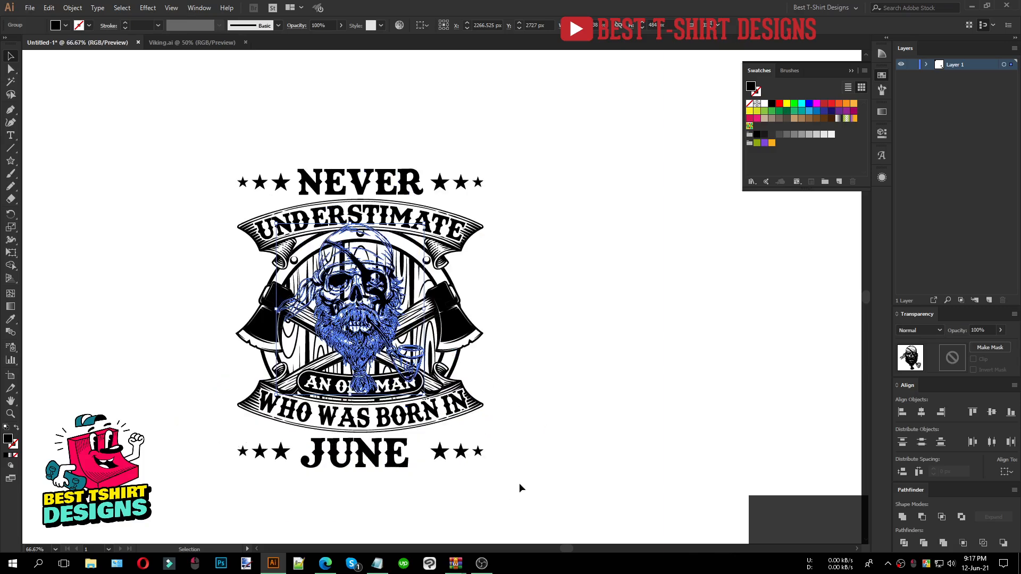
{"action": "left_click_drag", "start_coordinate": [546, 497], "coordinate": [204, 149]}
{"action": "left_click_drag", "start_coordinate": [547, 496], "coordinate": [620, 349]}
{"action": "left_click", "coordinate": [430, 293]}
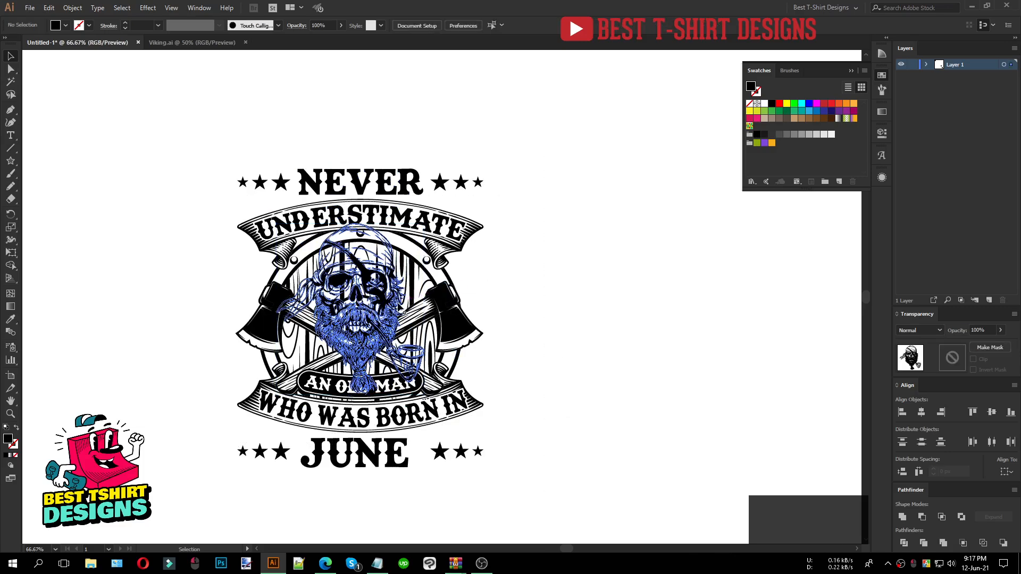
{"action": "left_click", "coordinate": [406, 187], "text": "shift"}
{"action": "left_click", "coordinate": [406, 187]}
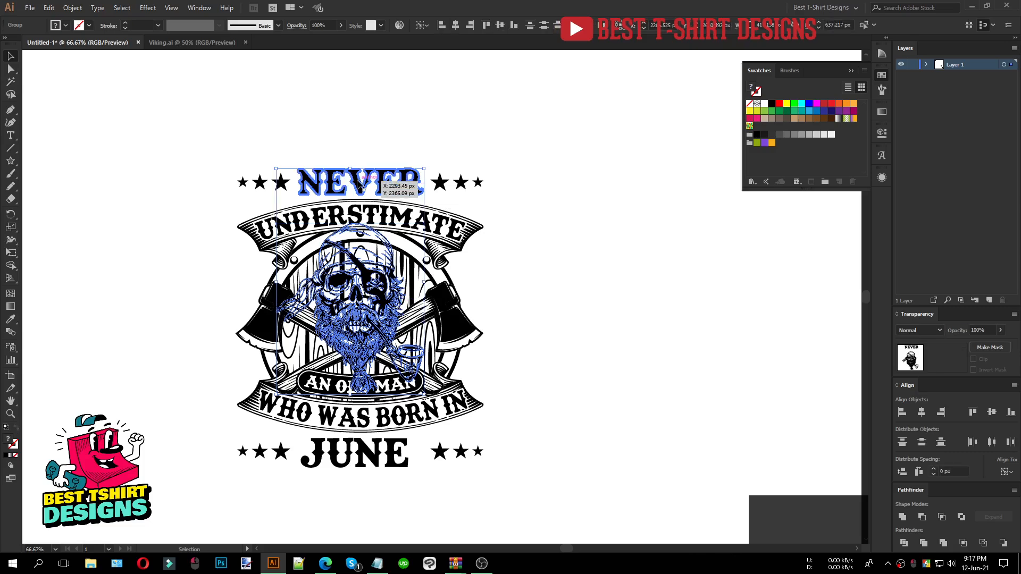
{"action": "left_click", "coordinate": [457, 26]}
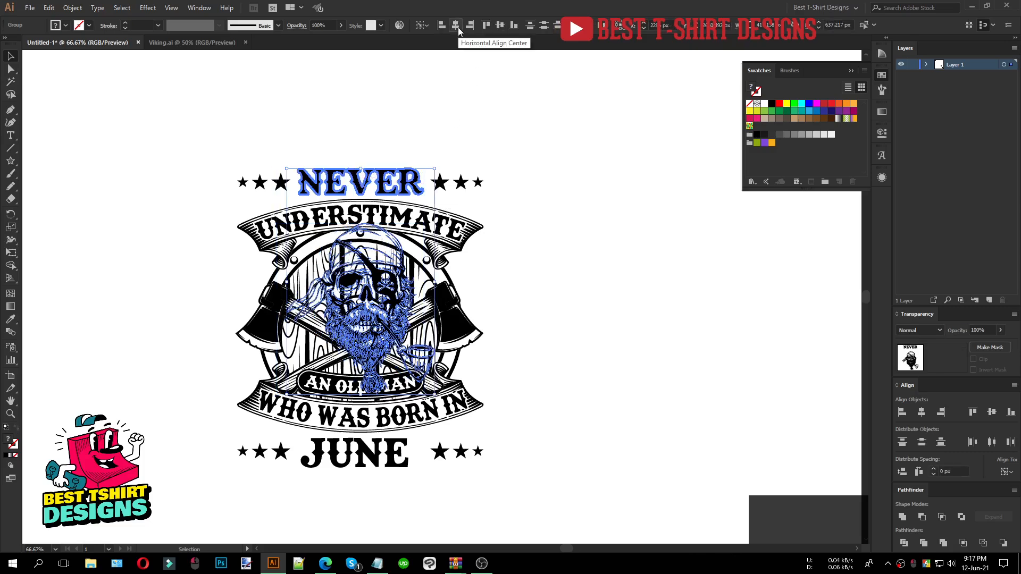
{"action": "left_click", "coordinate": [572, 254]}
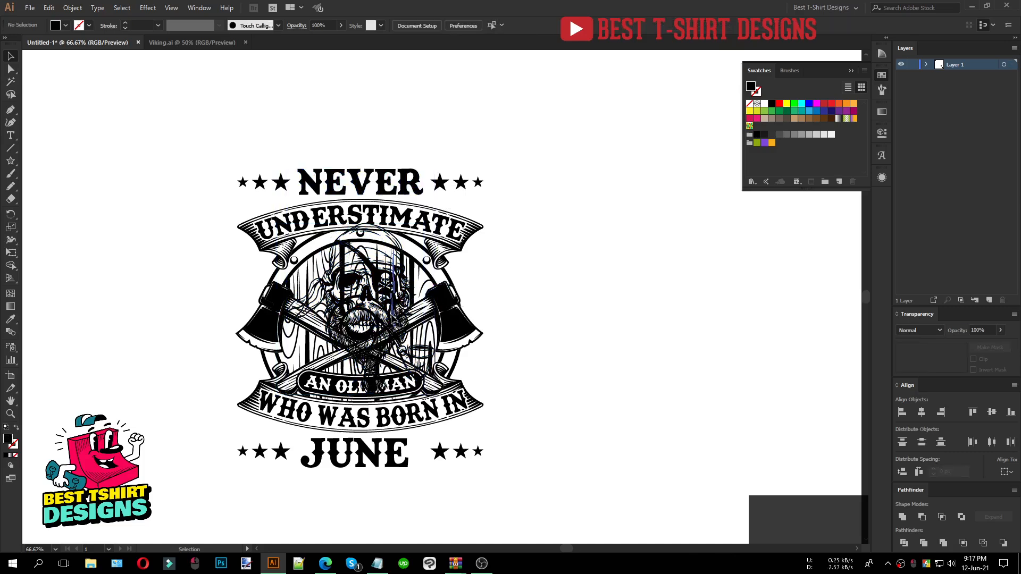
Nudge the pirate skull left to about X 2276 px so its face is centred on the shield.
{"action": "left_click", "coordinate": [393, 312]}
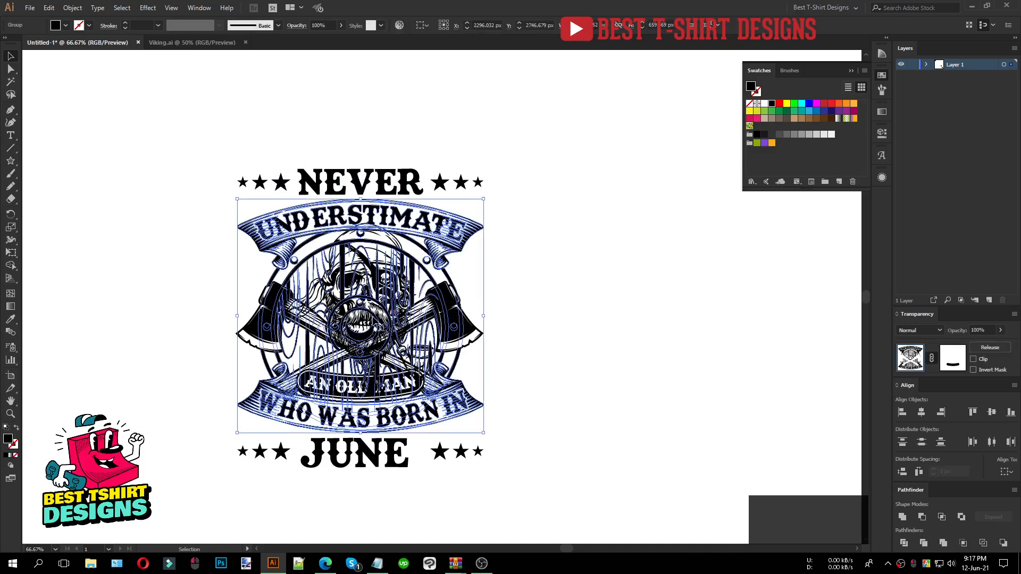
{"action": "left_click", "coordinate": [365, 323]}
{"action": "key", "text": "Left"}
{"action": "key", "text": "Left"}
{"action": "key", "text": "Left"}
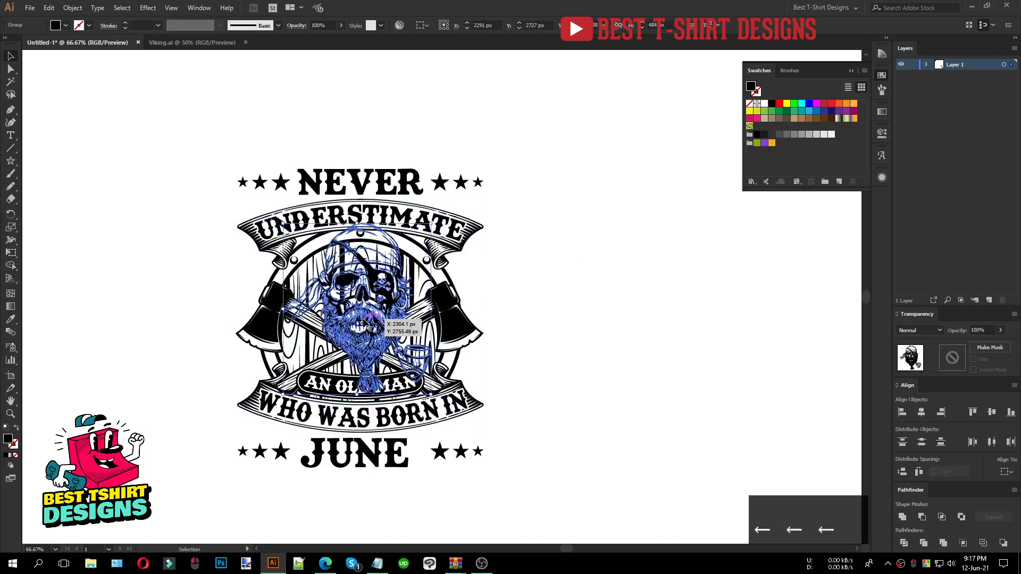
{"action": "key", "text": "Right"}
{"action": "key", "text": "Left"}
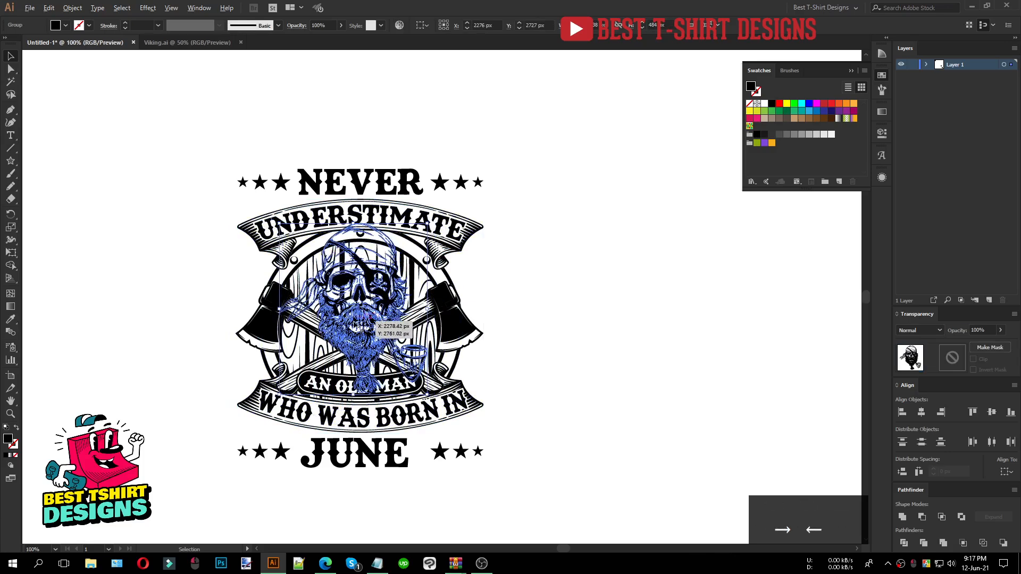
Enlarge the pirate skull proportionally until its beard reaches down over the lower ribbon.
{"action": "scroll", "coordinate": [369, 327], "scroll_direction": "up", "scroll_amount": 1}
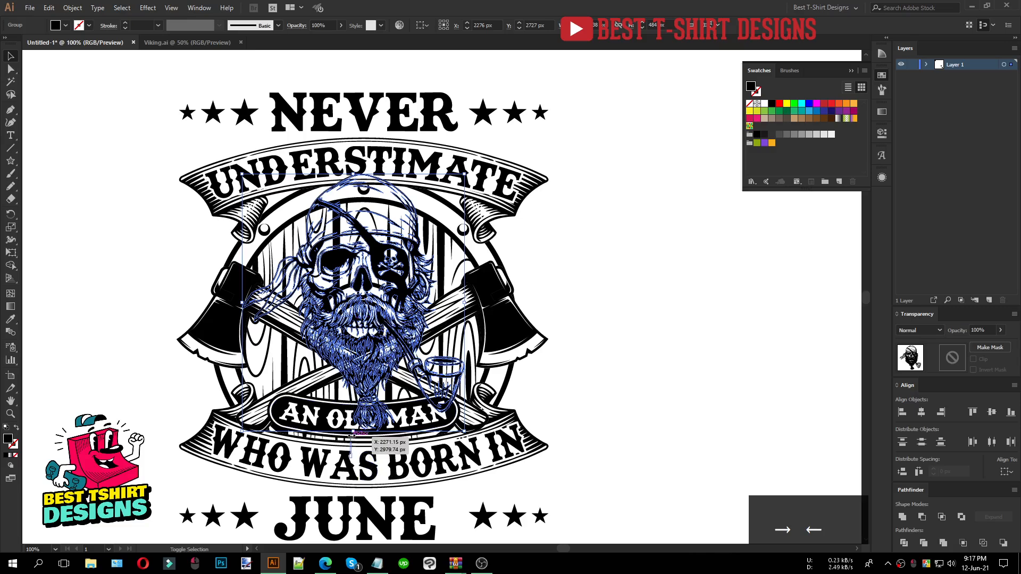
{"action": "left_click_drag", "start_coordinate": [355, 433], "coordinate": [355, 454]}
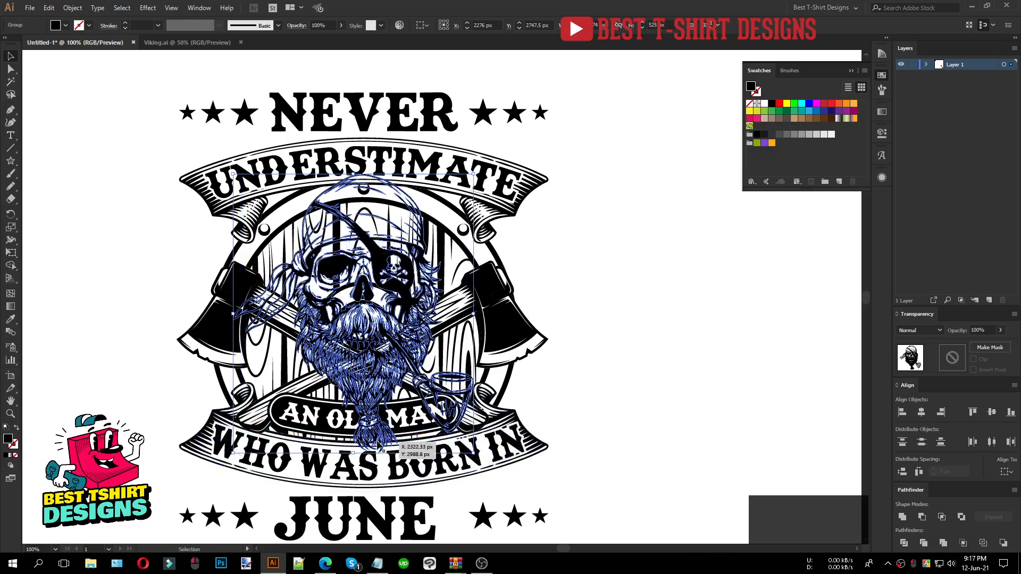
{"action": "left_click", "coordinate": [658, 364]}
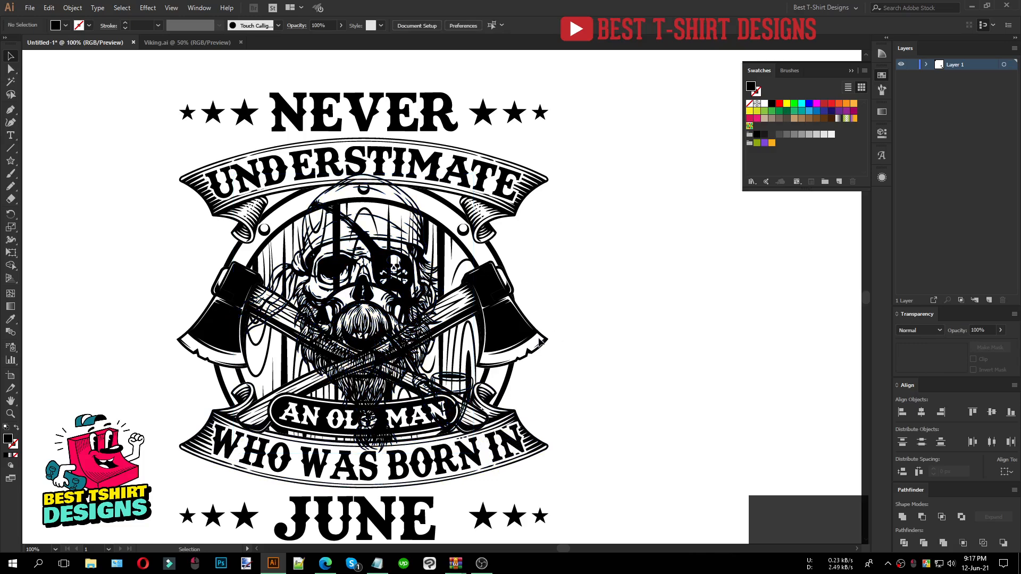
Copy the badge silhouette from the axes' opacity mask, paste it in front inside an unclipped opacity mask on the skull, and return to the artwork.
{"action": "left_click", "coordinate": [547, 343]}
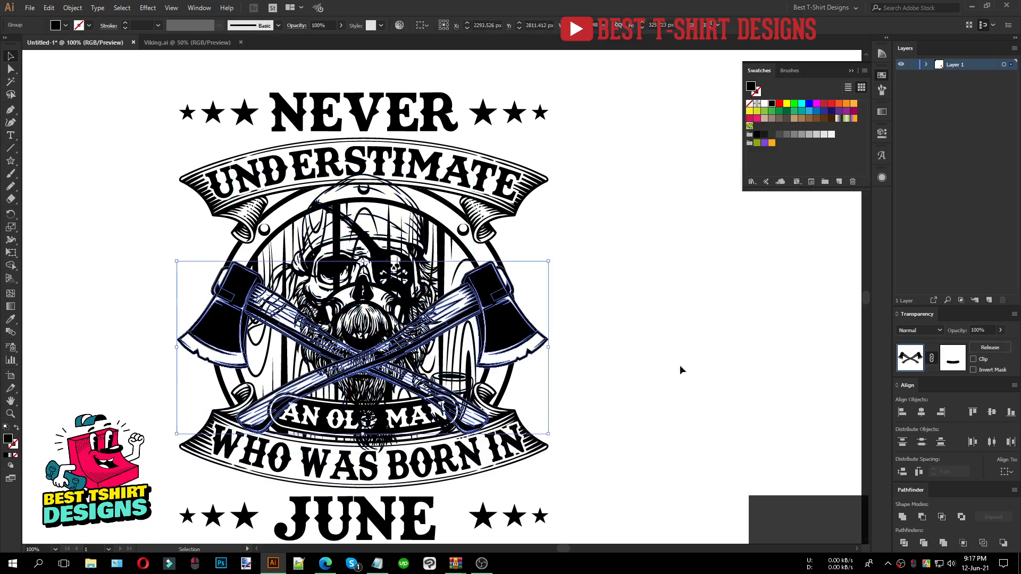
{"action": "left_click", "coordinate": [950, 358]}
{"action": "left_click", "coordinate": [416, 424]}
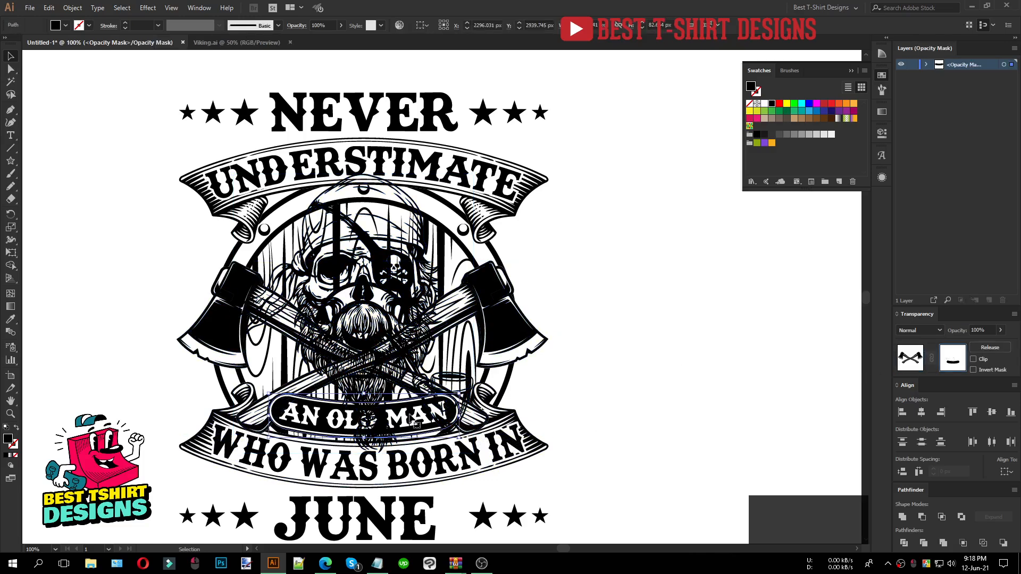
{"action": "key", "text": "ctrl+c"}
{"action": "left_click", "coordinate": [914, 363]}
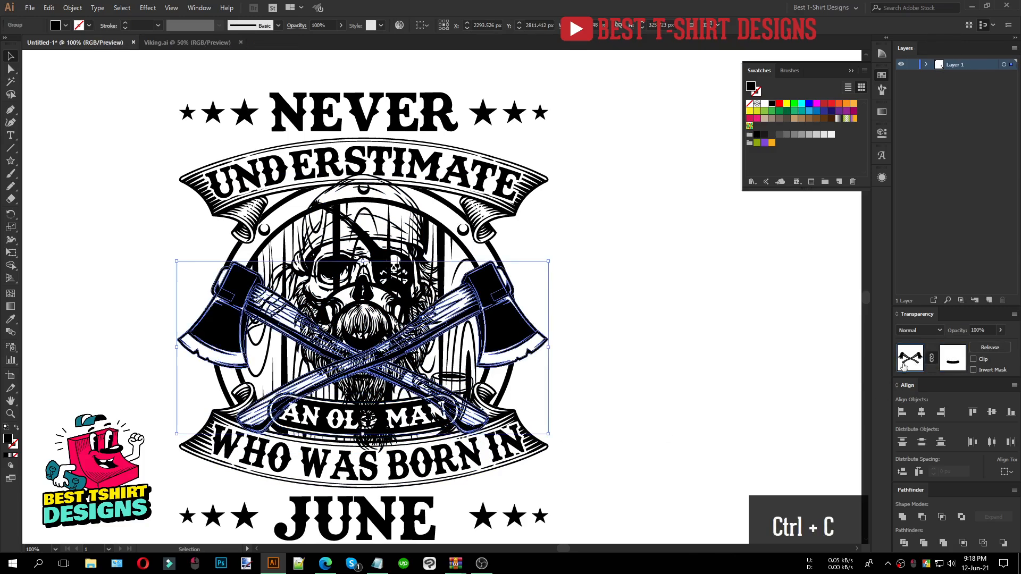
{"action": "left_click", "coordinate": [378, 328]}
{"action": "left_click", "coordinate": [954, 356]}
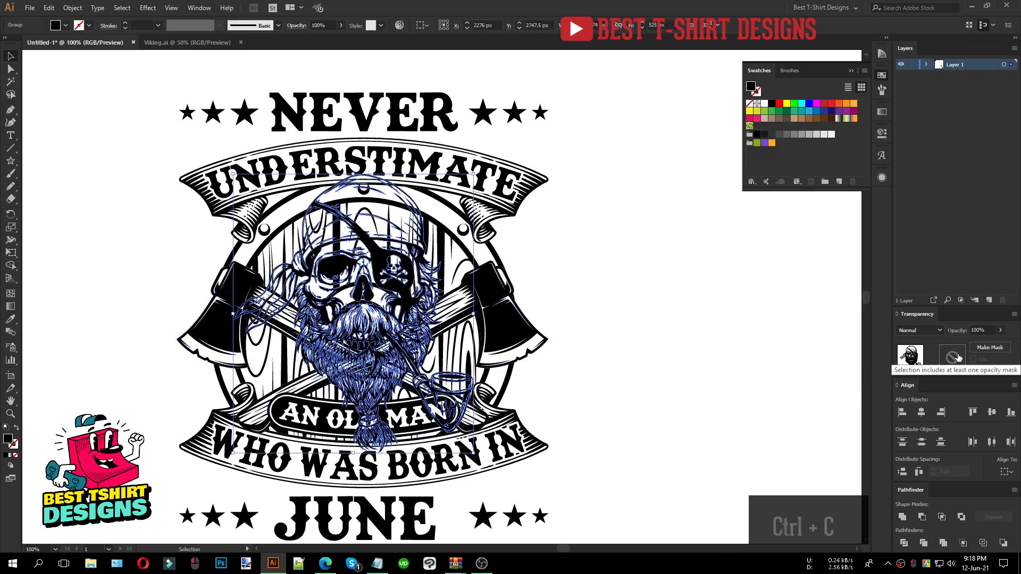
{"action": "key", "text": "ctrl+f"}
{"action": "key", "text": "ctrl+f"}
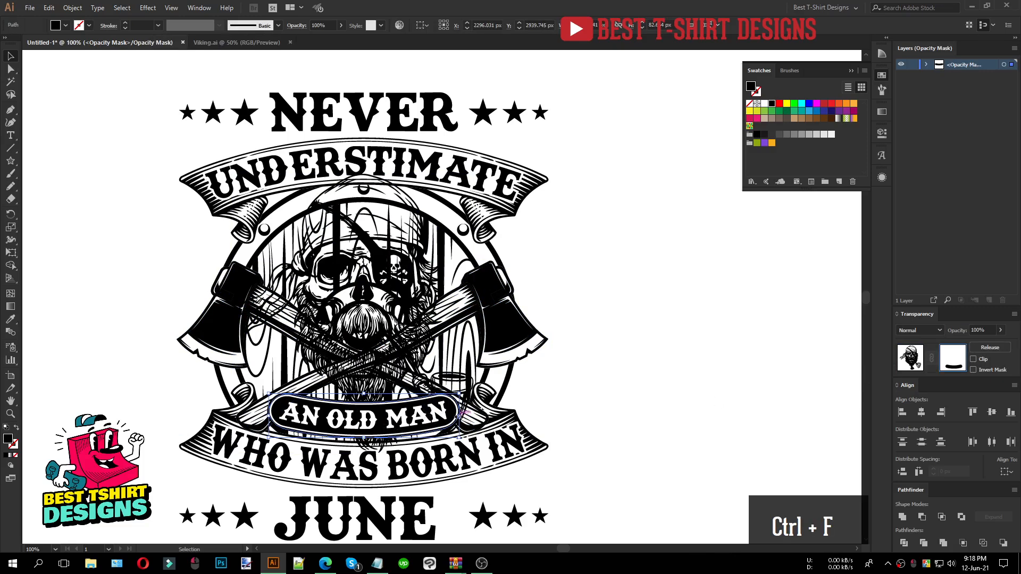
{"action": "scroll", "coordinate": [365, 444], "scroll_direction": "up", "scroll_amount": 3}
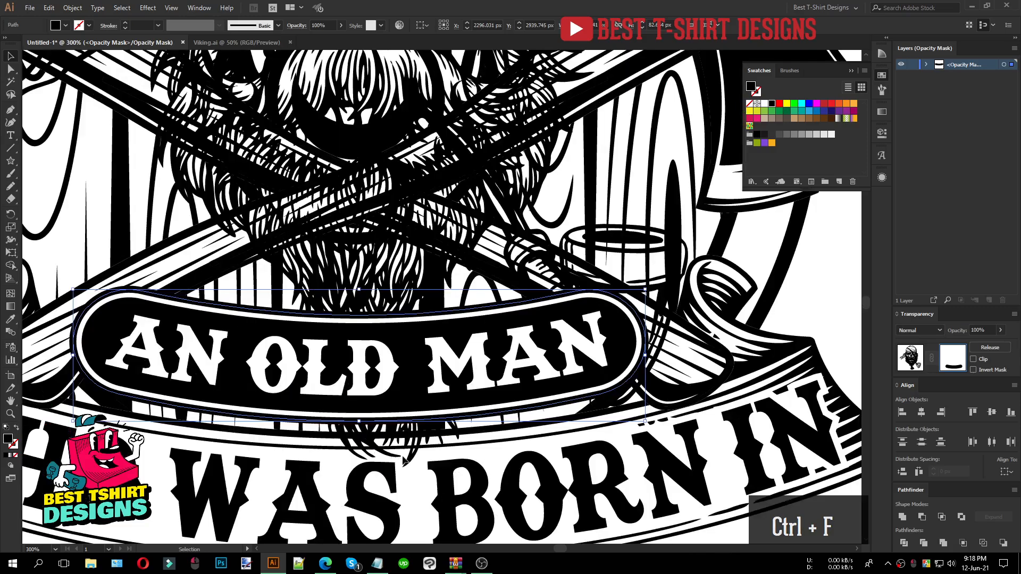
{"action": "scroll", "coordinate": [366, 347], "scroll_direction": "down", "scroll_amount": 3}
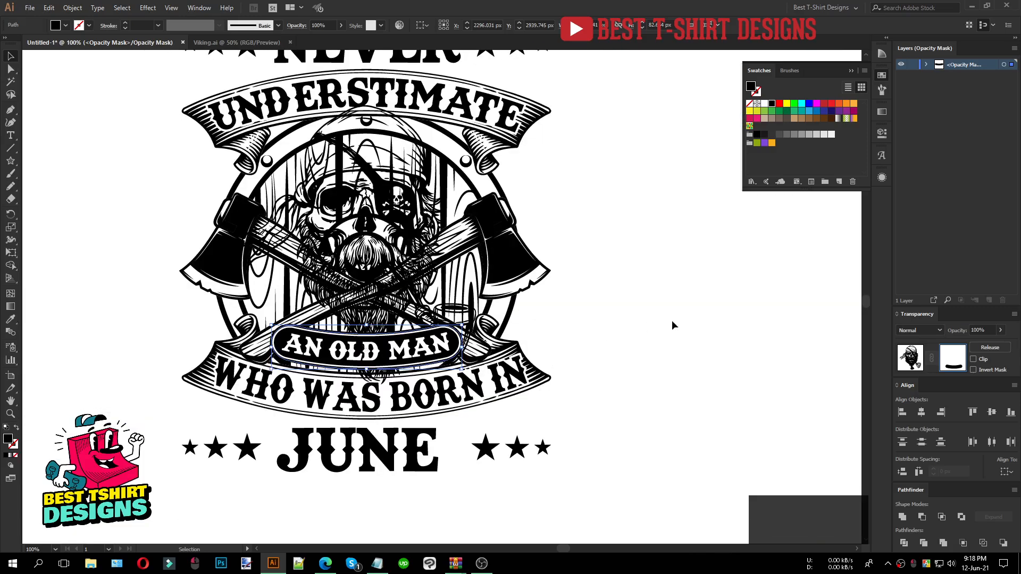
{"action": "left_click", "coordinate": [904, 359]}
{"action": "left_click", "coordinate": [844, 354]}
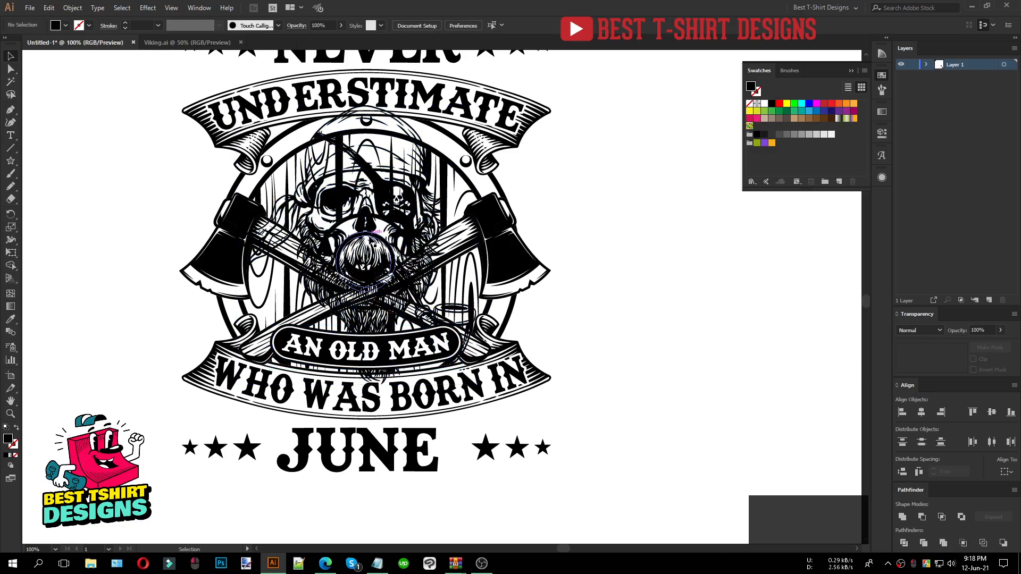
Paste a copy of the pirate skull in front inside the shield and ribbon group's opacity mask and unite it into one solid silhouette.
{"action": "left_click", "coordinate": [371, 245]}
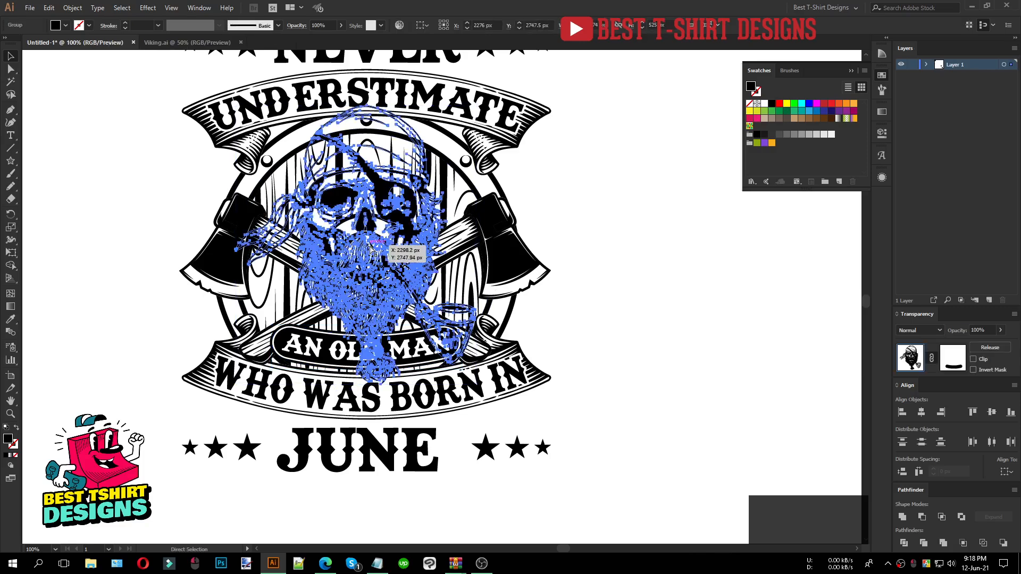
{"action": "key", "text": "ctrl+c"}
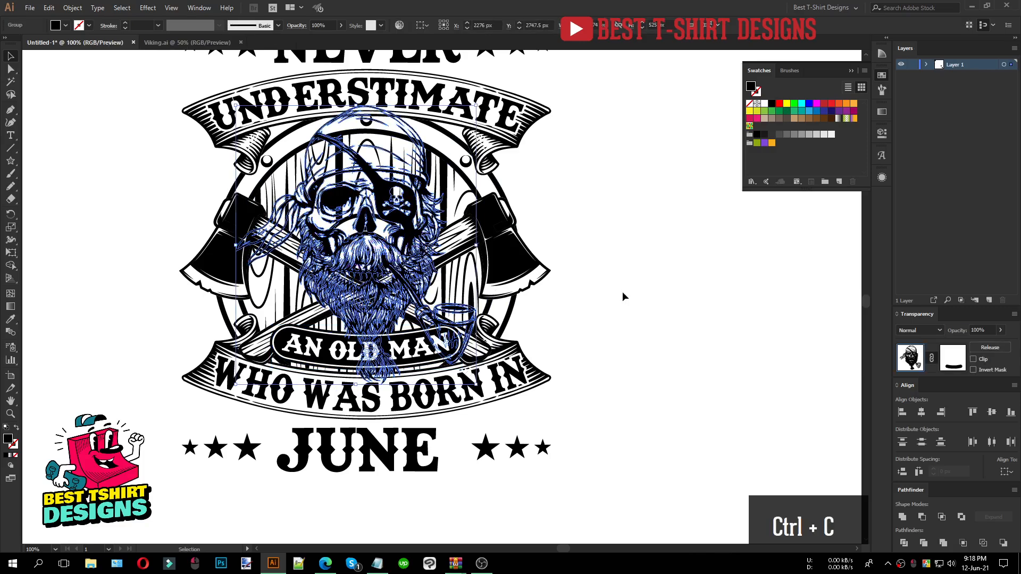
{"action": "left_click", "coordinate": [614, 315]}
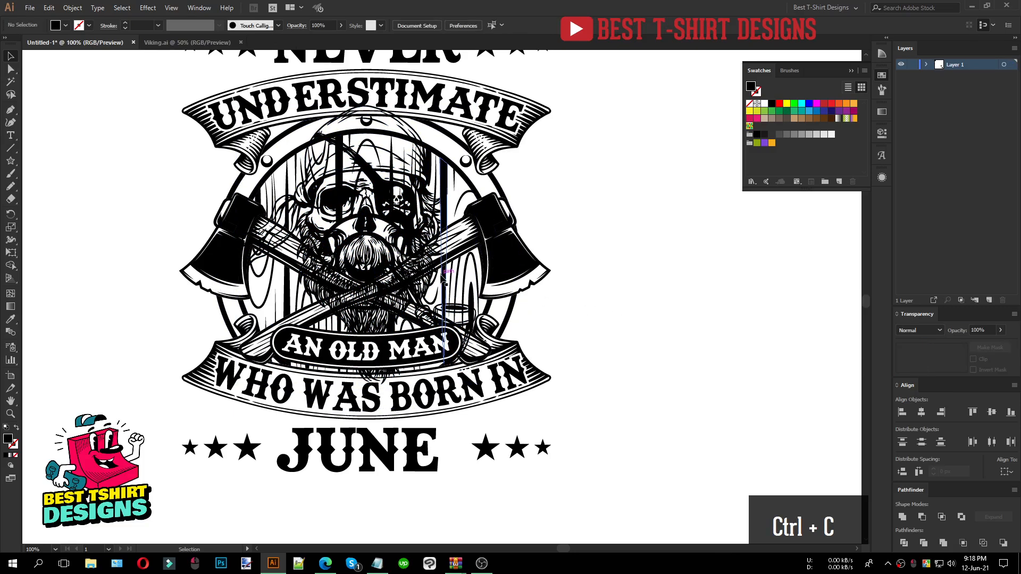
{"action": "left_click", "coordinate": [444, 281]}
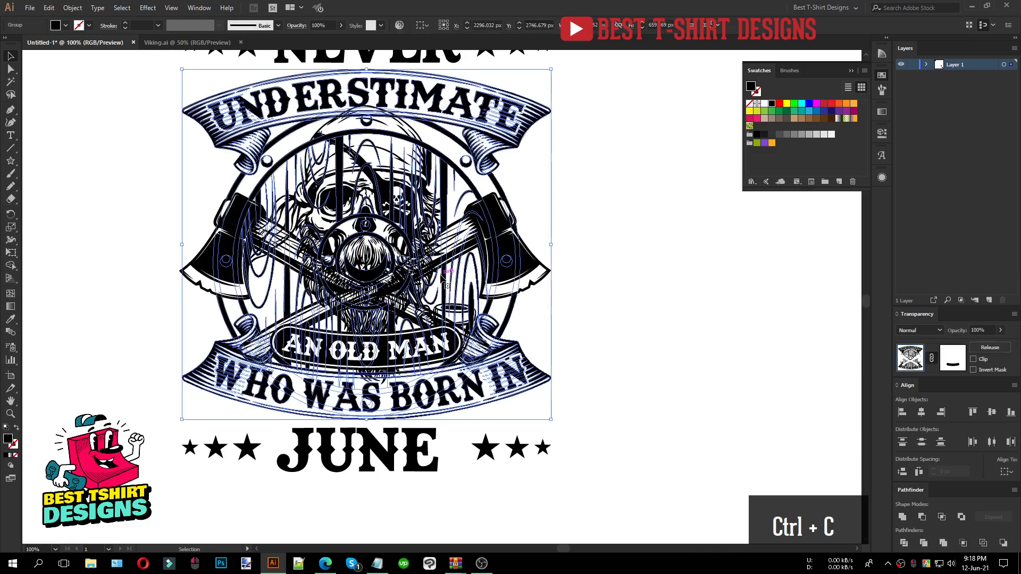
{"action": "left_click", "coordinate": [952, 357]}
{"action": "key", "text": "ctrl+f"}
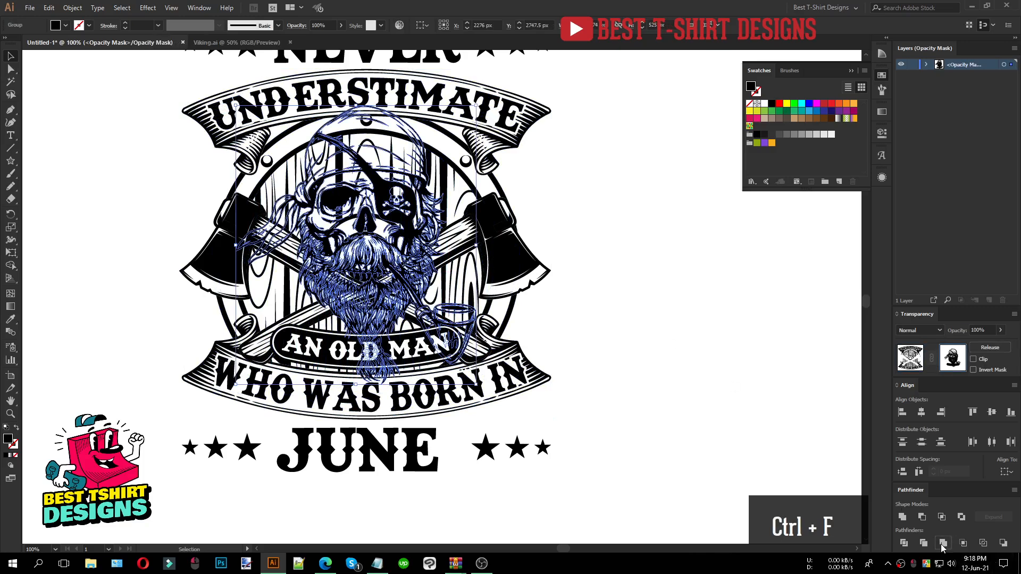
{"action": "left_click", "coordinate": [903, 518]}
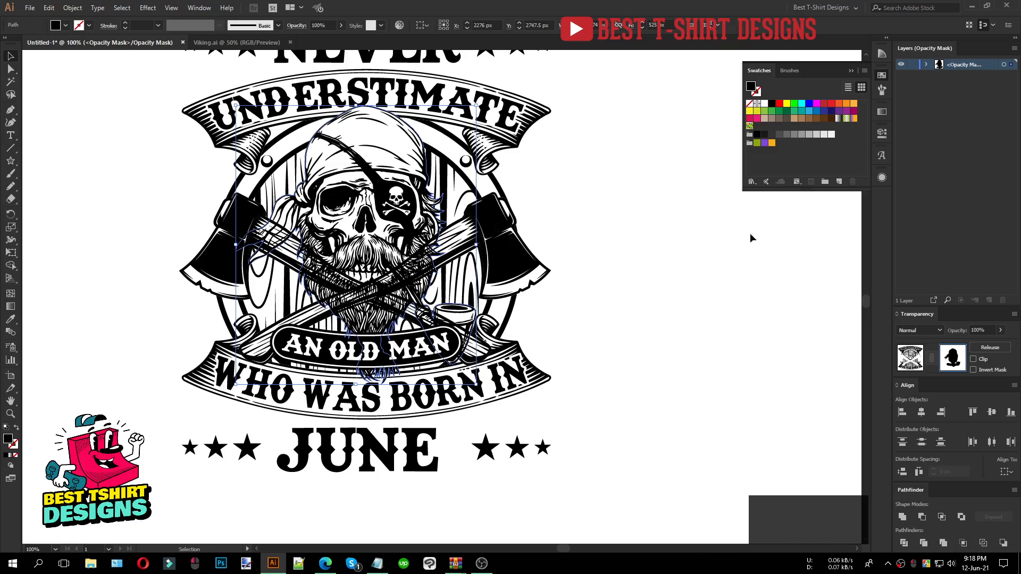
Fill the united skull silhouette with black (000000), copy it, and return from the opacity mask to the artwork.
{"action": "left_click", "coordinate": [773, 104]}
{"action": "double_click", "coordinate": [8, 440]}
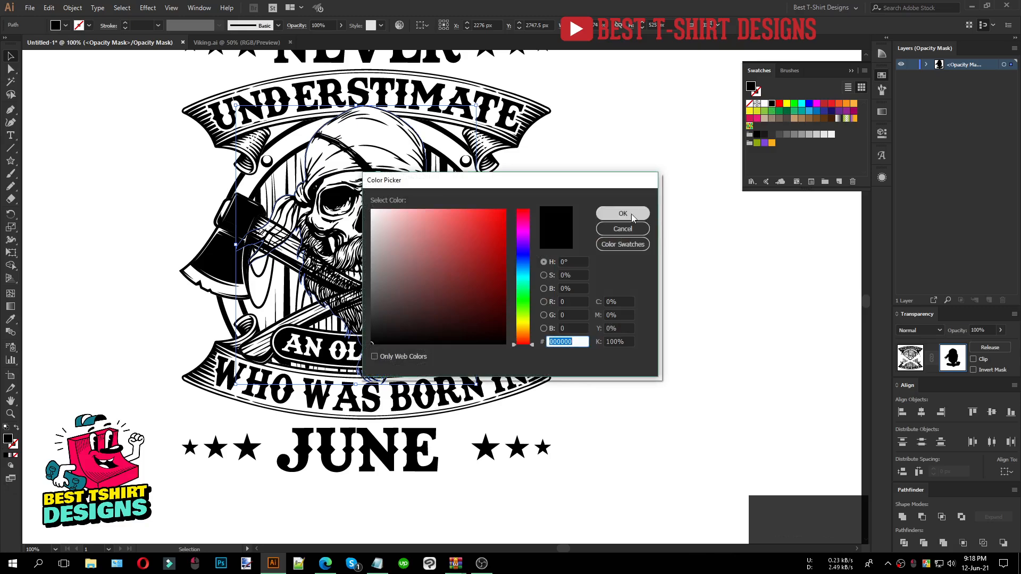
{"action": "left_click", "coordinate": [632, 216]}
{"action": "key", "text": "ctrl+c"}
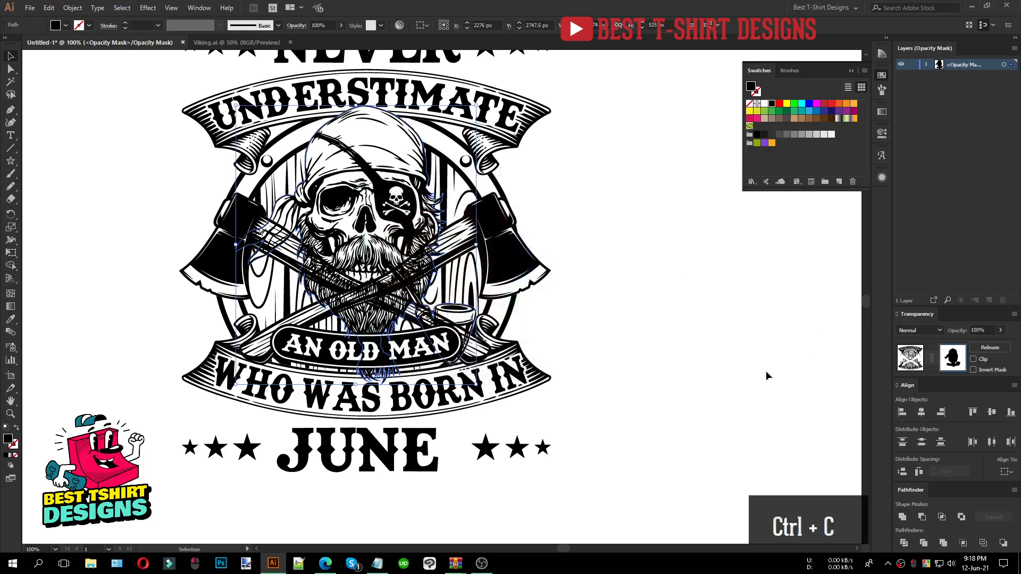
{"action": "left_click", "coordinate": [905, 357]}
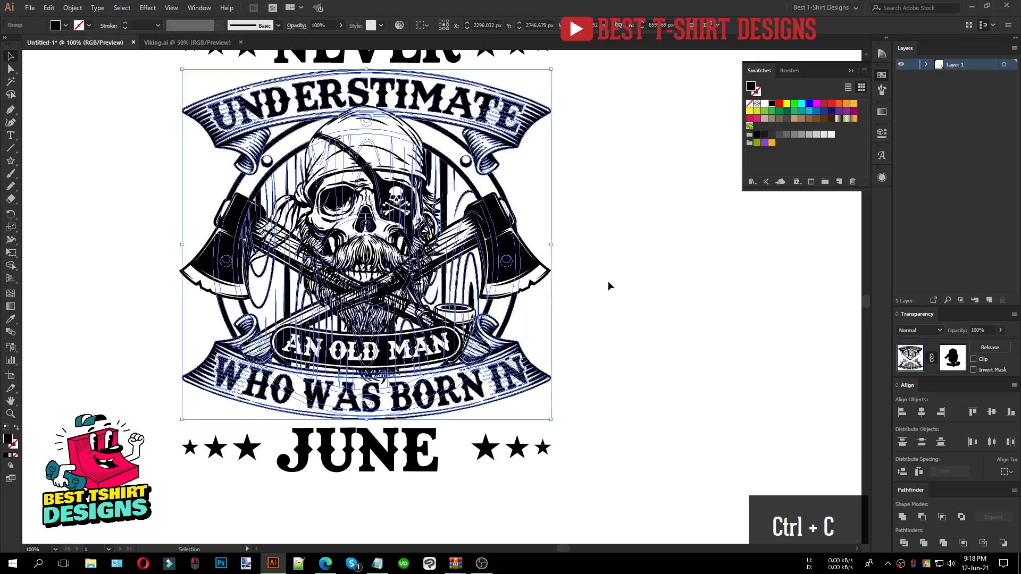
{"action": "left_click", "coordinate": [627, 292]}
Paste the black skull silhouette in front inside the crossed axes' opacity mask, and return to the artwork.
{"action": "left_click", "coordinate": [546, 272]}
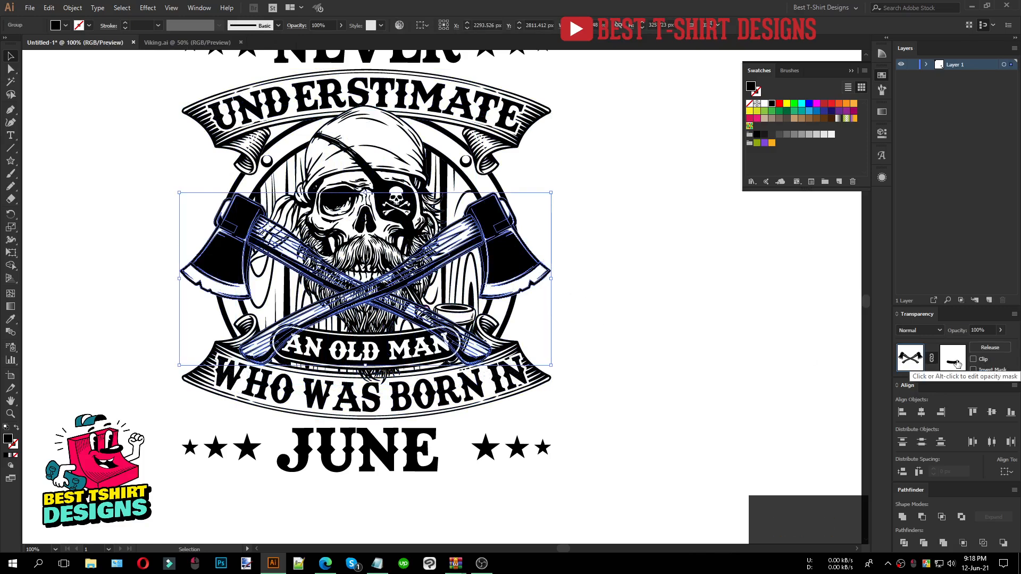
{"action": "left_click", "coordinate": [957, 363]}
{"action": "key", "text": "ctrl+f"}
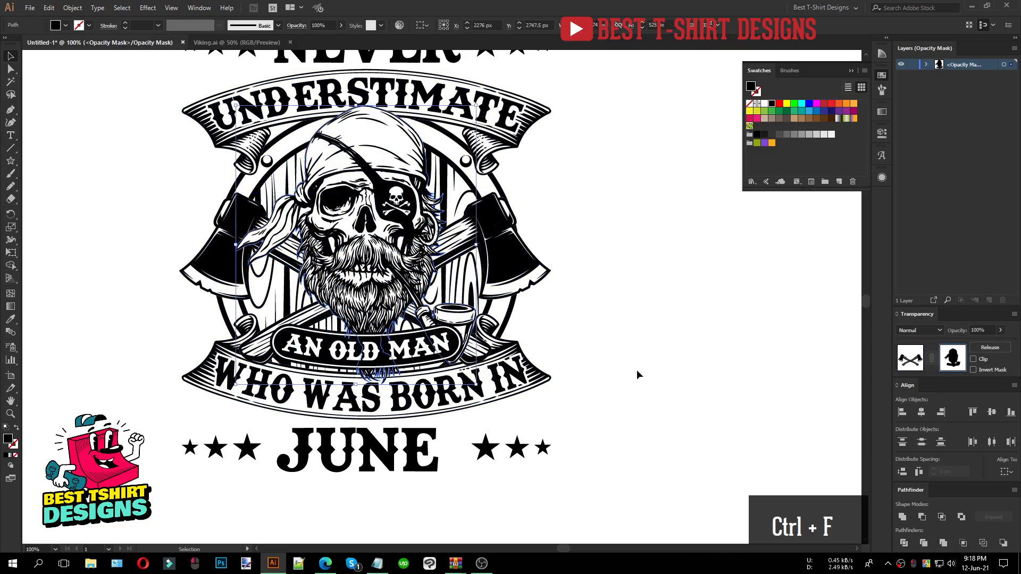
{"action": "left_click", "coordinate": [637, 370]}
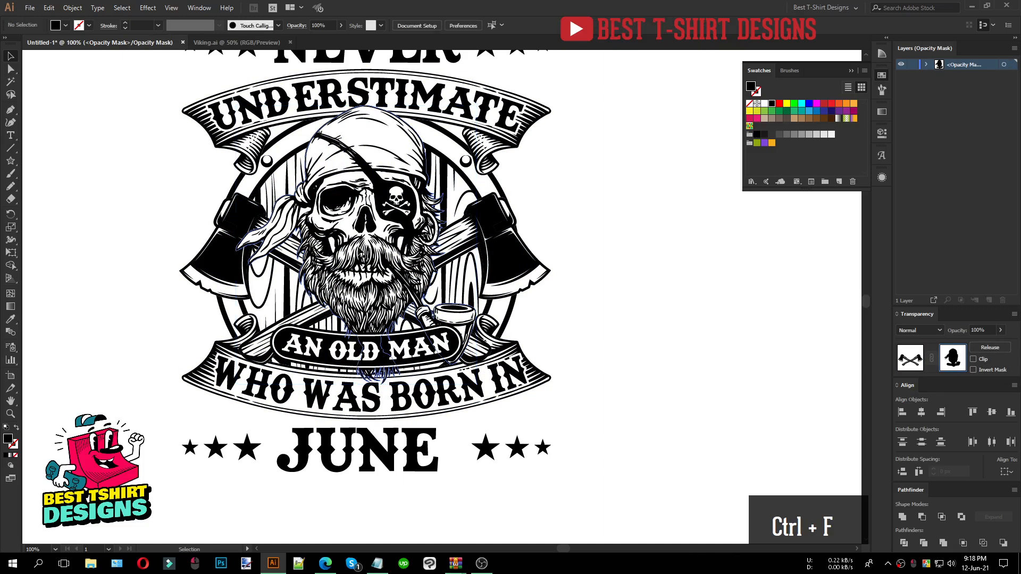
{"action": "left_click", "coordinate": [900, 358]}
{"action": "left_click", "coordinate": [669, 365]}
Examine the whole T-shirt design, checking how the skull, axes, ribbons and lettering overlap.
{"action": "key", "text": "ctrl+minus"}
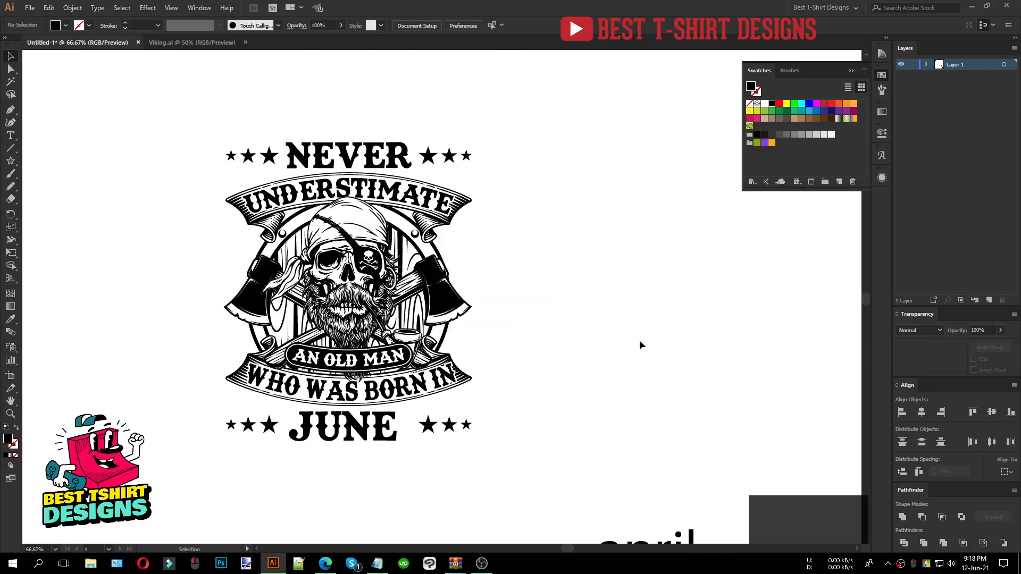
{"action": "key", "text": "ctrl+plus"}
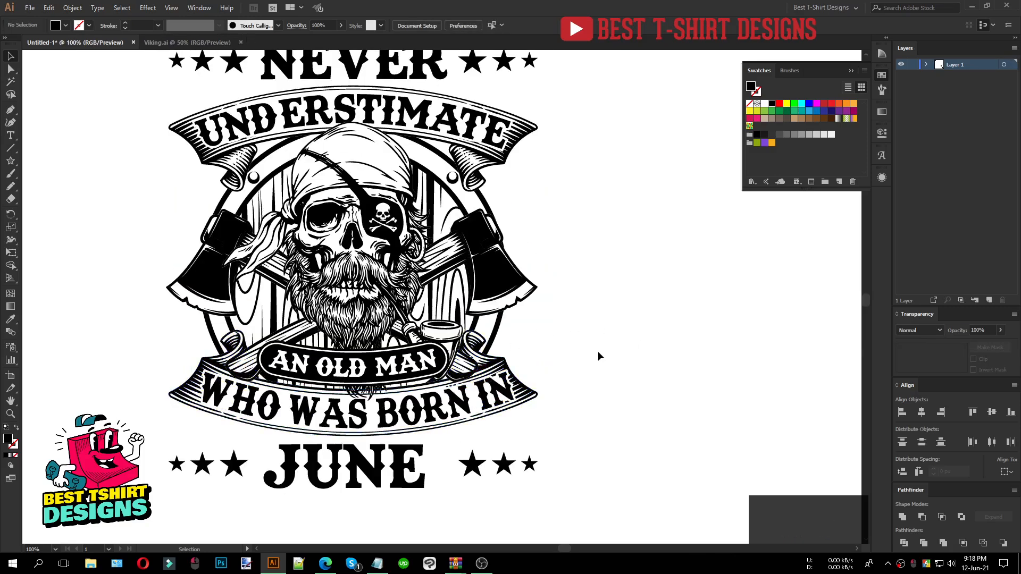
{"action": "key", "text": "ctrl+minus"}
{"action": "scroll", "coordinate": [527, 358], "scroll_direction": "up", "scroll_amount": 3}
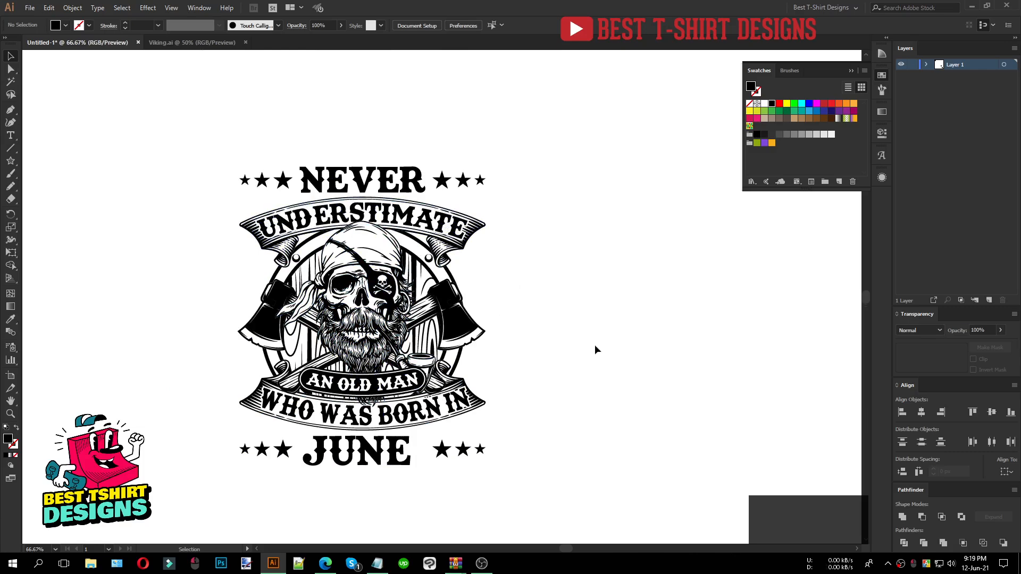
{"action": "left_click_drag", "start_coordinate": [160, 122], "coordinate": [568, 512]}
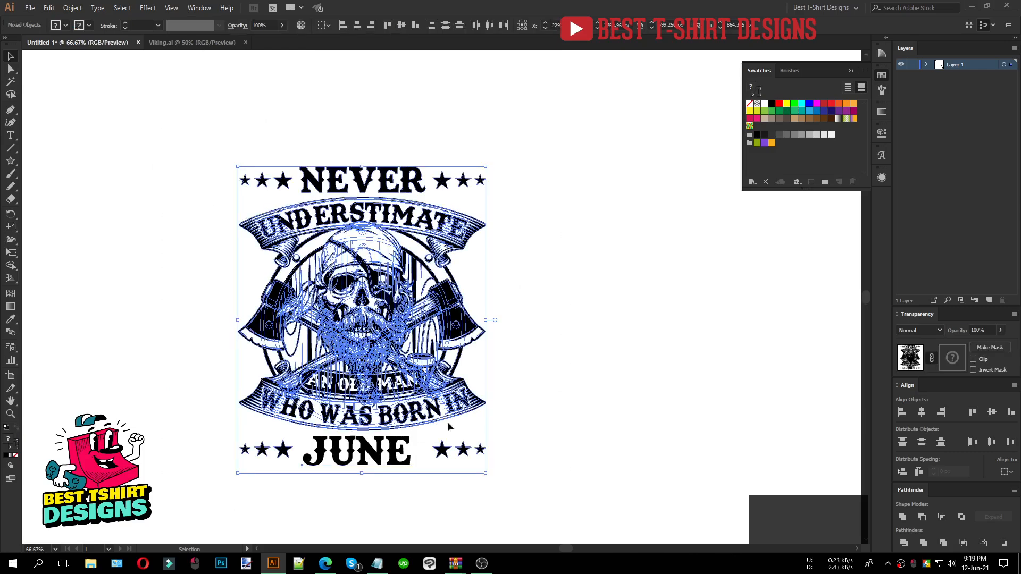
{"action": "left_click", "coordinate": [566, 405]}
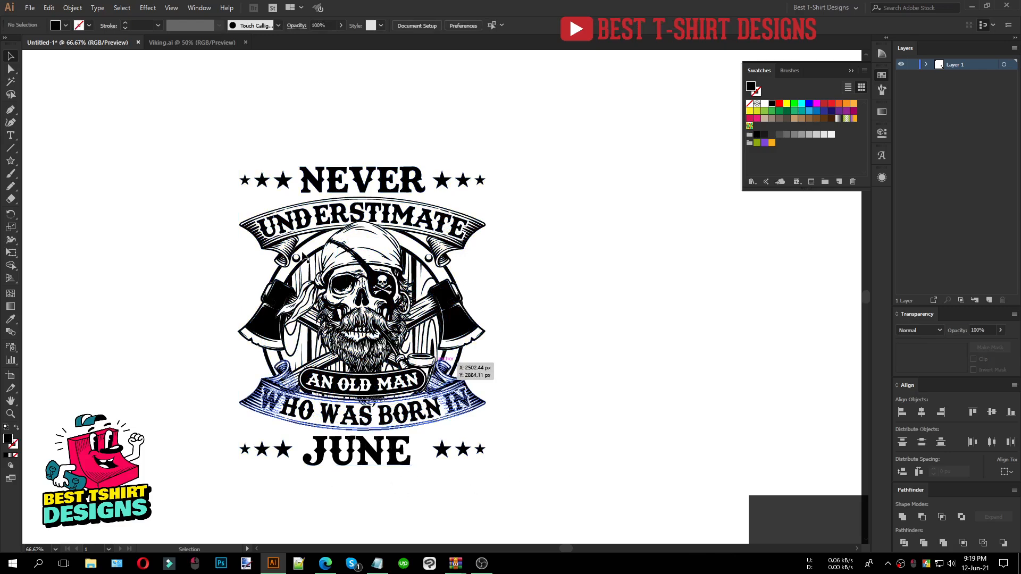
{"action": "left_click_drag", "start_coordinate": [205, 136], "coordinate": [556, 486]}
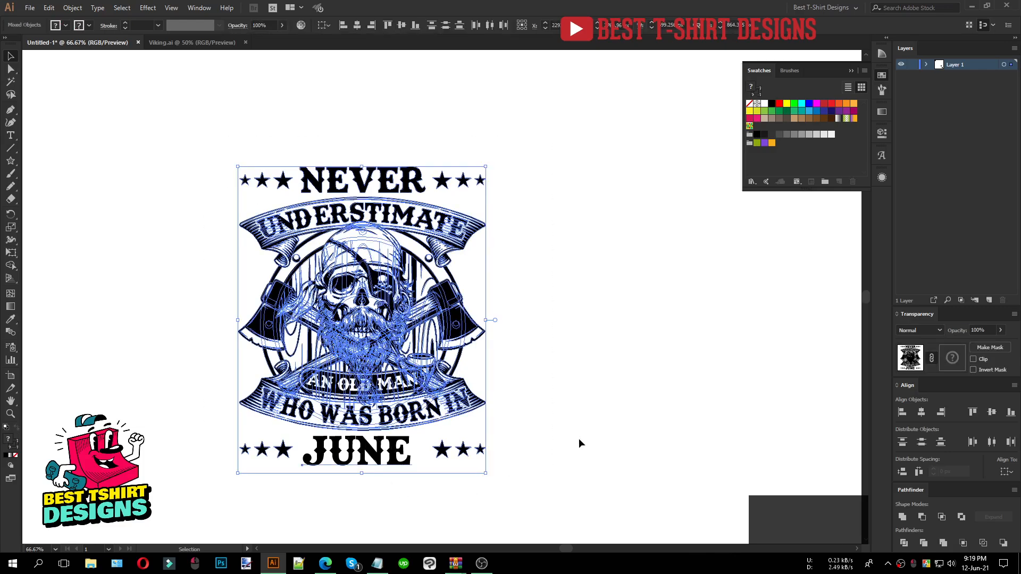
{"action": "left_click", "coordinate": [574, 451]}
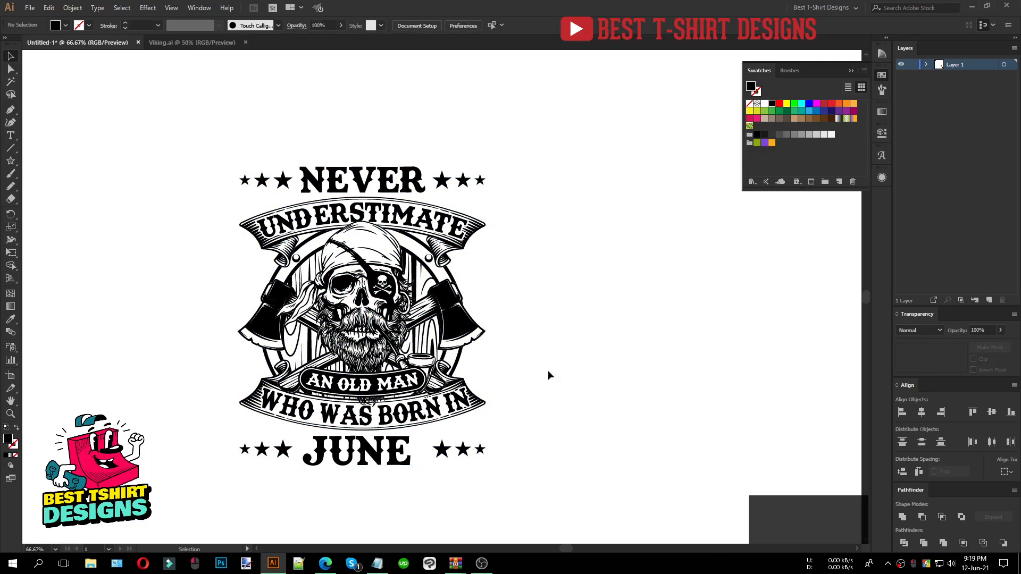
{"action": "scroll", "coordinate": [350, 311], "scroll_direction": "up", "scroll_amount": 1}
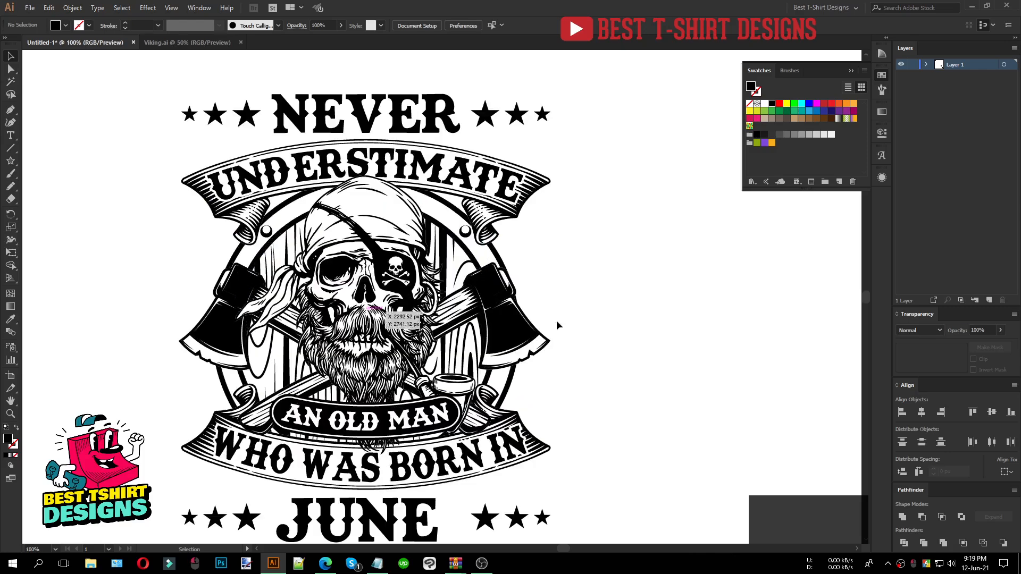
{"action": "left_click_drag", "start_coordinate": [611, 323], "coordinate": [594, 292]}
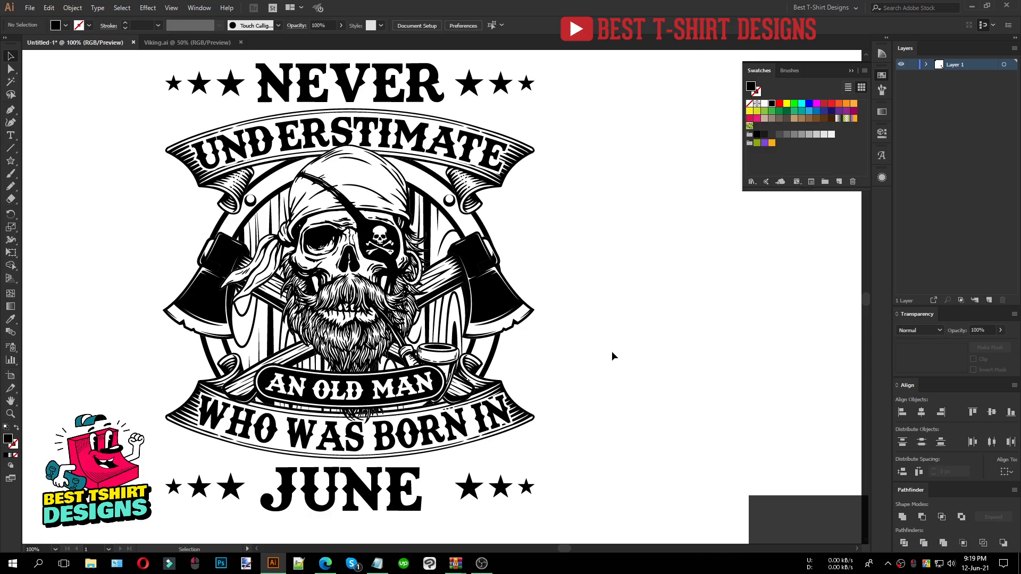
{"action": "left_click_drag", "start_coordinate": [101, 215], "coordinate": [592, 350]}
{"action": "left_click", "coordinate": [114, 154]}
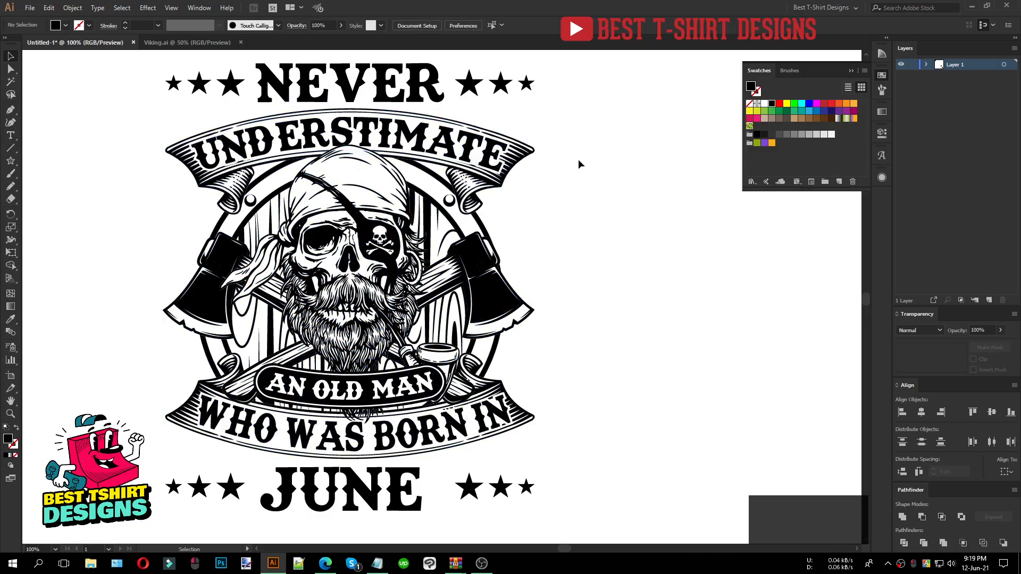